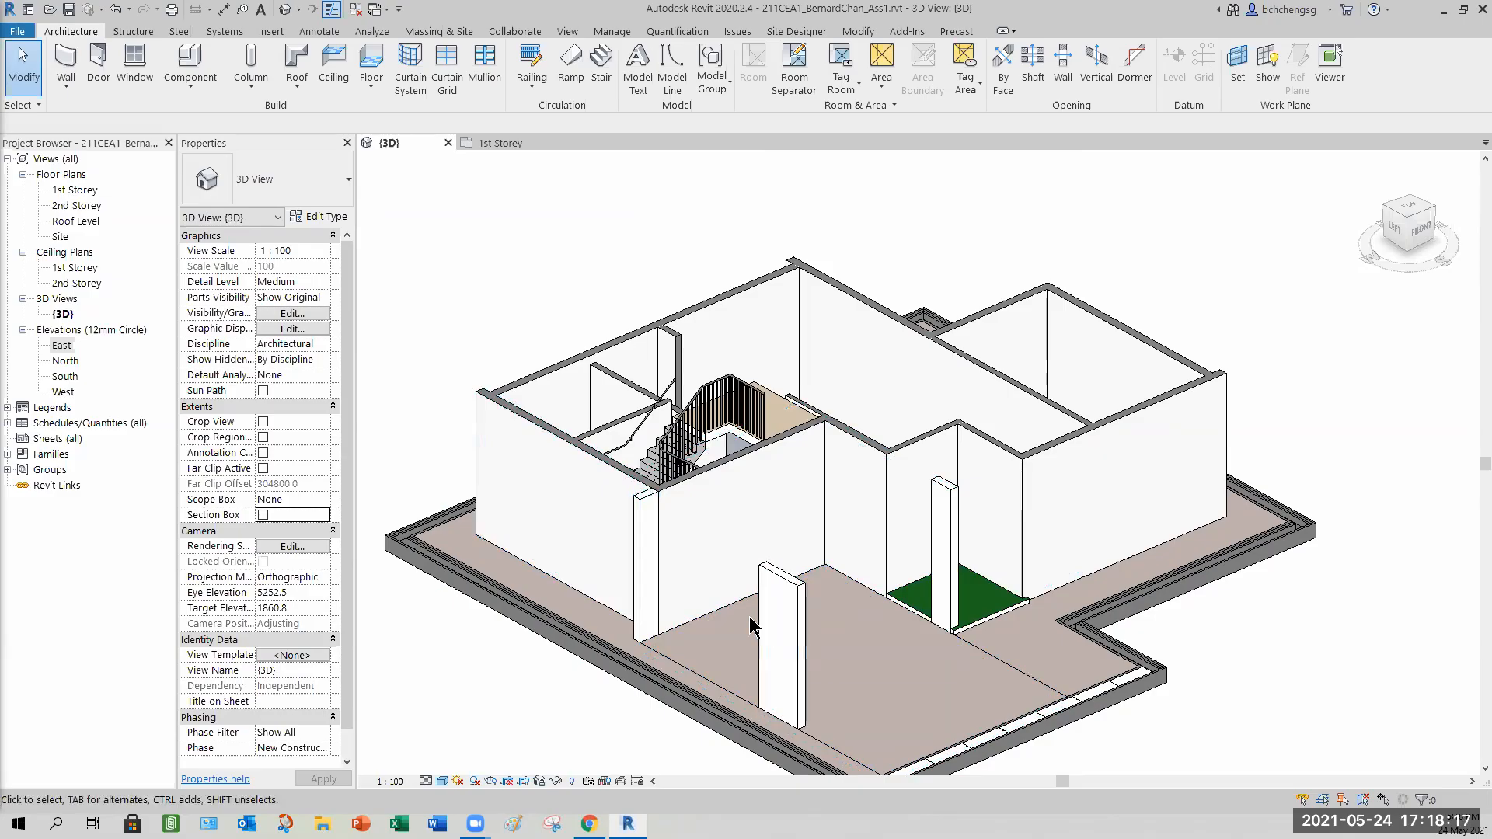
# Open the 2nd Storey floor plan view.
pyautogui.moveTo(727, 627); pyautogui.dragTo(766, 579, button='middle')
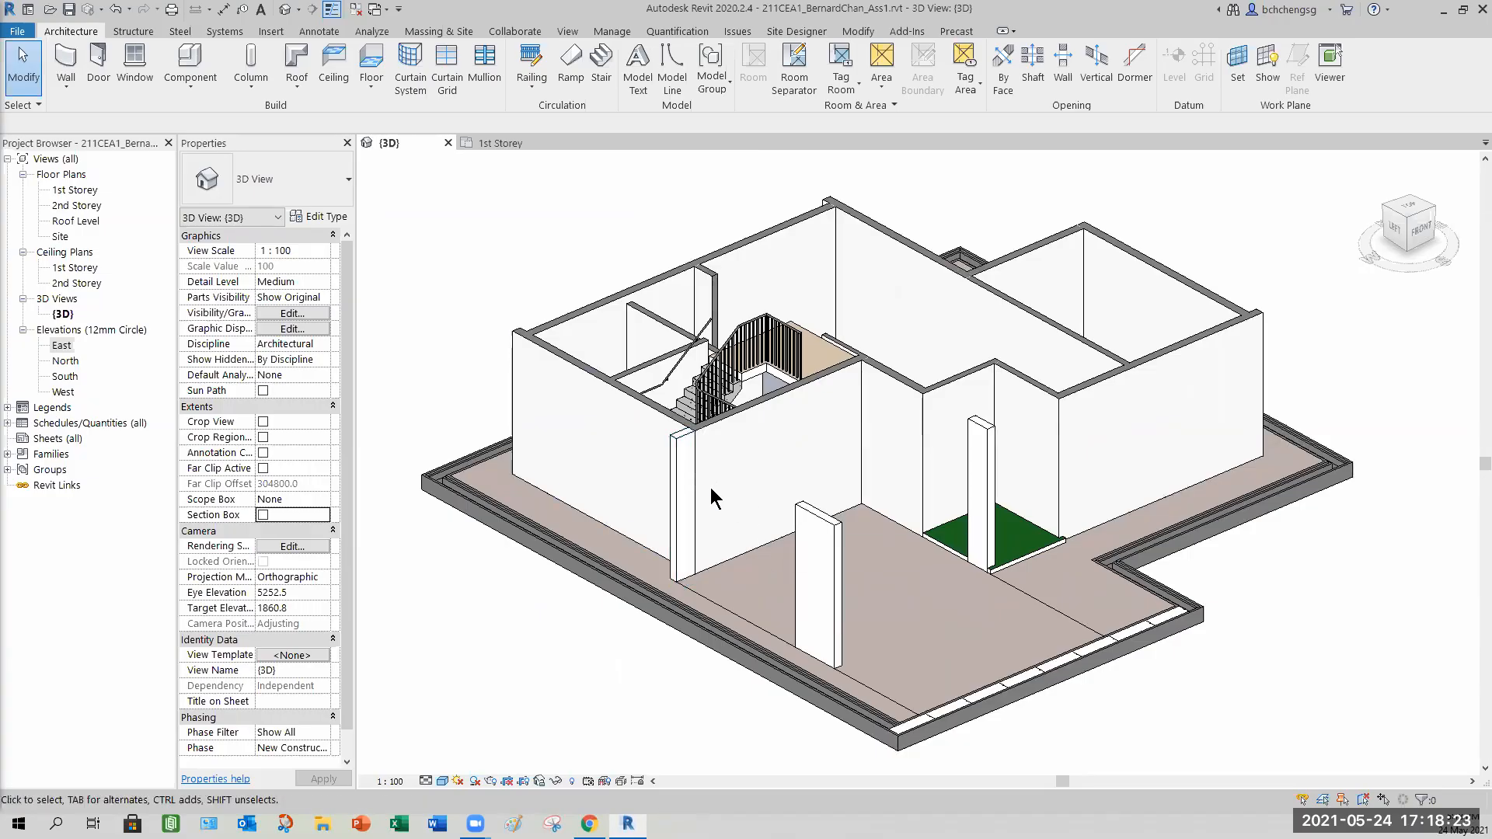
pyautogui.click(547, 143)
pyautogui.click(84, 205)
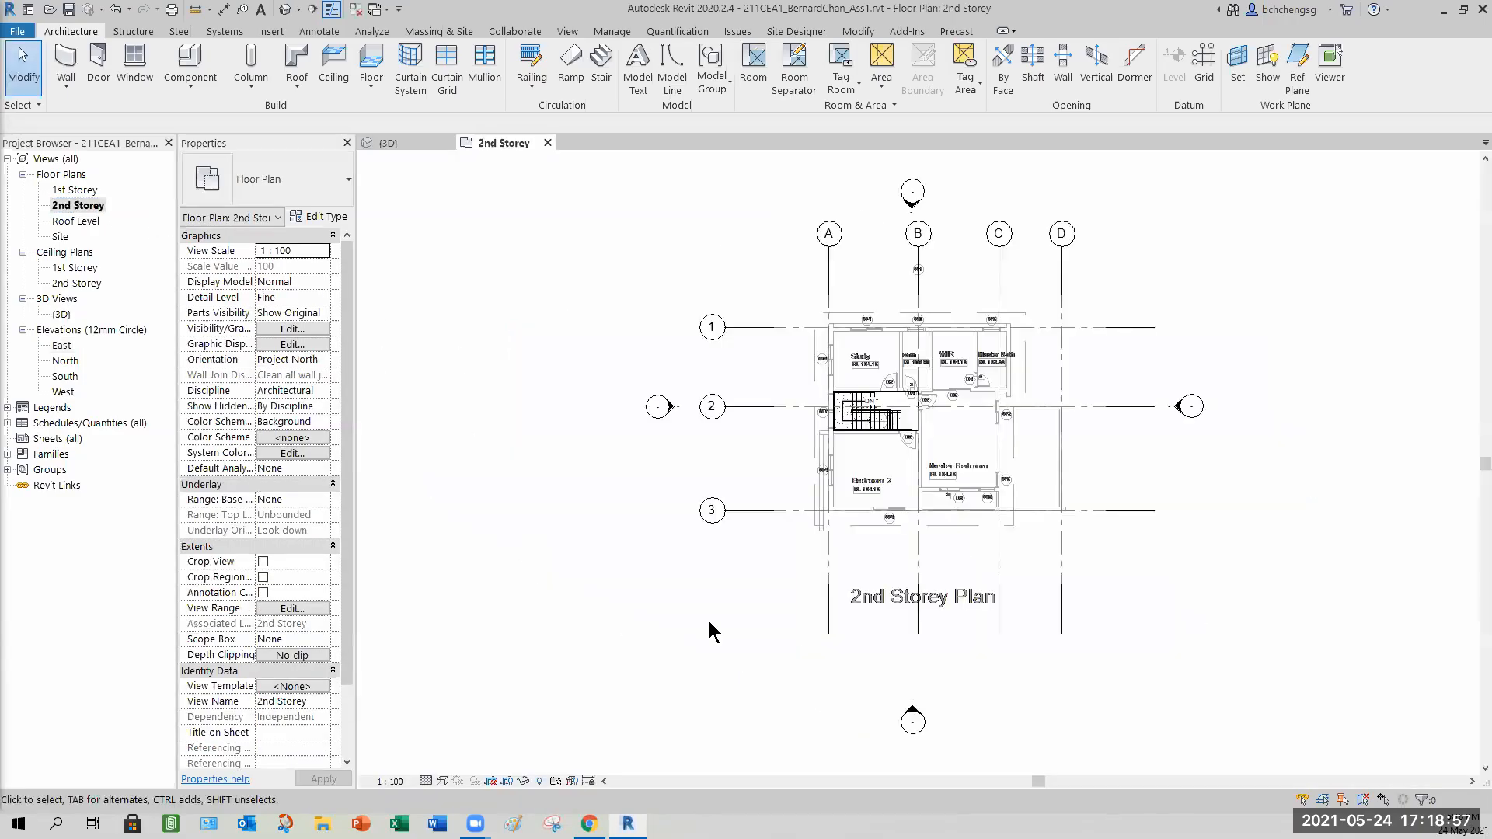
# Tile the 2nd Storey plan and 3D view side by side and zoom into the staircase area.
pyautogui.press('w')
pyautogui.press('t')
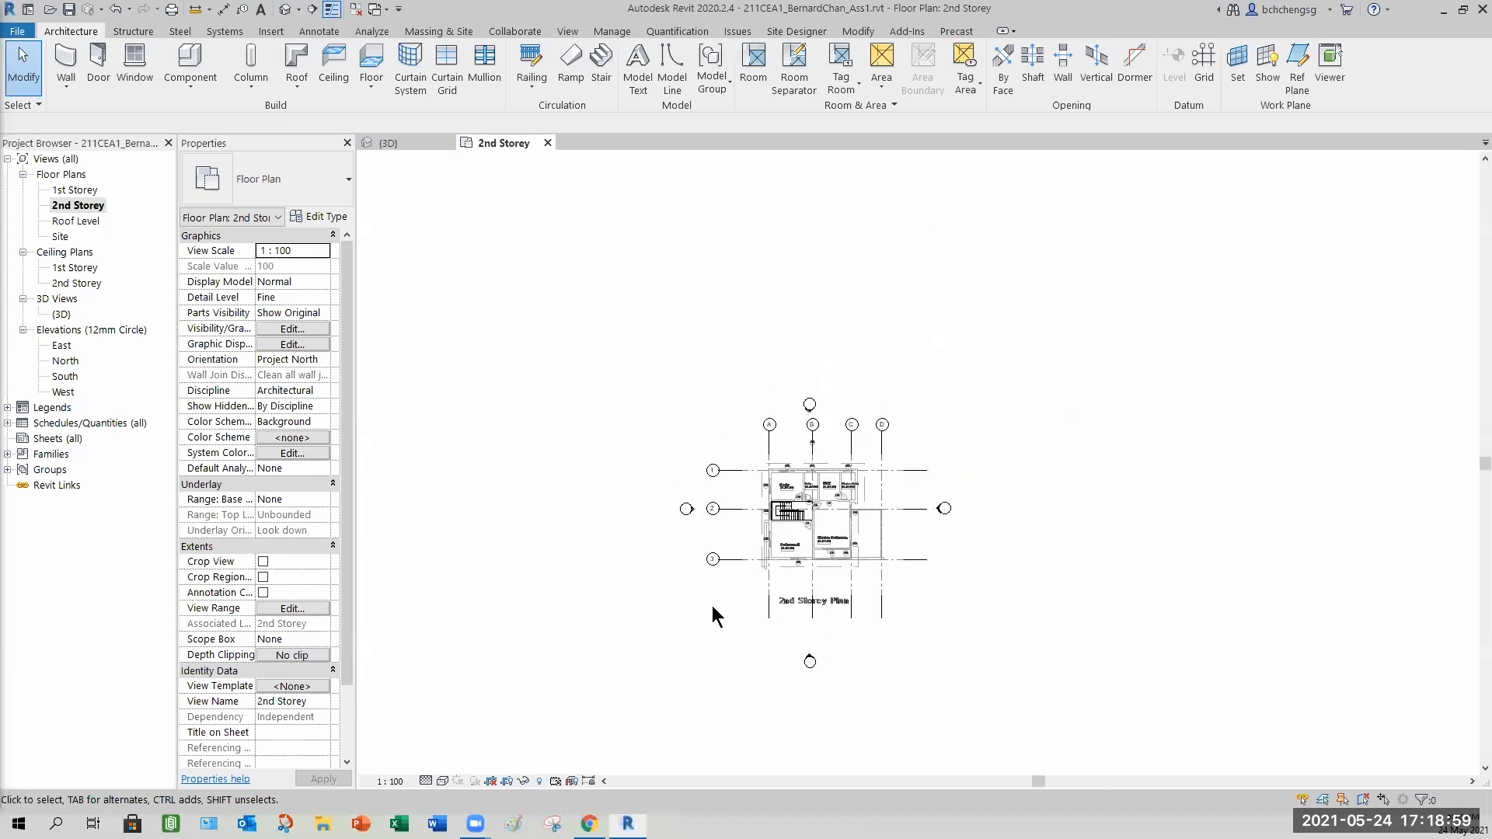
pyautogui.scroll(5, 516, 598)
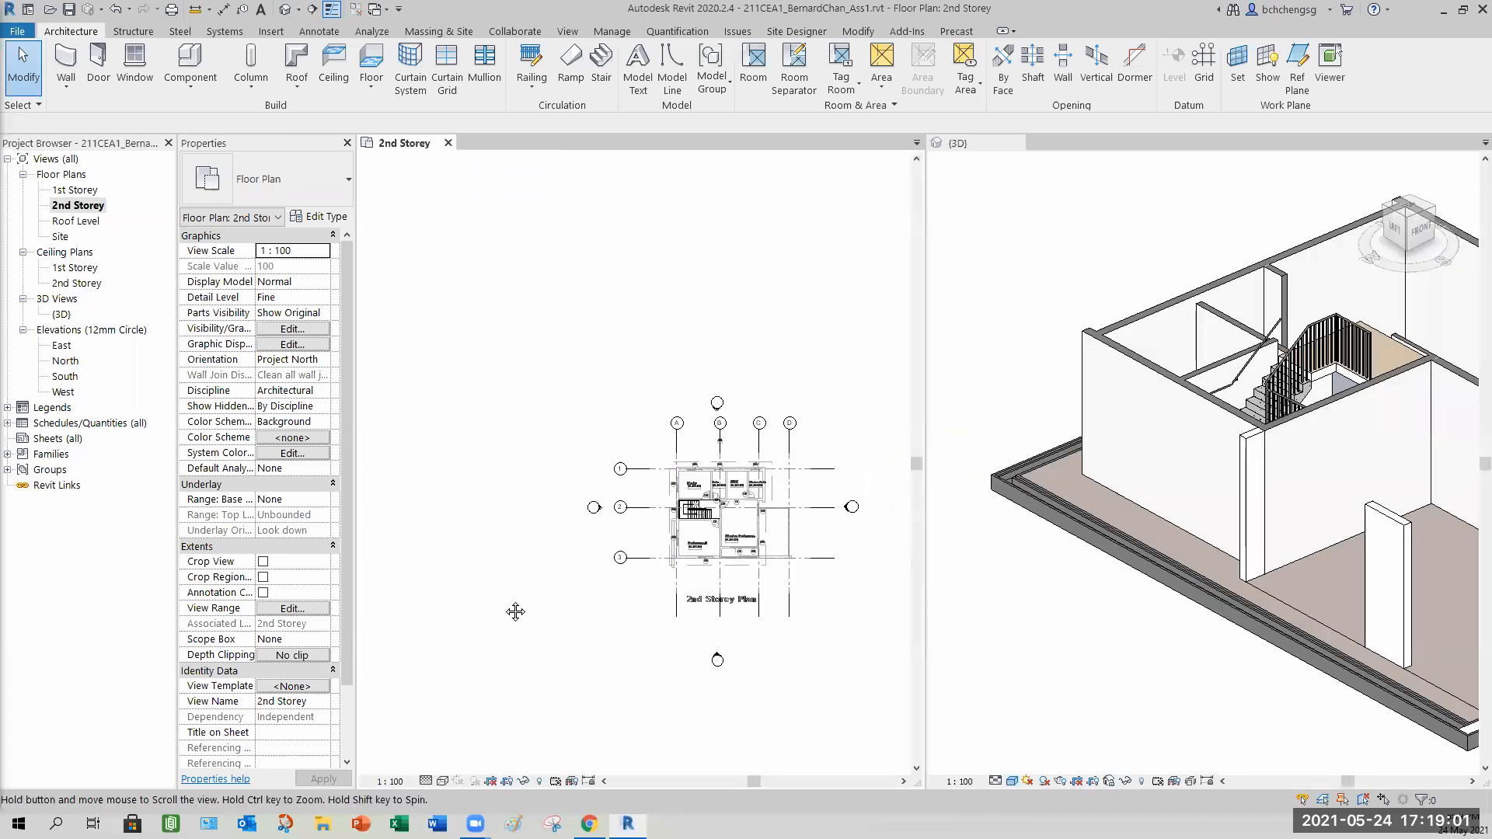
pyautogui.scroll(3, 542, 519)
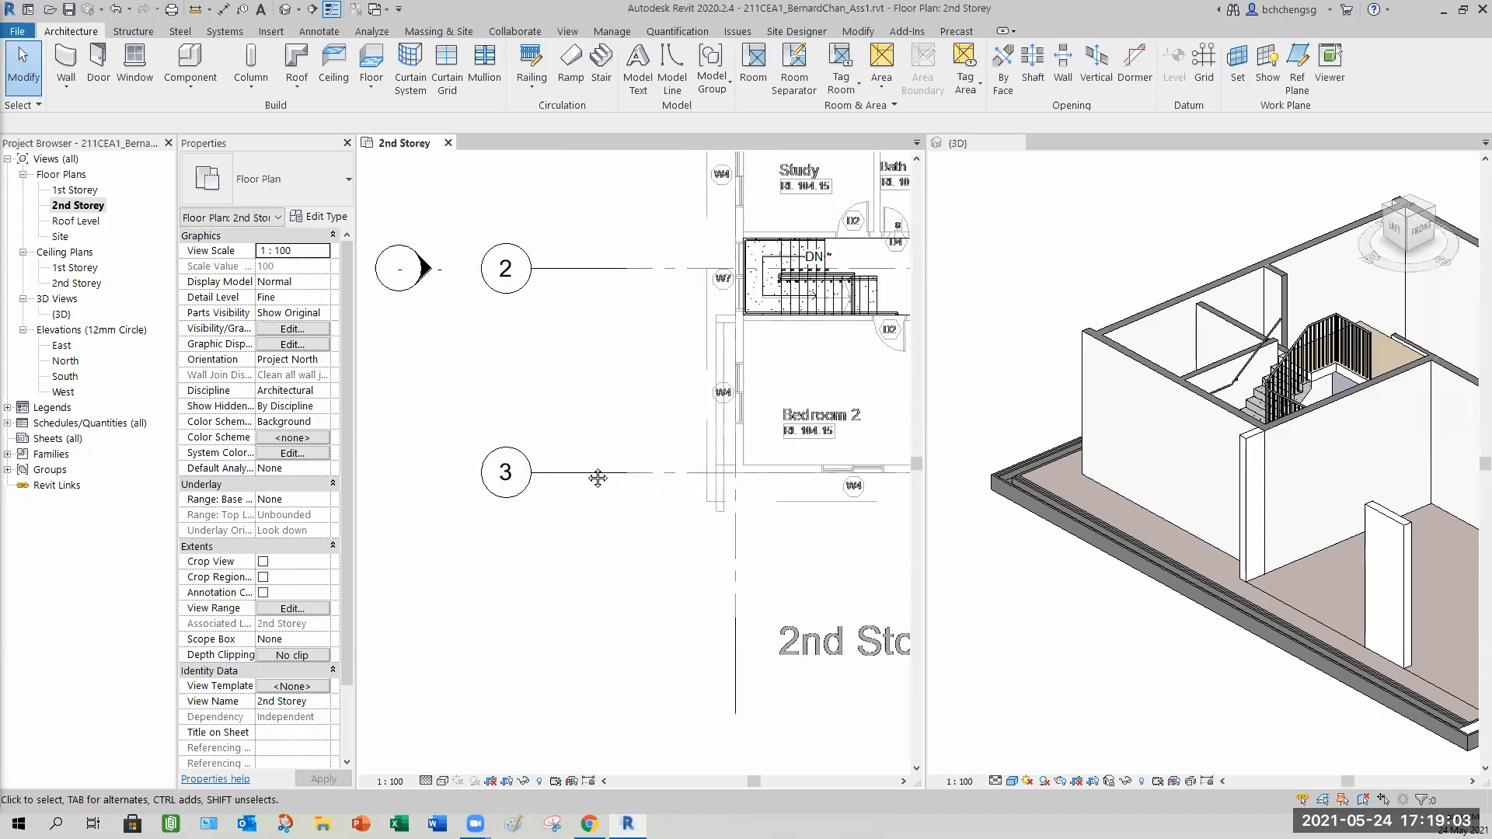
pyautogui.click(1057, 657)
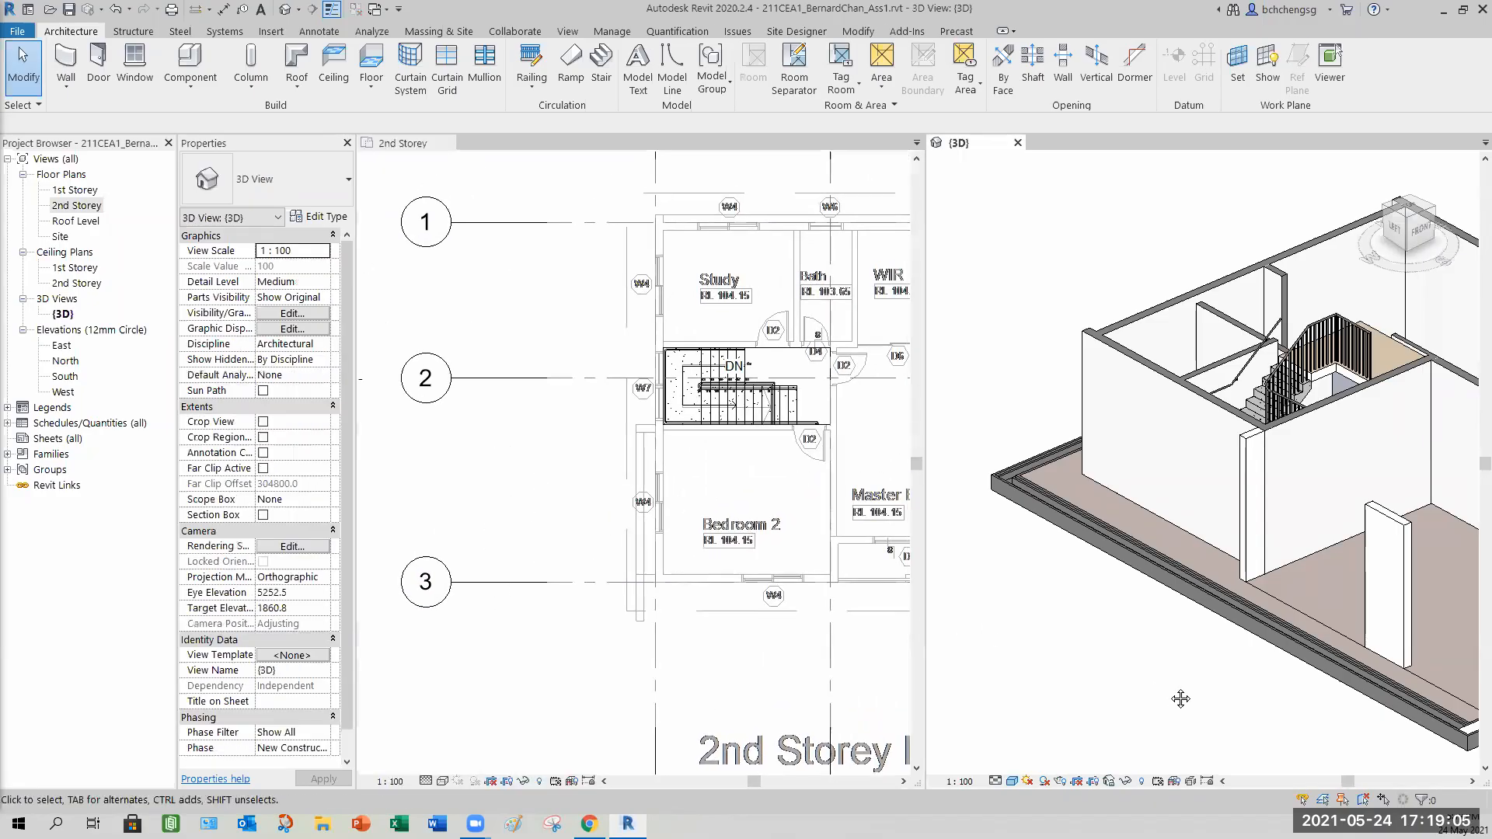
pyautogui.scroll(4, 1043, 632)
pyautogui.scroll(3, 1146, 582)
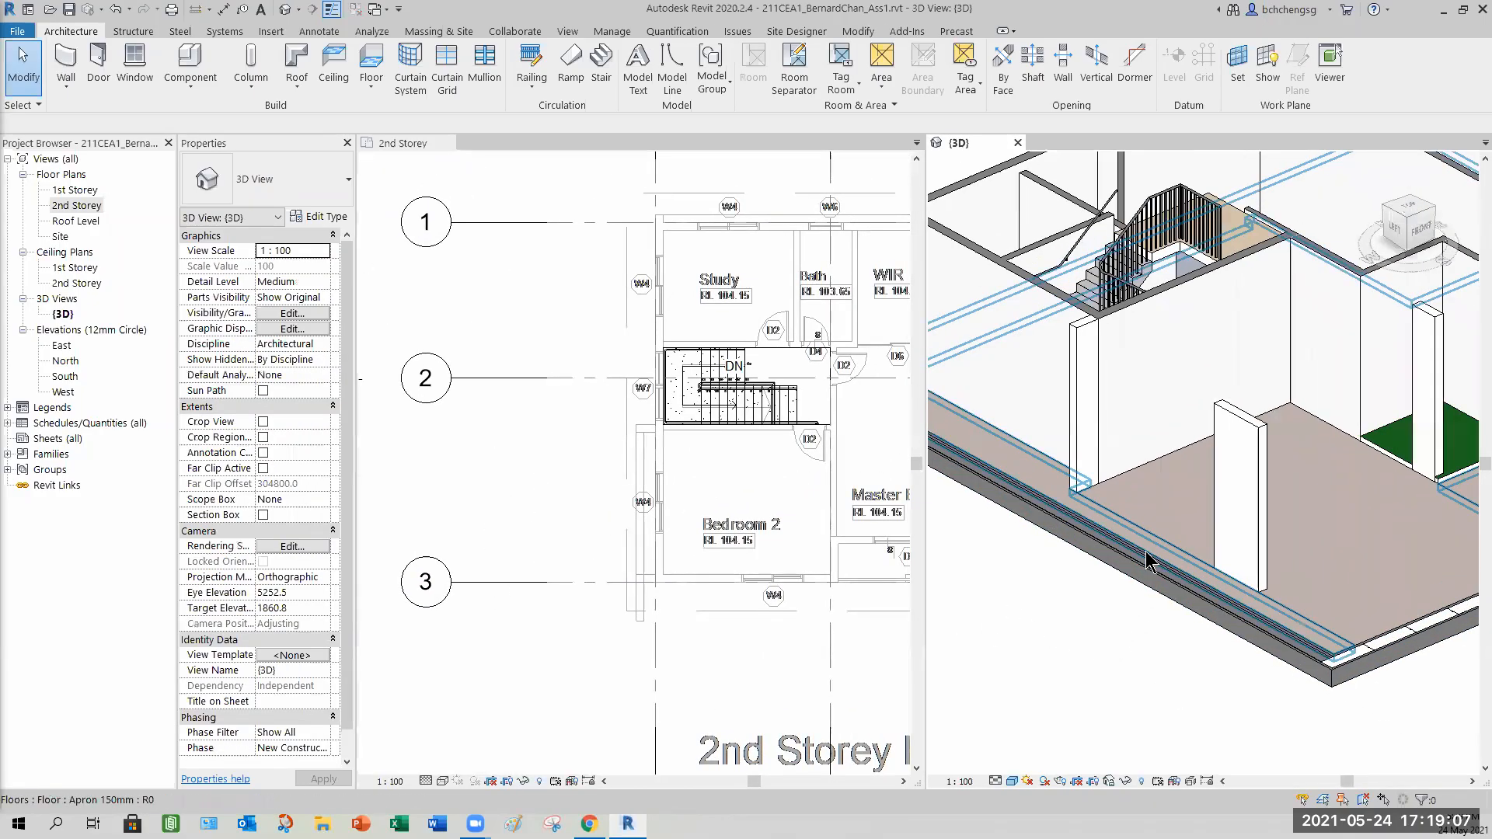
# Measure the width of the wall end below W7 in the 2nd Storey plan.
pyautogui.click(579, 496)
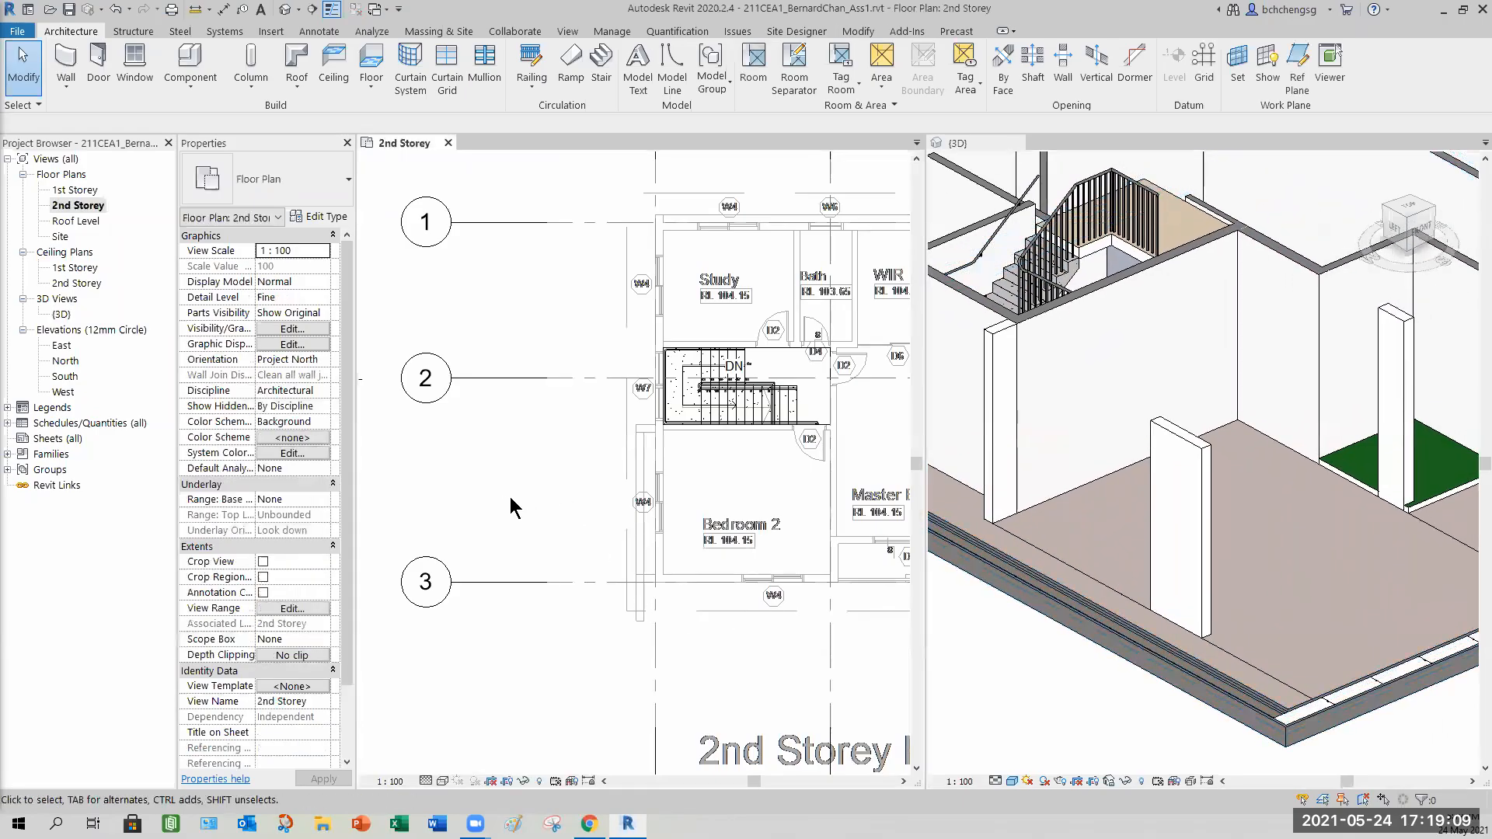
pyautogui.moveTo(543, 509); pyautogui.dragTo(446, 514, button='middle')
pyautogui.click(1045, 703)
pyautogui.moveTo(1092, 702)
pyautogui.mouseDown(button='middle')
pyautogui.moveTo(1053, 707)
pyautogui.moveTo(1112, 693)
pyautogui.mouseUp(button='middle')
pyautogui.scroll(-1, 1057, 702)
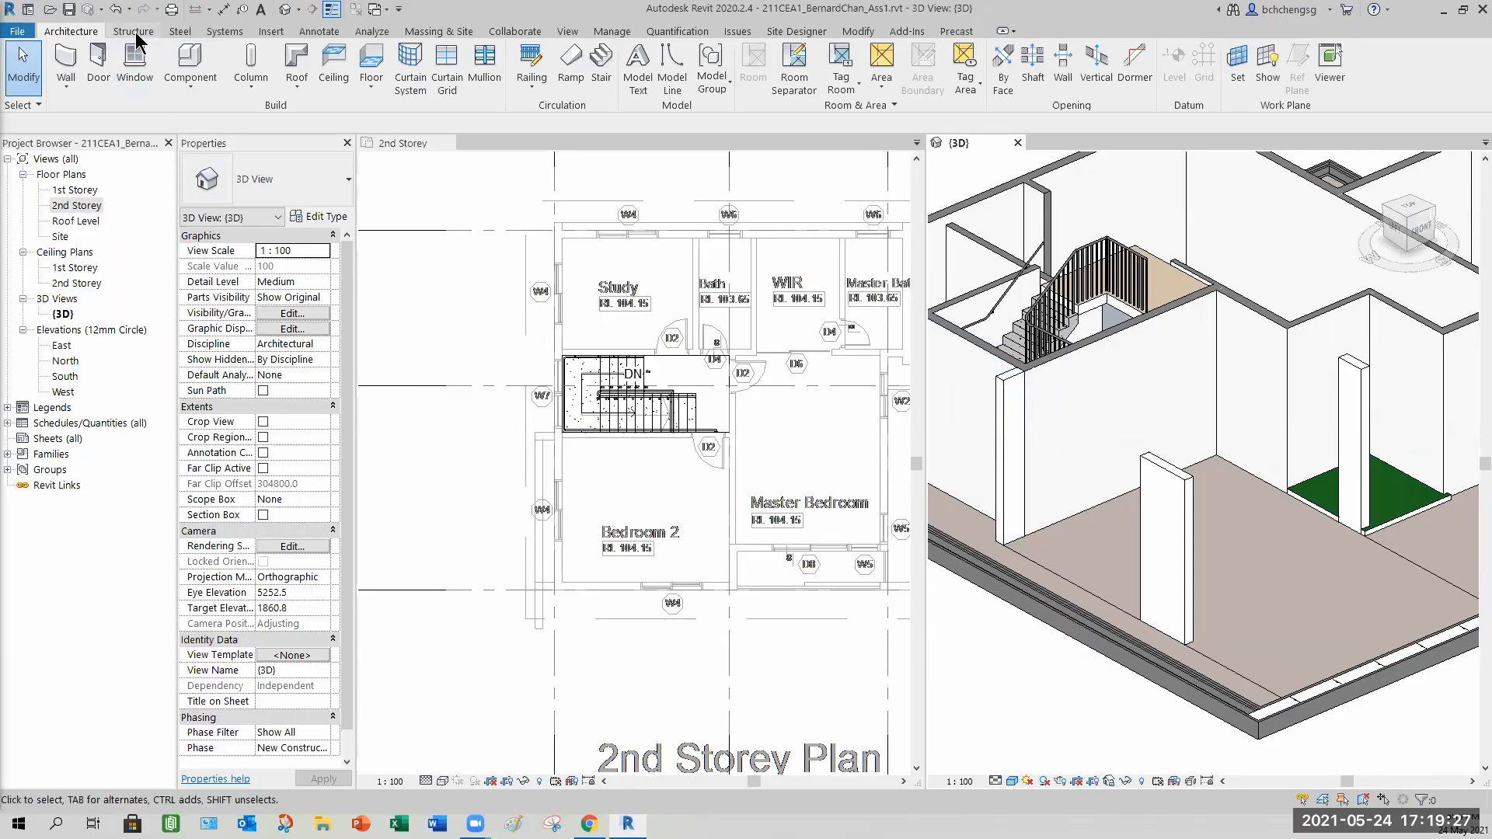
pyautogui.click(544, 458)
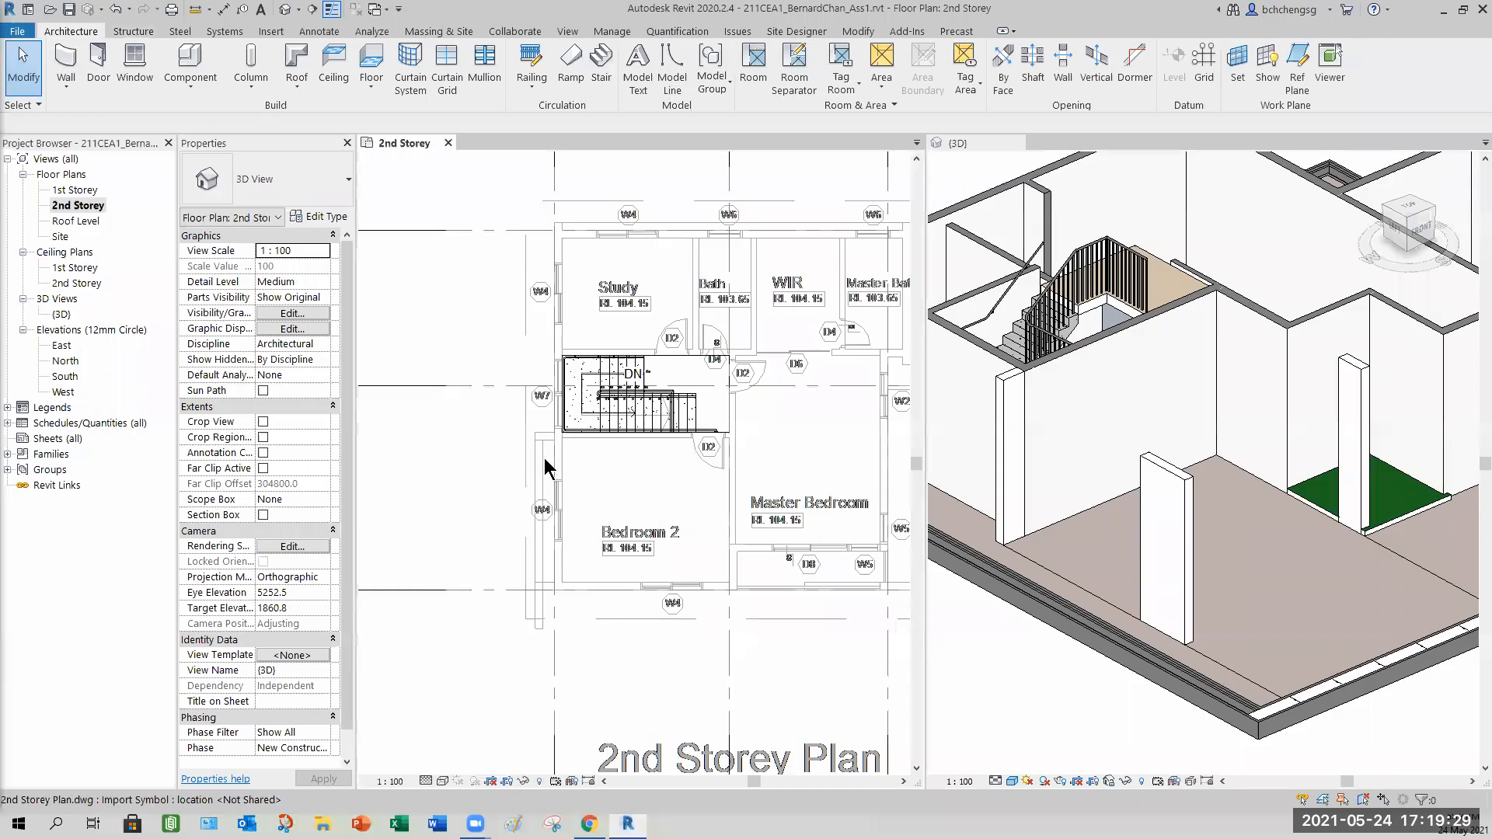
pyautogui.scroll(5, 544, 456)
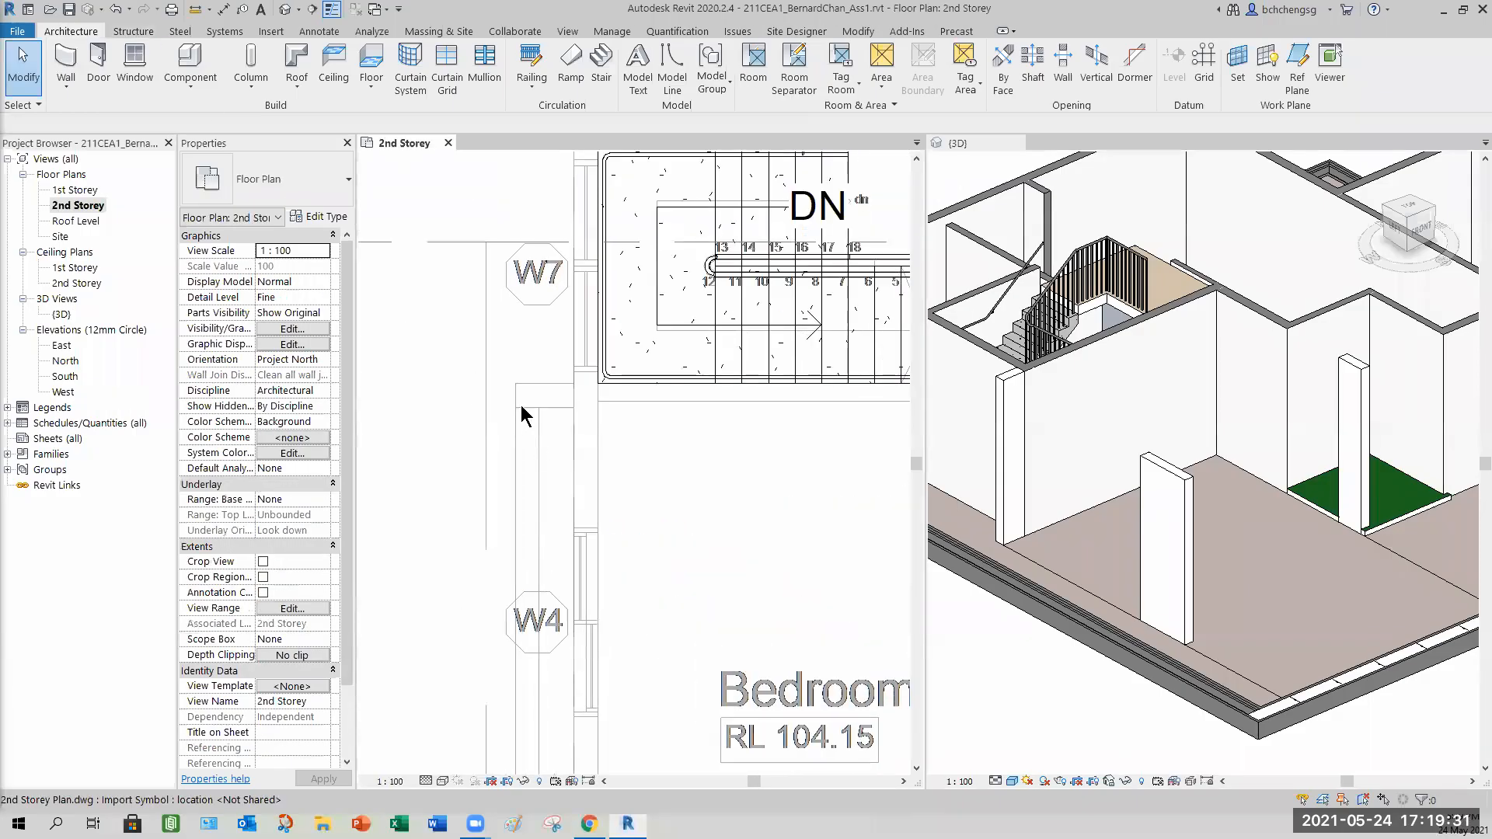
pyautogui.click(194, 9)
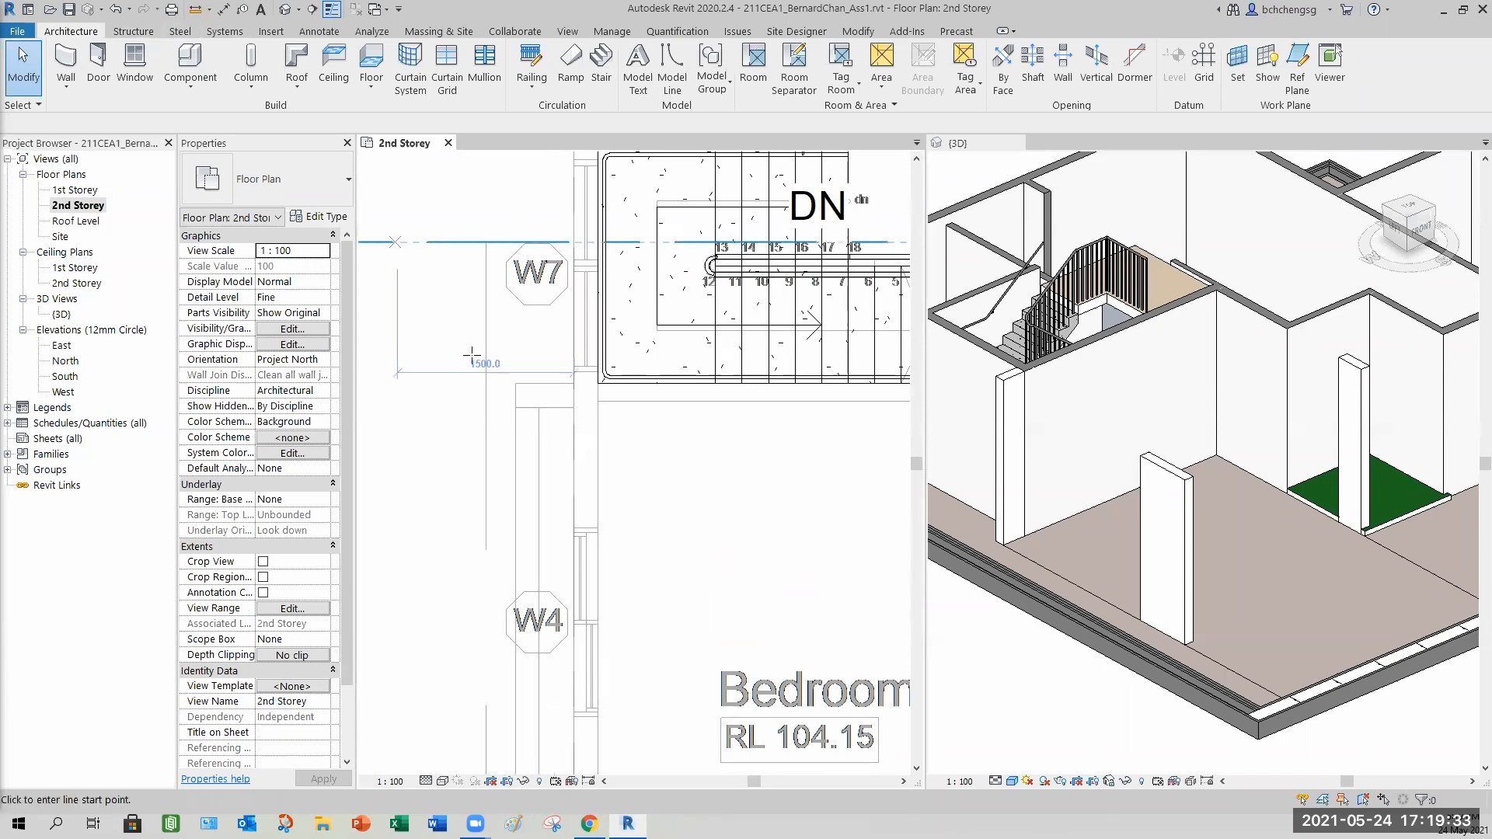
pyautogui.click(515, 407)
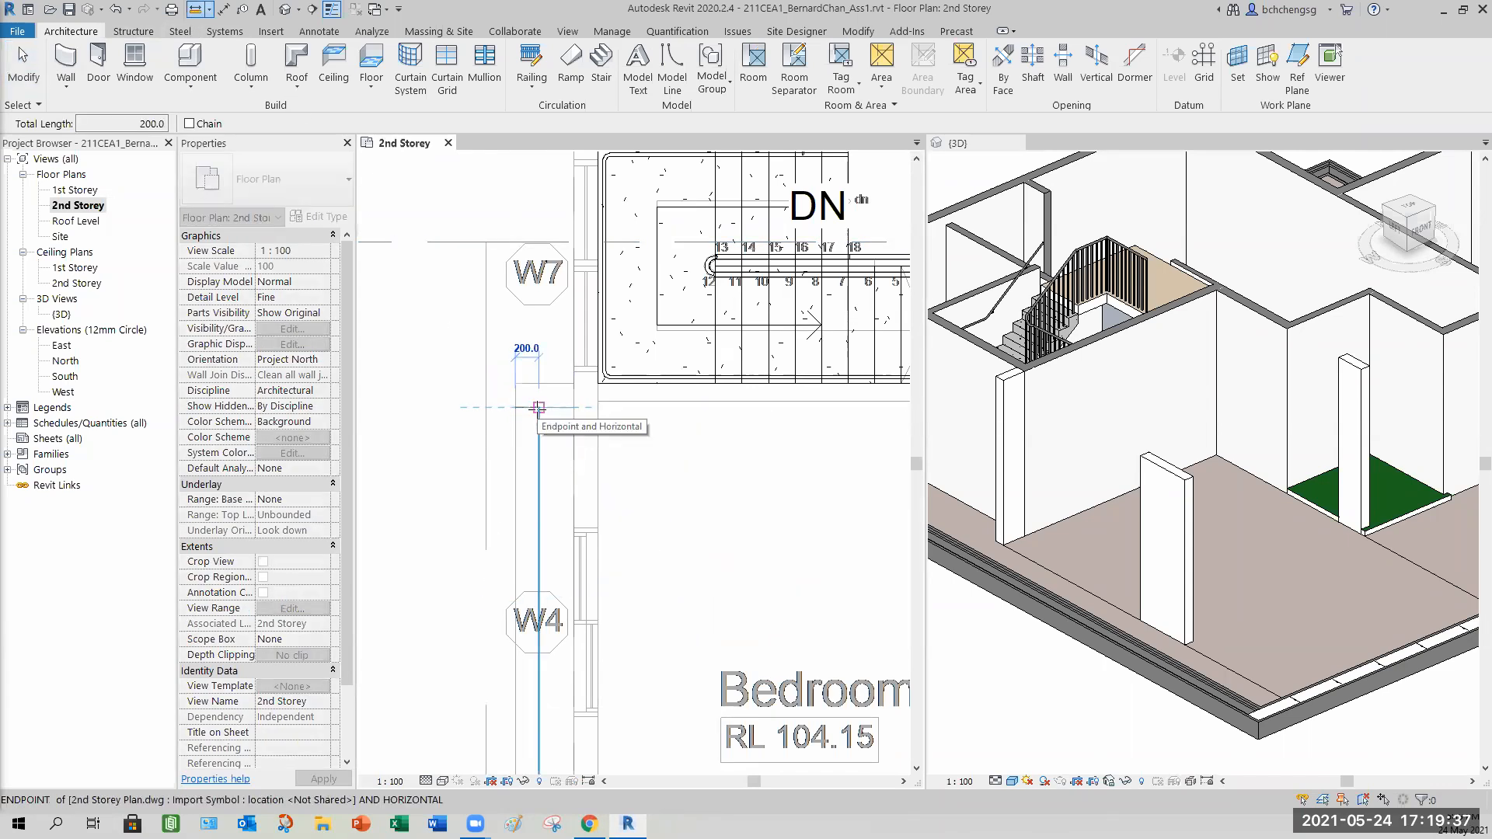
pyautogui.press('Escape')
pyautogui.press('Escape')
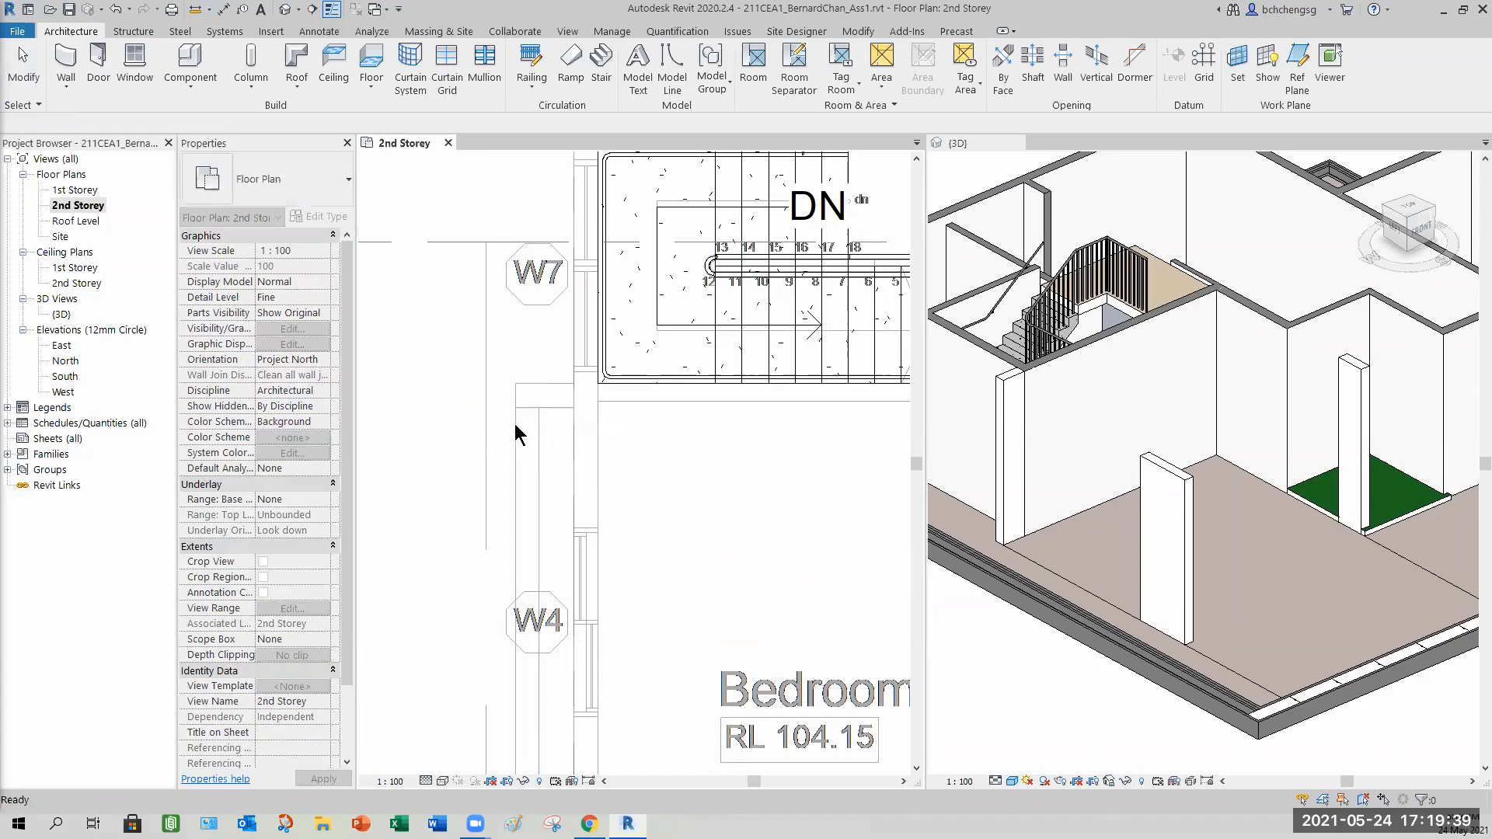
# Start the Beam tool and review the UB-Universal Beams type list.
pyautogui.scroll(-3, 508, 423)
pyautogui.scroll(1, 497, 412)
pyautogui.moveTo(492, 406); pyautogui.dragTo(503, 362, button='middle')
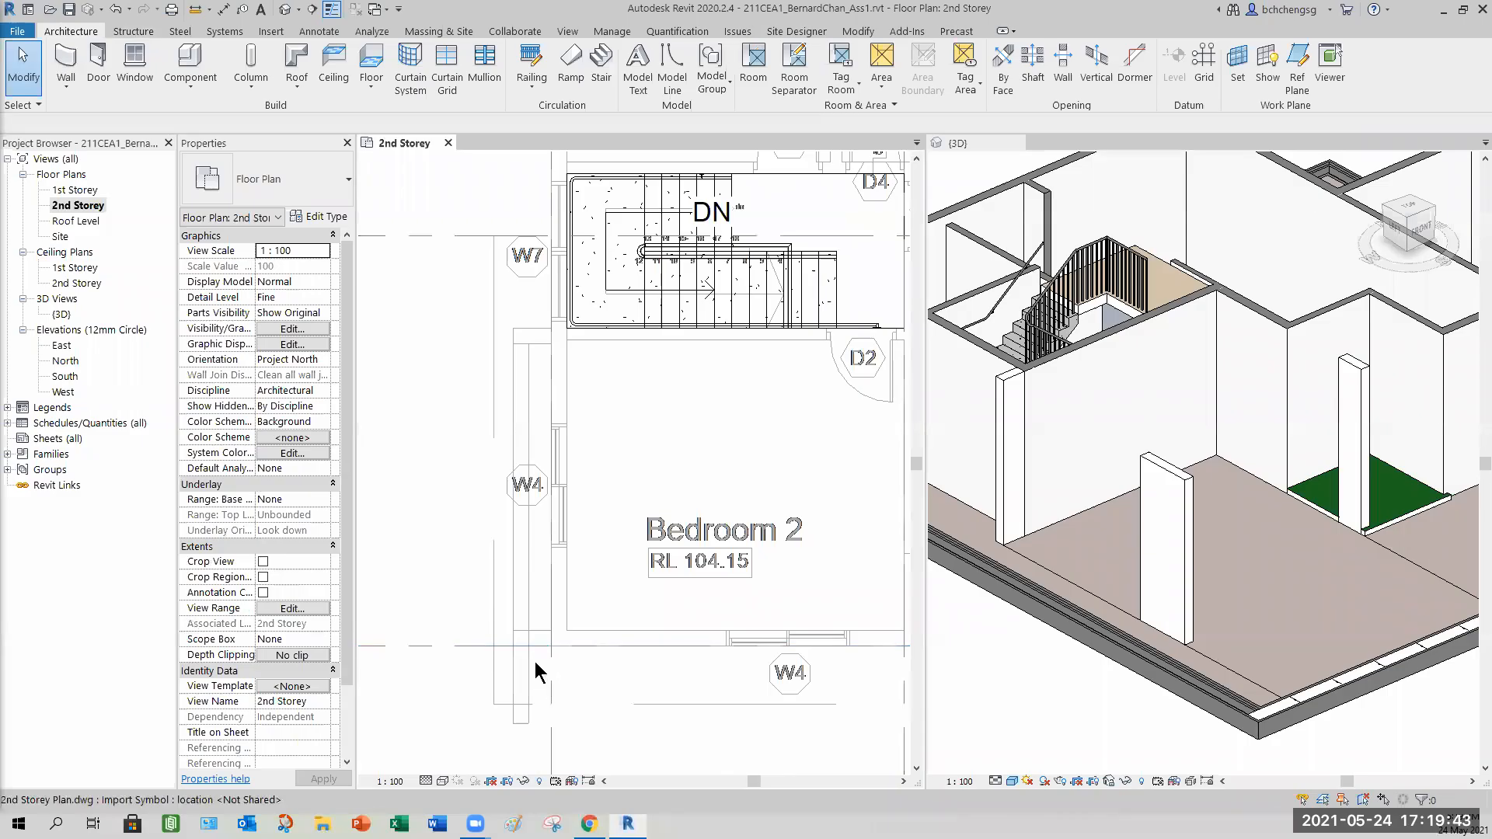
pyautogui.click(131, 33)
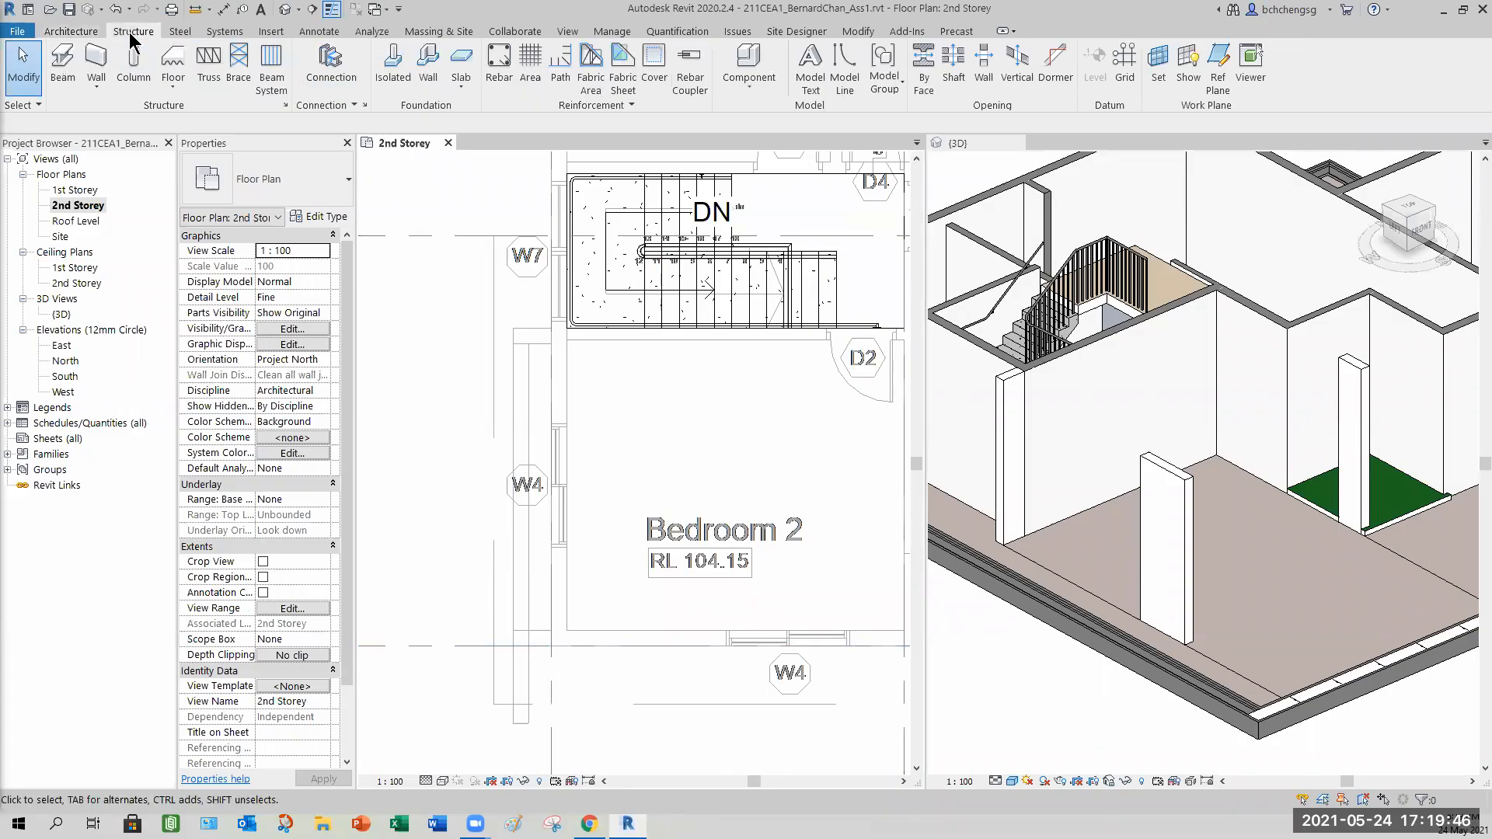
pyautogui.click(61, 78)
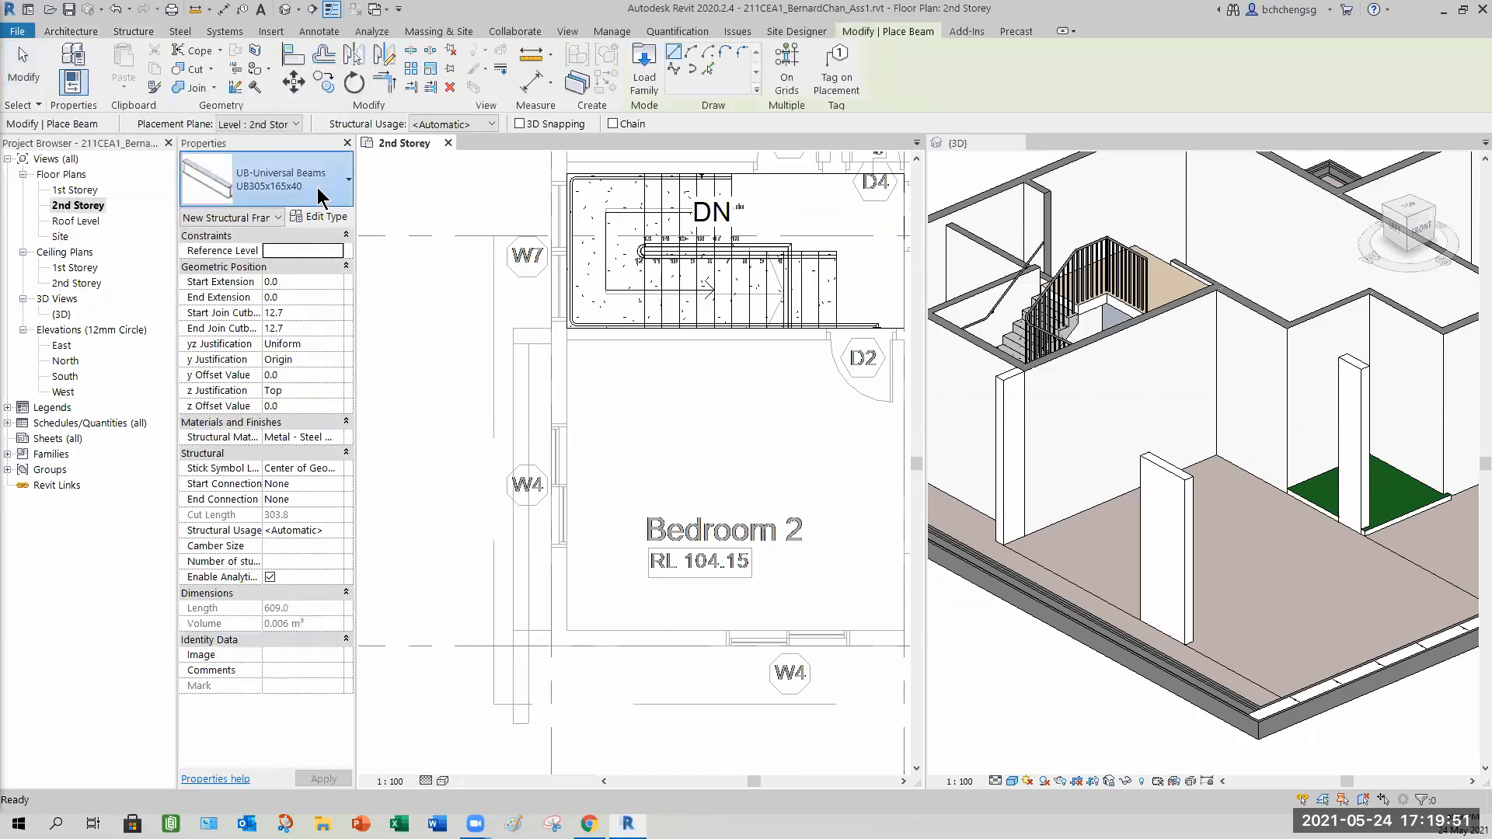
pyautogui.click(325, 192)
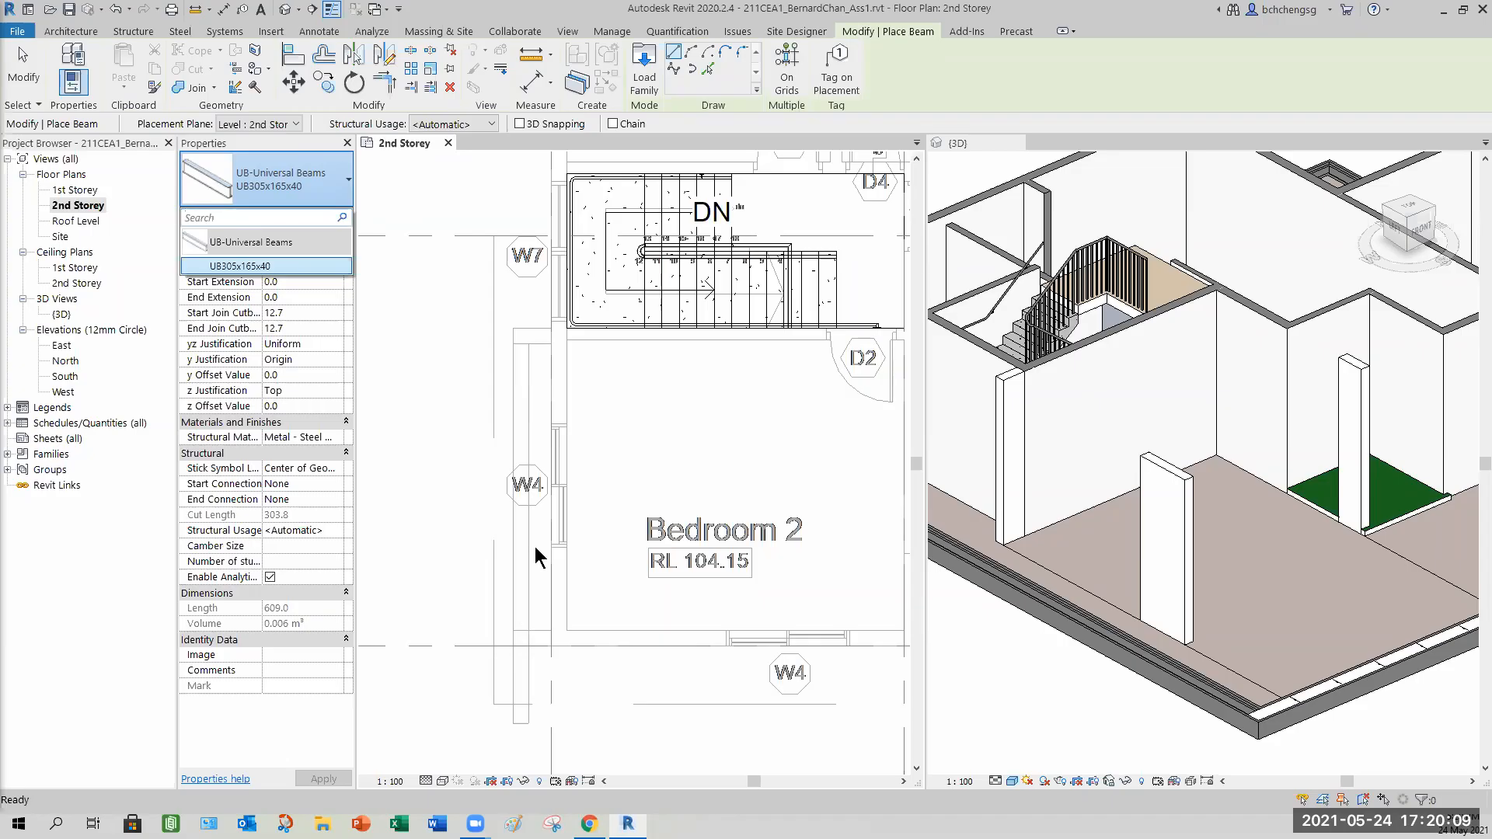
pyautogui.click(326, 194)
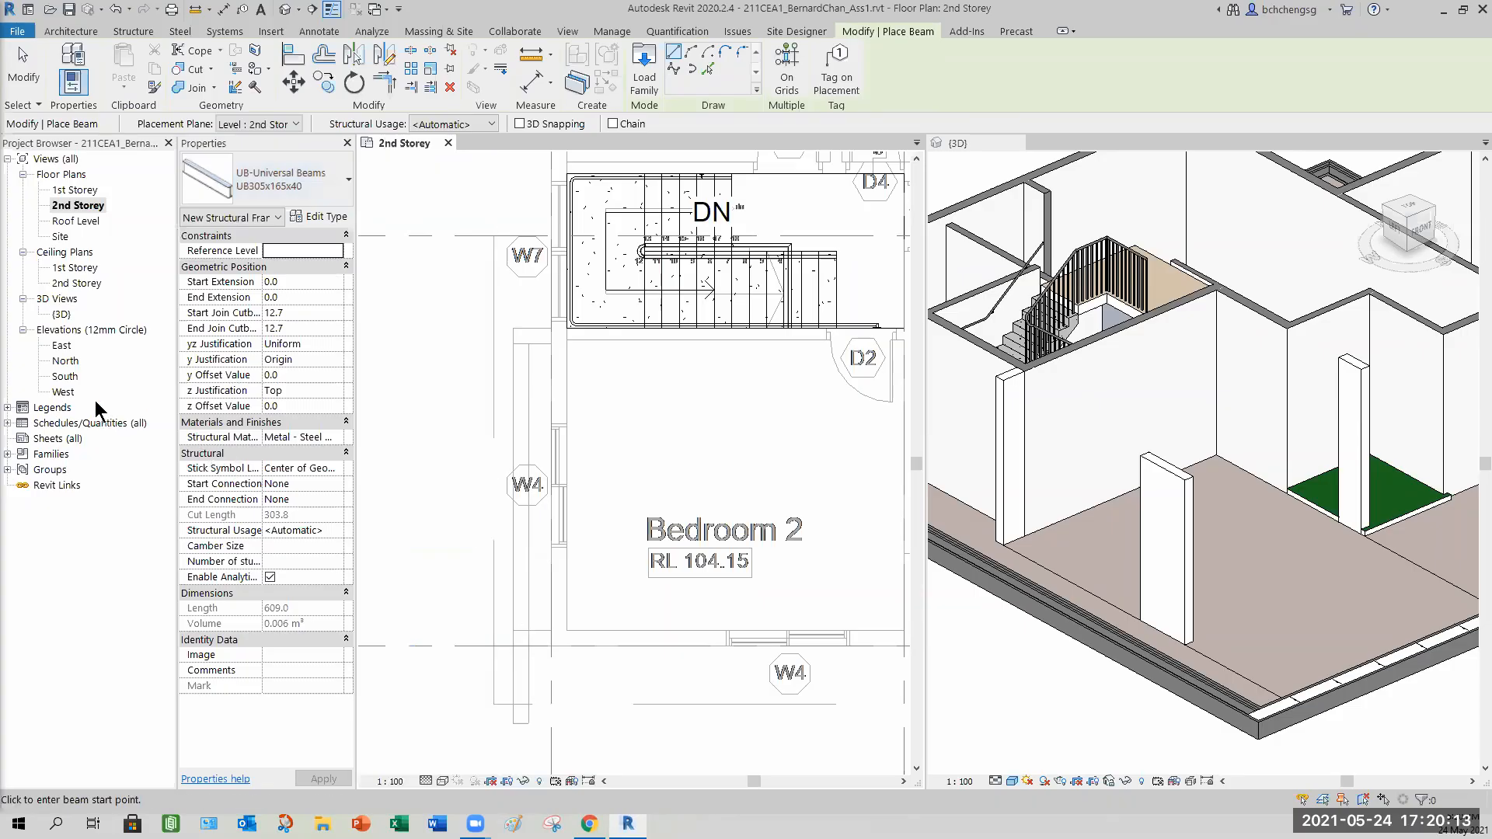
# Open the West elevation and switch its visual style to Wireframe.
pyautogui.doubleClick(62, 392)
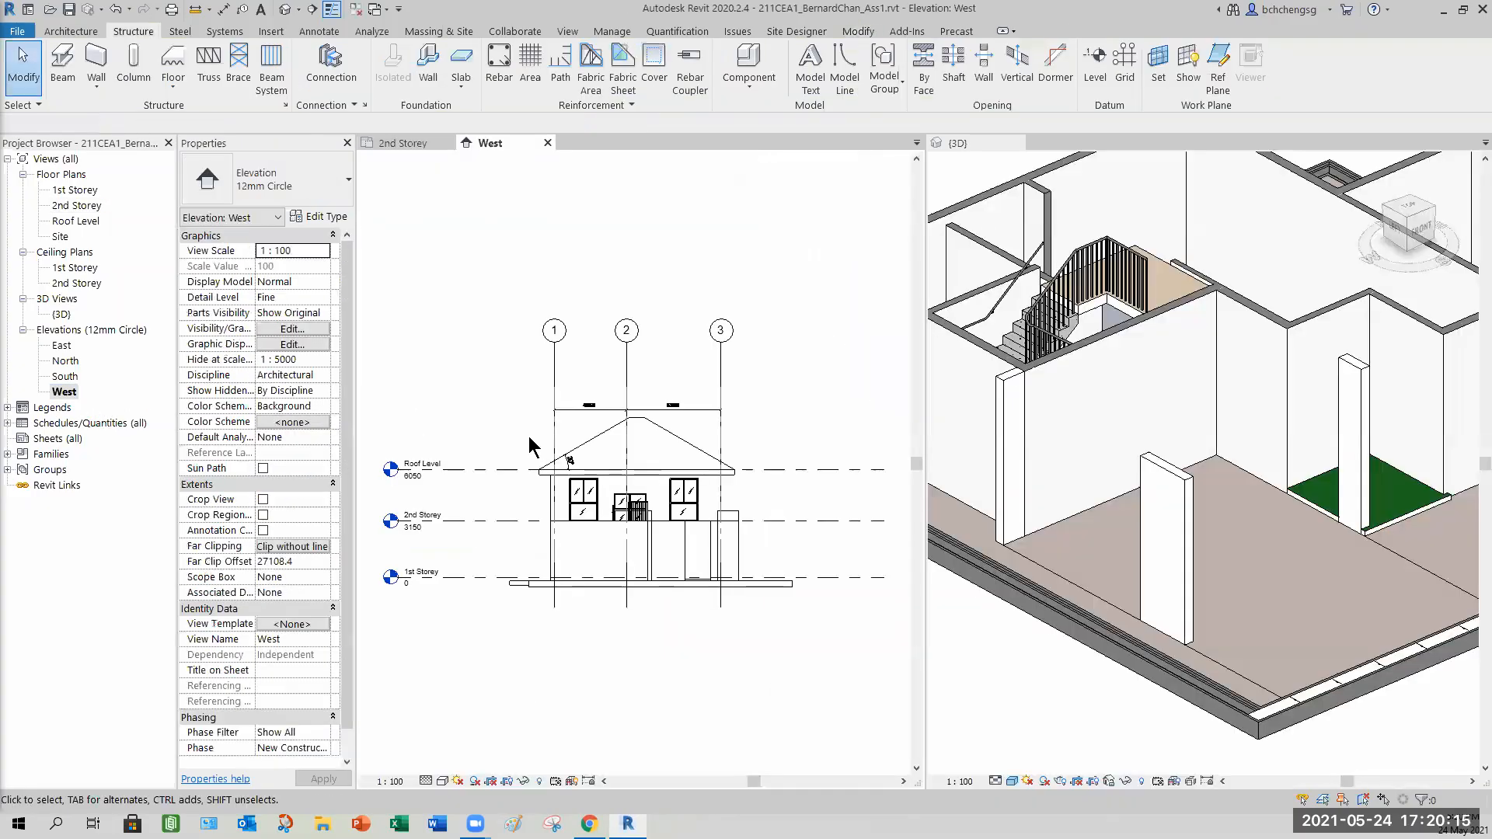
pyautogui.scroll(3, 679, 575)
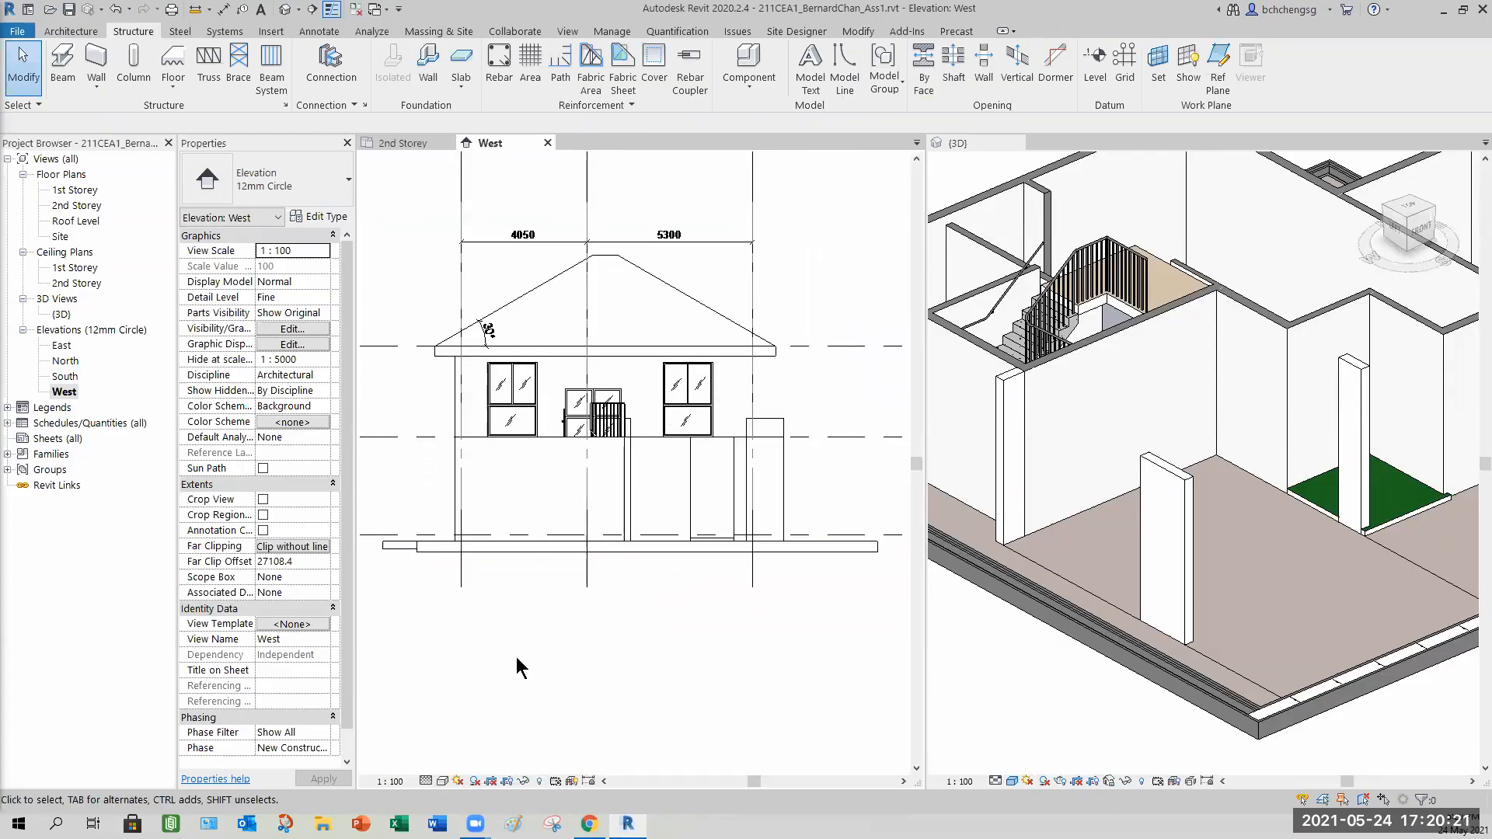
pyautogui.click(442, 780)
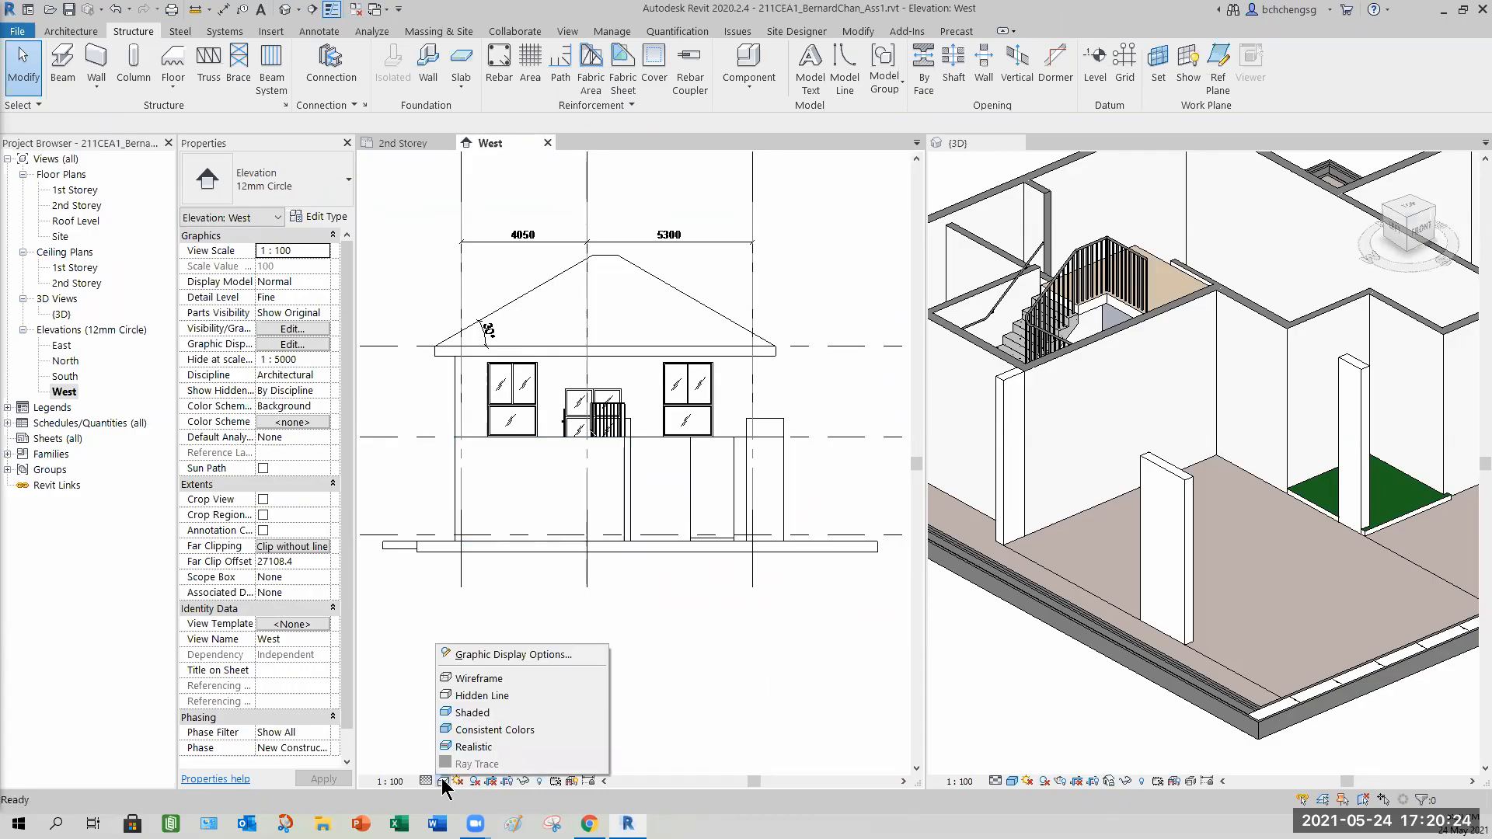
pyautogui.click(501, 678)
# Measure the vertical distance from the column end near the staircase in the West elevation.
pyautogui.scroll(1, 703, 497)
pyautogui.scroll(3, 703, 478)
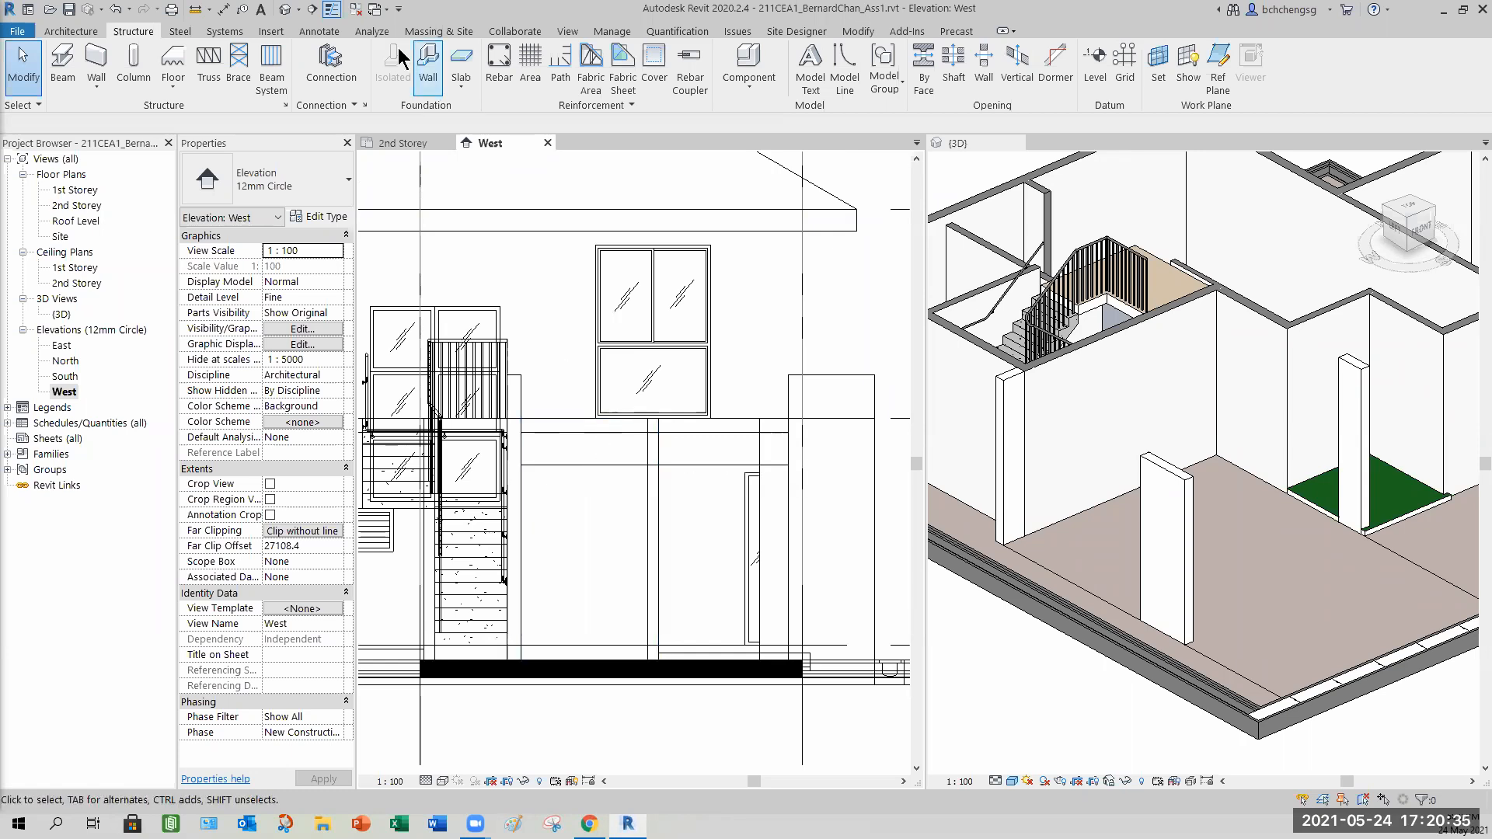
pyautogui.click(195, 8)
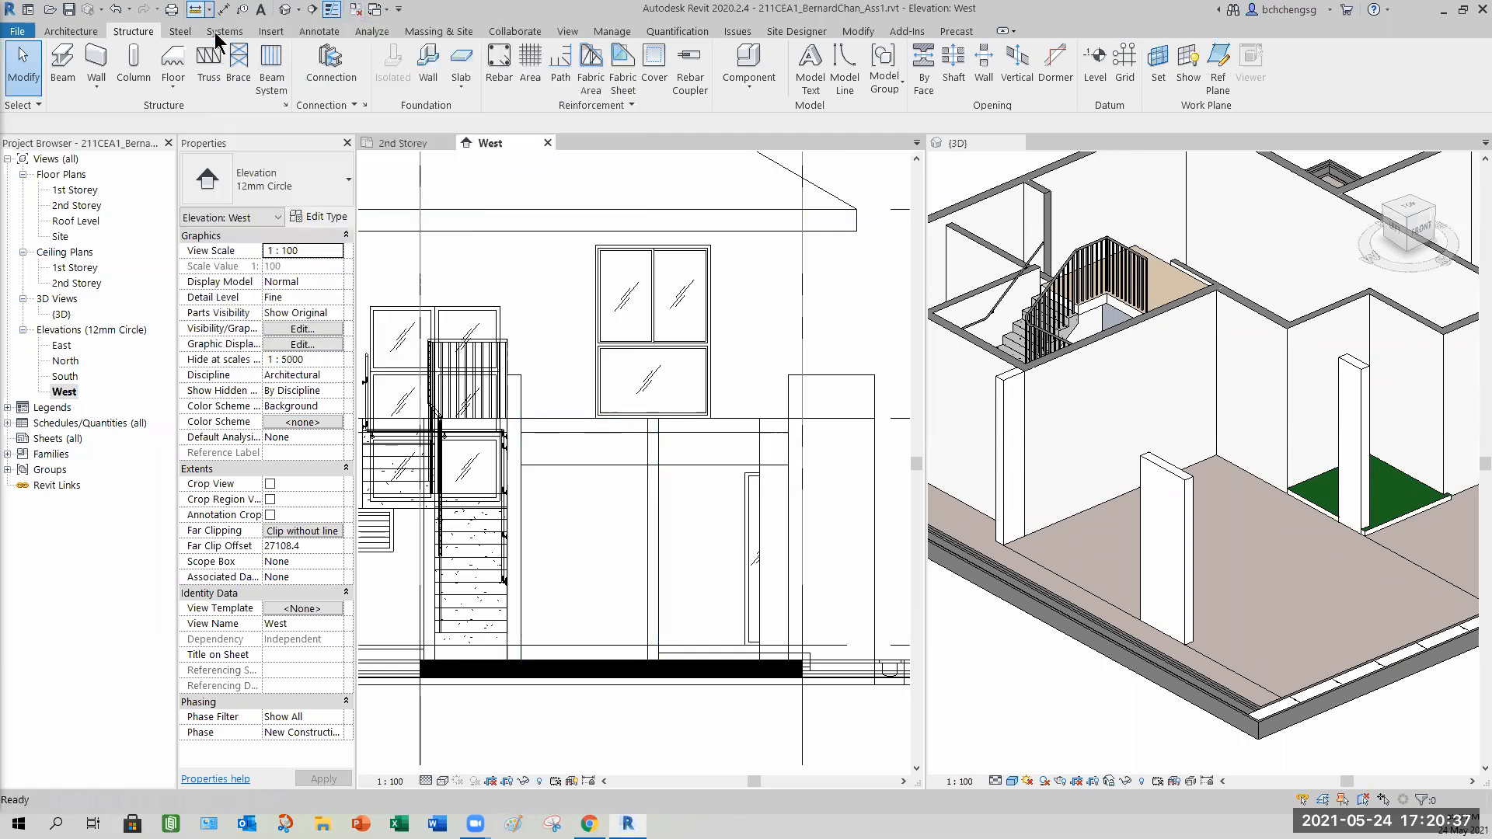
pyautogui.click(522, 432)
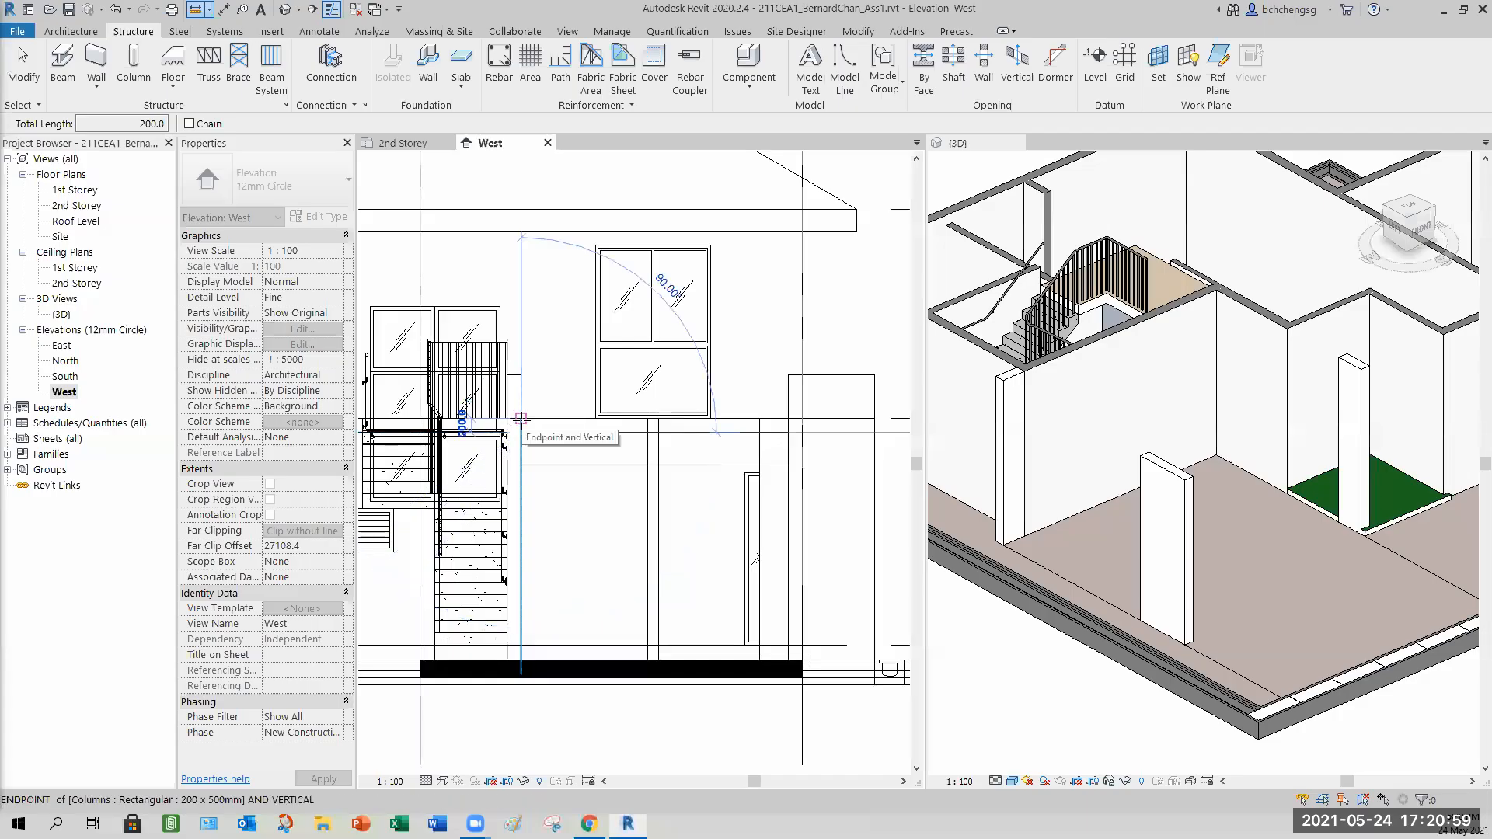
pyautogui.press('Escape')
pyautogui.press('Escape')
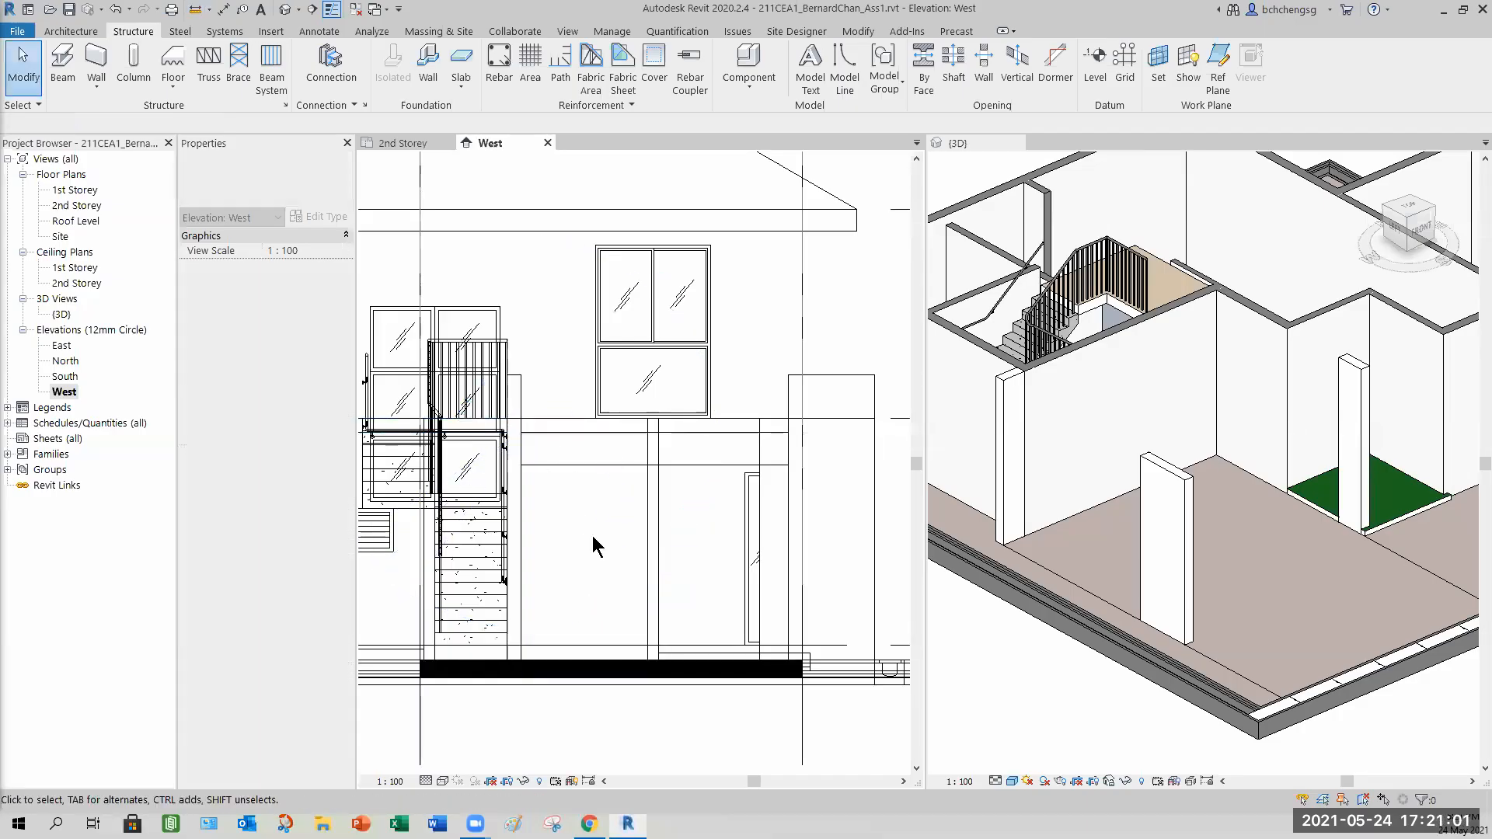
# Return to the 2nd Storey plan, start the Beam tool and open Load Family.
pyautogui.scroll(-1, 575, 529)
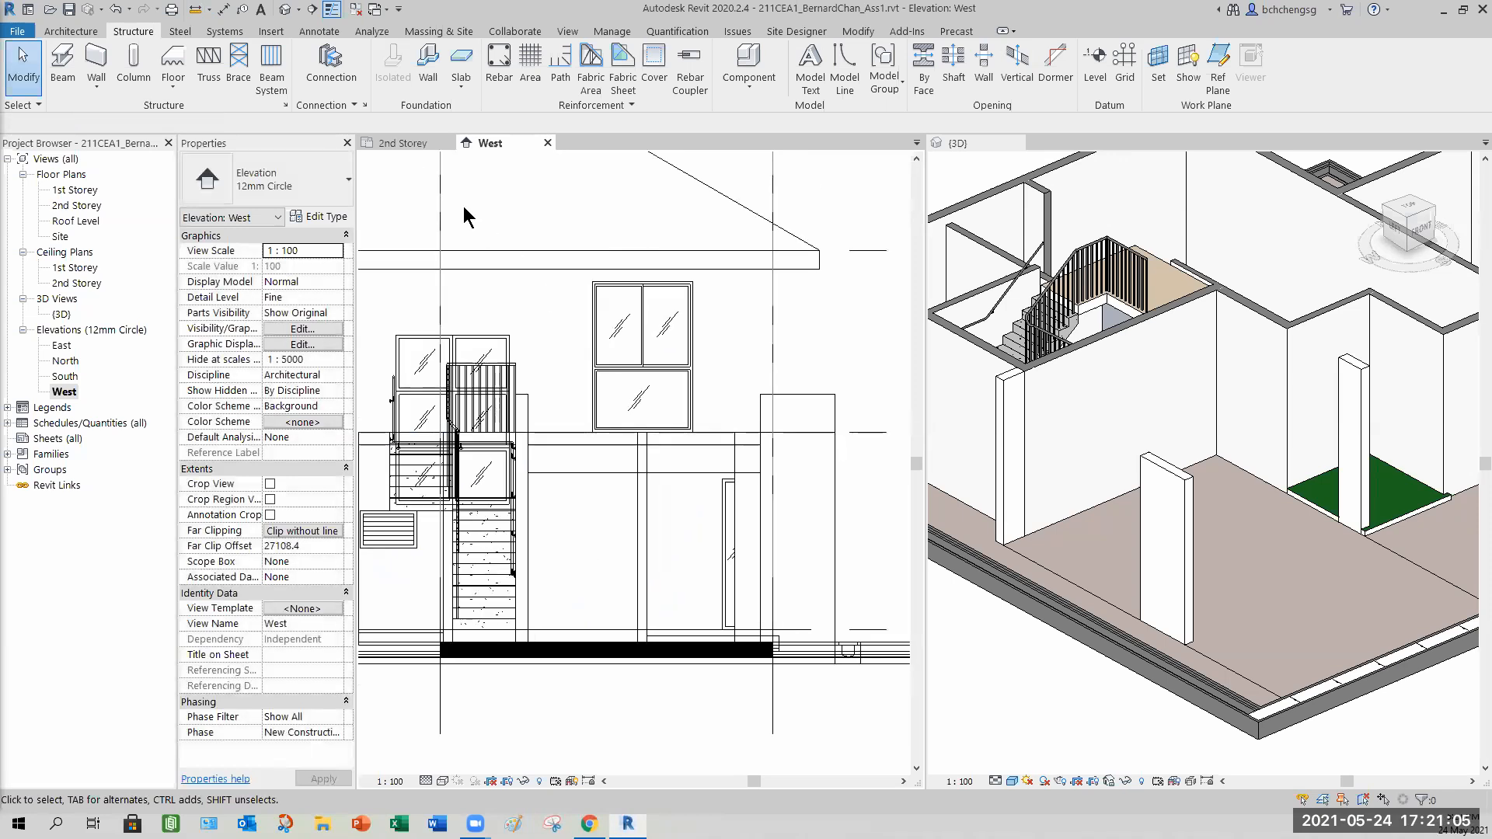
pyautogui.click(399, 143)
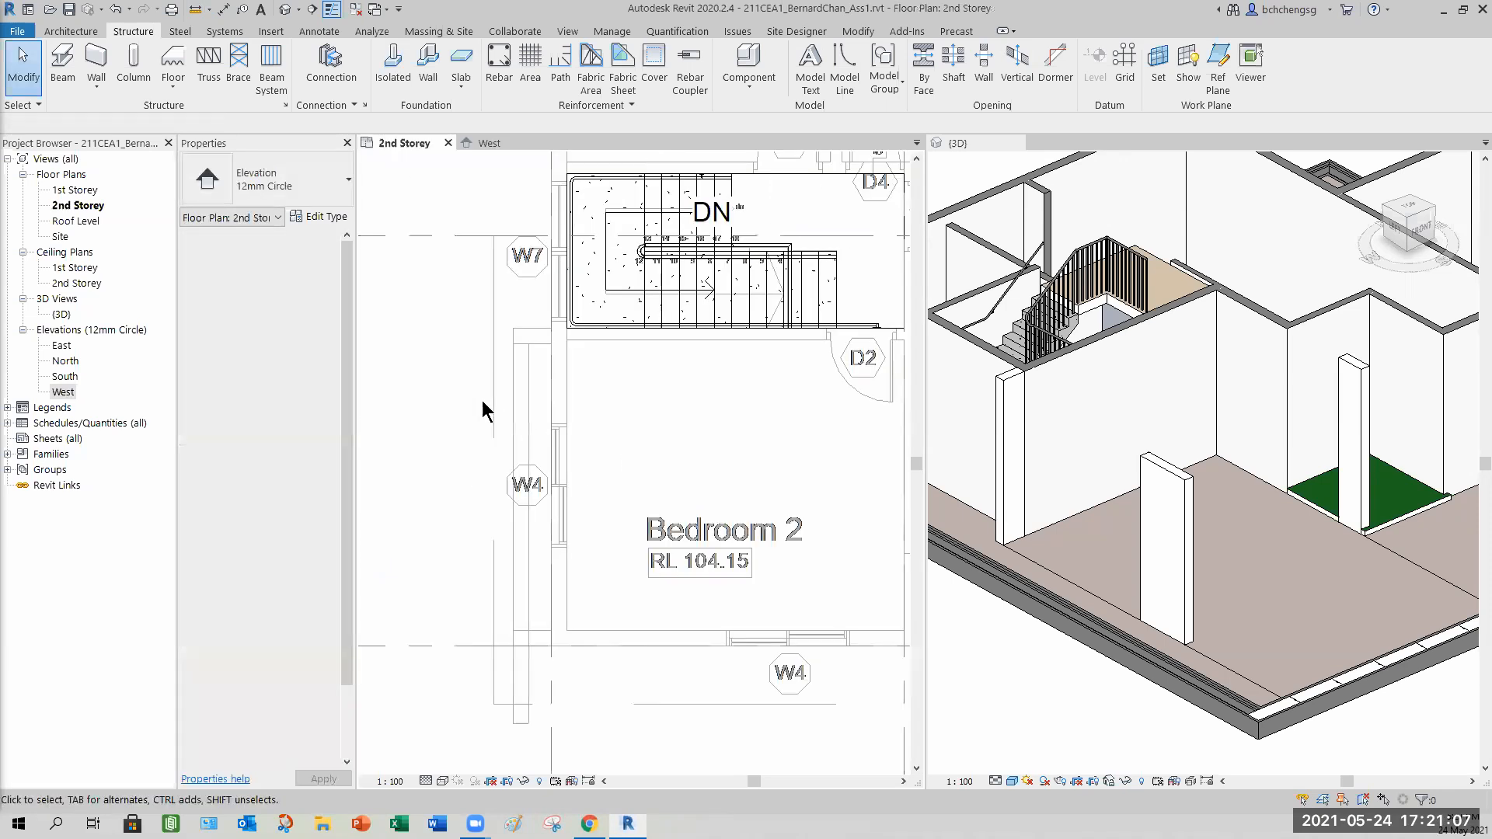
pyautogui.scroll(3, 476, 341)
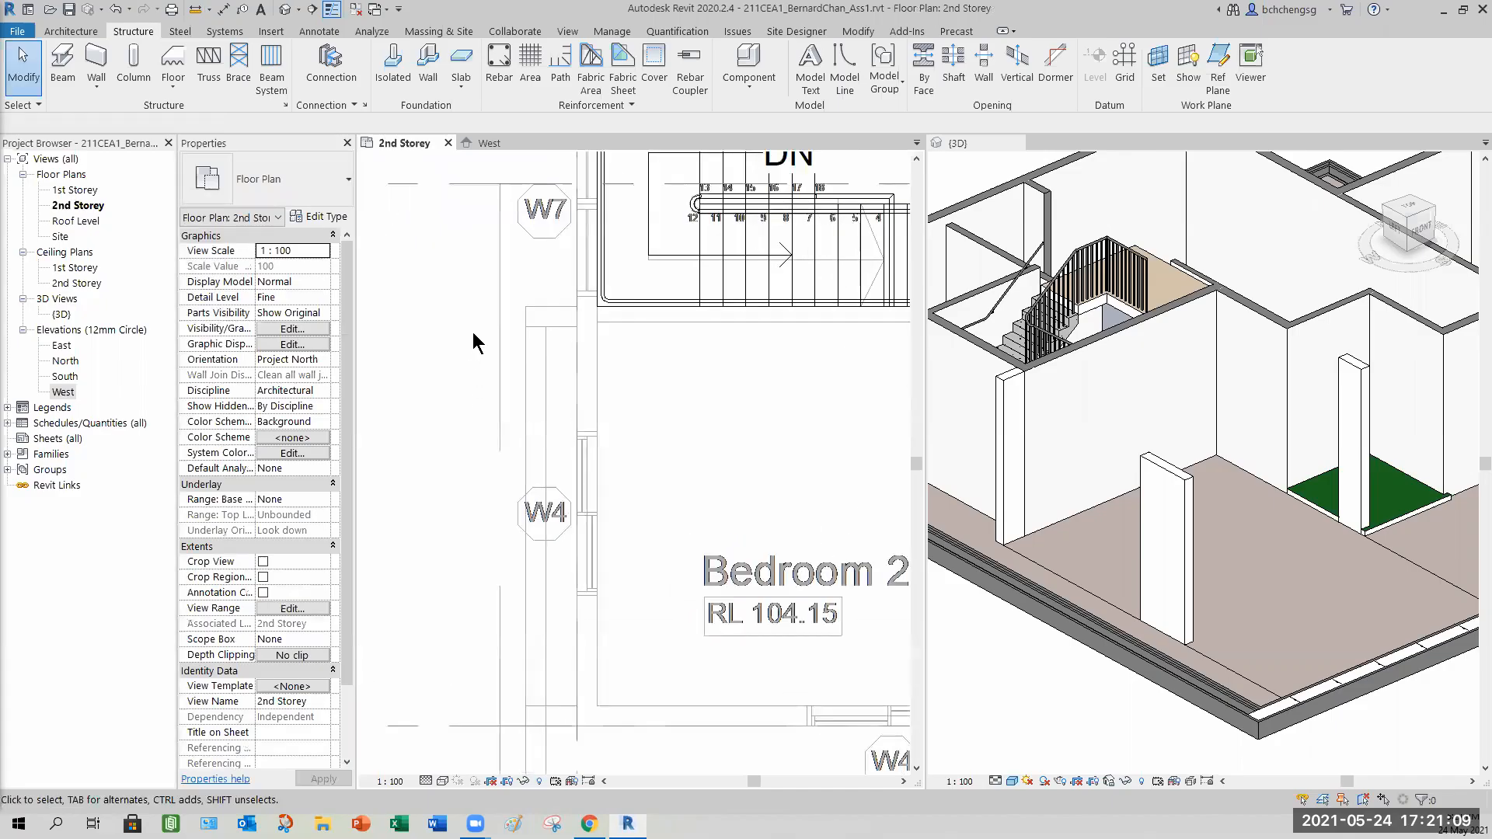
pyautogui.moveTo(489, 358); pyautogui.dragTo(486, 307, button='middle')
pyautogui.scroll(-1, 466, 277)
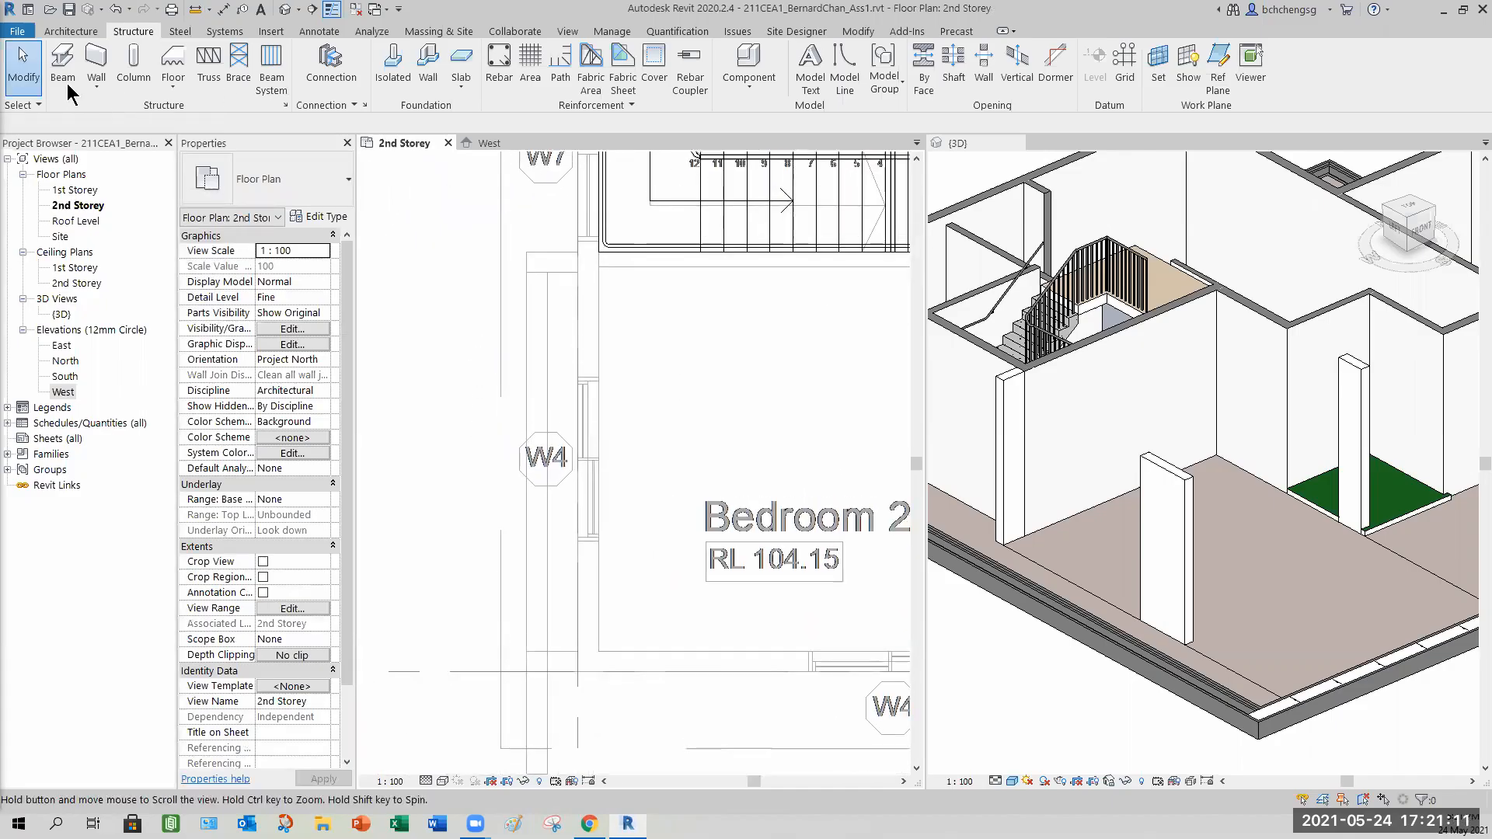
pyautogui.press('b')
pyautogui.press('m')
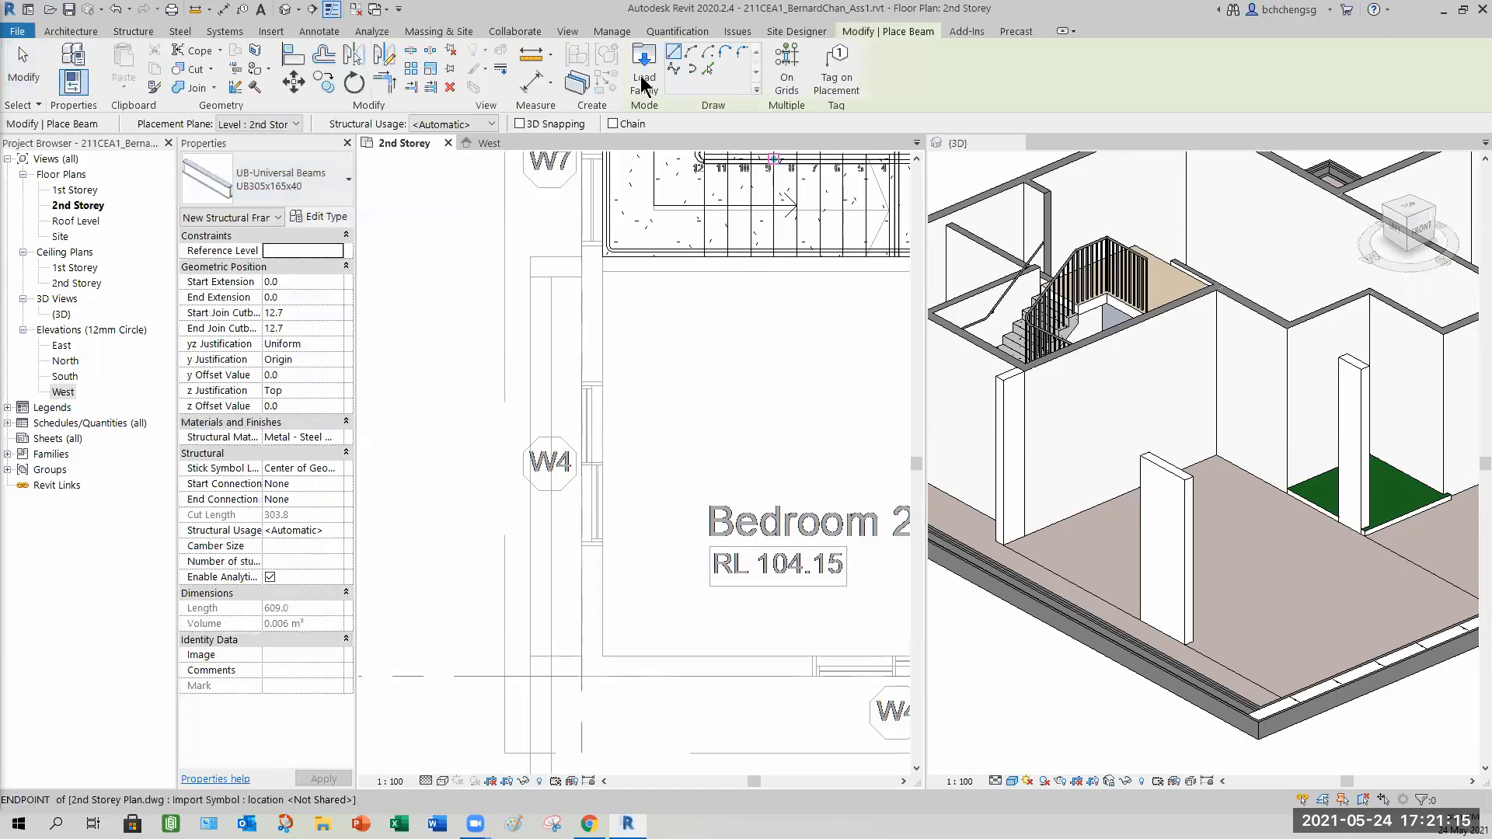
pyautogui.click(642, 78)
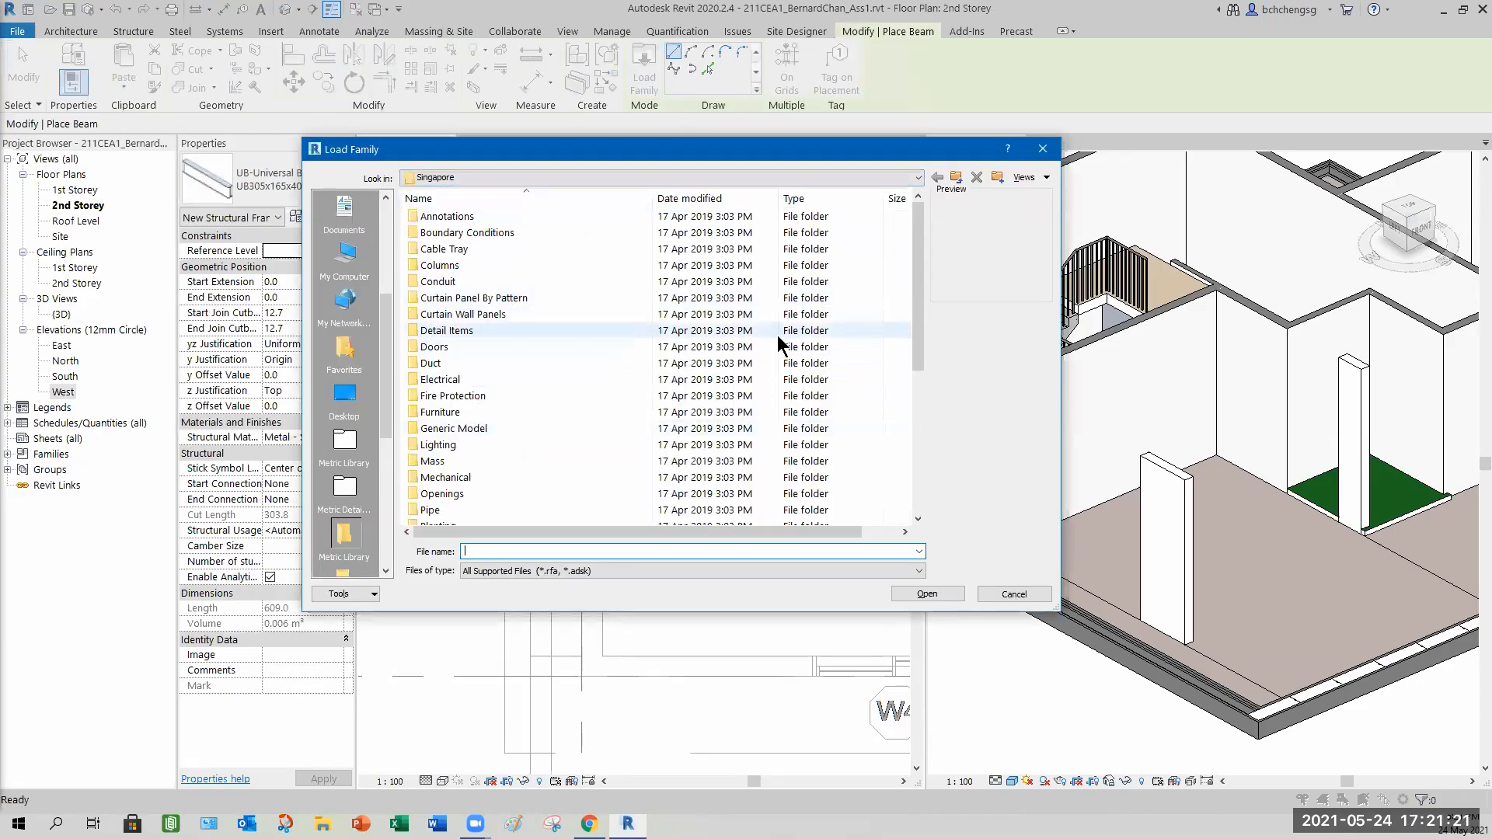
# Open the Singapore library's Structural Framing Concrete folder and show its files as large icons.
pyautogui.moveTo(914, 333); pyautogui.dragTo(908, 413)
pyautogui.scroll(-2, 903, 464)
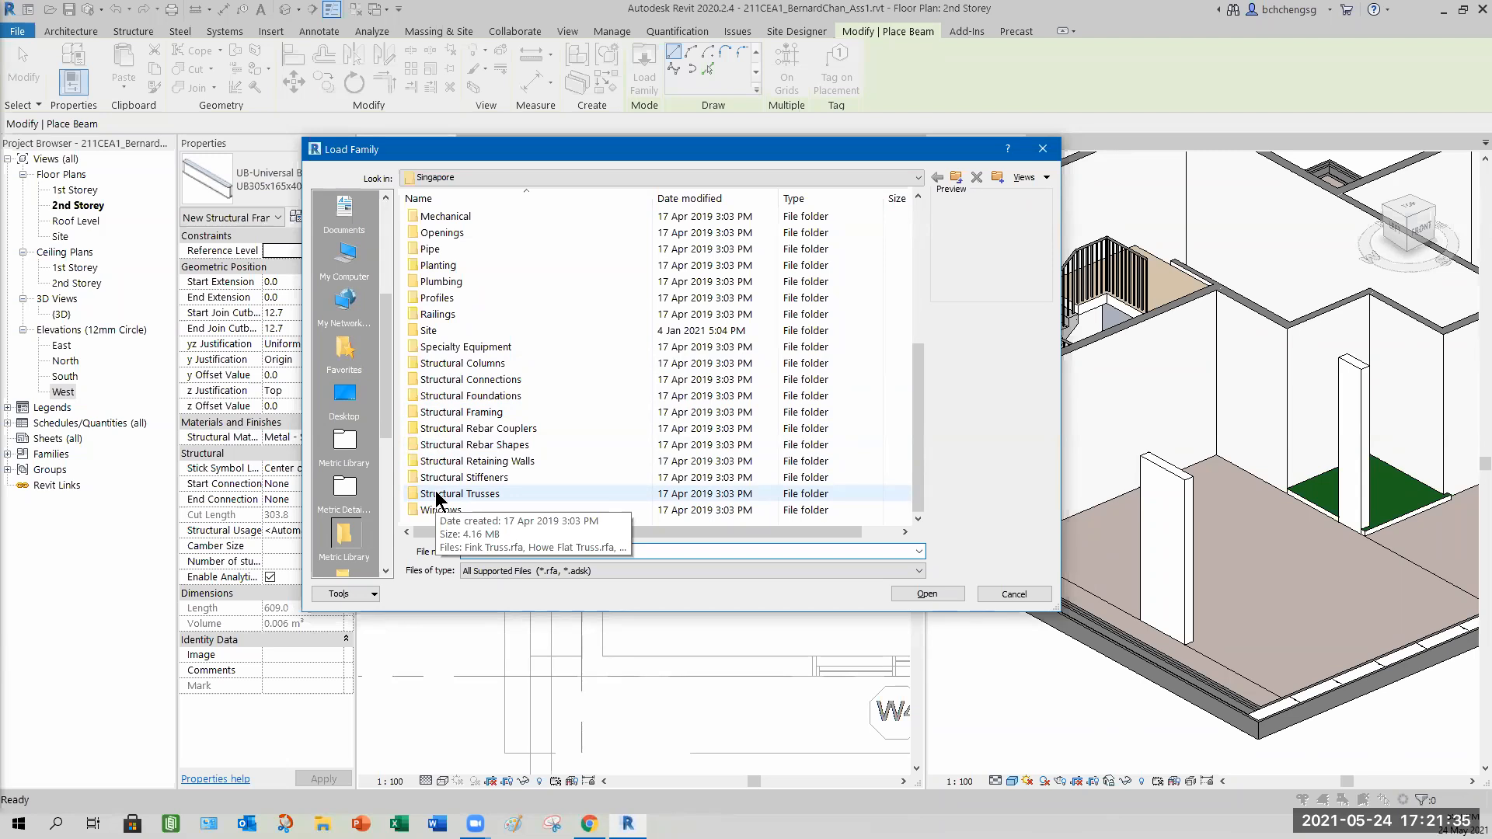
pyautogui.doubleClick(484, 417)
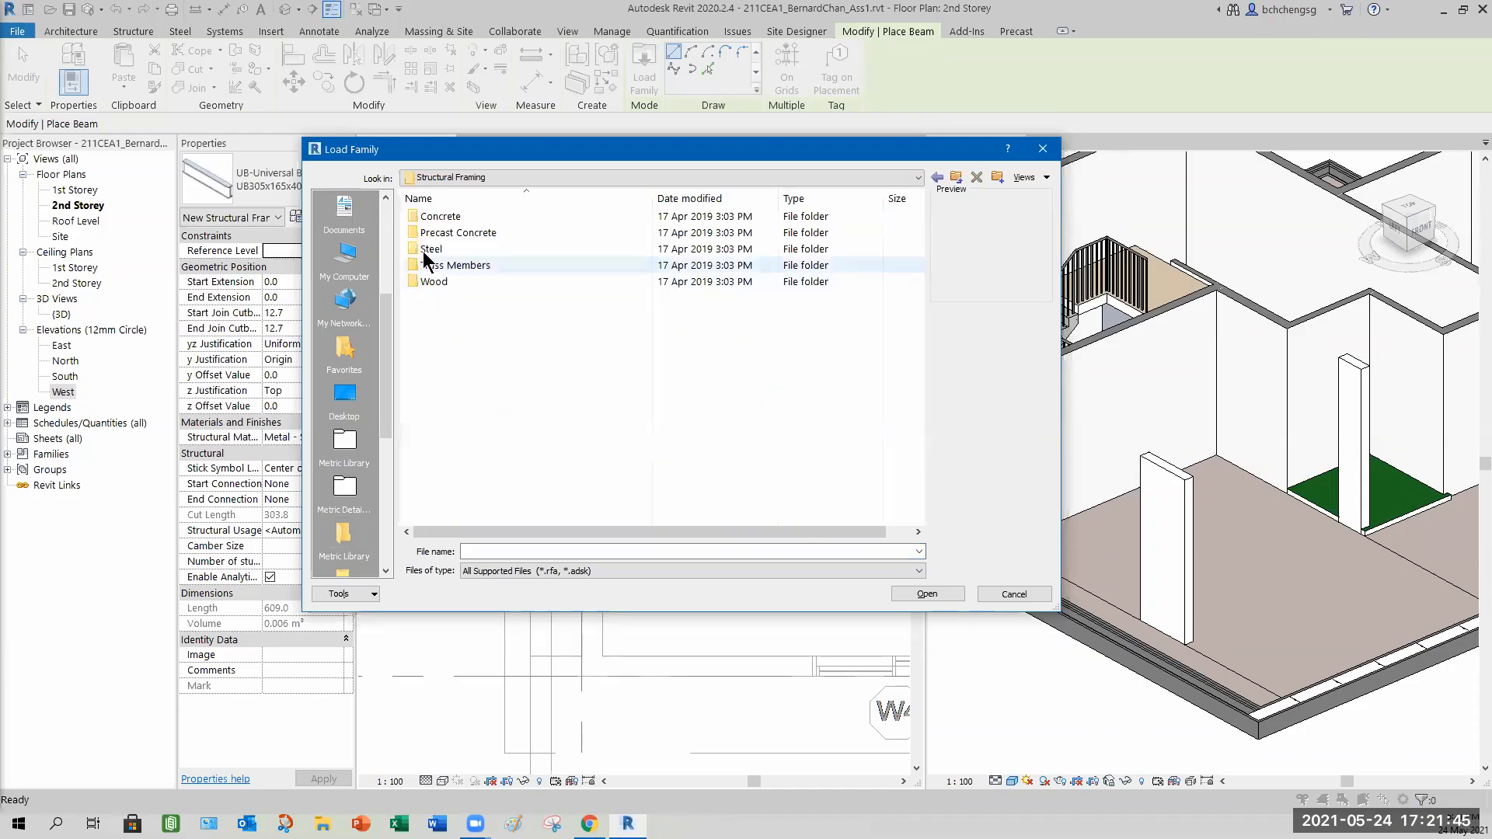
pyautogui.doubleClick(446, 215)
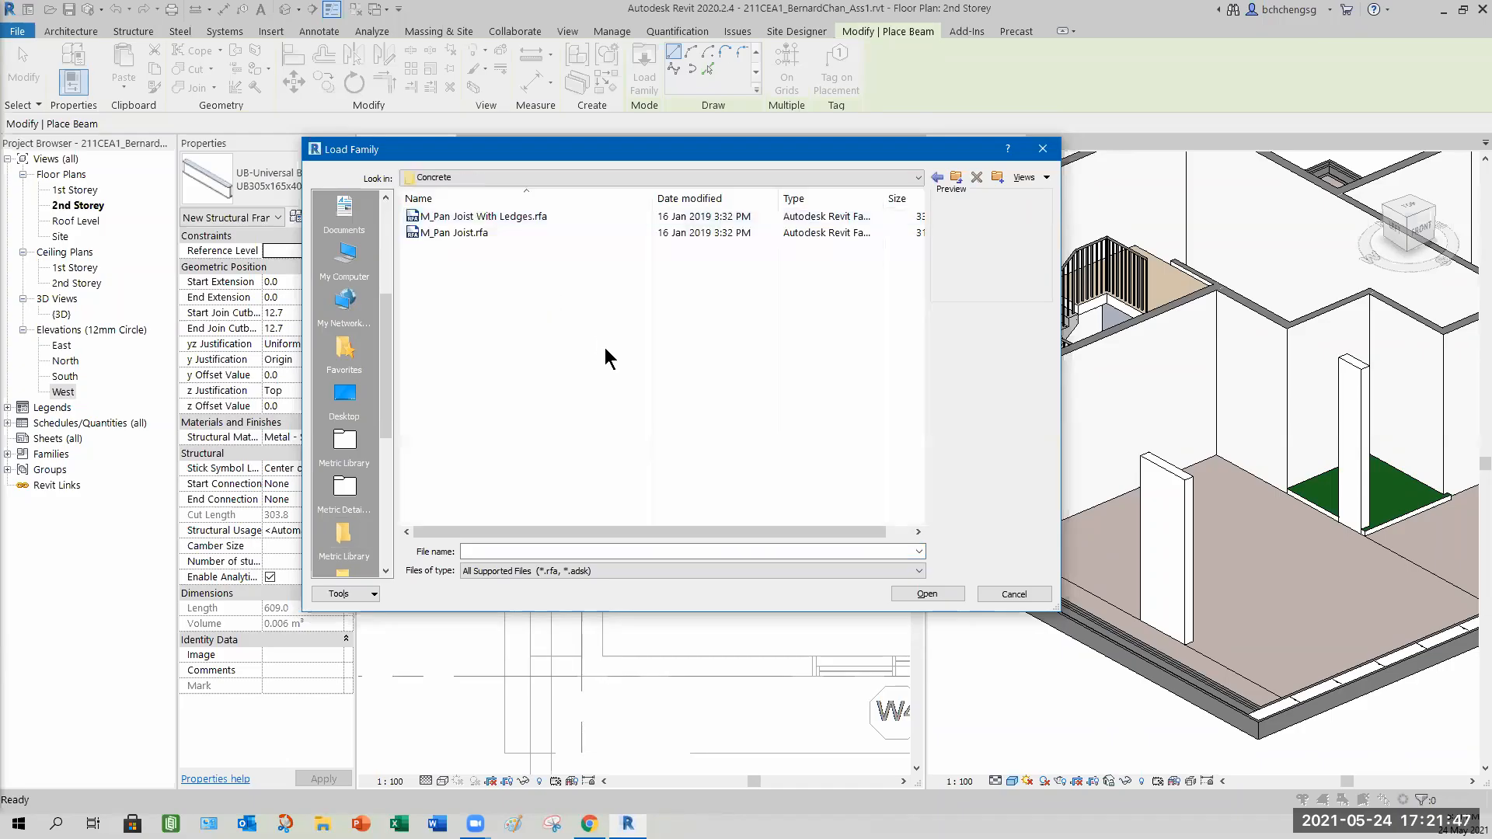
pyautogui.rightClick(508, 292)
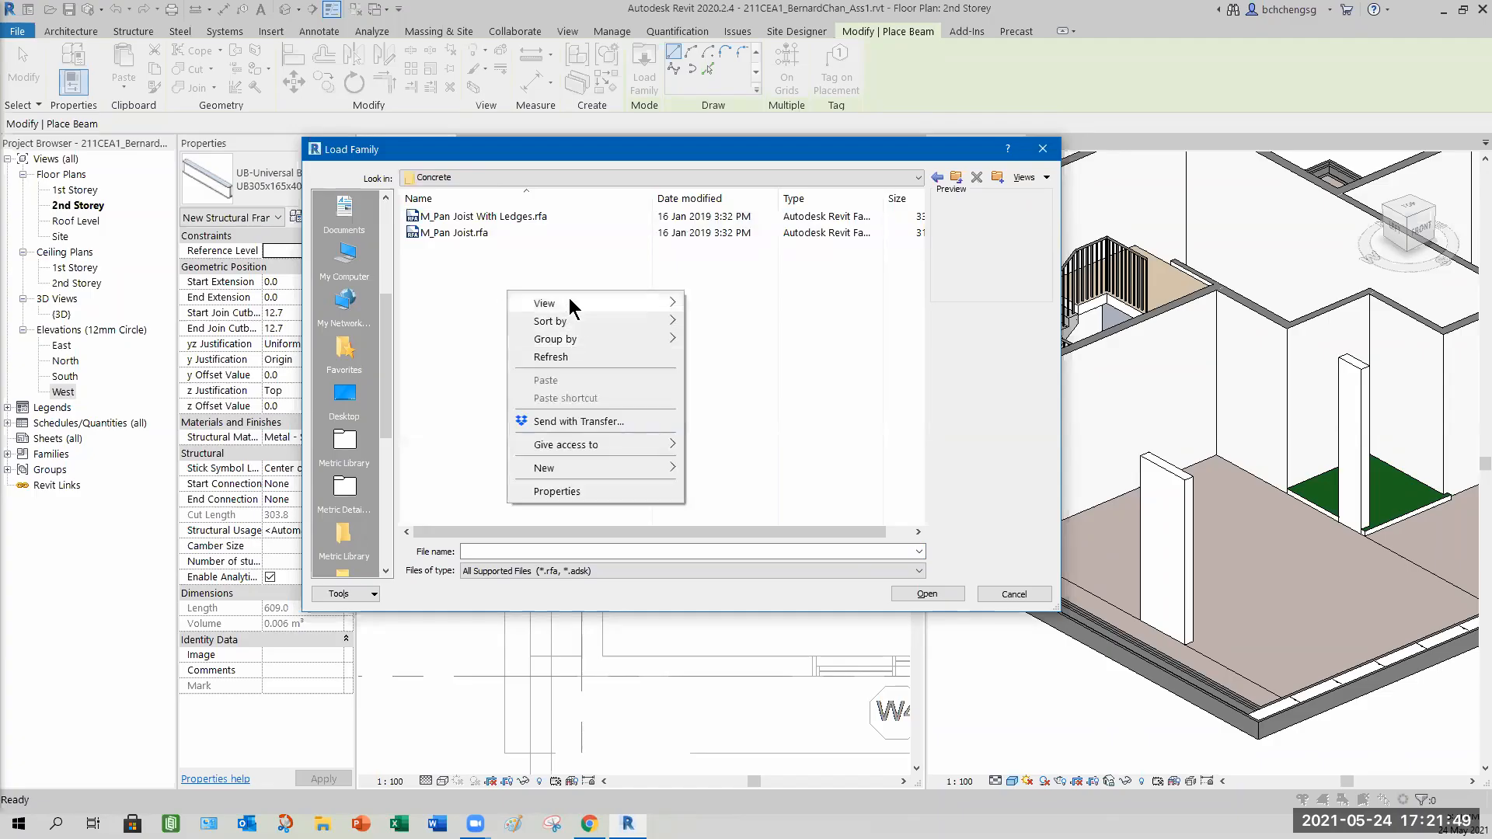
pyautogui.moveTo(568, 297)
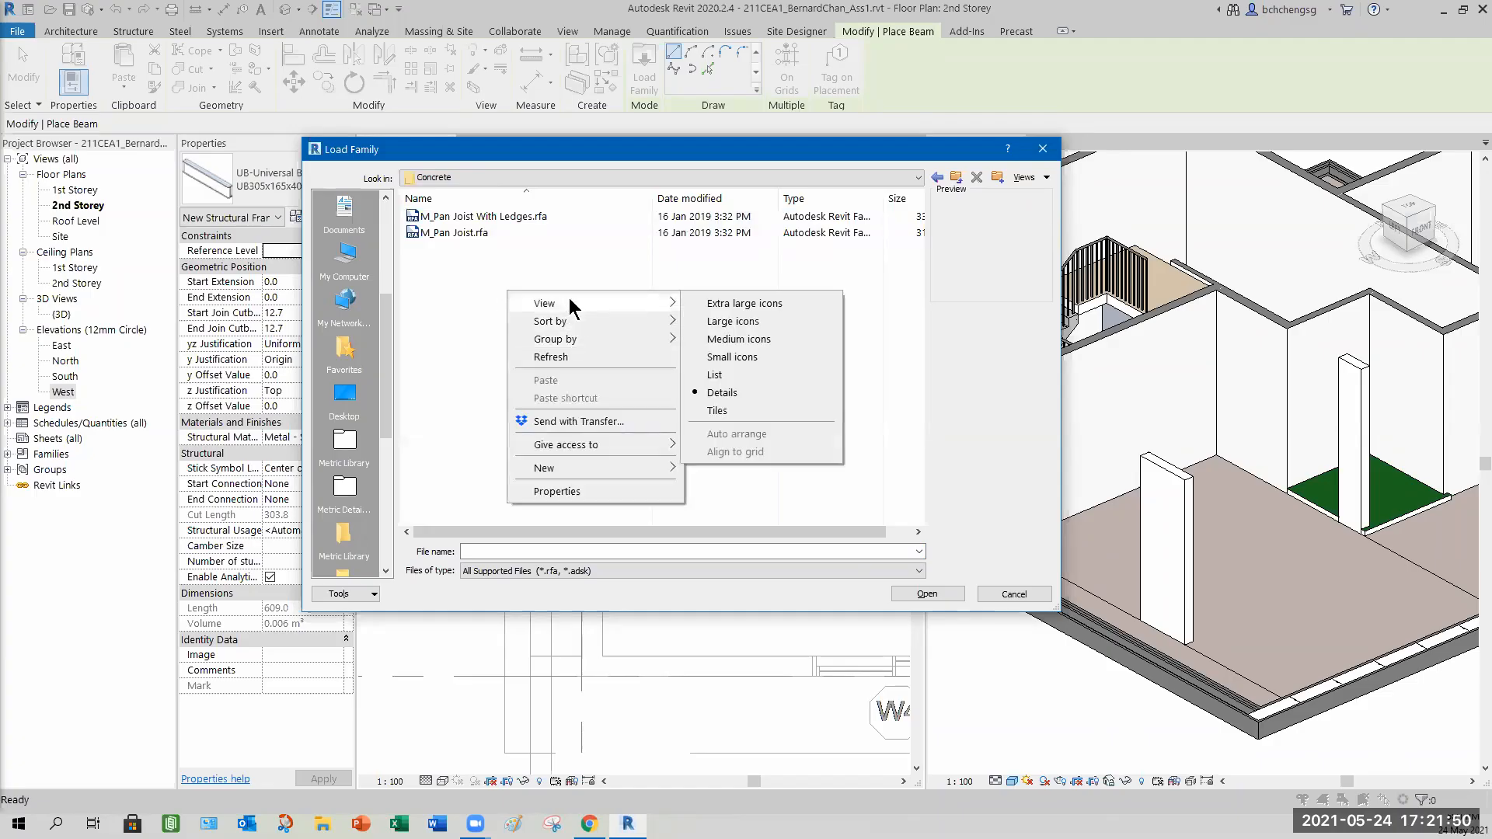
pyautogui.click(730, 321)
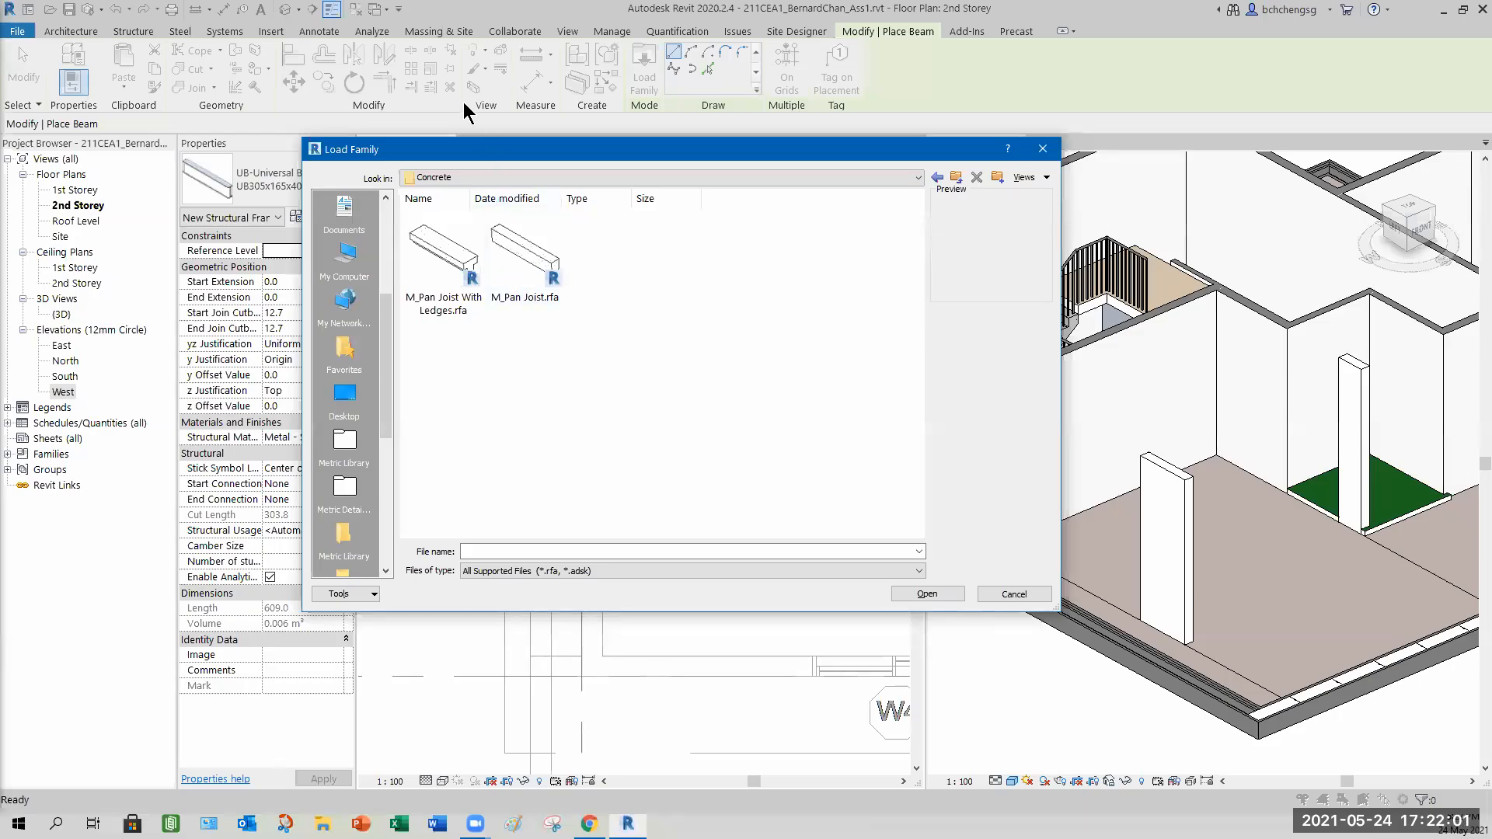
# Load the M_Concrete-Rectangular Beam family from the US Metric Structural Framing Concrete folder.
pyautogui.click(498, 175)
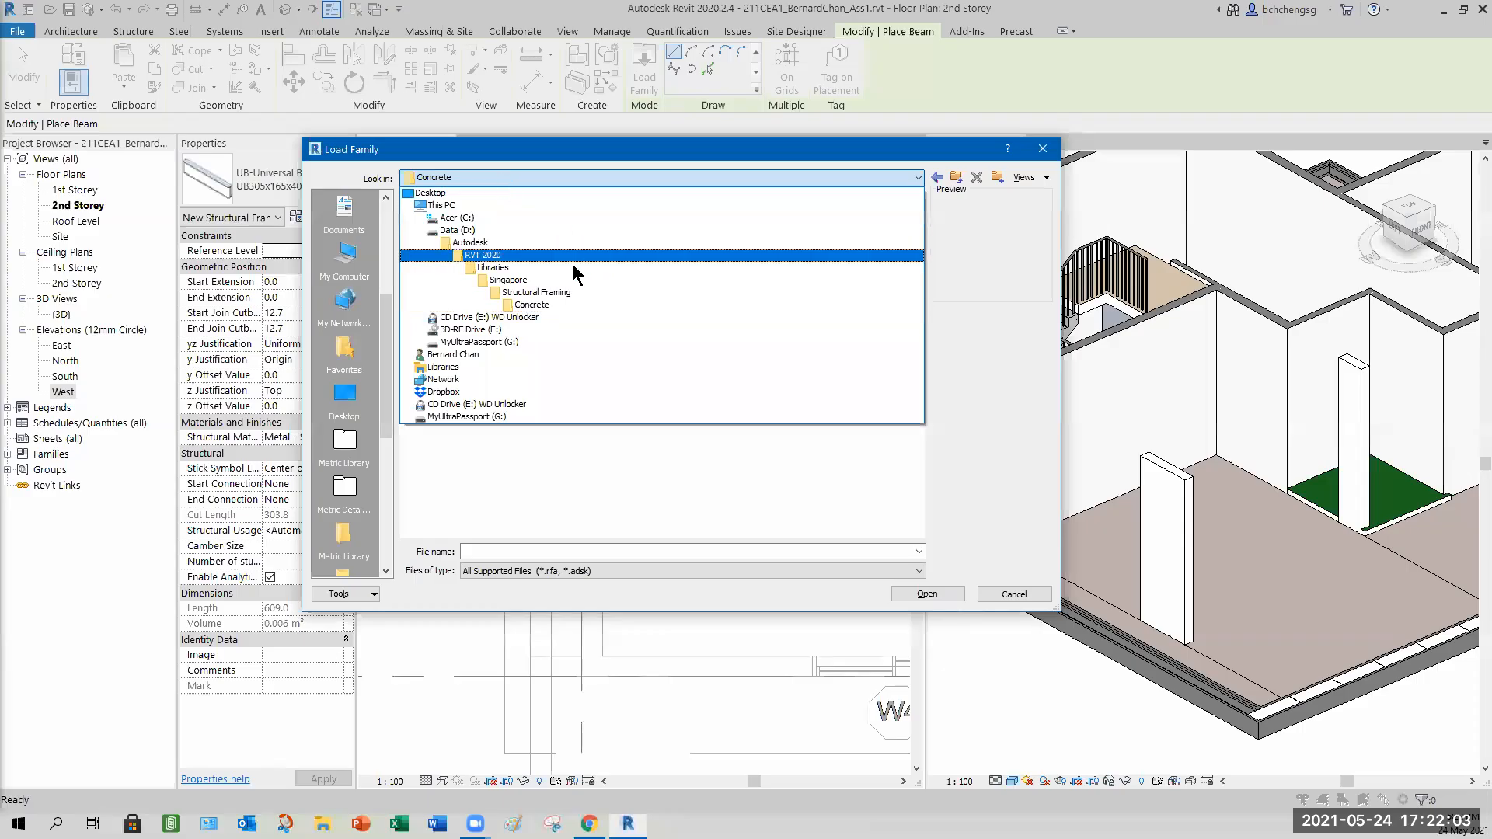
pyautogui.click(505, 268)
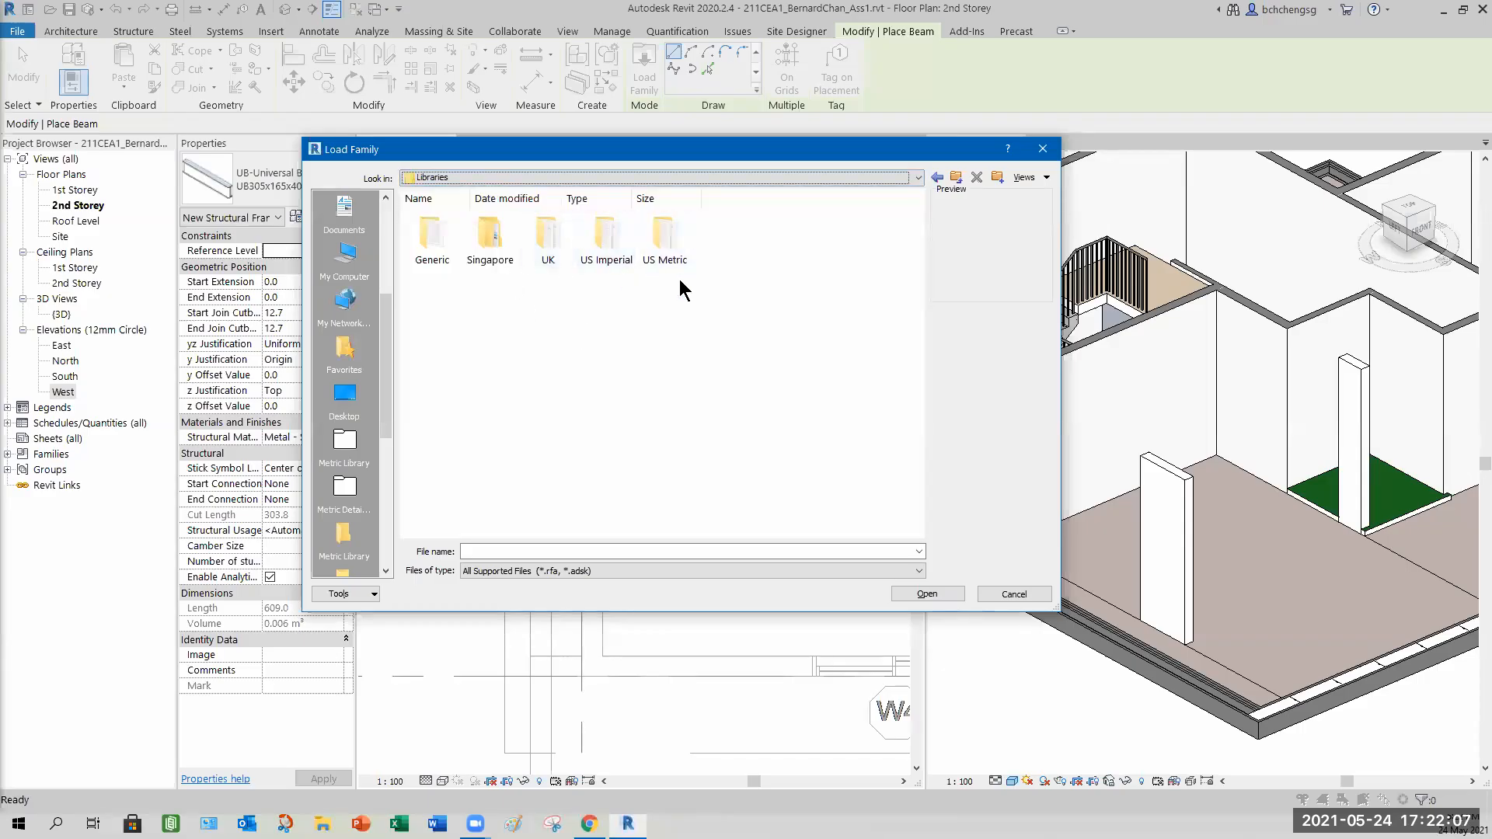
pyautogui.doubleClick(665, 236)
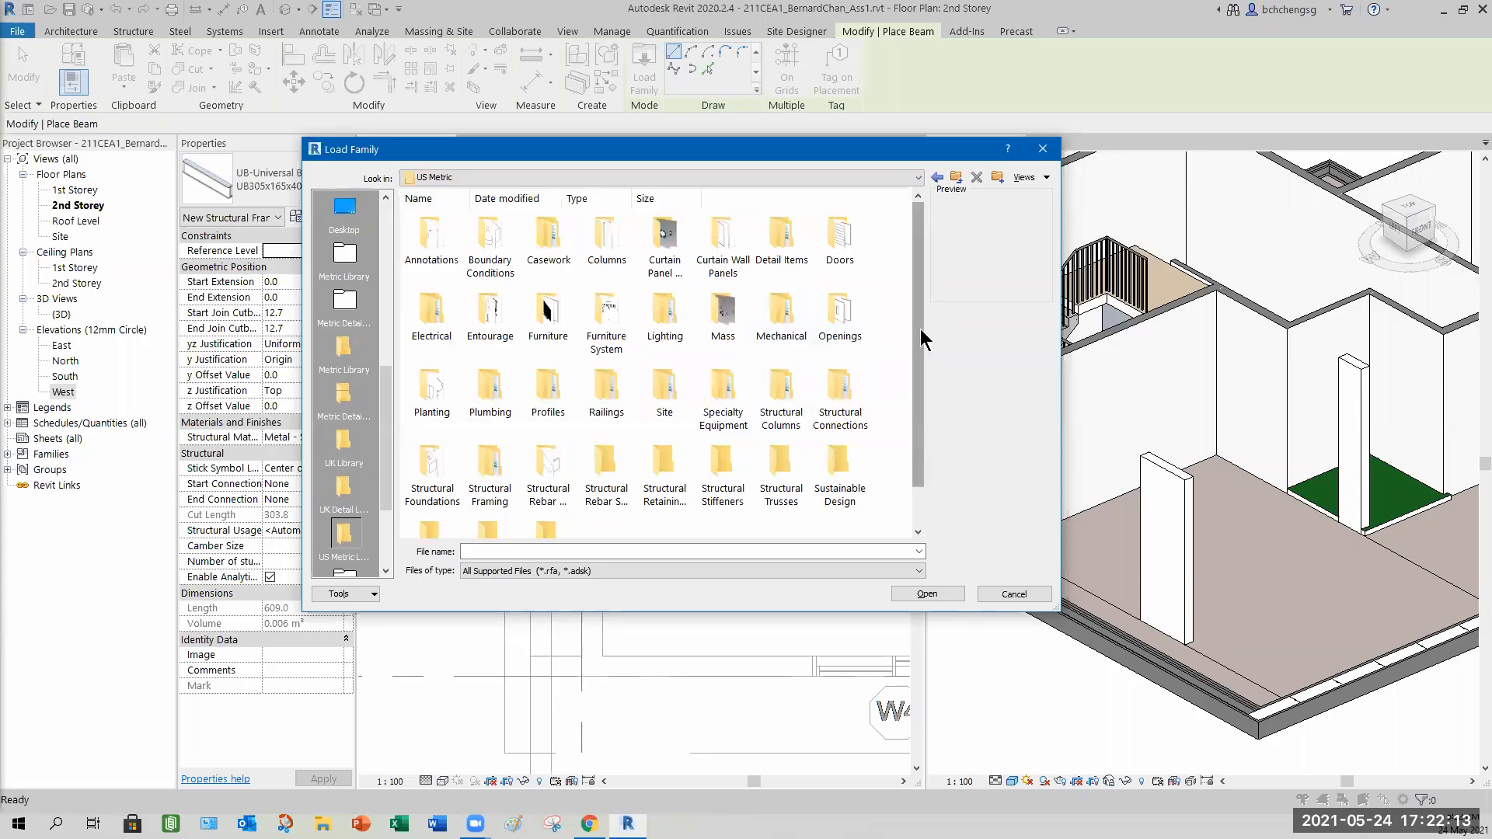
pyautogui.moveTo(915, 347); pyautogui.dragTo(913, 375)
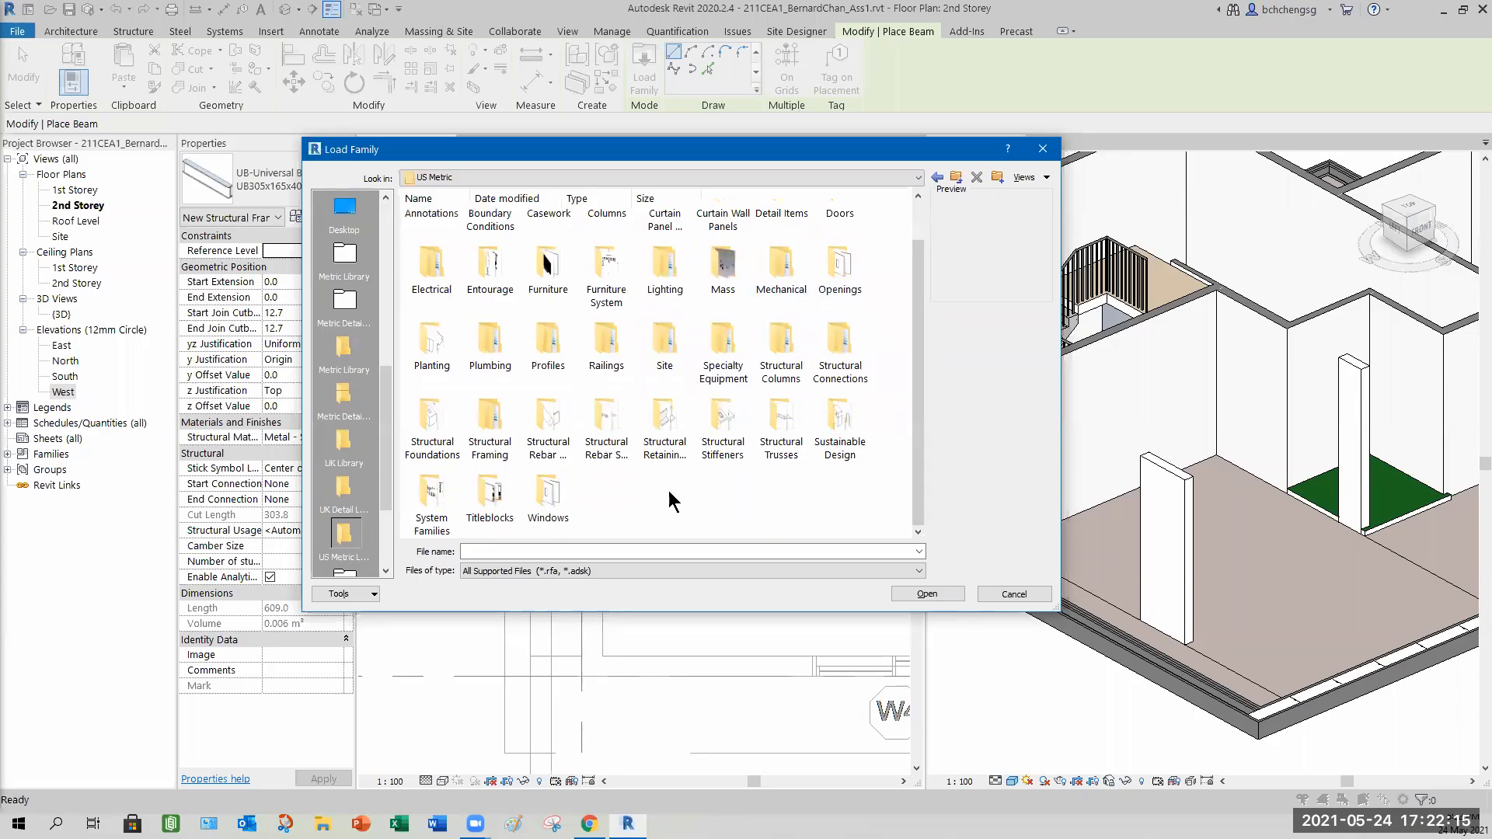
pyautogui.doubleClick(491, 432)
pyautogui.doubleClick(433, 245)
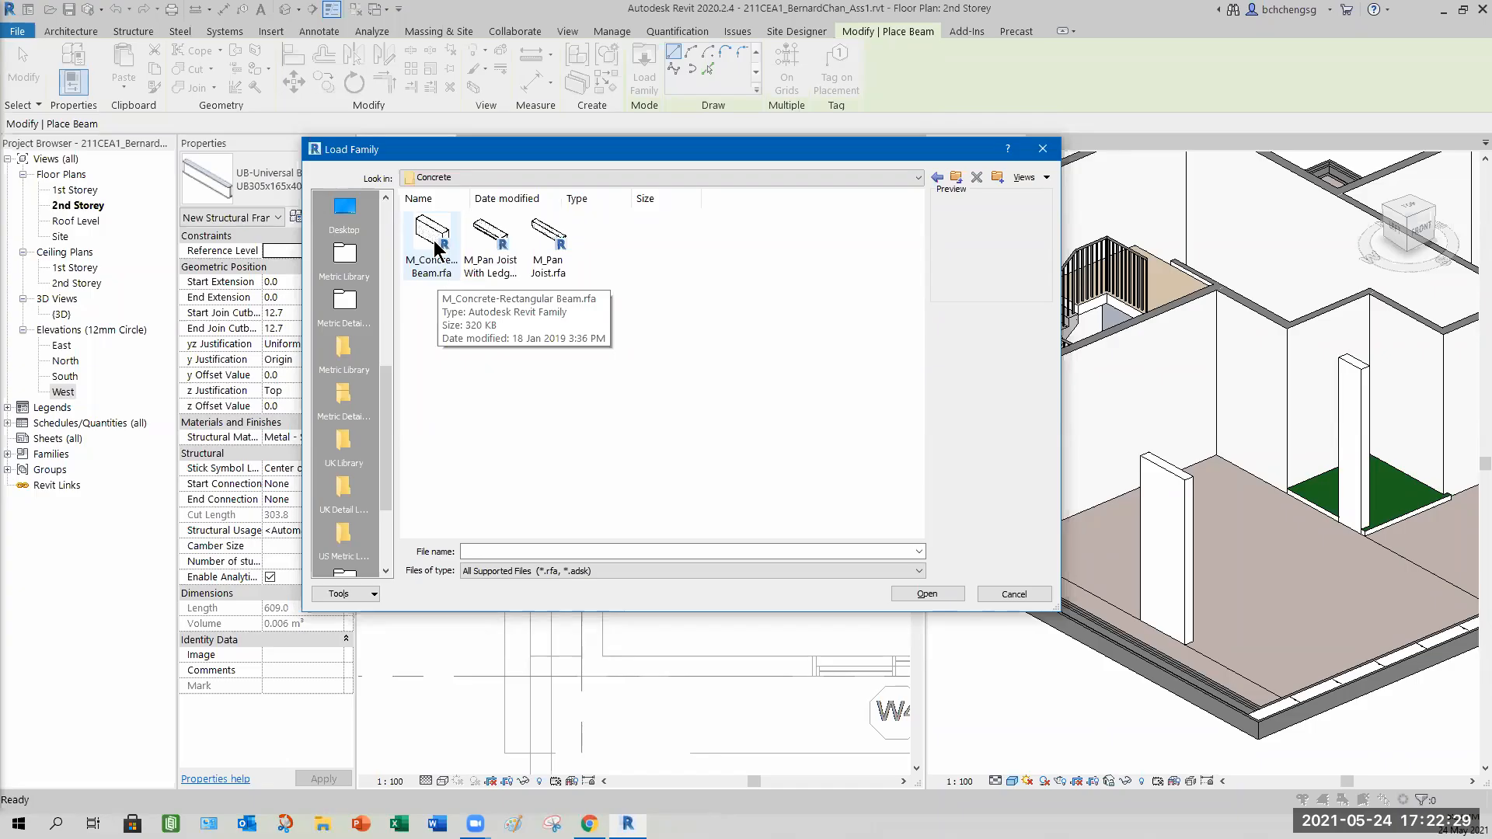
pyautogui.click(440, 272)
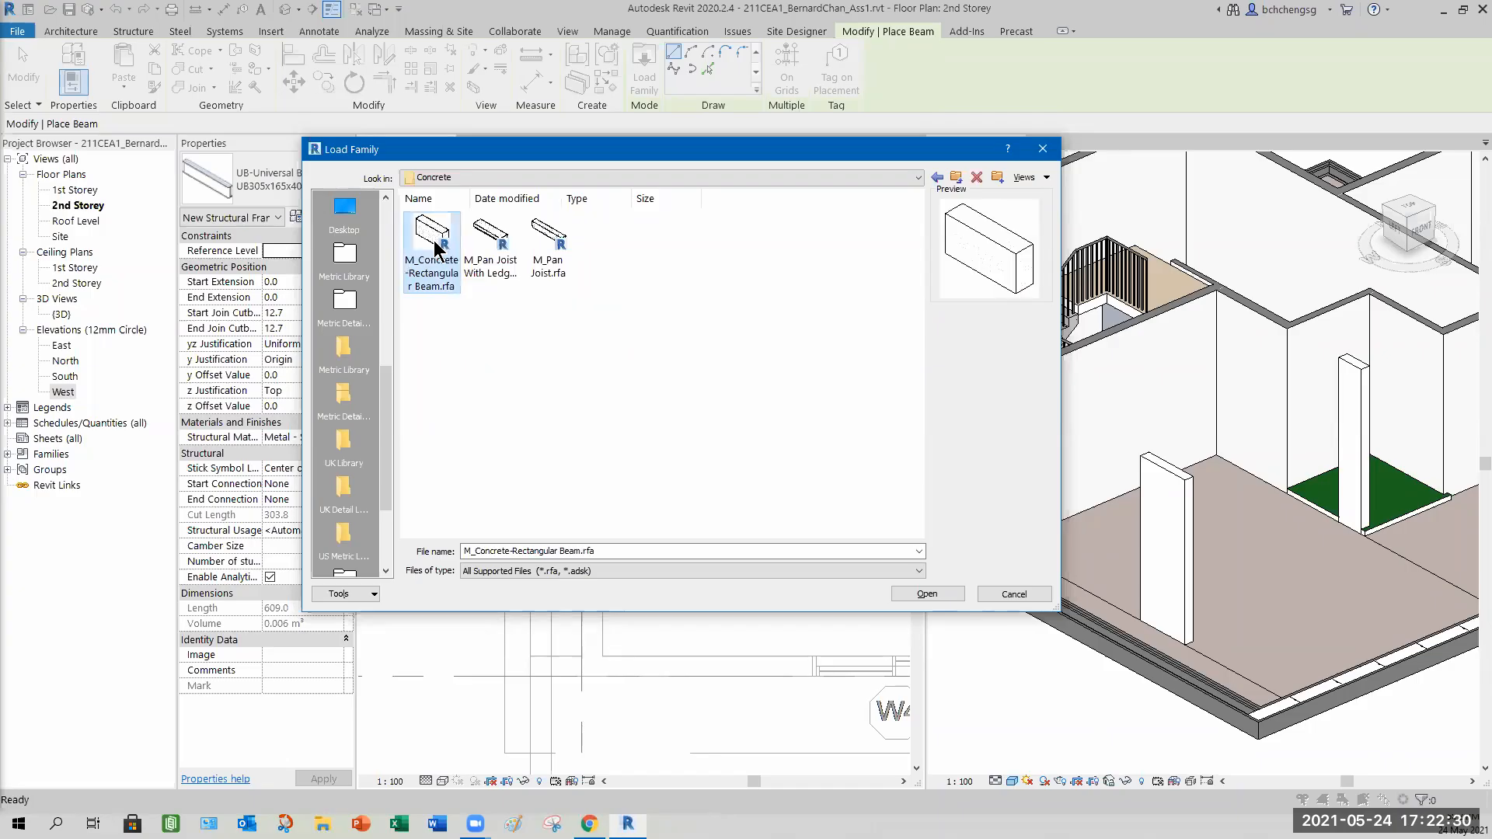
pyautogui.click(926, 594)
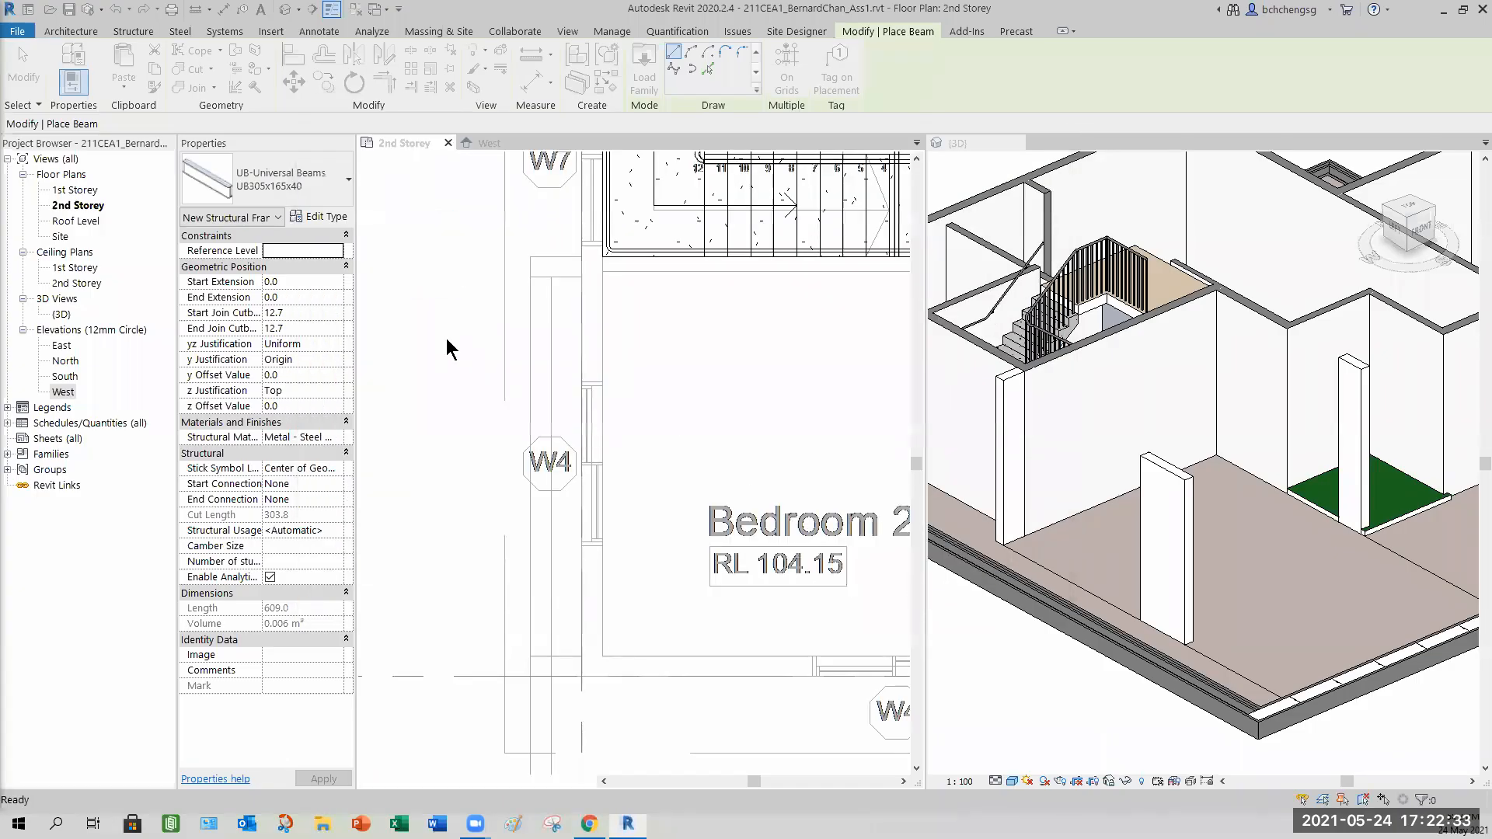
# Select the M_Concrete-Rectangular Beam 400 x 800mm type and open its type properties.
pyautogui.click(301, 185)
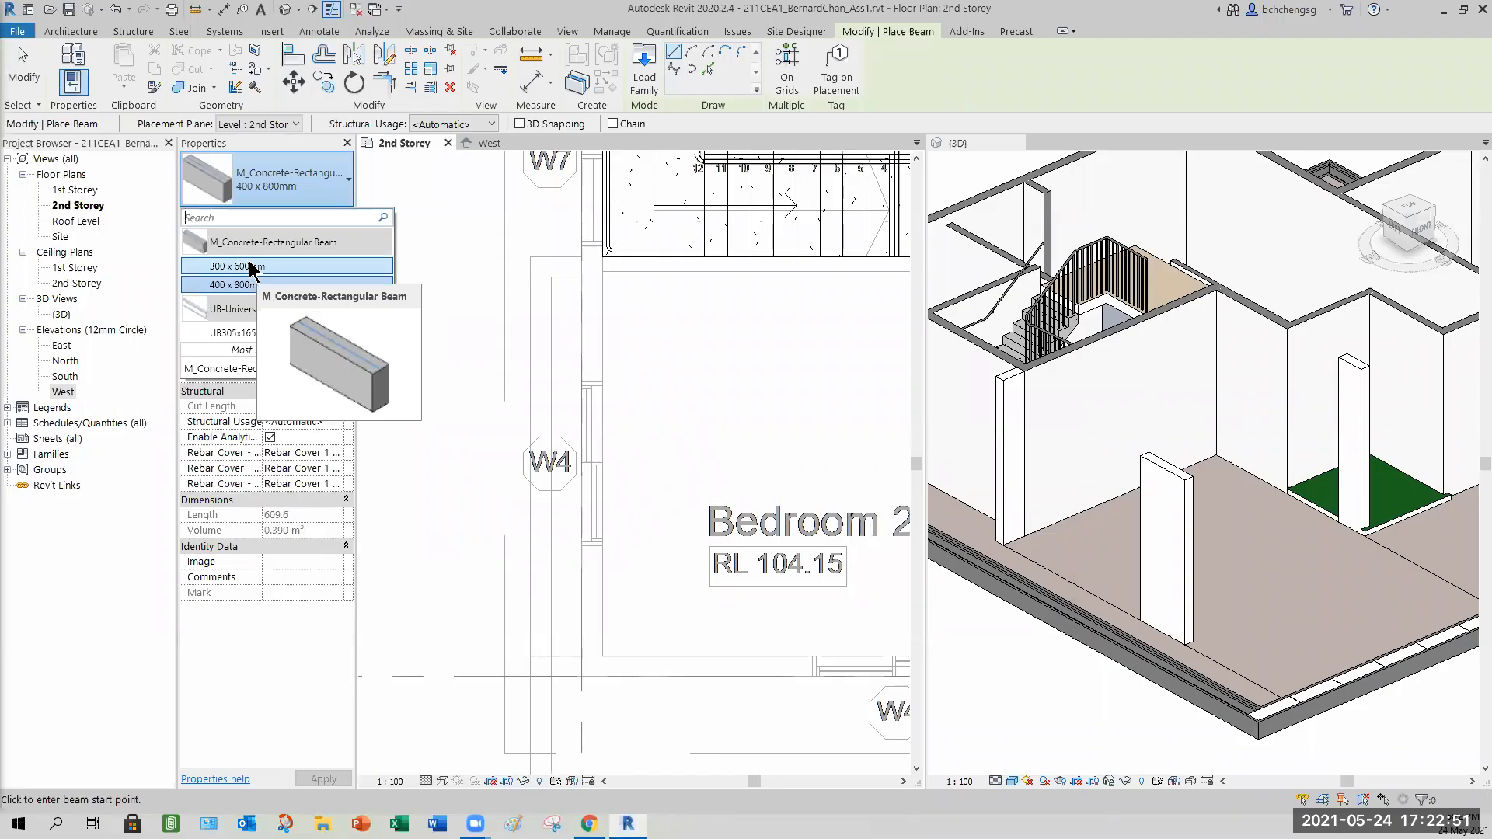
pyautogui.click(285, 192)
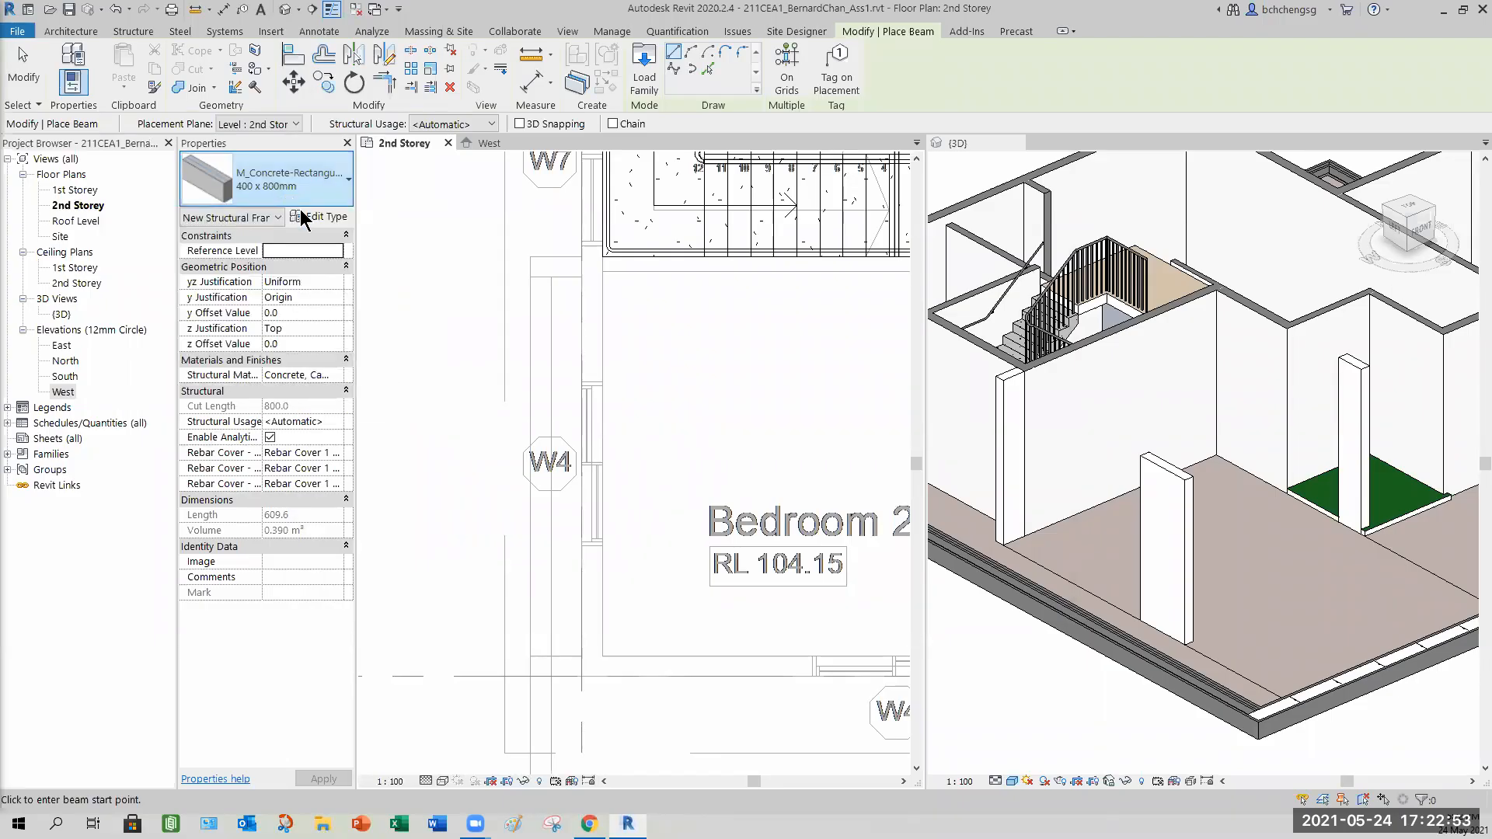
pyautogui.click(325, 218)
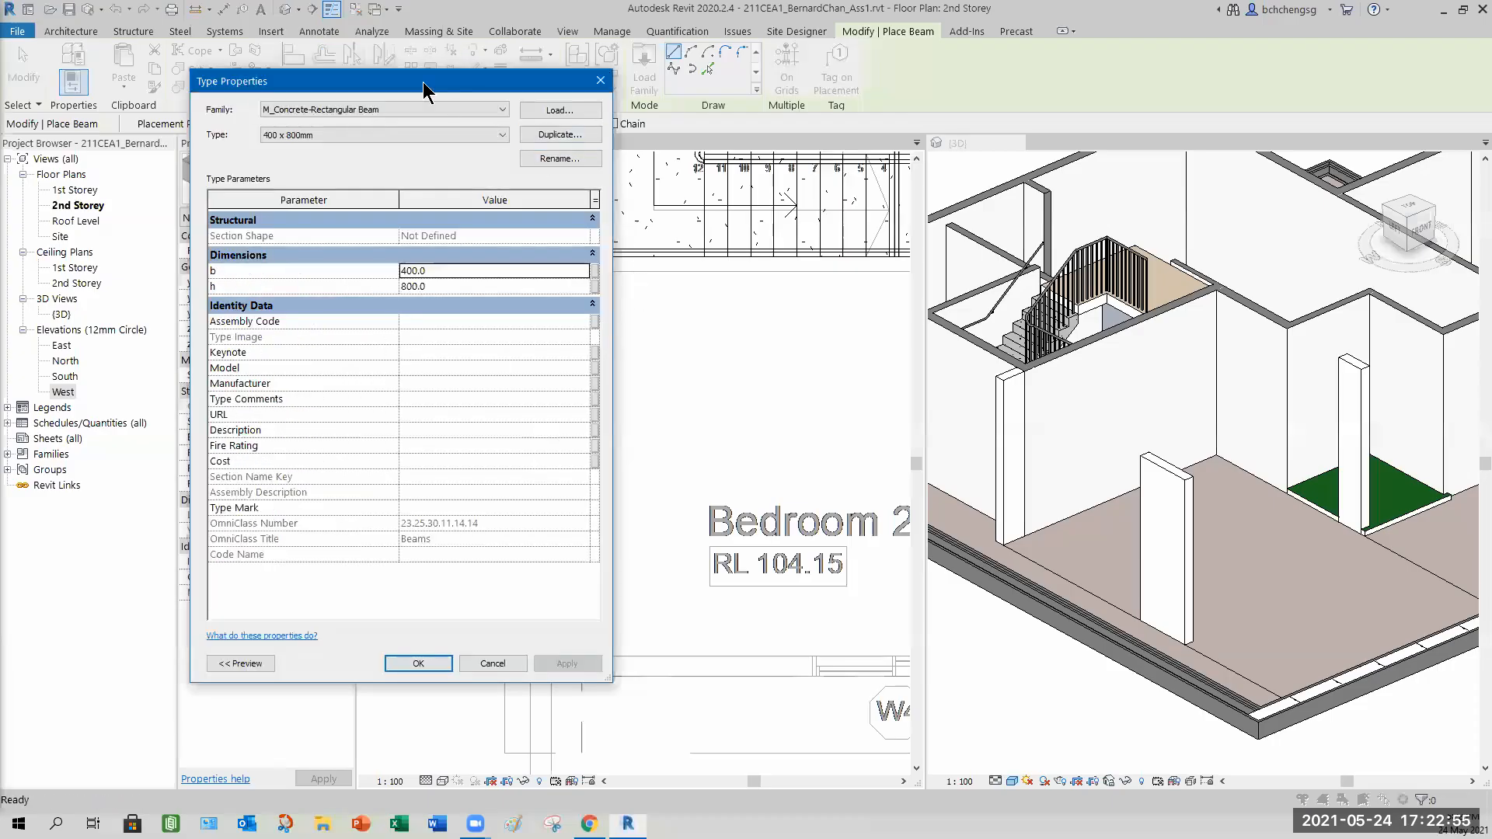
pyautogui.moveTo(435, 90); pyautogui.dragTo(538, 122)
# Switch to the 300 x 600mm beam type and rename it to 200 x 450mm.
pyautogui.click(435, 166)
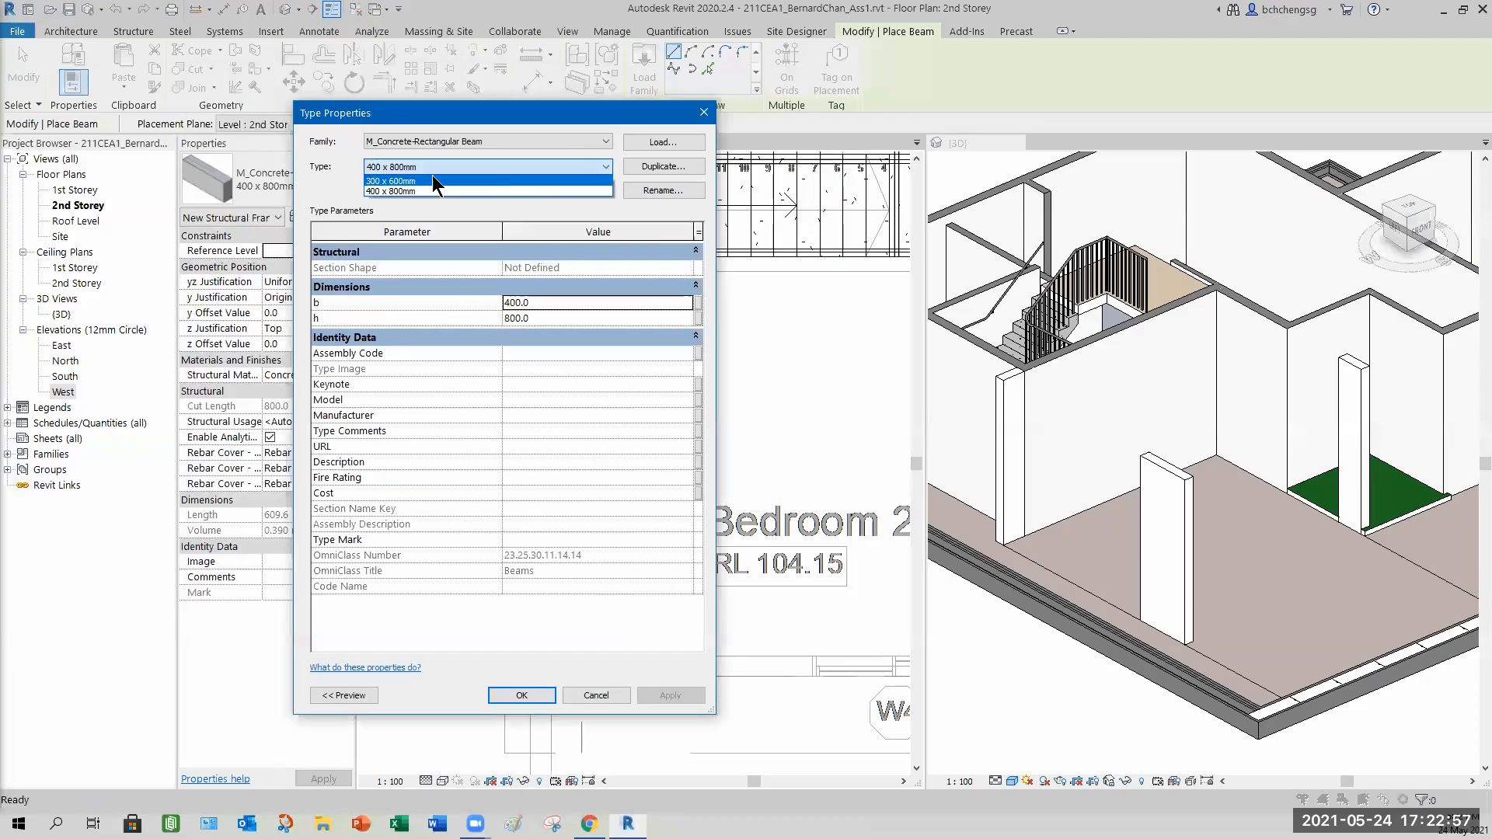
pyautogui.click(421, 181)
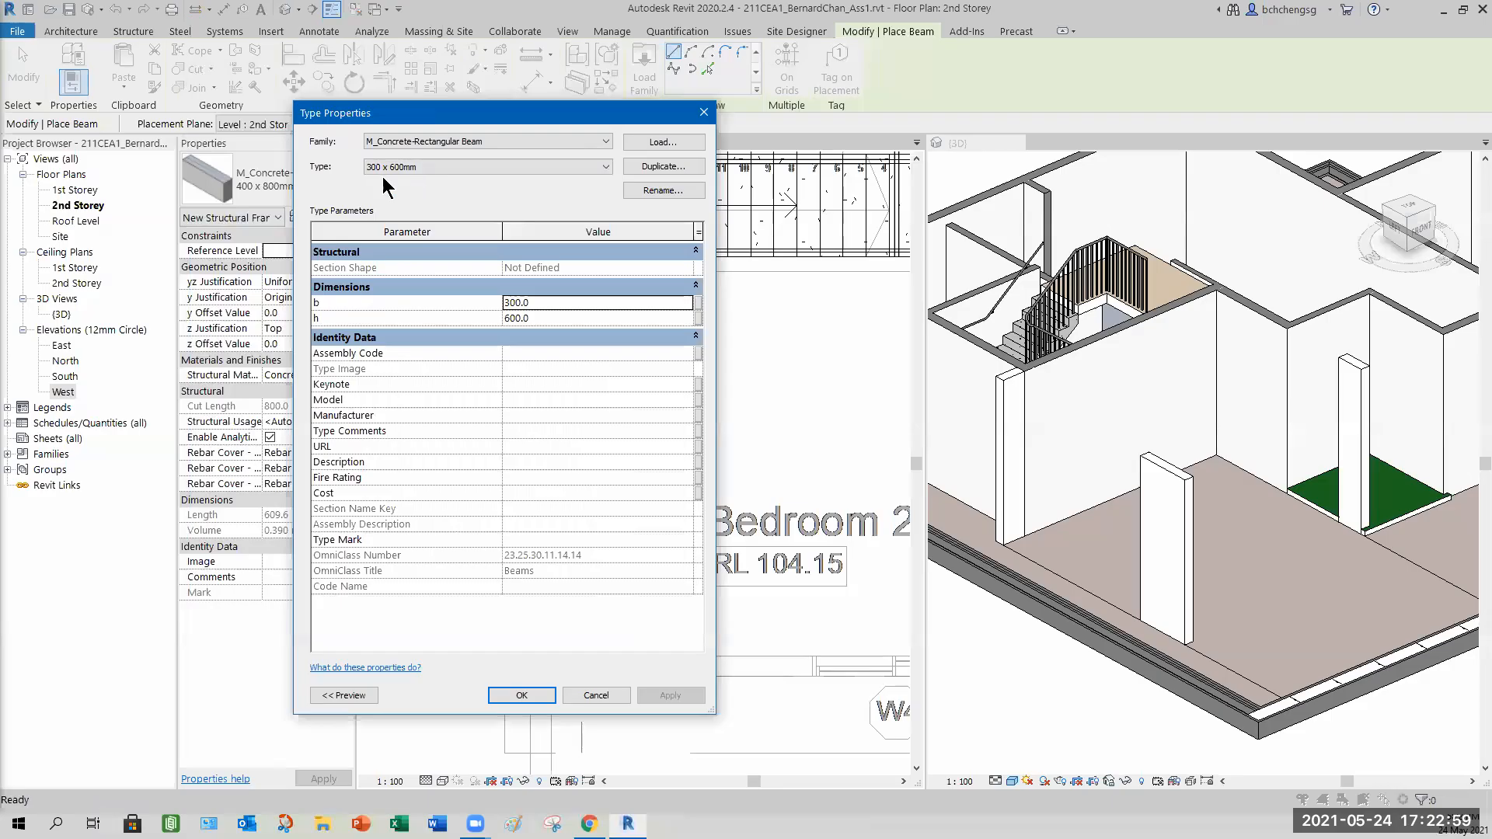
pyautogui.click(659, 189)
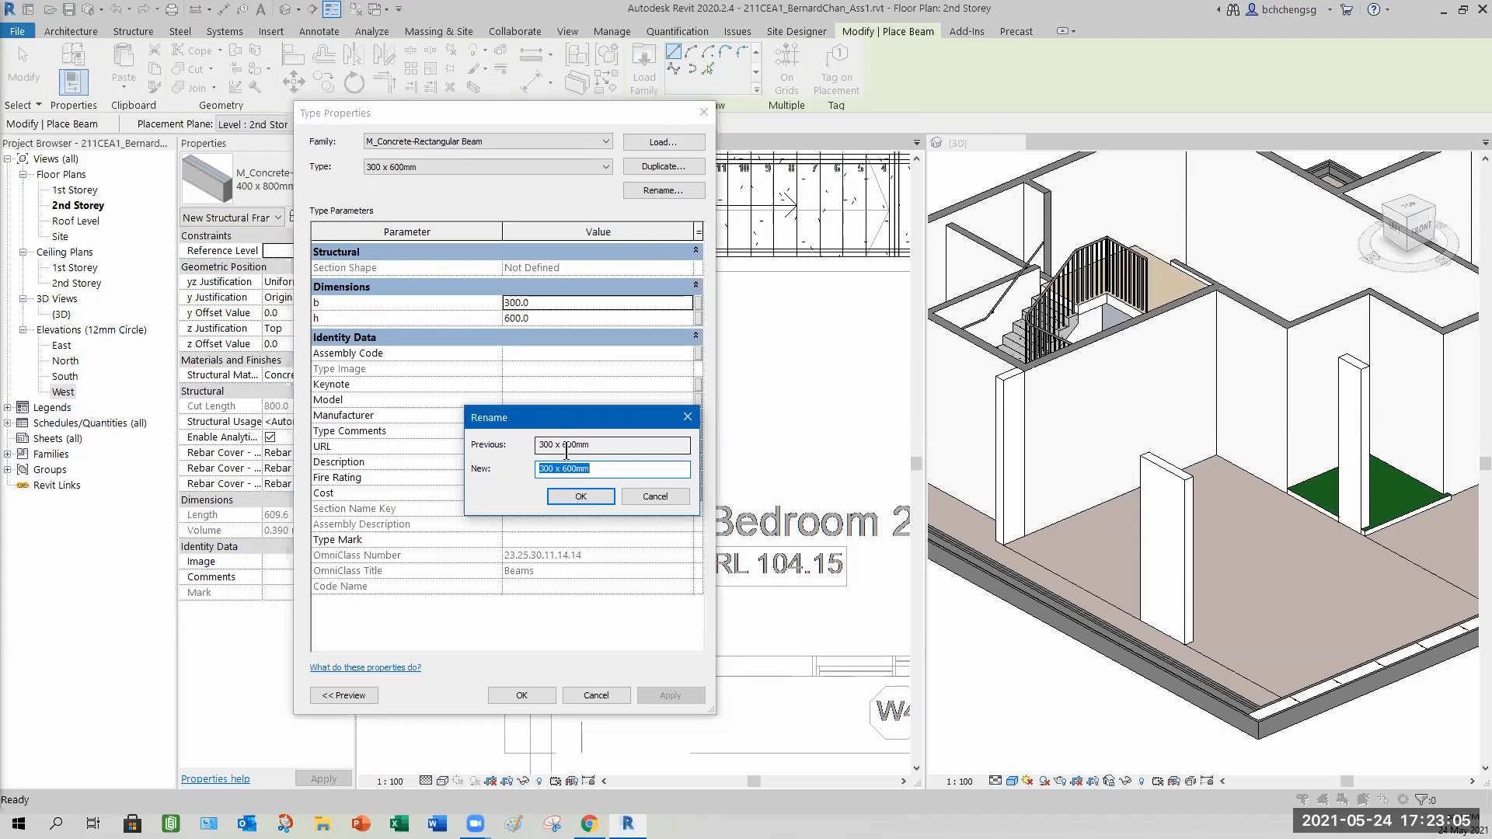
pyautogui.click(543, 468)
pyautogui.press('BackSpace')
pyautogui.write('2')
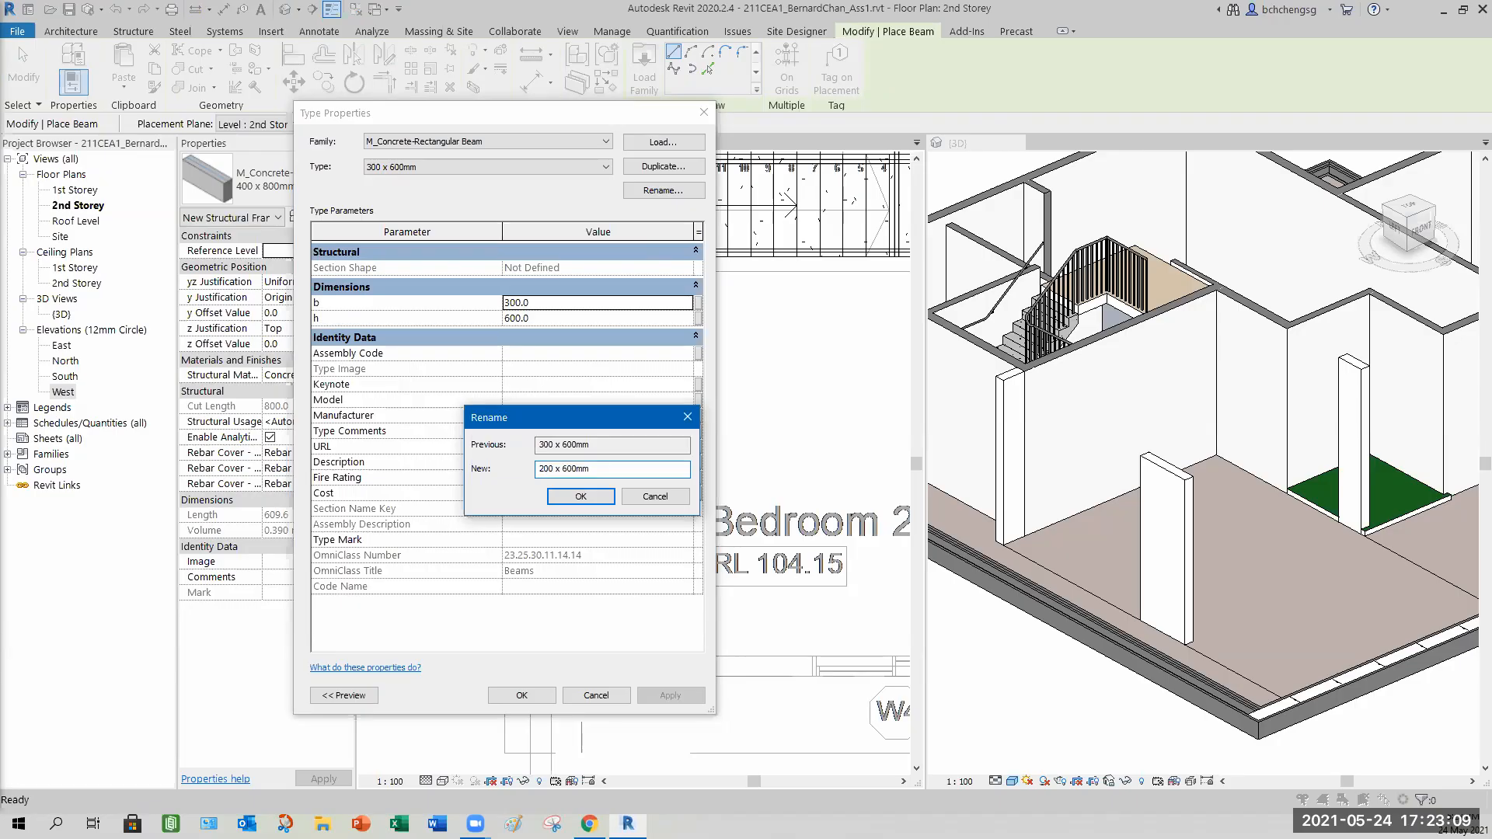
pyautogui.moveTo(561, 470); pyautogui.dragTo(569, 470)
pyautogui.press('BackSpace')
pyautogui.write('45')
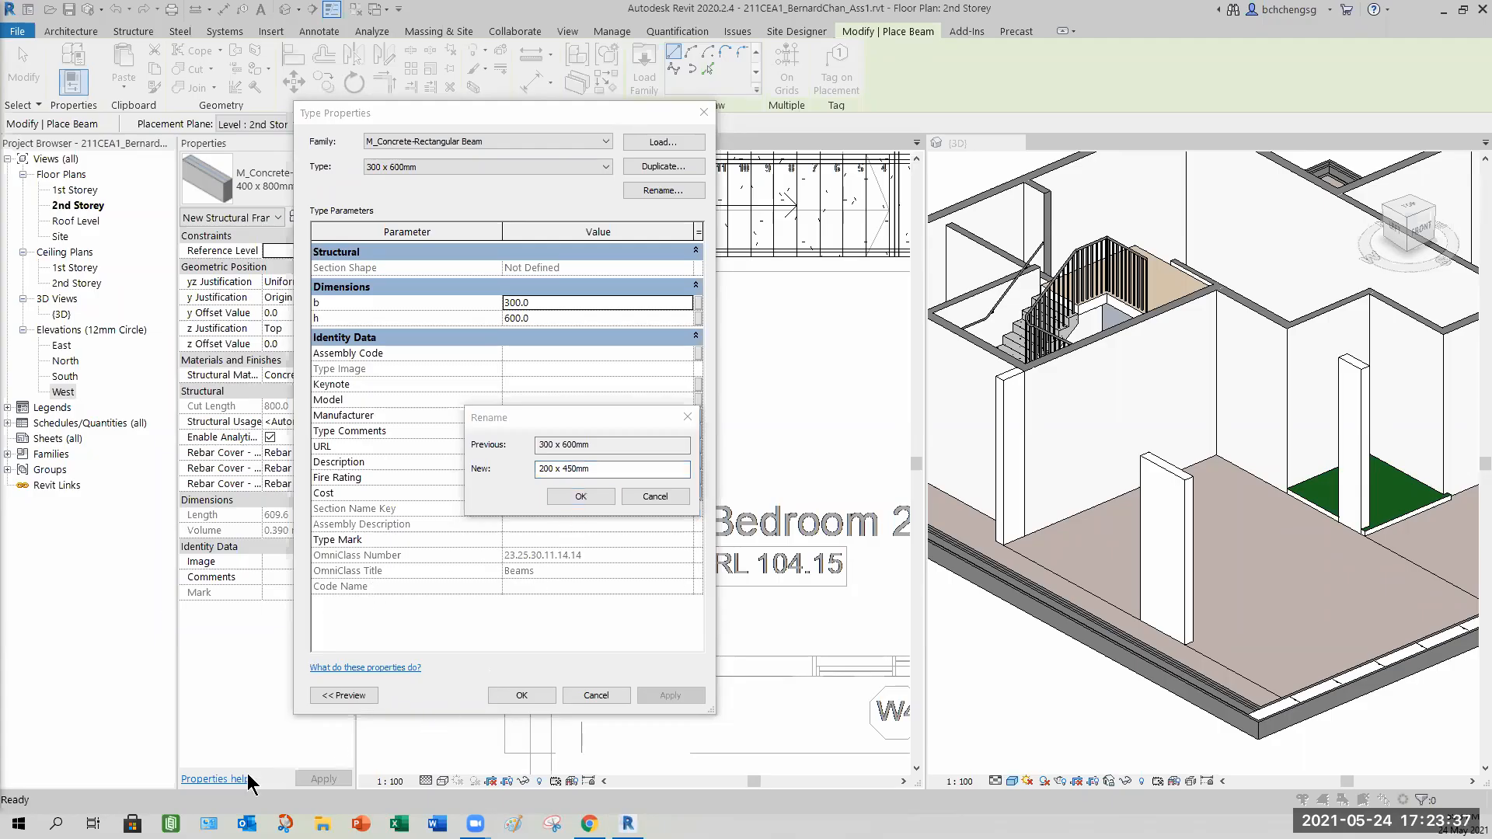
pyautogui.click(583, 496)
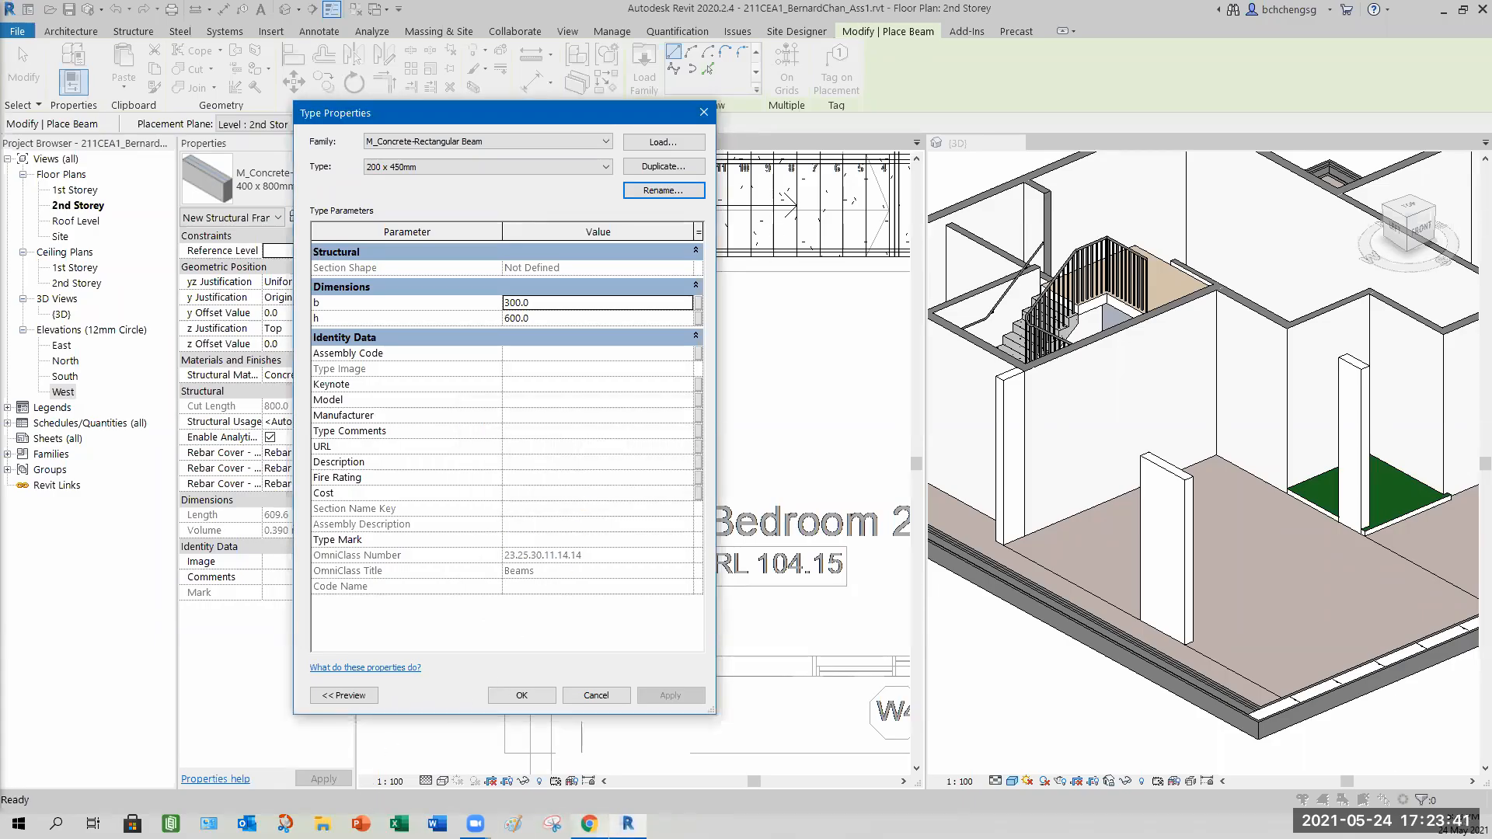
# Switch to the web browser and open the knowledge hub dashboard.
pyautogui.click(589, 824)
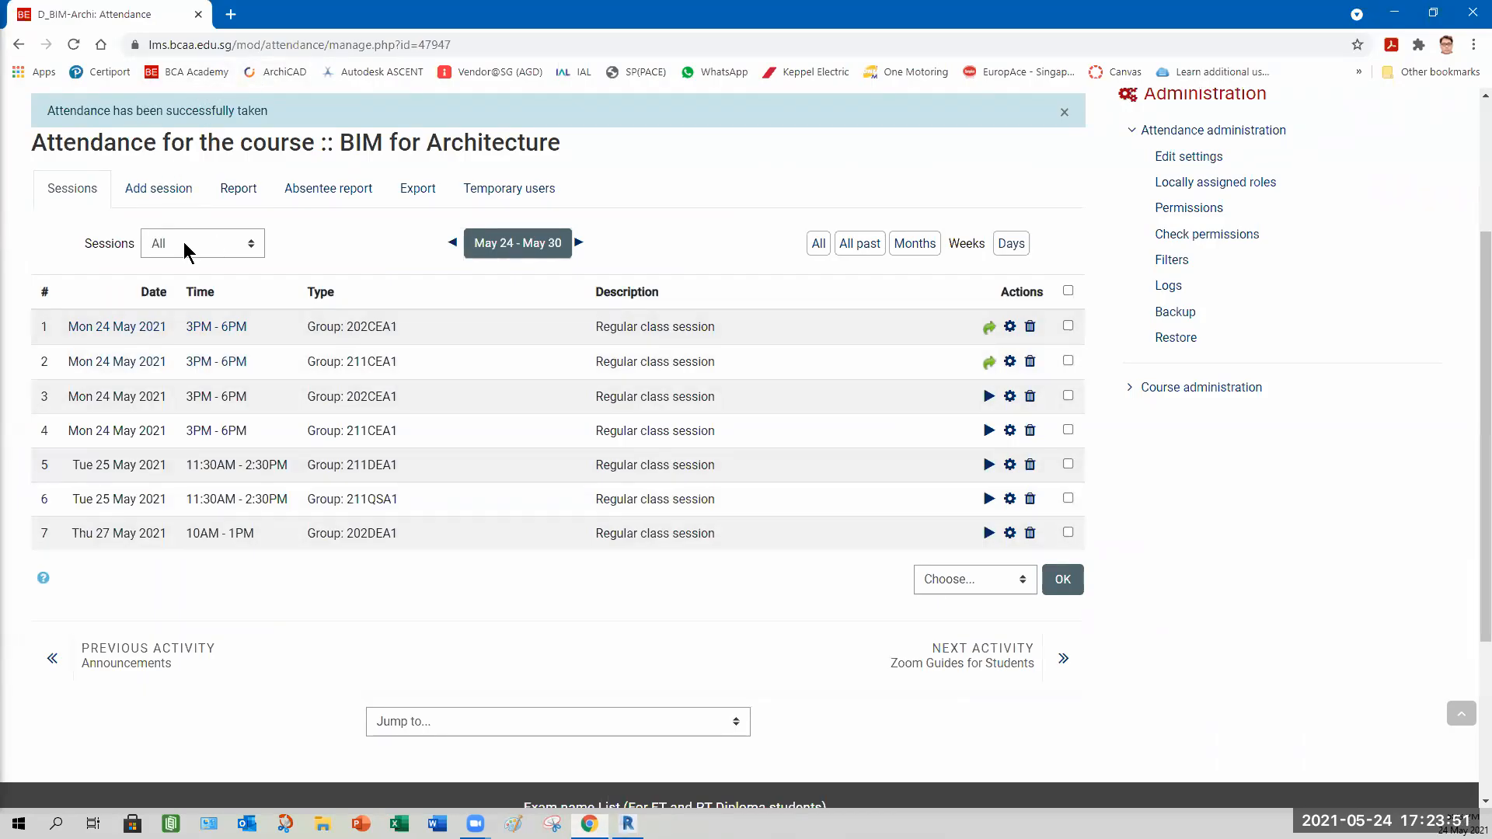
pyautogui.scroll(3, 184, 243)
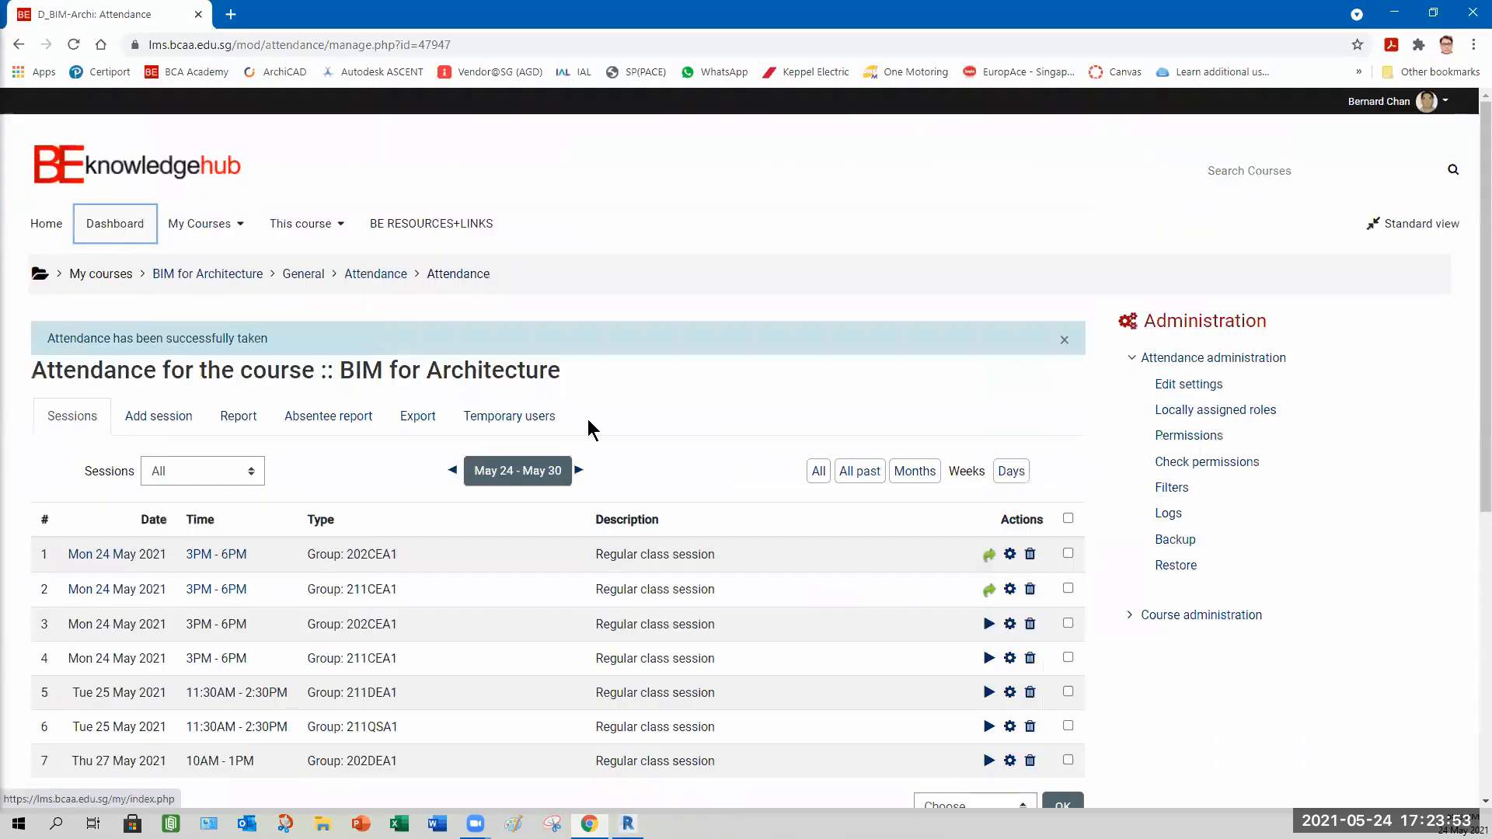
pyautogui.press('Return')
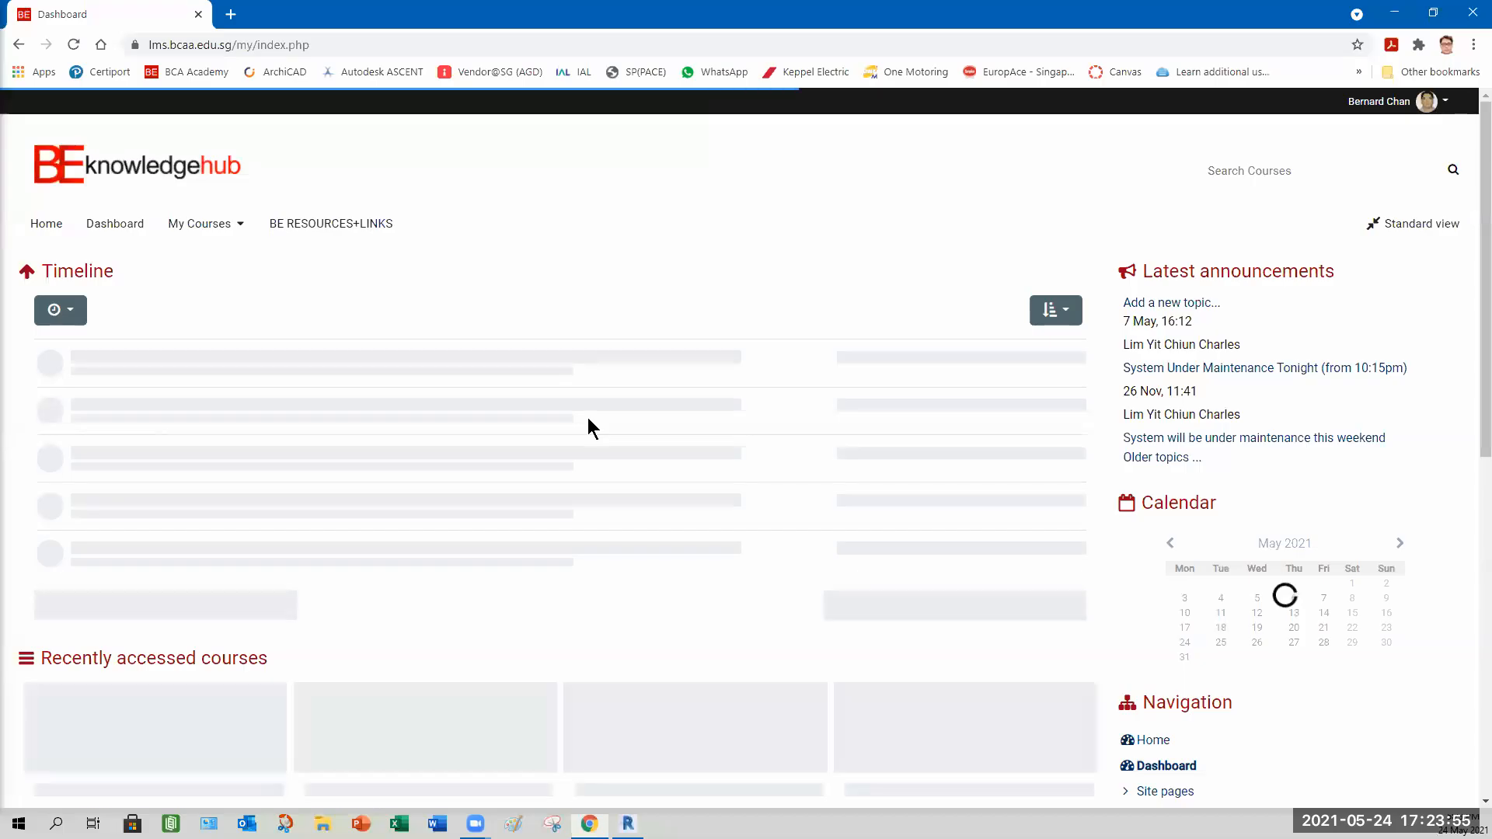
pyautogui.scroll(-5, 156, 472)
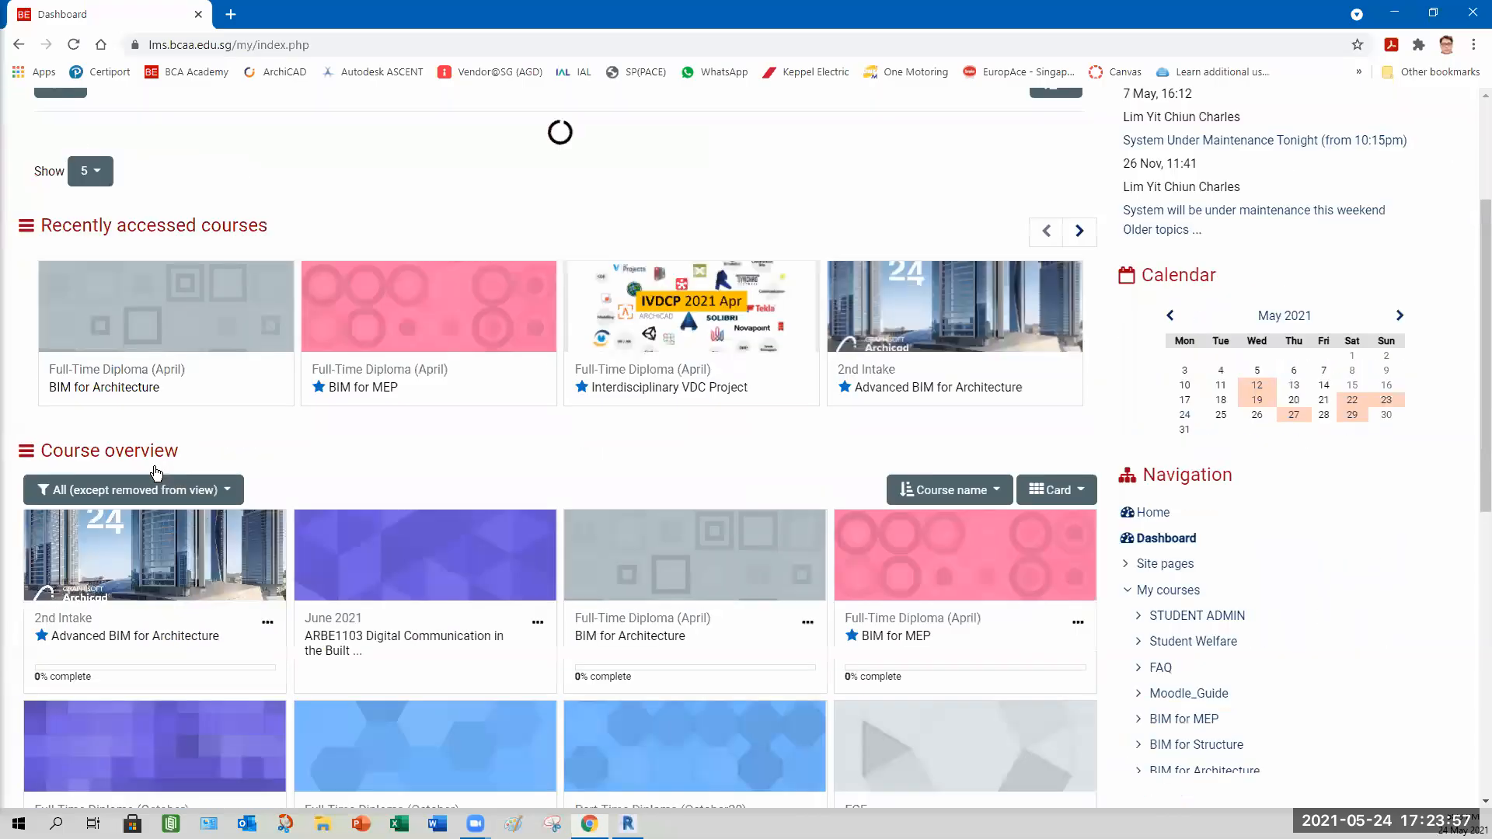
pyautogui.scroll(-6, 596, 417)
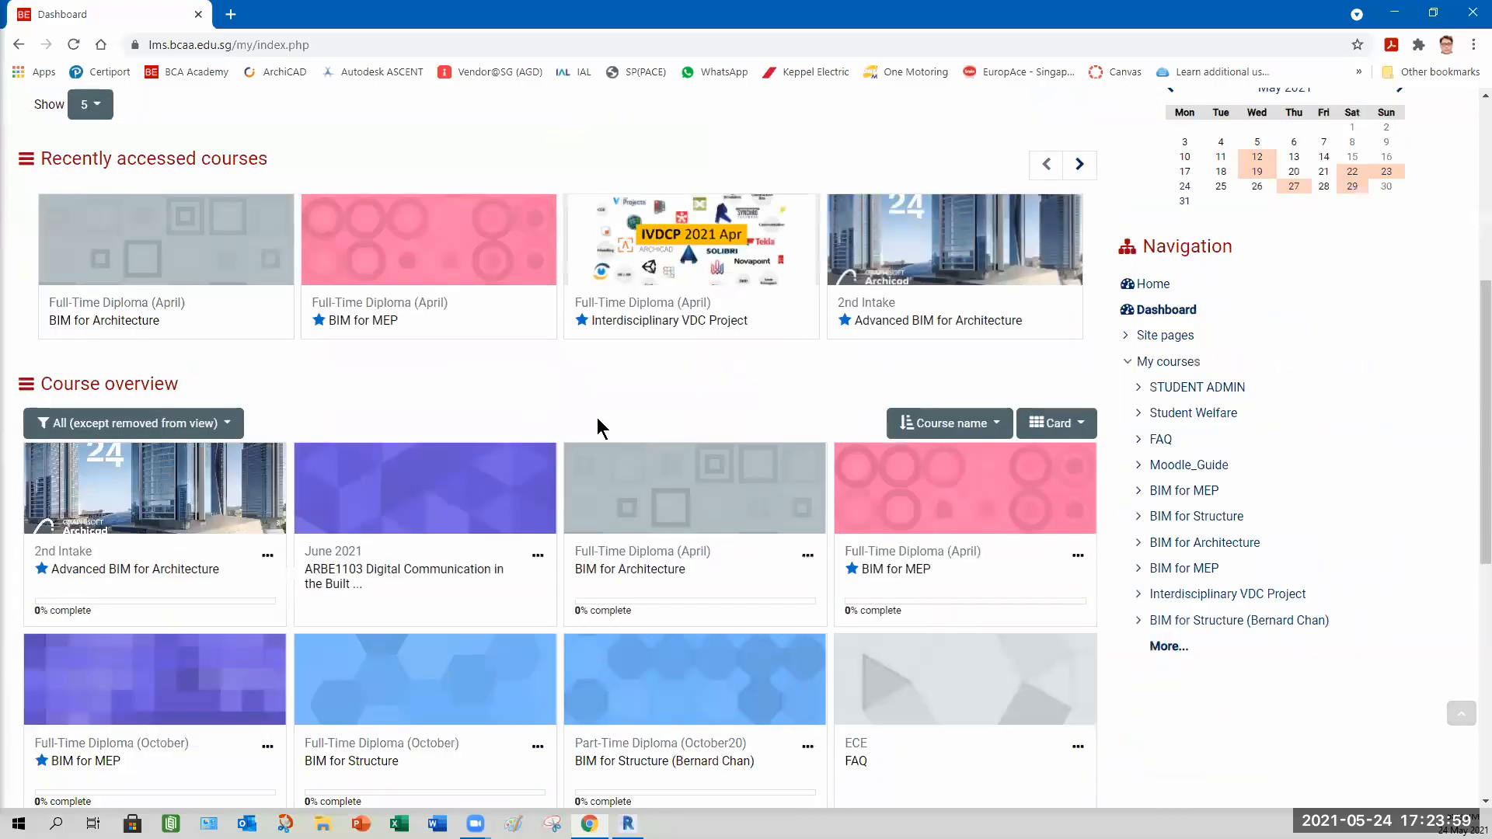
# Scroll through the BIM for Architecture course page's resources and assignment sections.
pyautogui.scroll(3, 601, 418)
pyautogui.scroll(3, 417, 454)
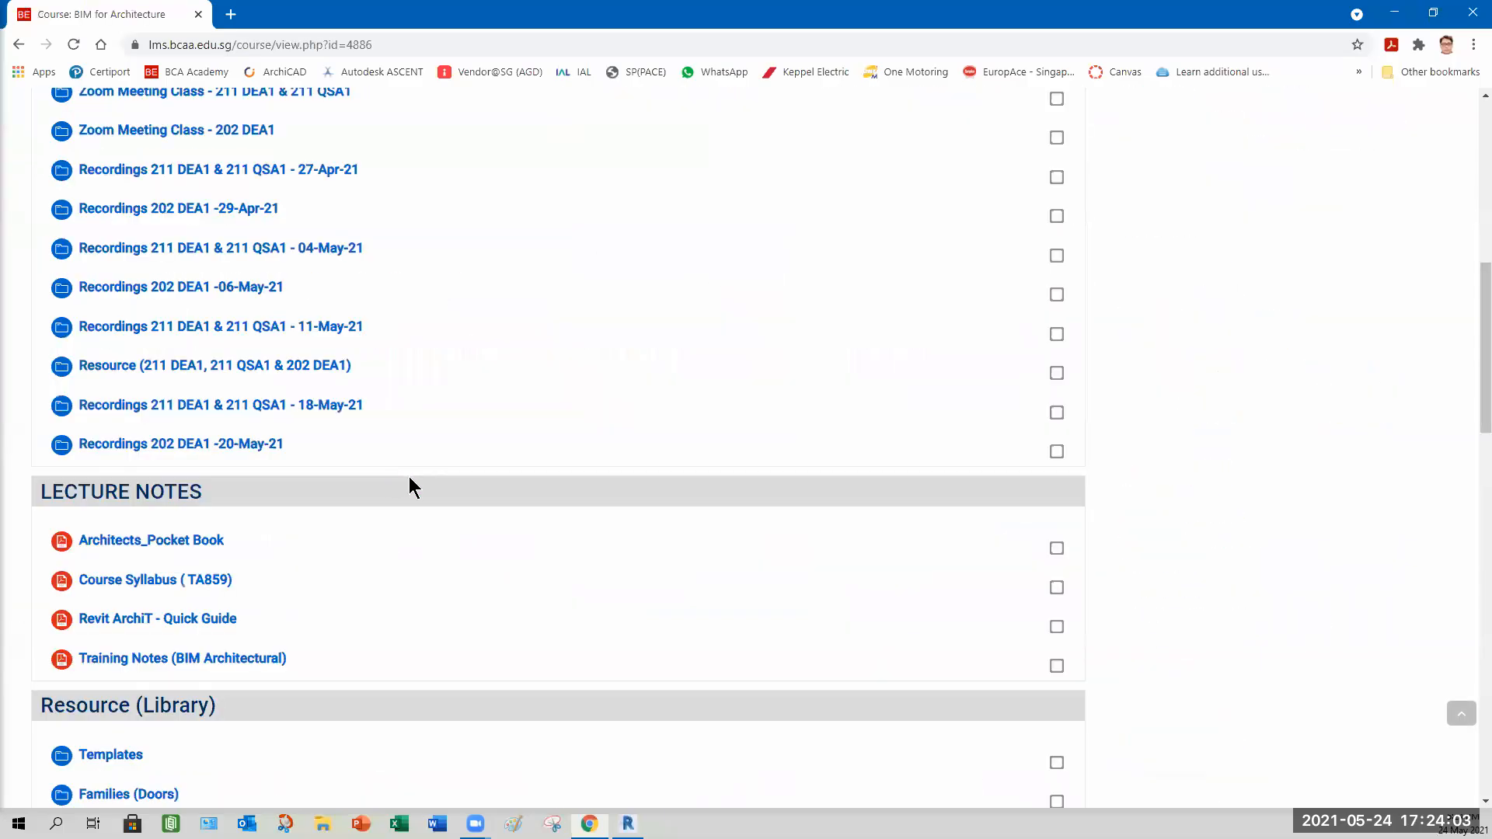
pyautogui.scroll(-9, 409, 488)
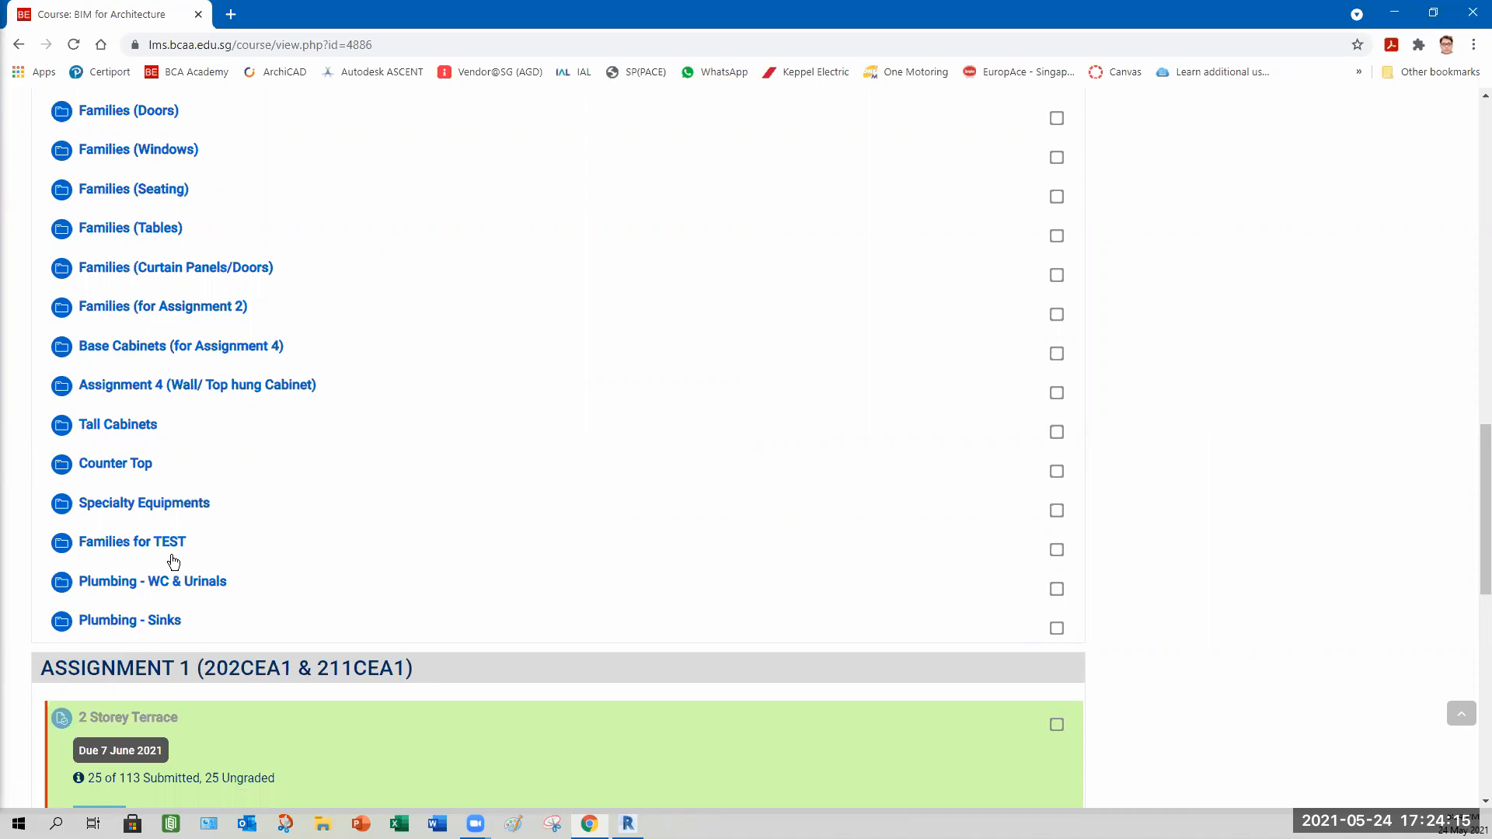
pyautogui.scroll(3, 173, 562)
pyautogui.scroll(9, 172, 536)
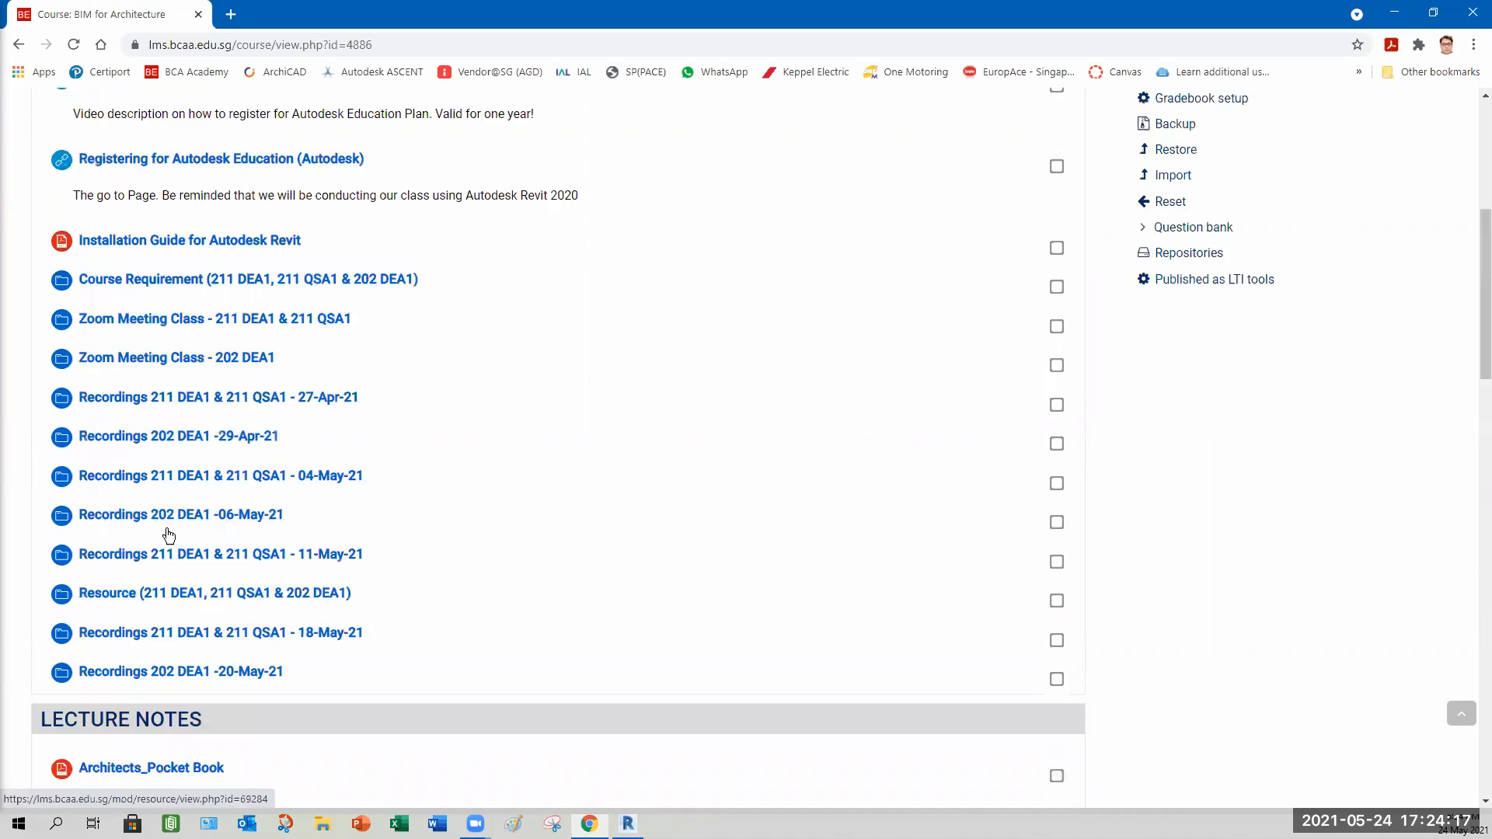
pyautogui.scroll(3, 174, 524)
pyautogui.scroll(3, 213, 568)
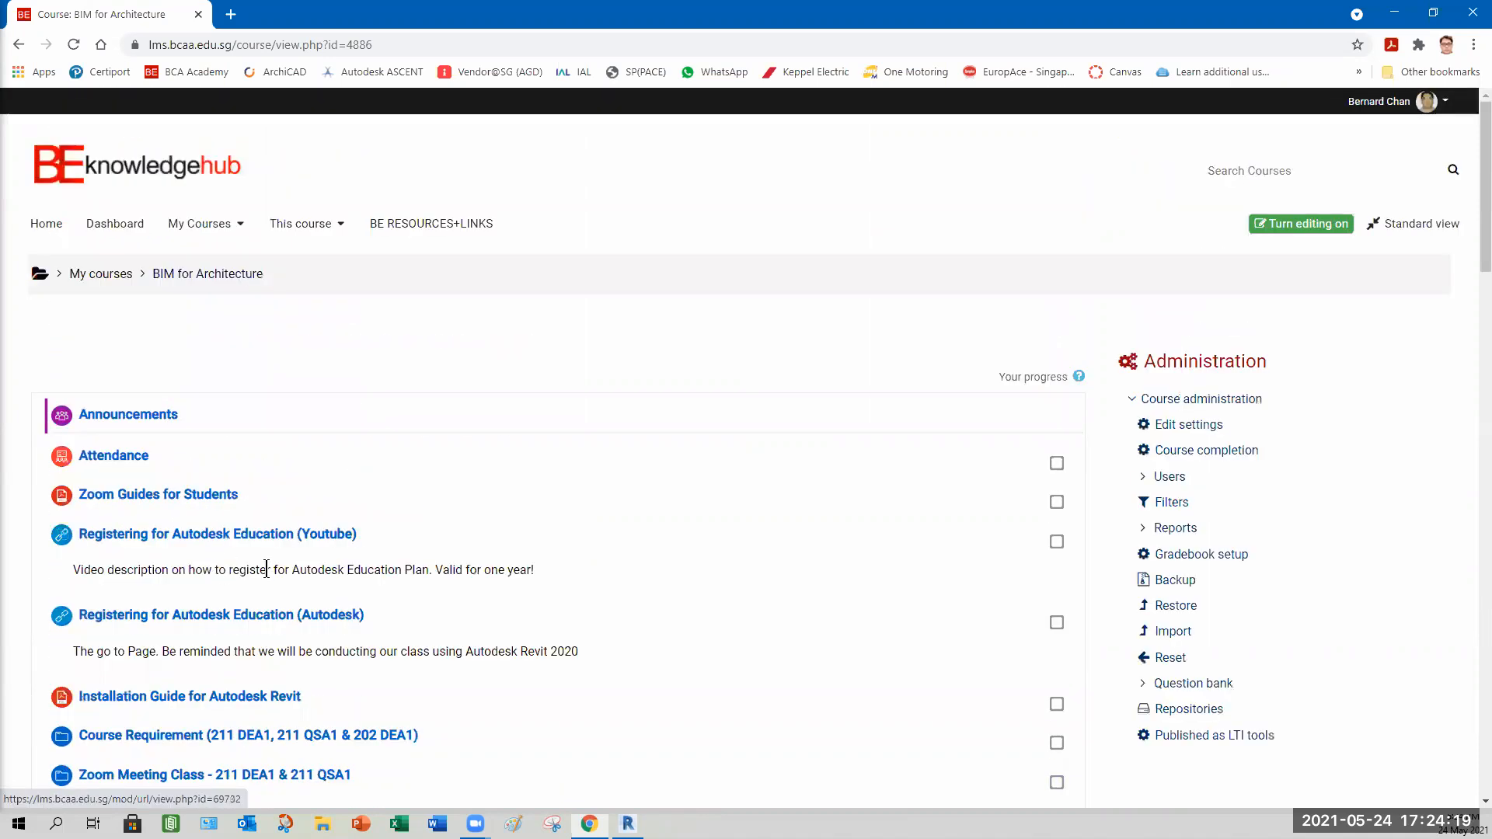
pyautogui.scroll(-6, 249, 435)
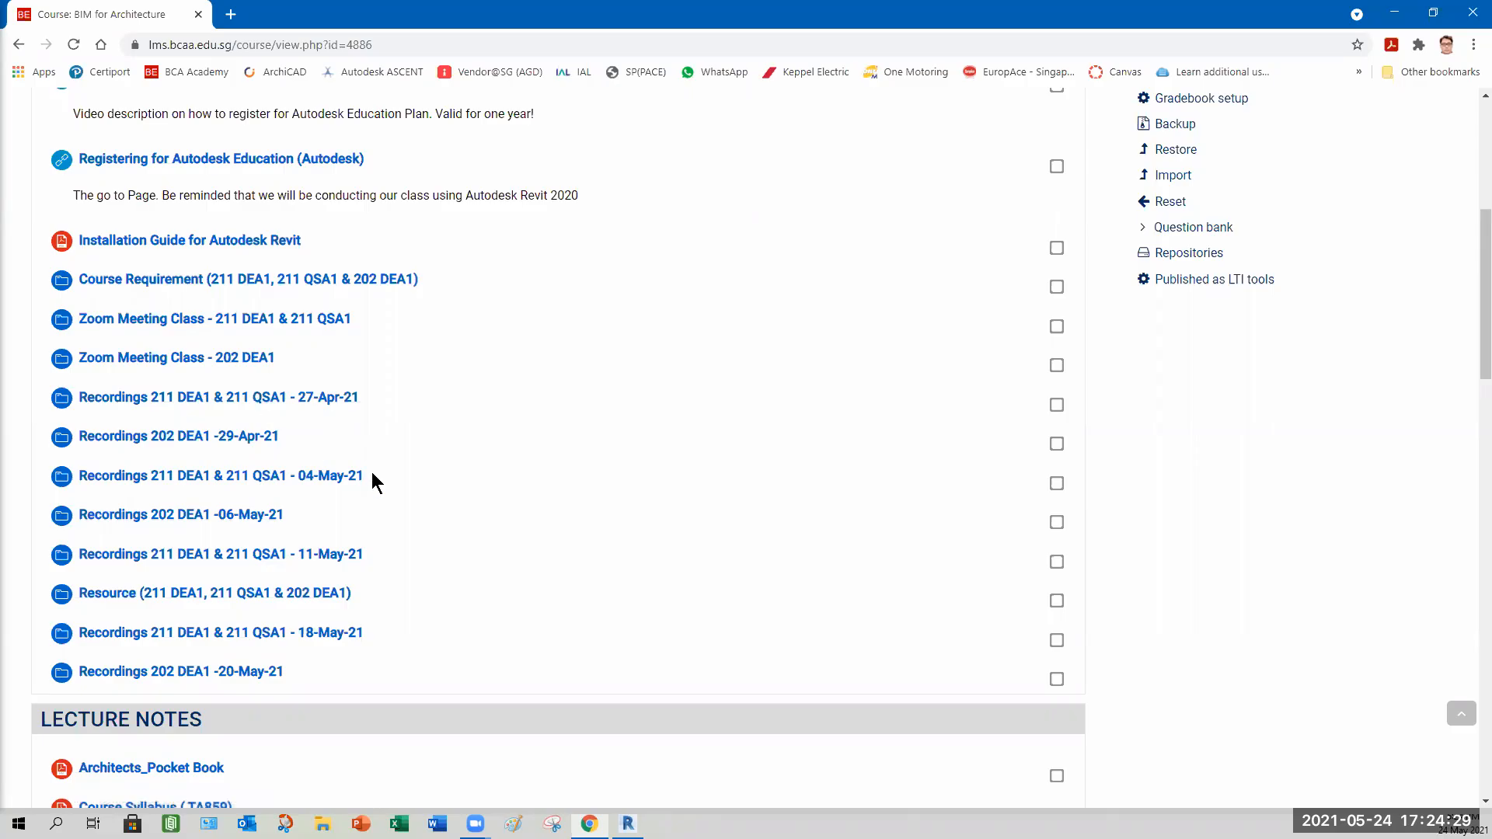
pyautogui.scroll(-3, 371, 486)
pyautogui.scroll(-6, 373, 487)
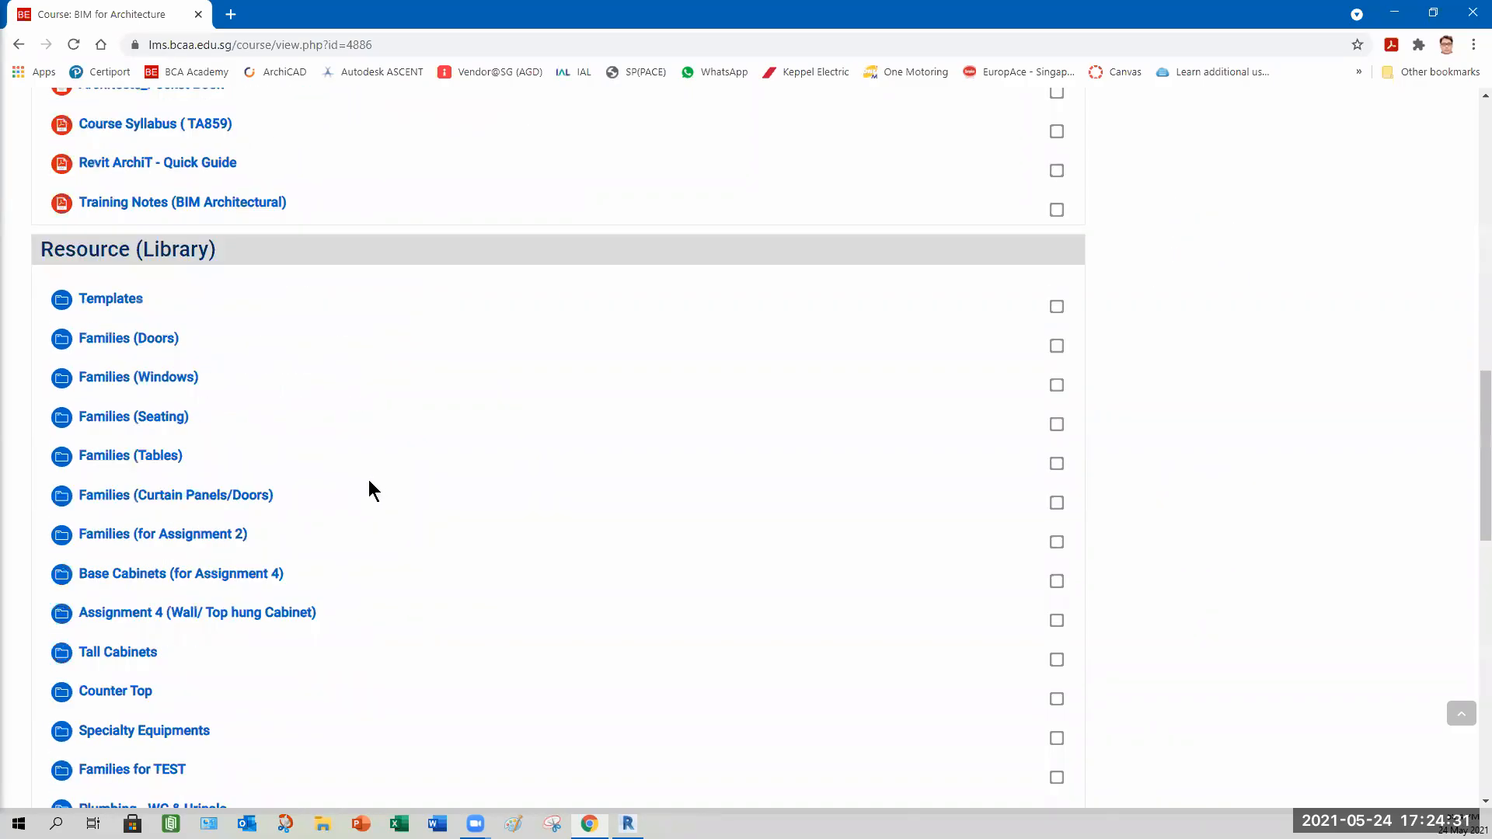
pyautogui.scroll(-6, 360, 516)
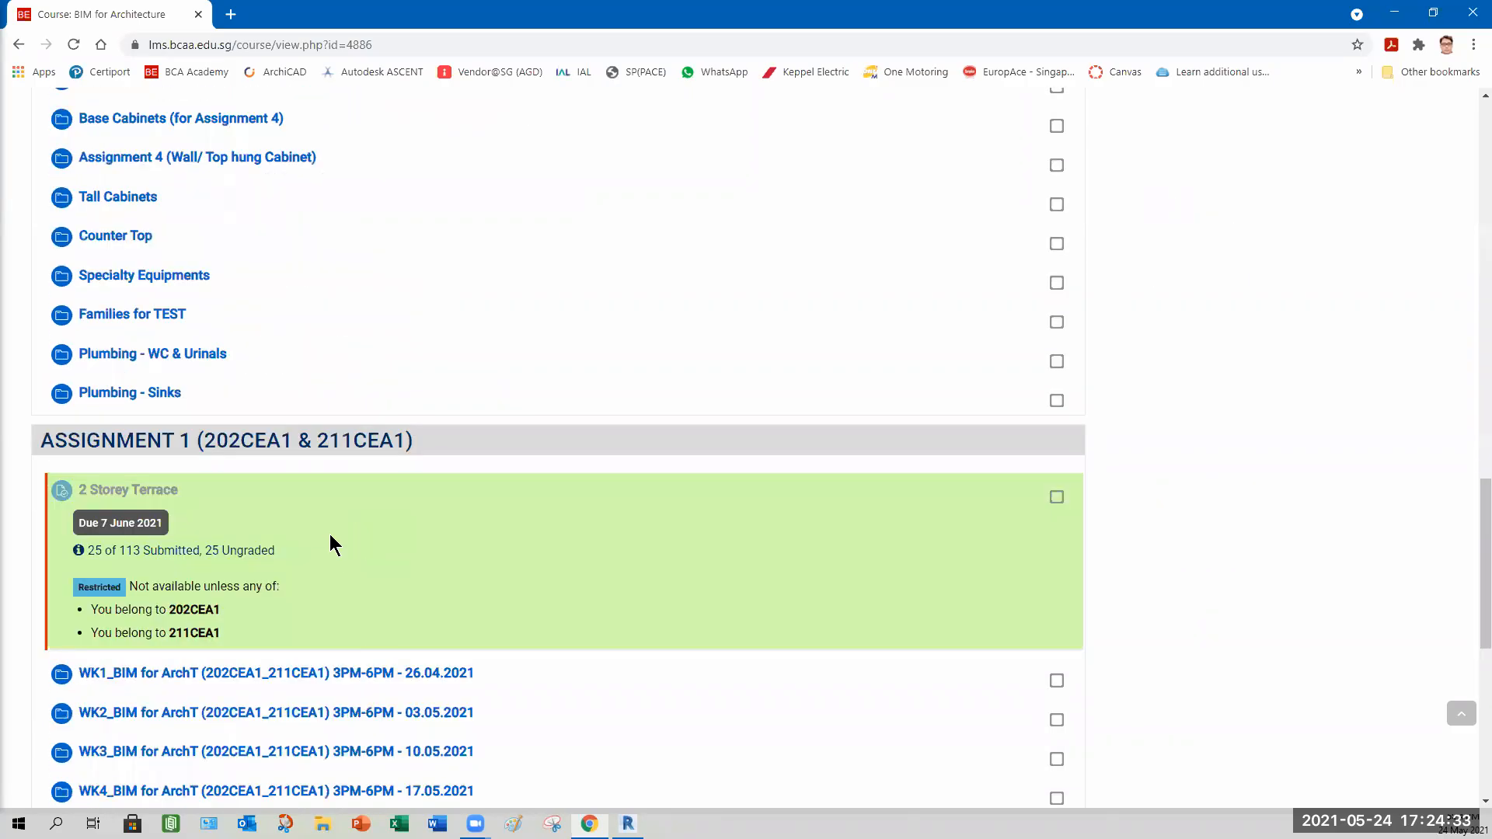
pyautogui.scroll(15, 330, 540)
pyautogui.scroll(3, 310, 509)
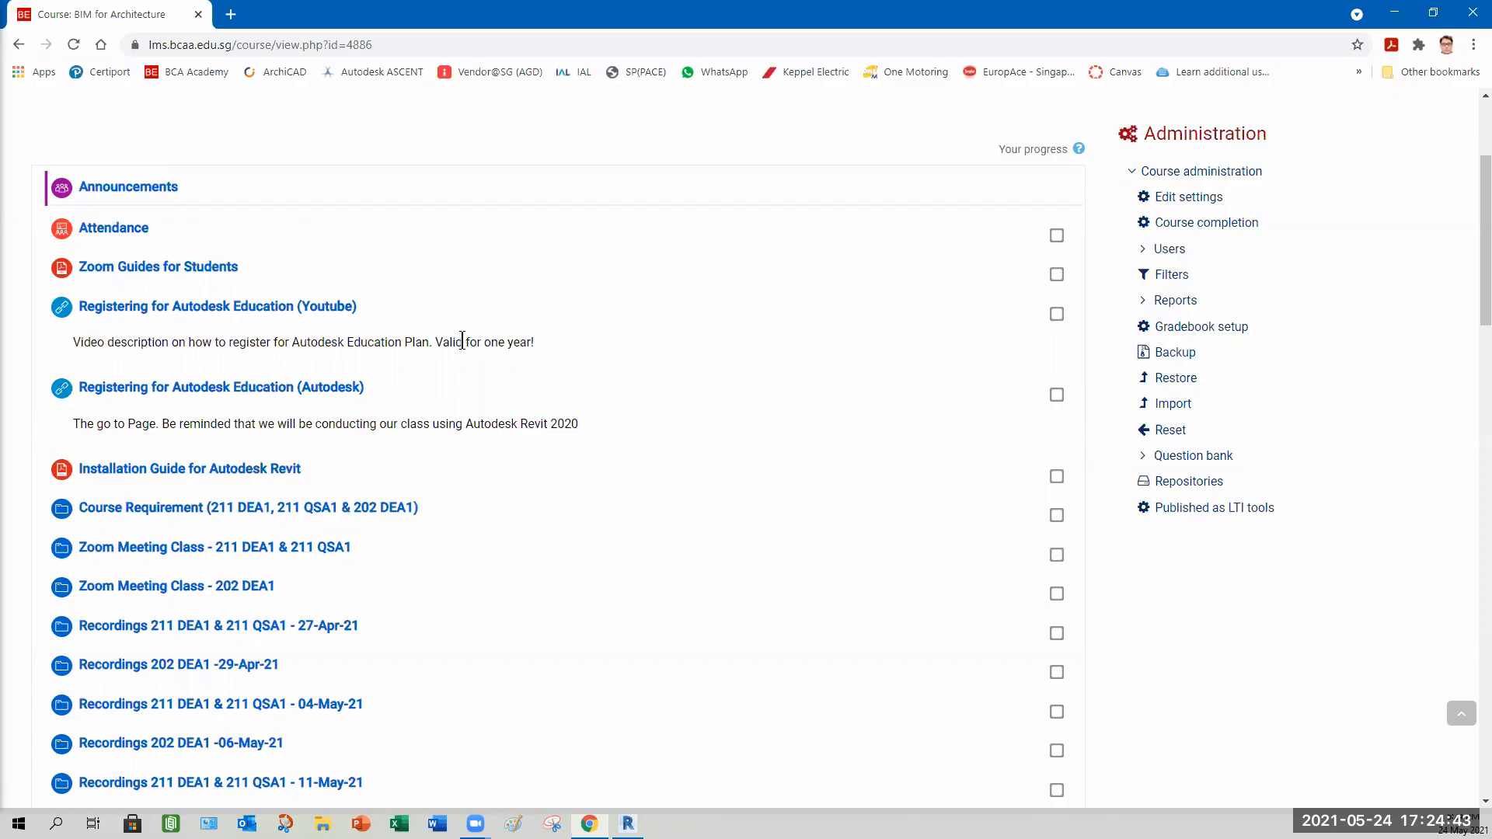
# Scroll down to the course page's footer and back up to the resource library list.
pyautogui.scroll(-3, 462, 342)
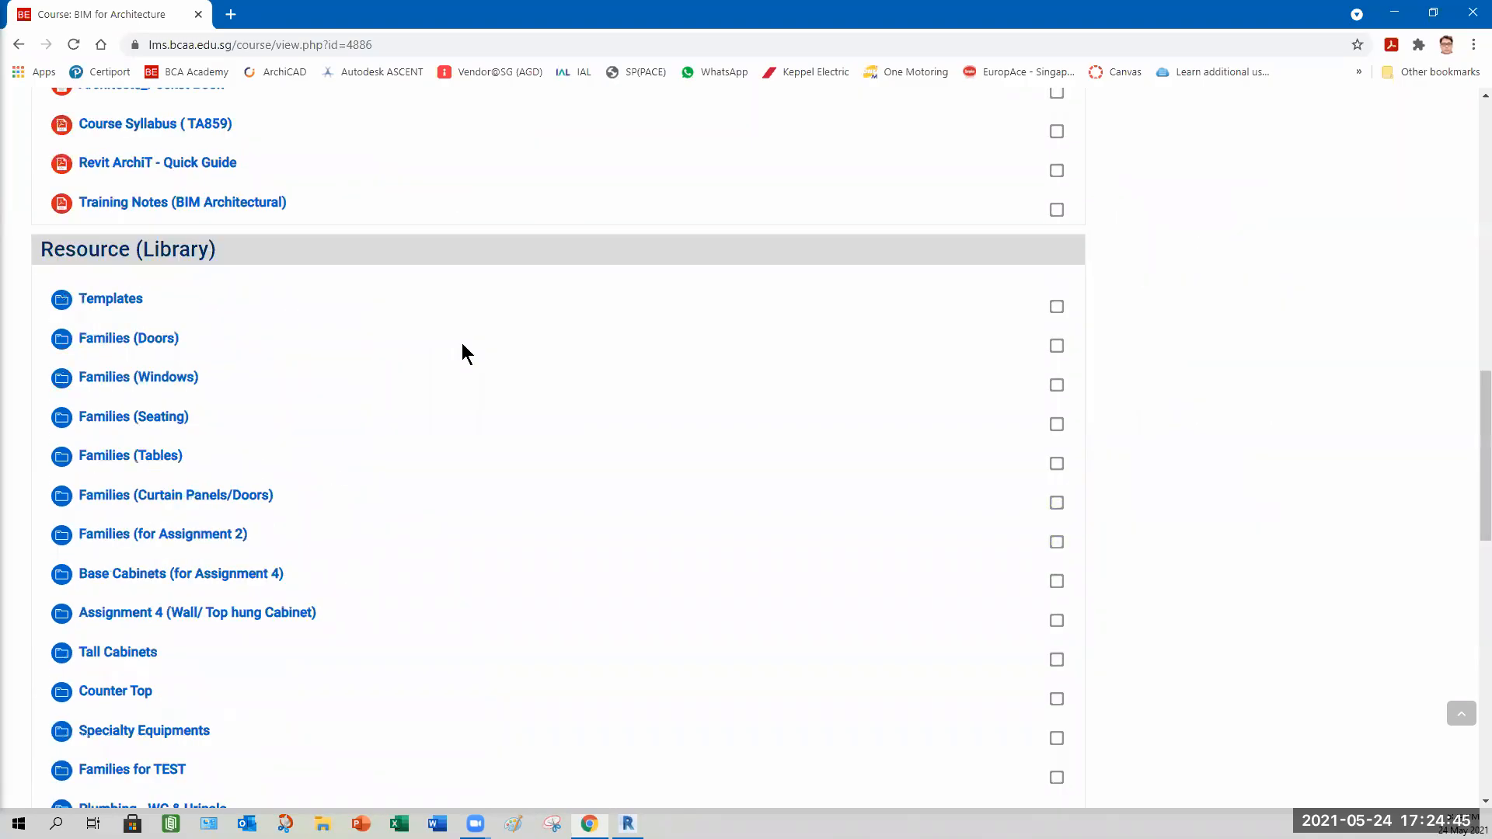
pyautogui.scroll(-9, 244, 281)
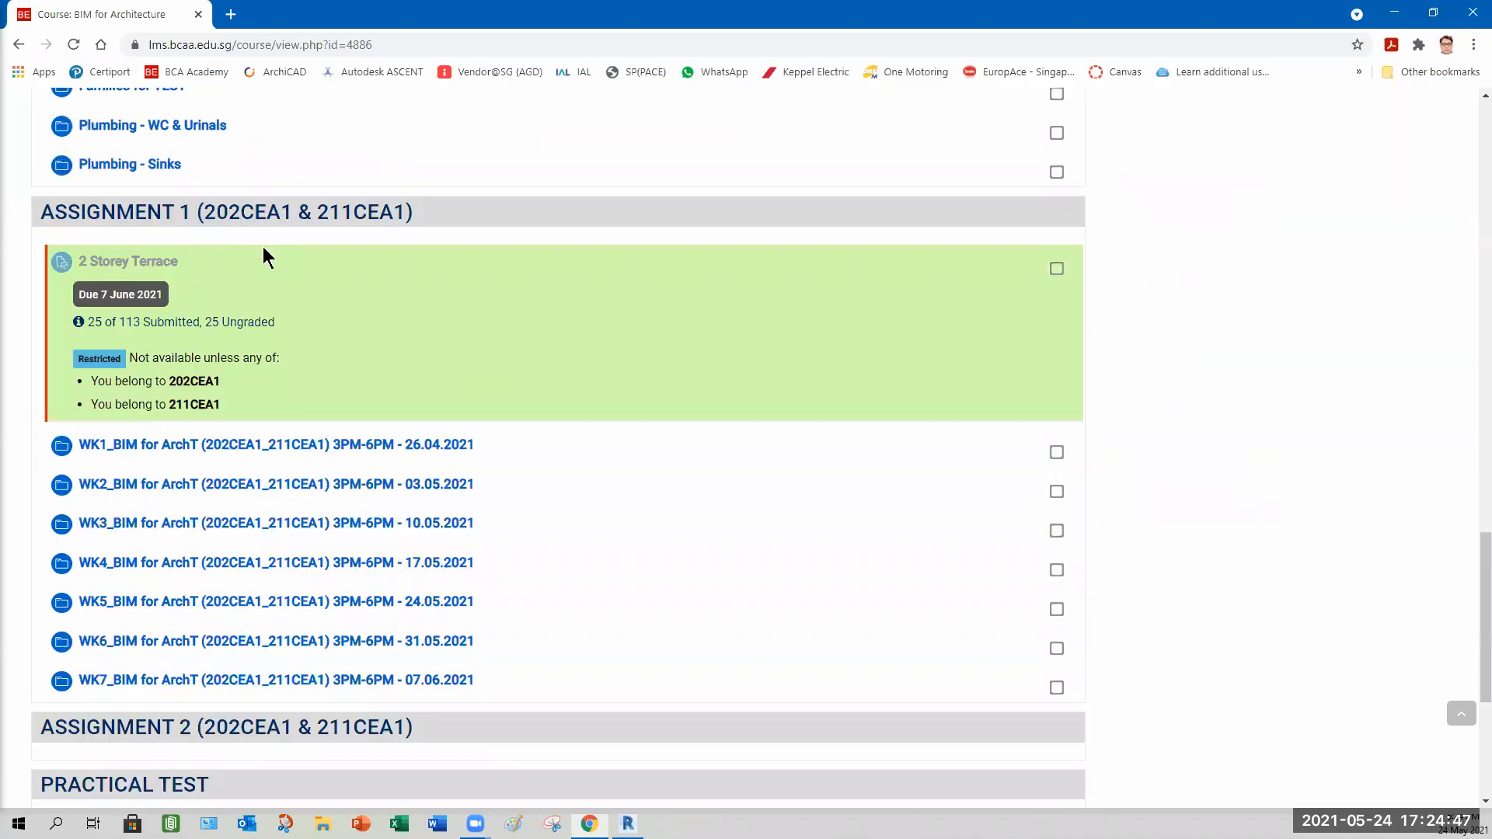
pyautogui.scroll(-5, 326, 319)
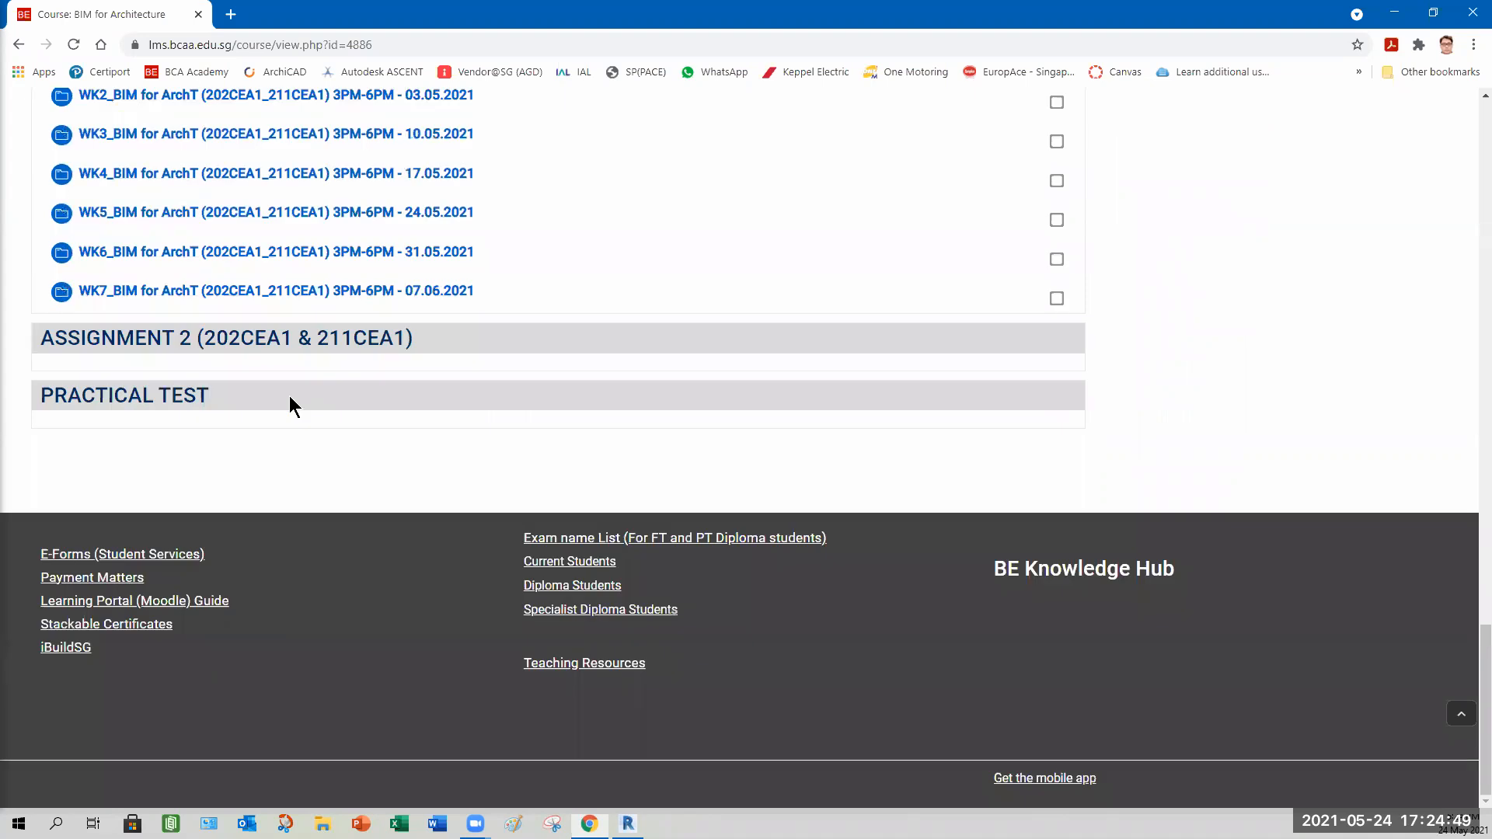
pyautogui.scroll(12, 289, 395)
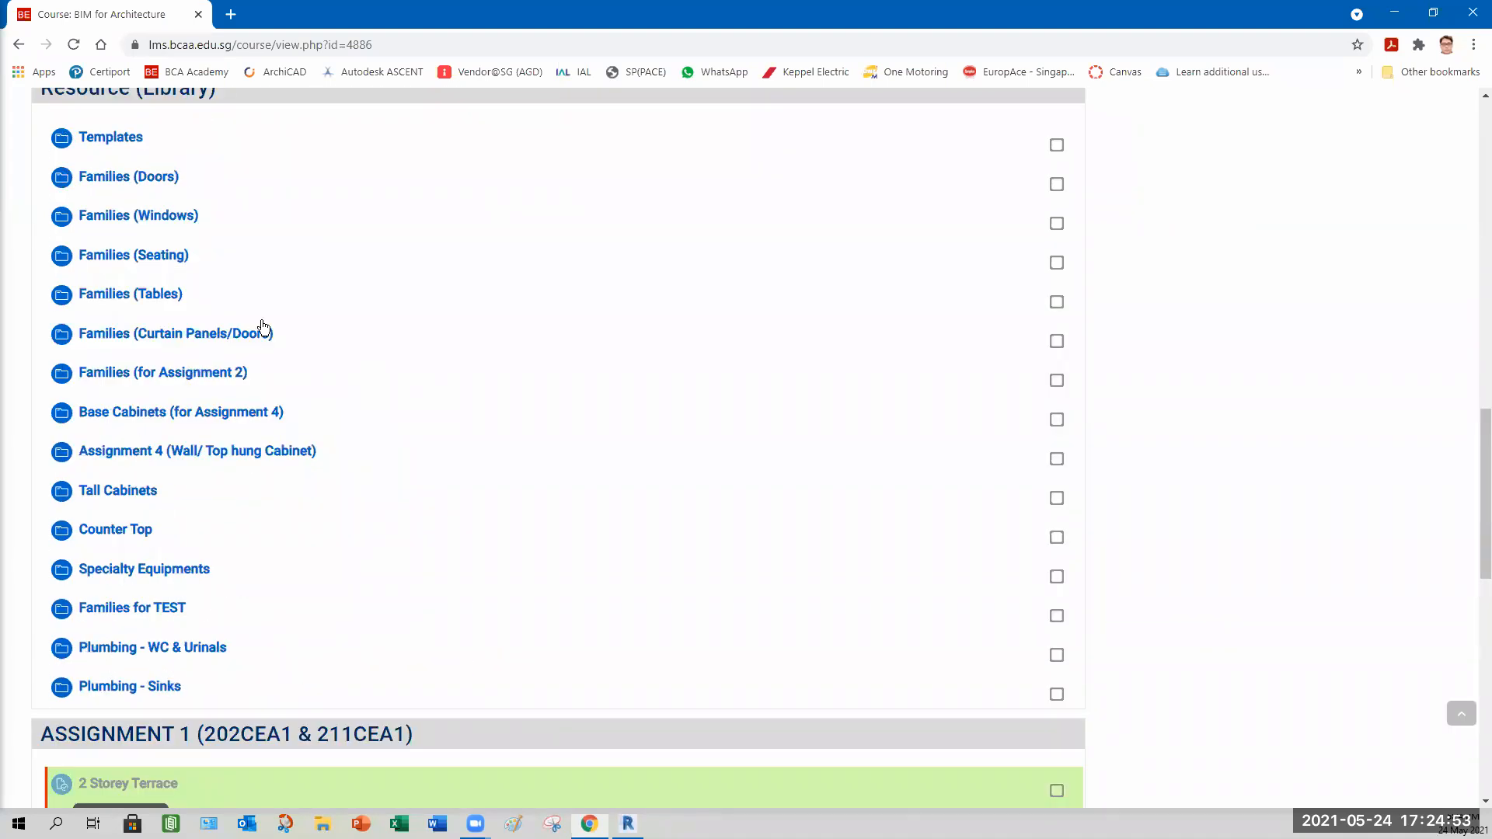
# Open a new browser tab and go to Autodesk.com.
pyautogui.click(231, 14)
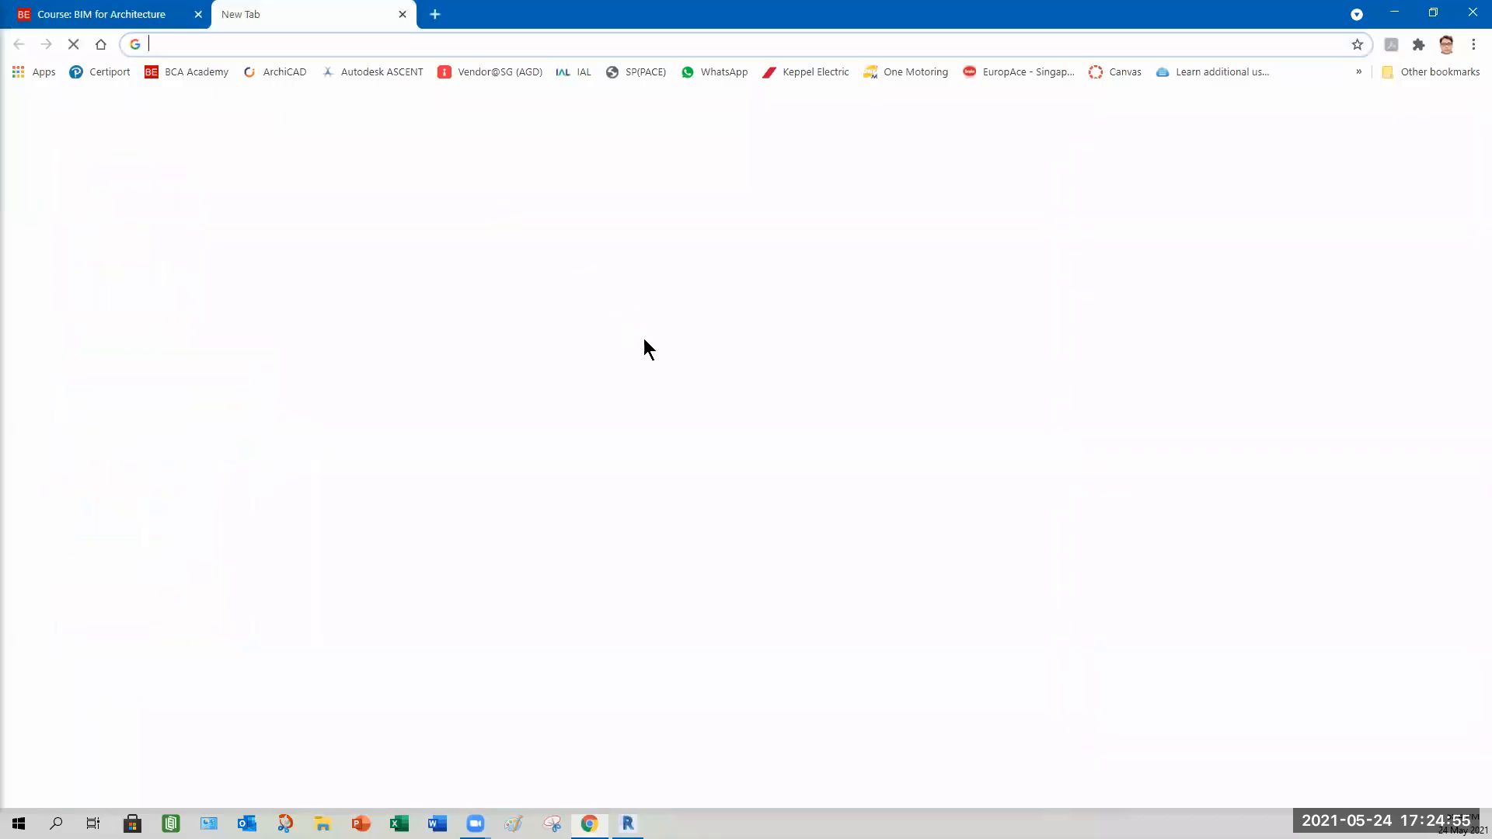
pyautogui.click(600, 362)
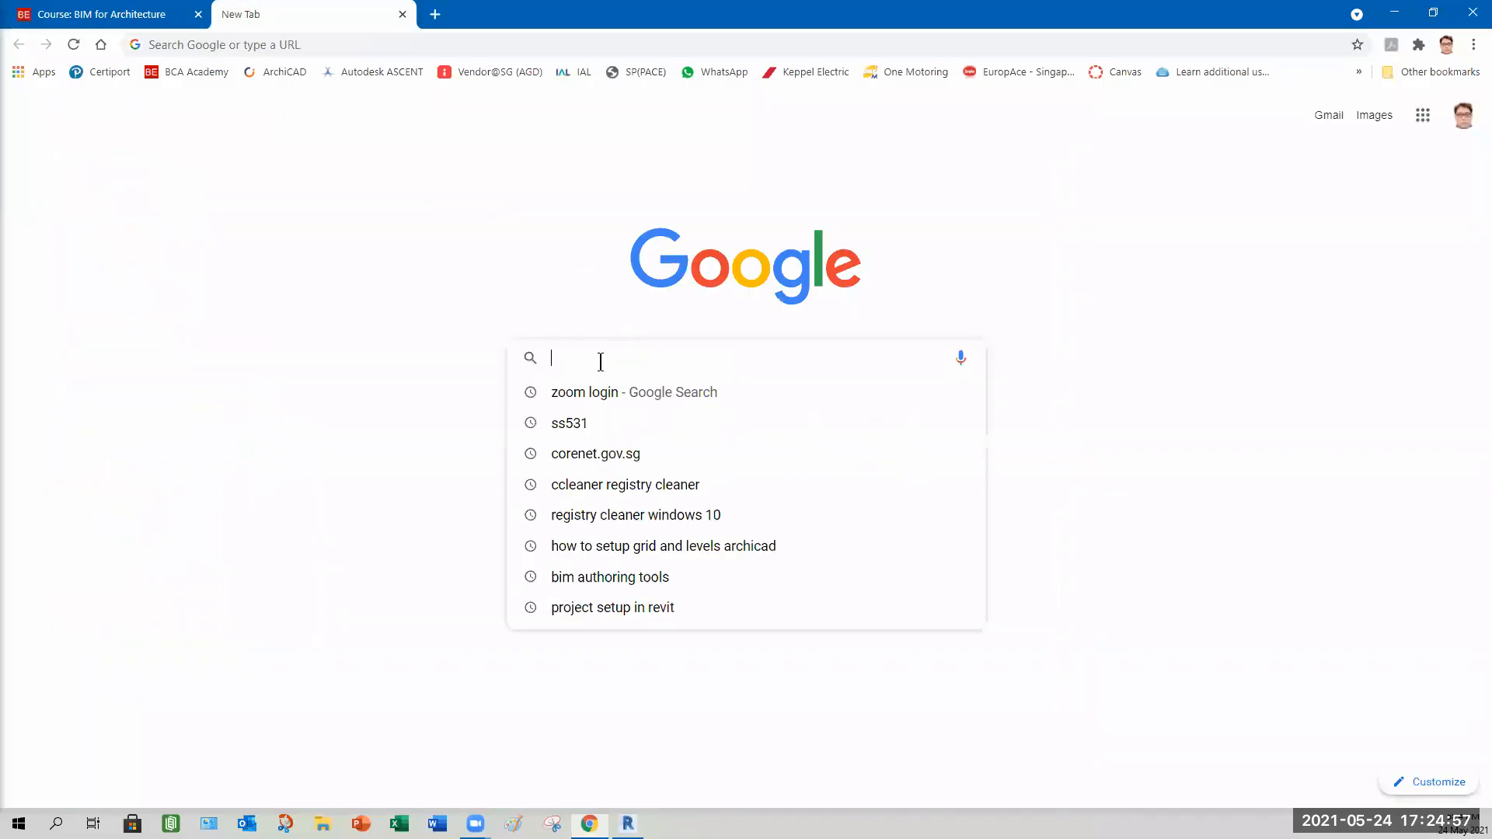
pyautogui.click(442, 36)
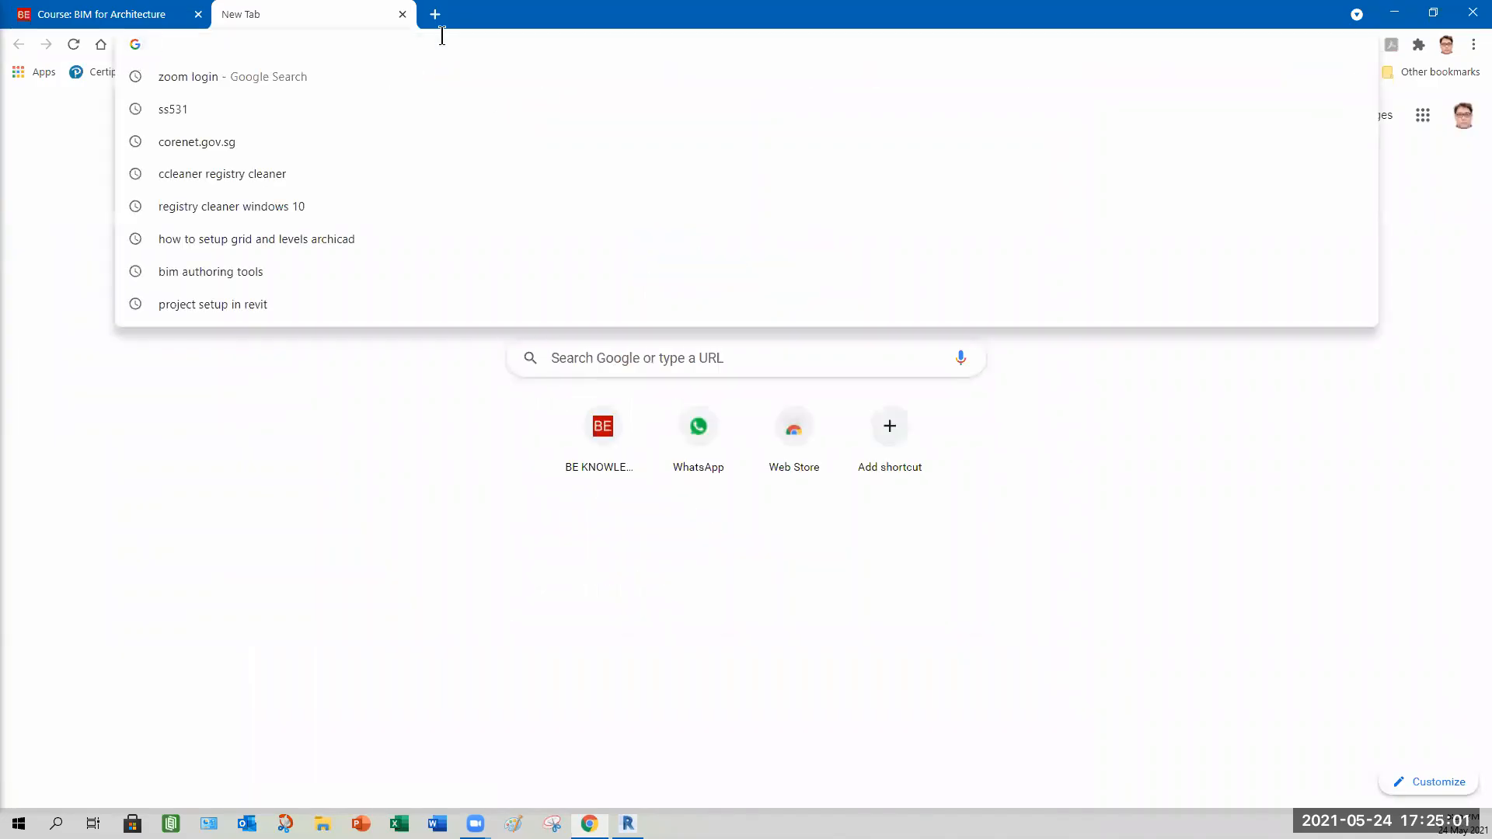
pyautogui.write('Autodesk.com')
pyautogui.press('Return')
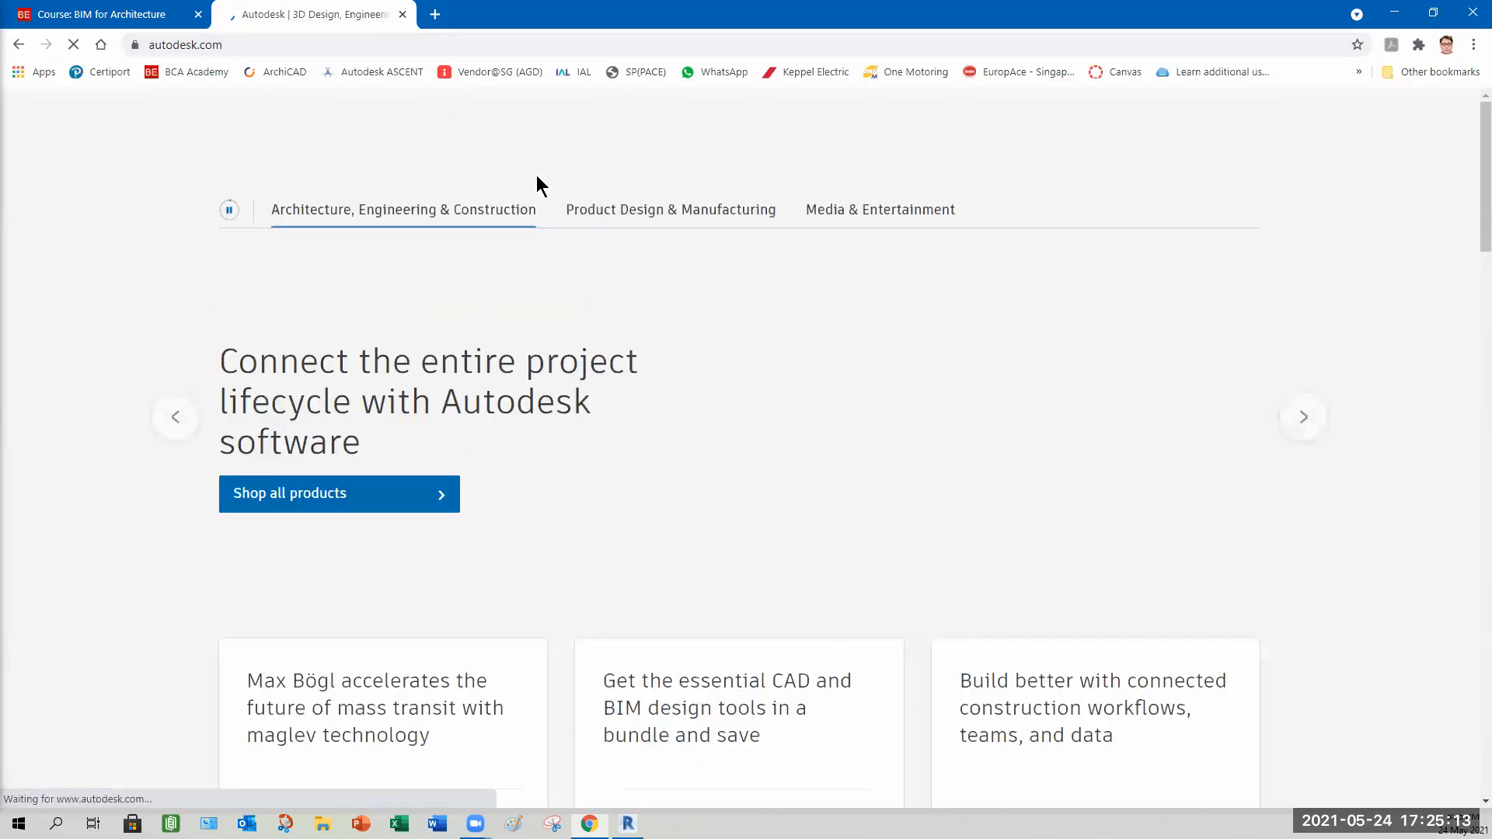
# Search the Autodesk site for revit 2020 families.
pyautogui.click(441, 108)
pyautogui.write('rev')
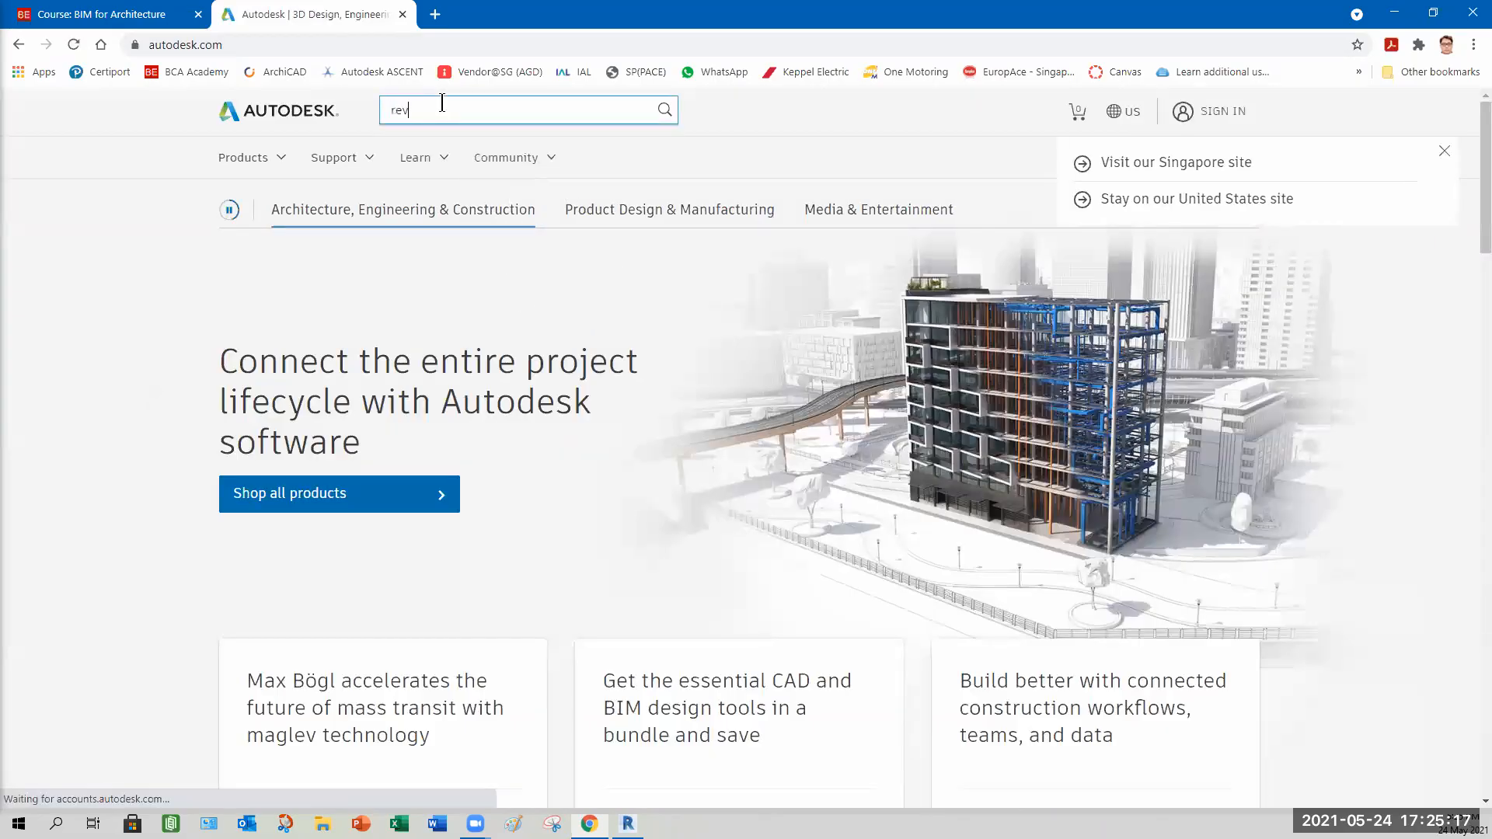
pyautogui.write('it 202')
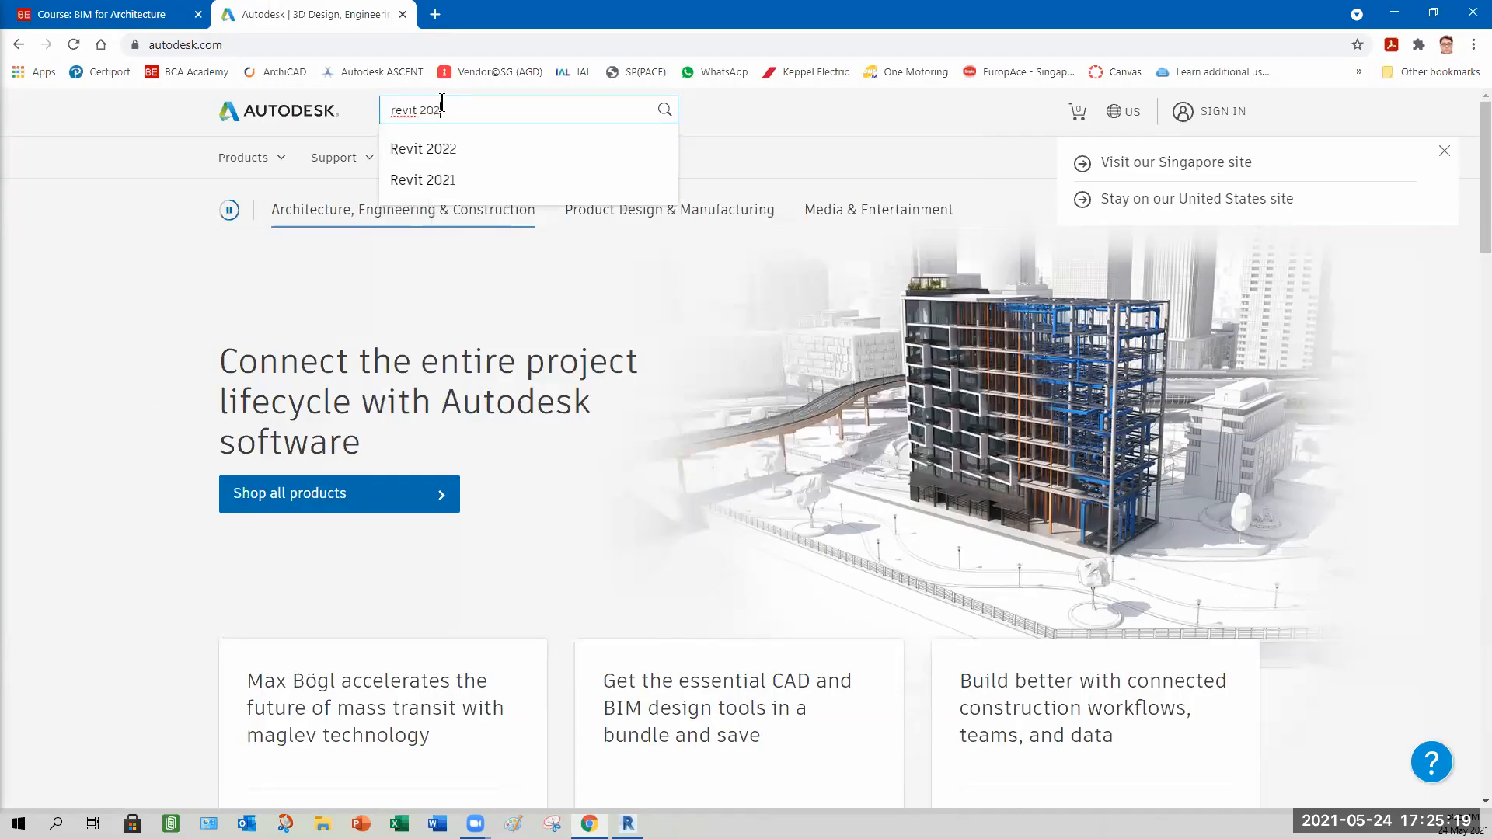
pyautogui.write('0 families')
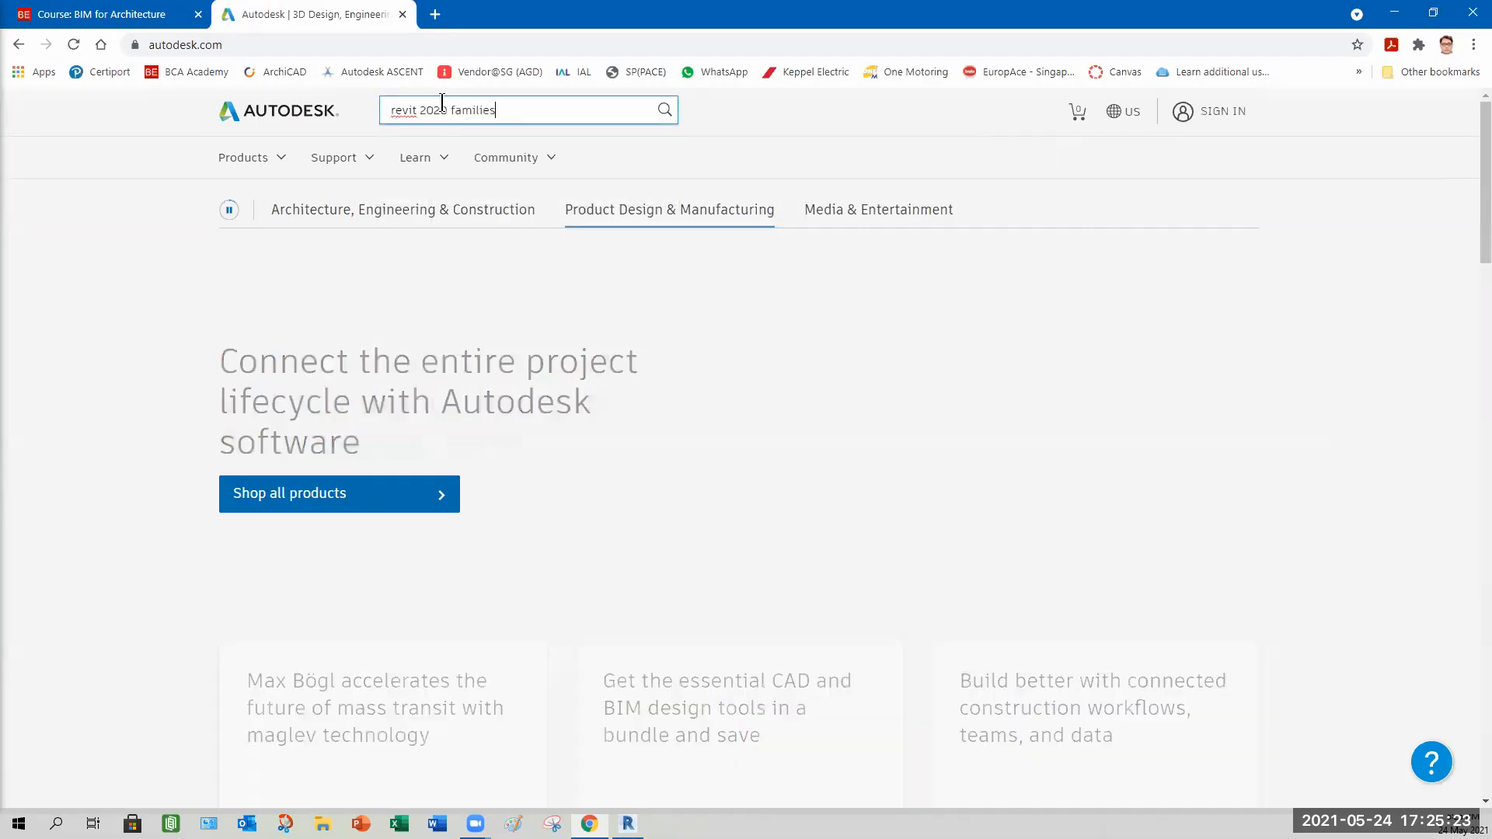
pyautogui.press('Return')
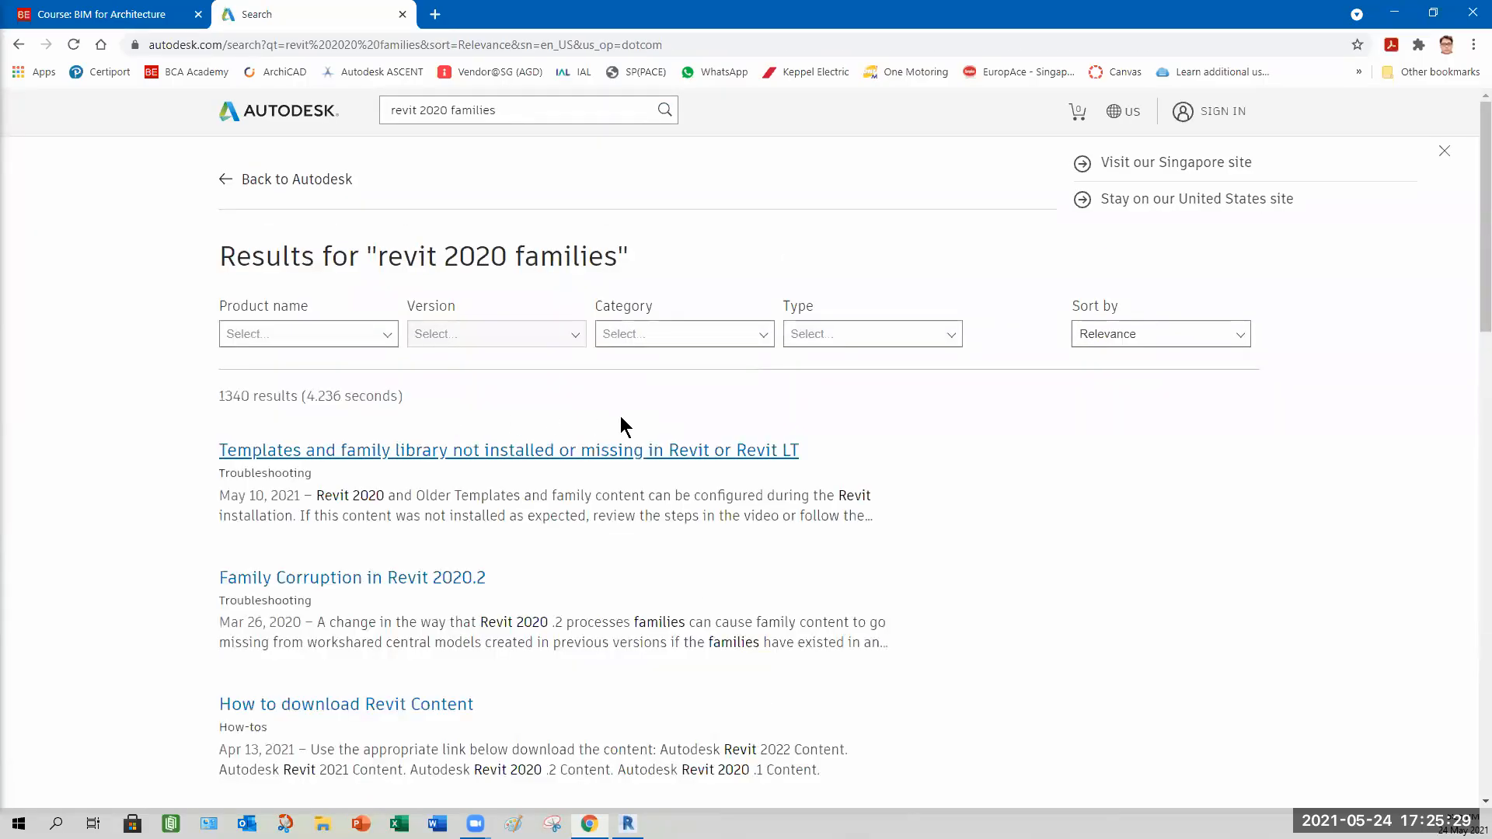
# Scroll through the first page of search results for revit 2020 families.
pyautogui.scroll(-3, 956, 515)
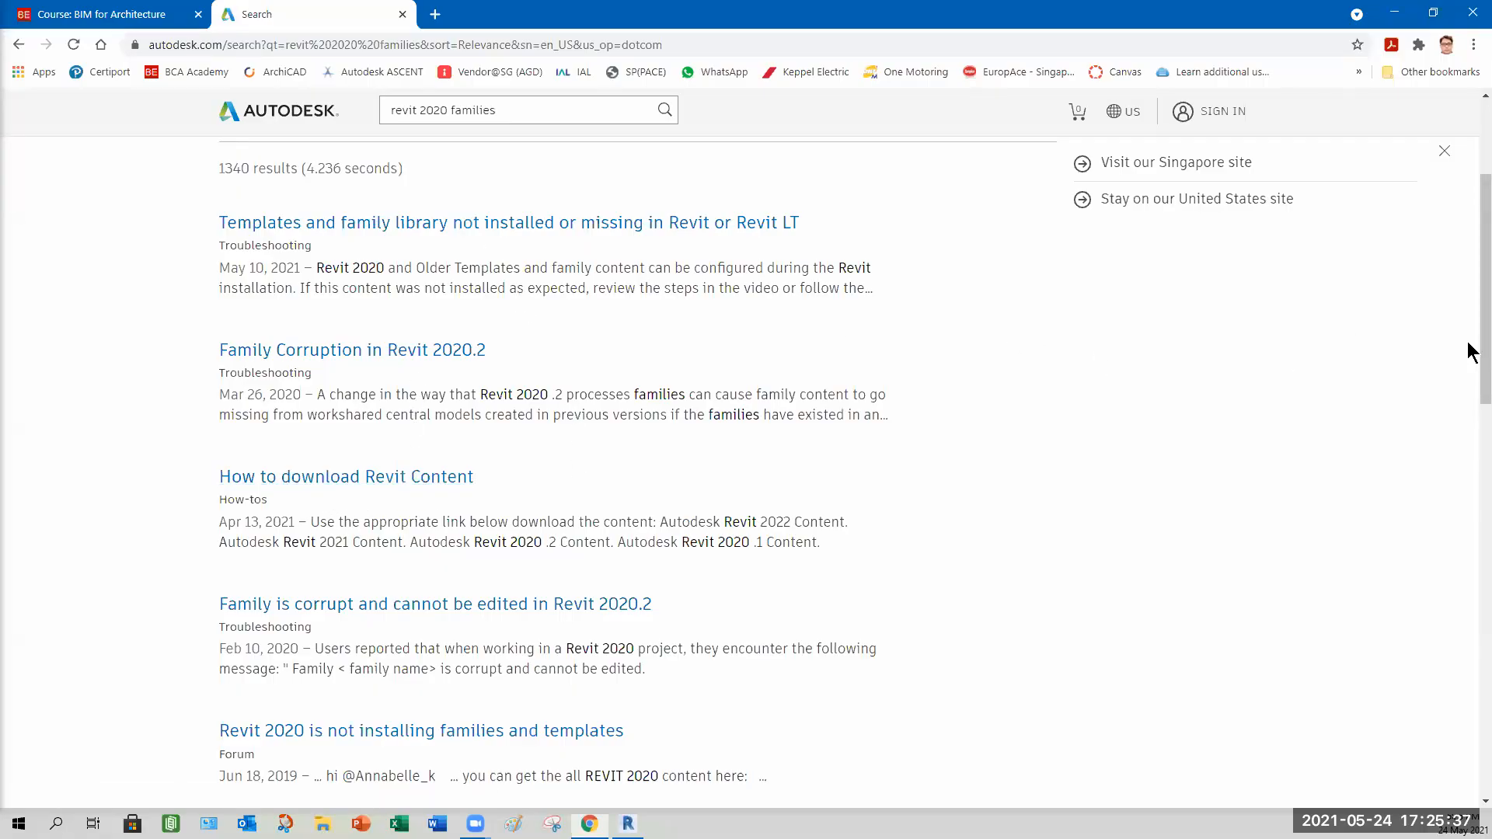
pyautogui.scroll(-2, 1467, 373)
pyautogui.scroll(-4, 1467, 380)
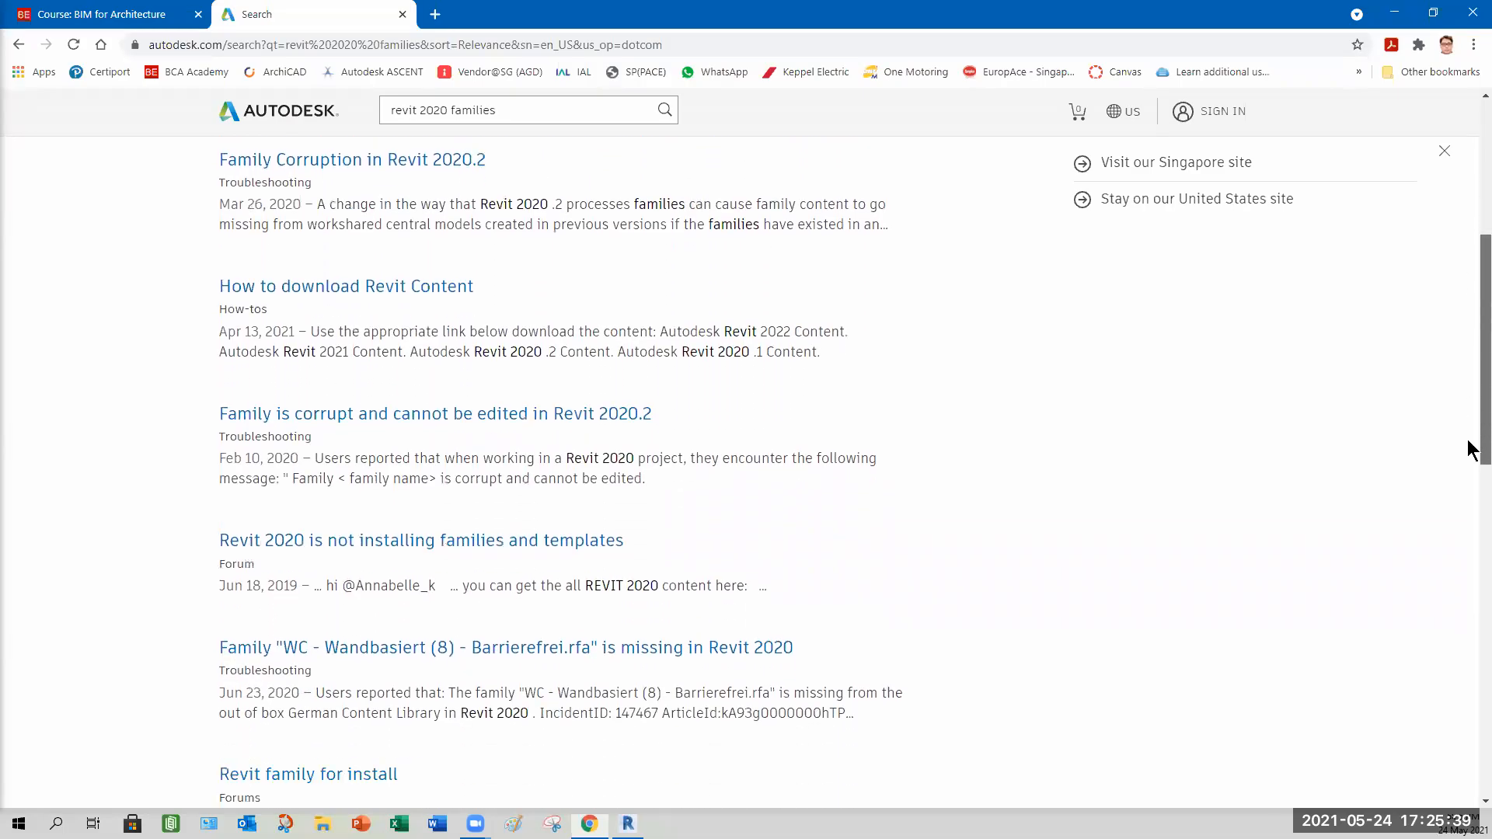
pyautogui.scroll(-6, 1471, 532)
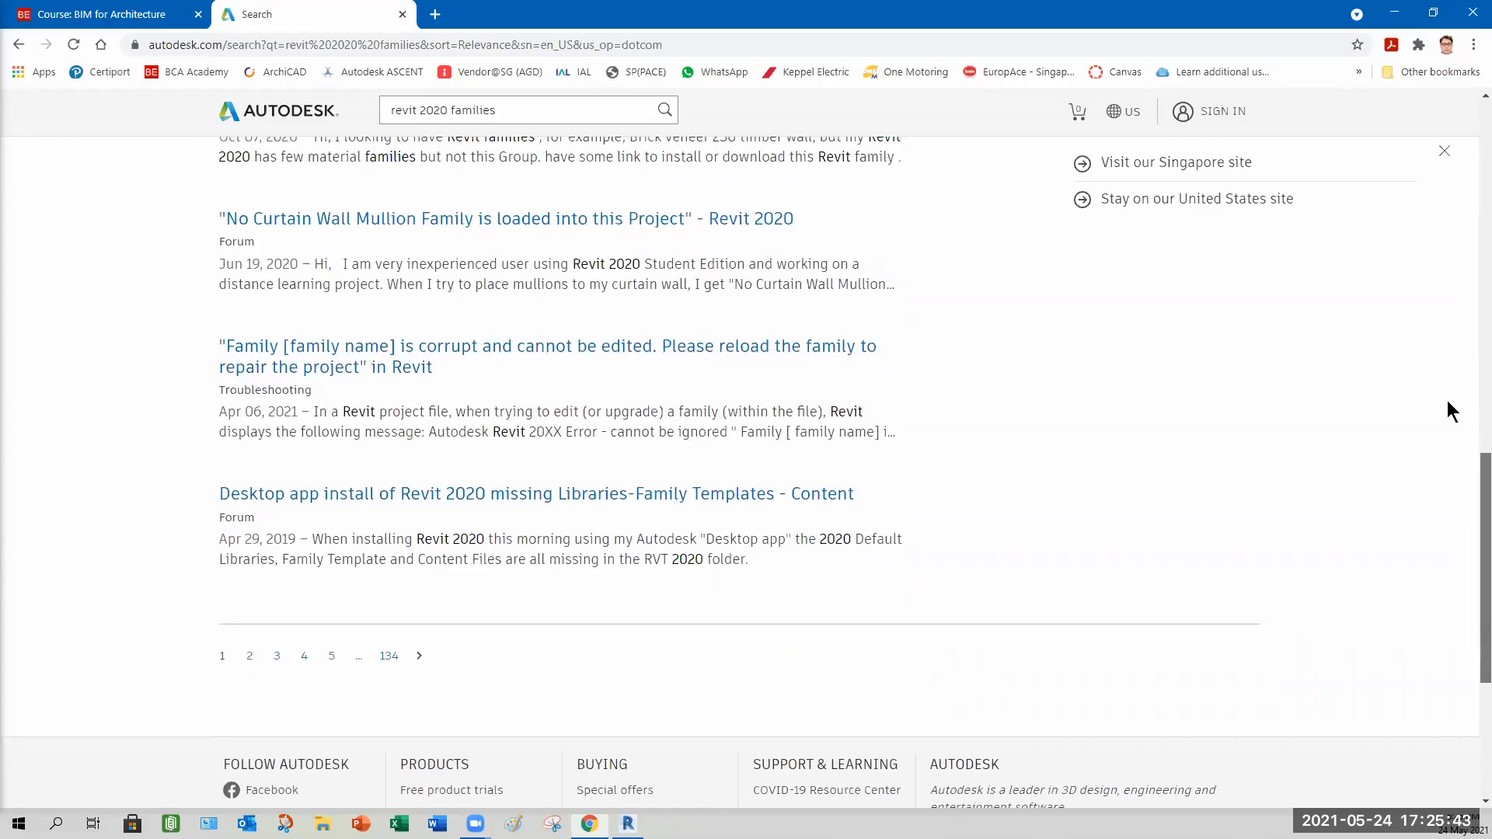
pyautogui.scroll(4, 1446, 392)
pyautogui.scroll(5, 971, 296)
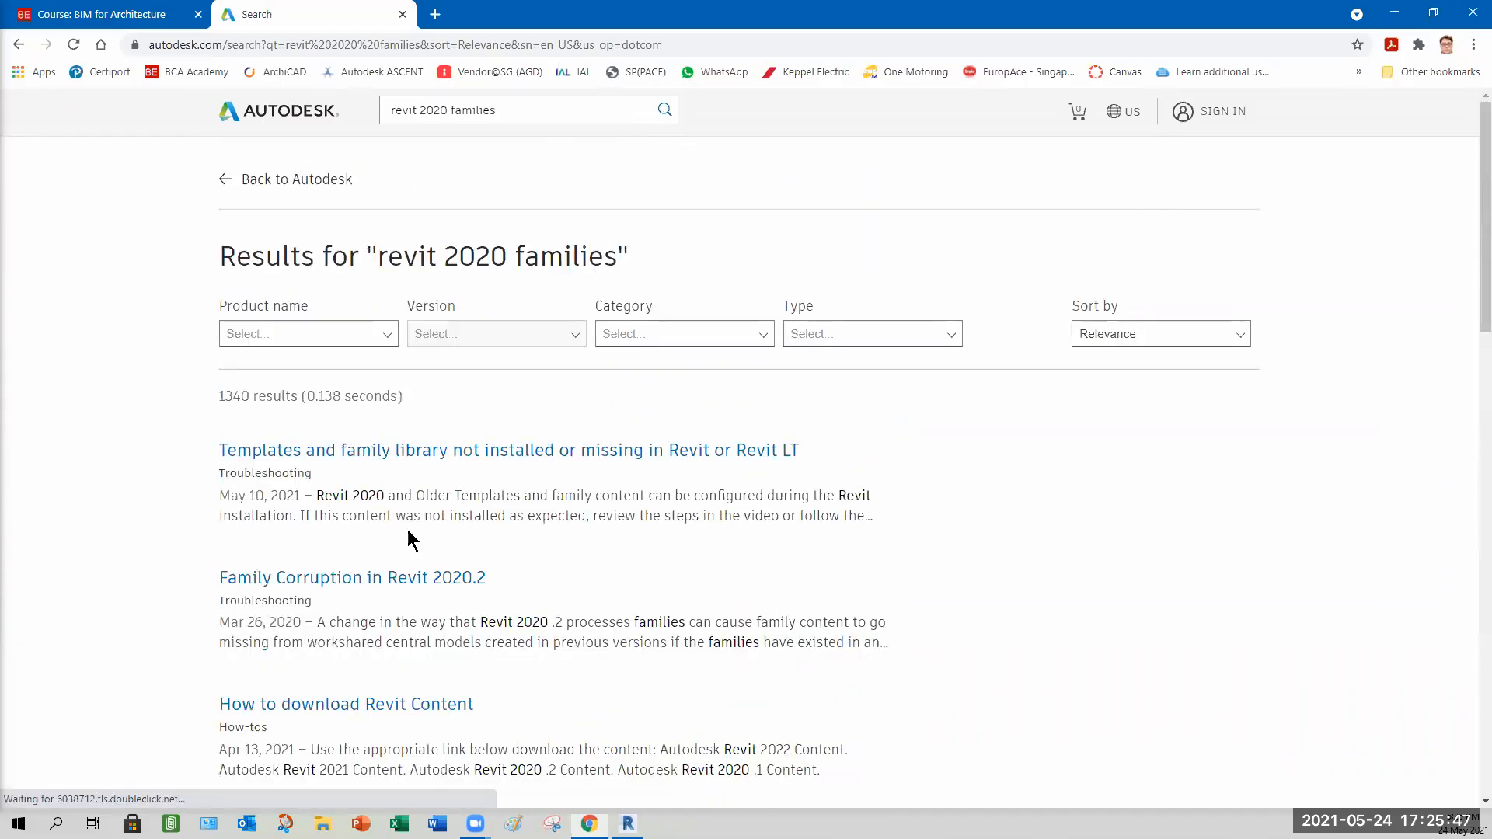
pyautogui.scroll(-6, 454, 482)
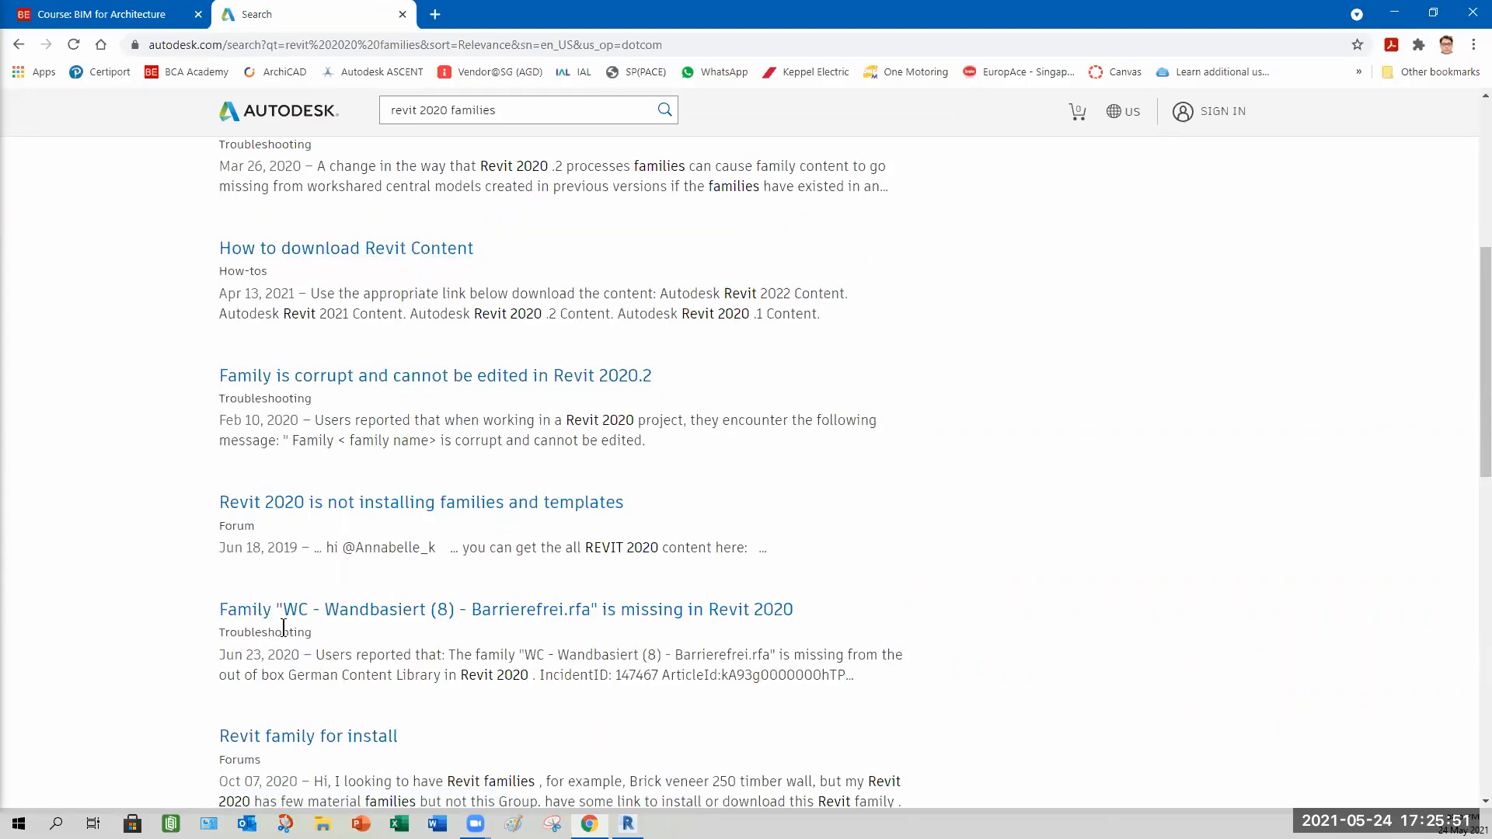
pyautogui.scroll(-3, 497, 603)
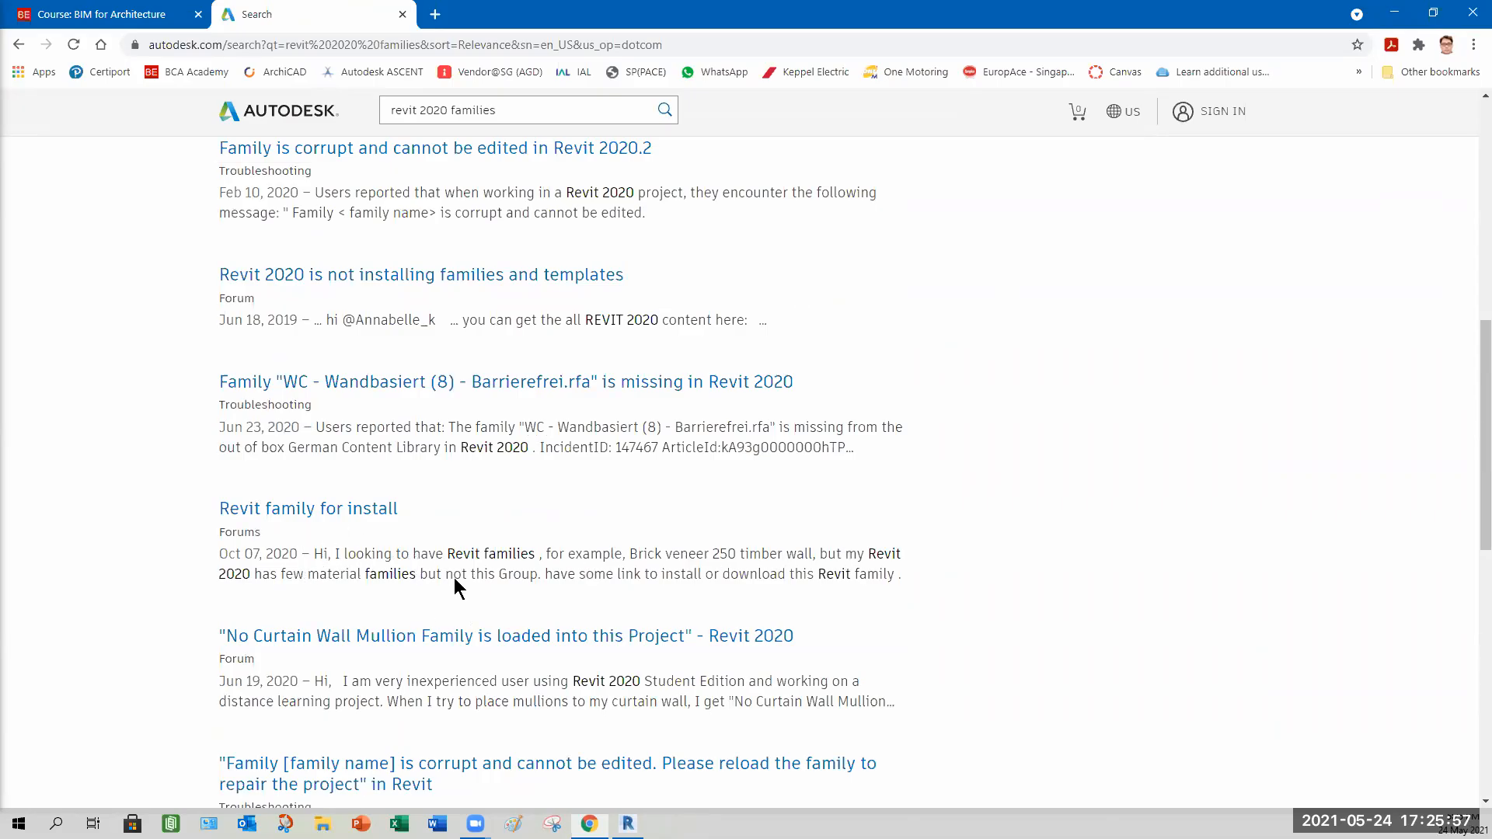
pyautogui.scroll(-5, 452, 579)
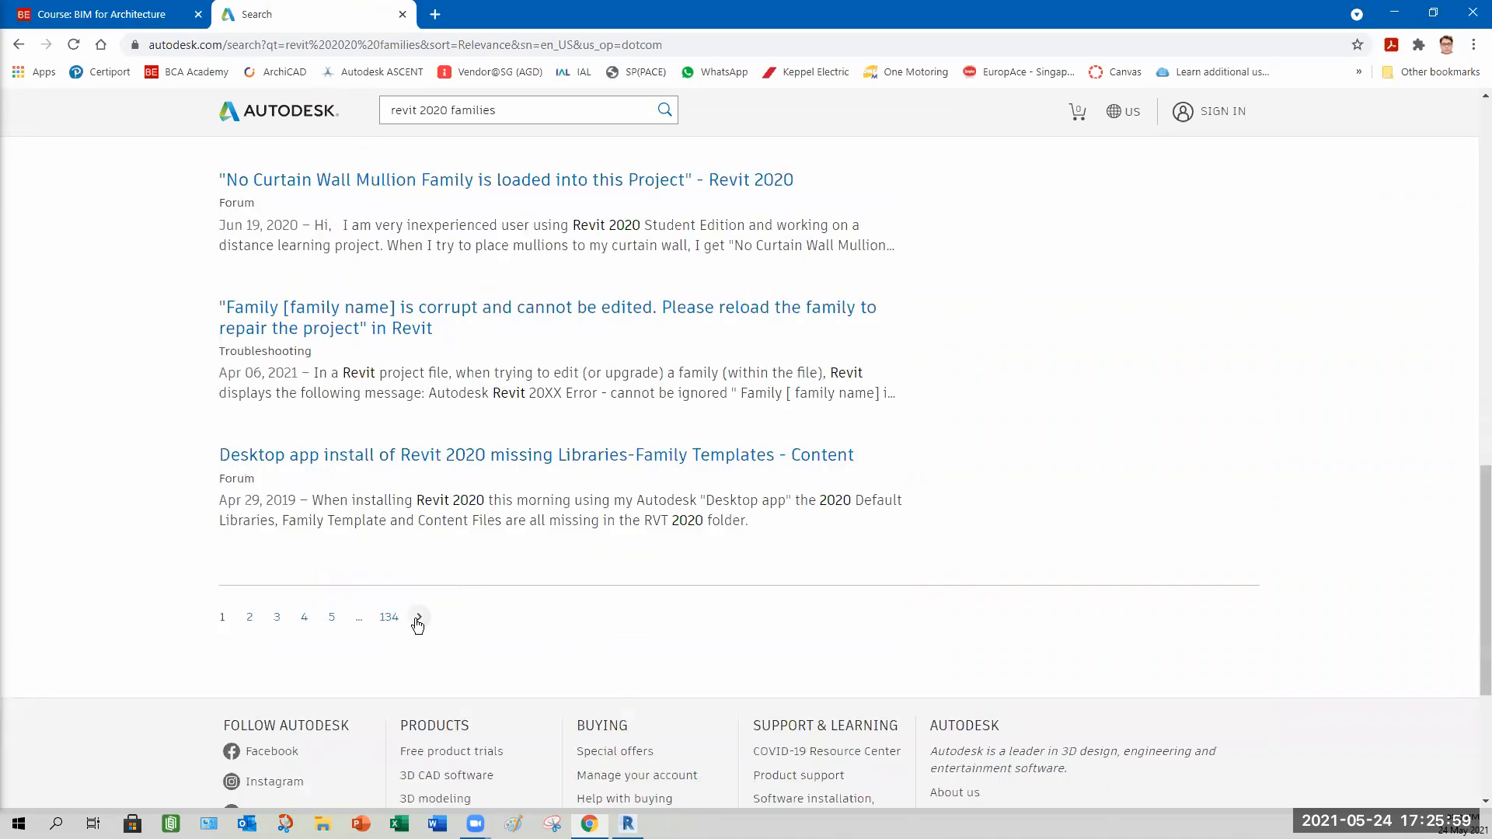
# Browse the second and third pages of the search results.
pyautogui.click(249, 619)
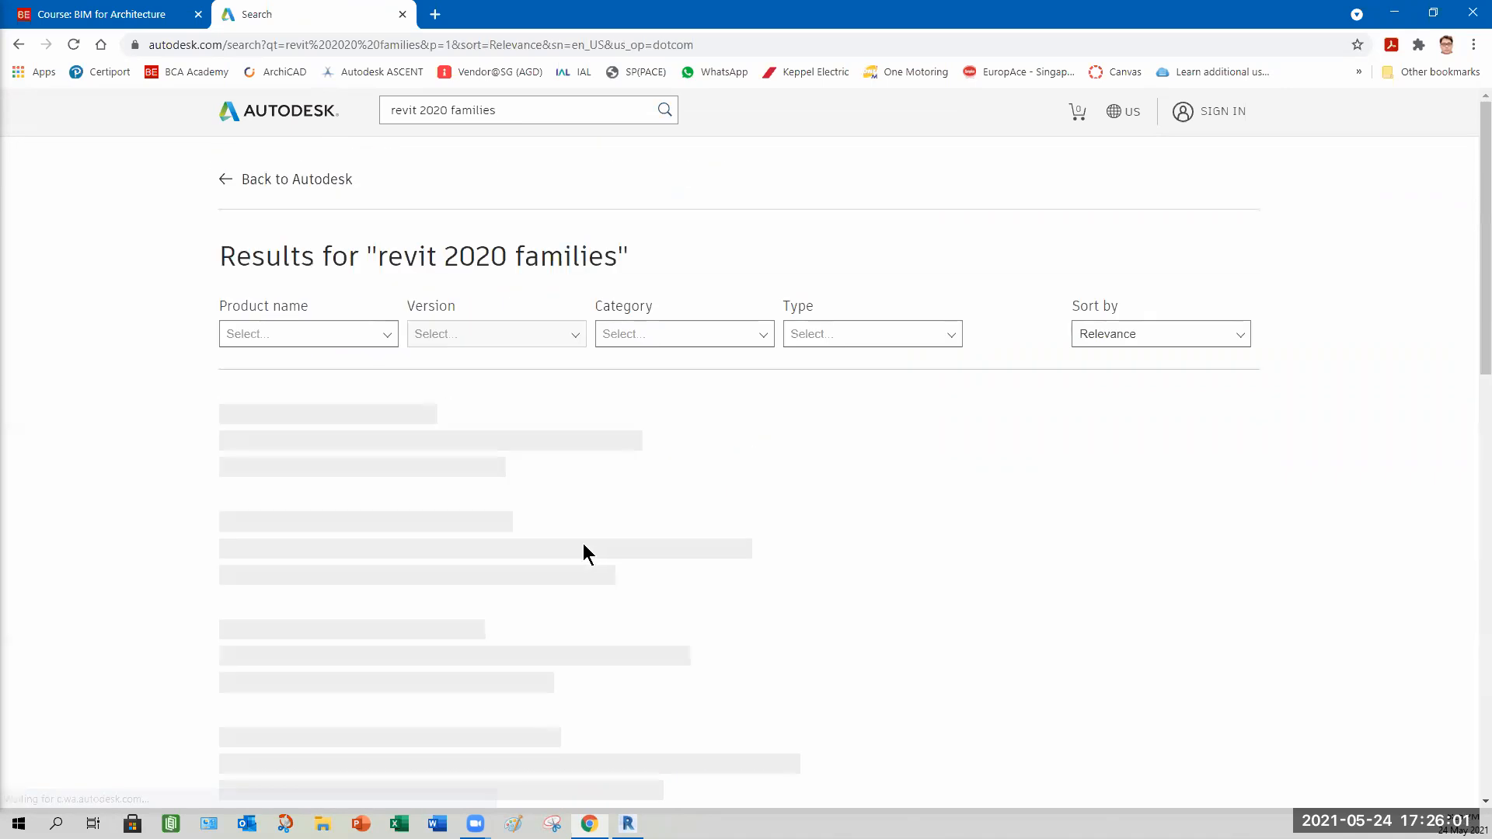
pyautogui.scroll(-3, 578, 545)
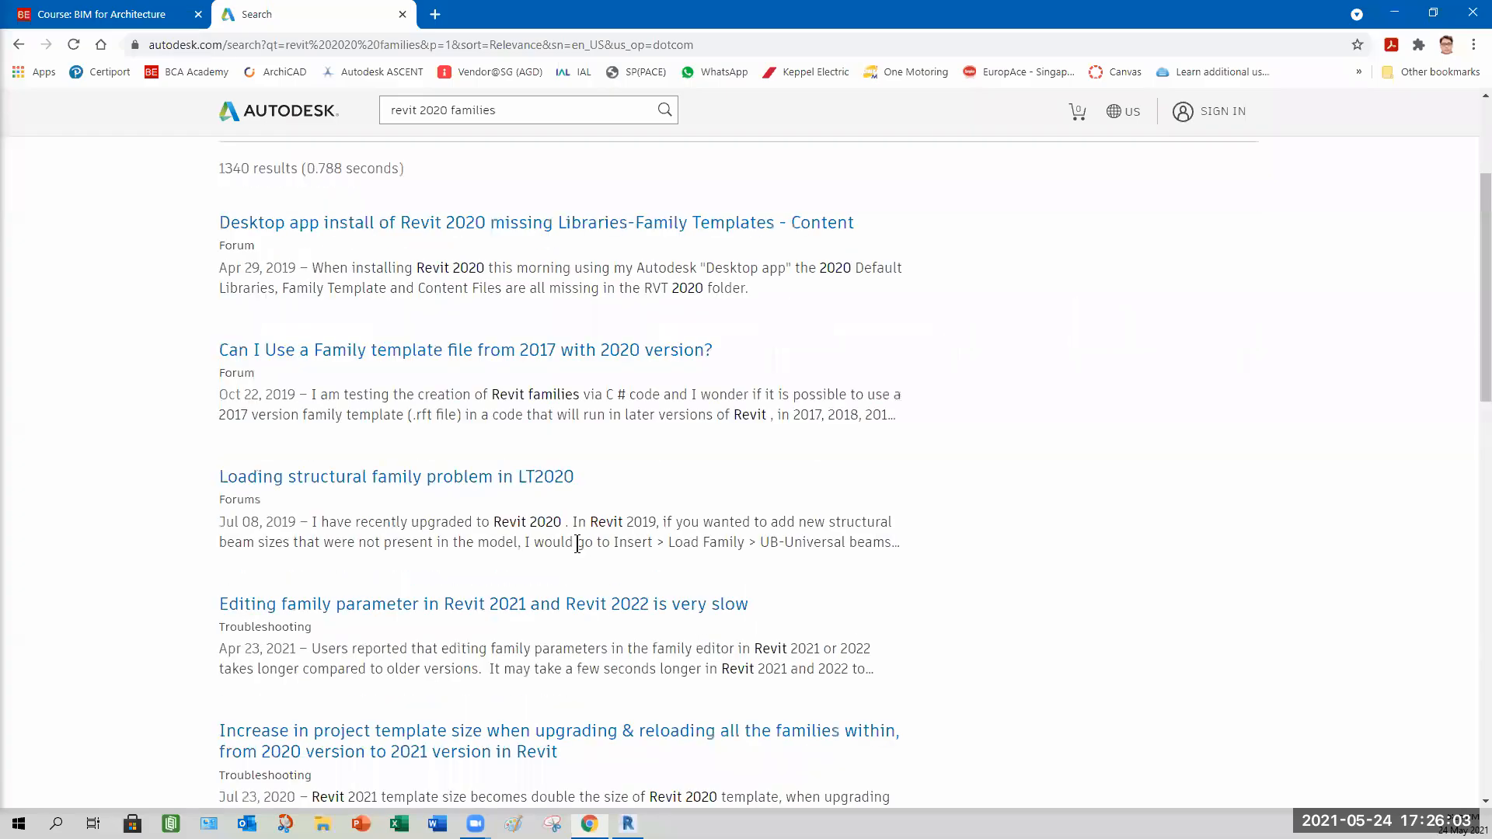
pyautogui.scroll(-6, 577, 543)
pyautogui.scroll(-3, 577, 543)
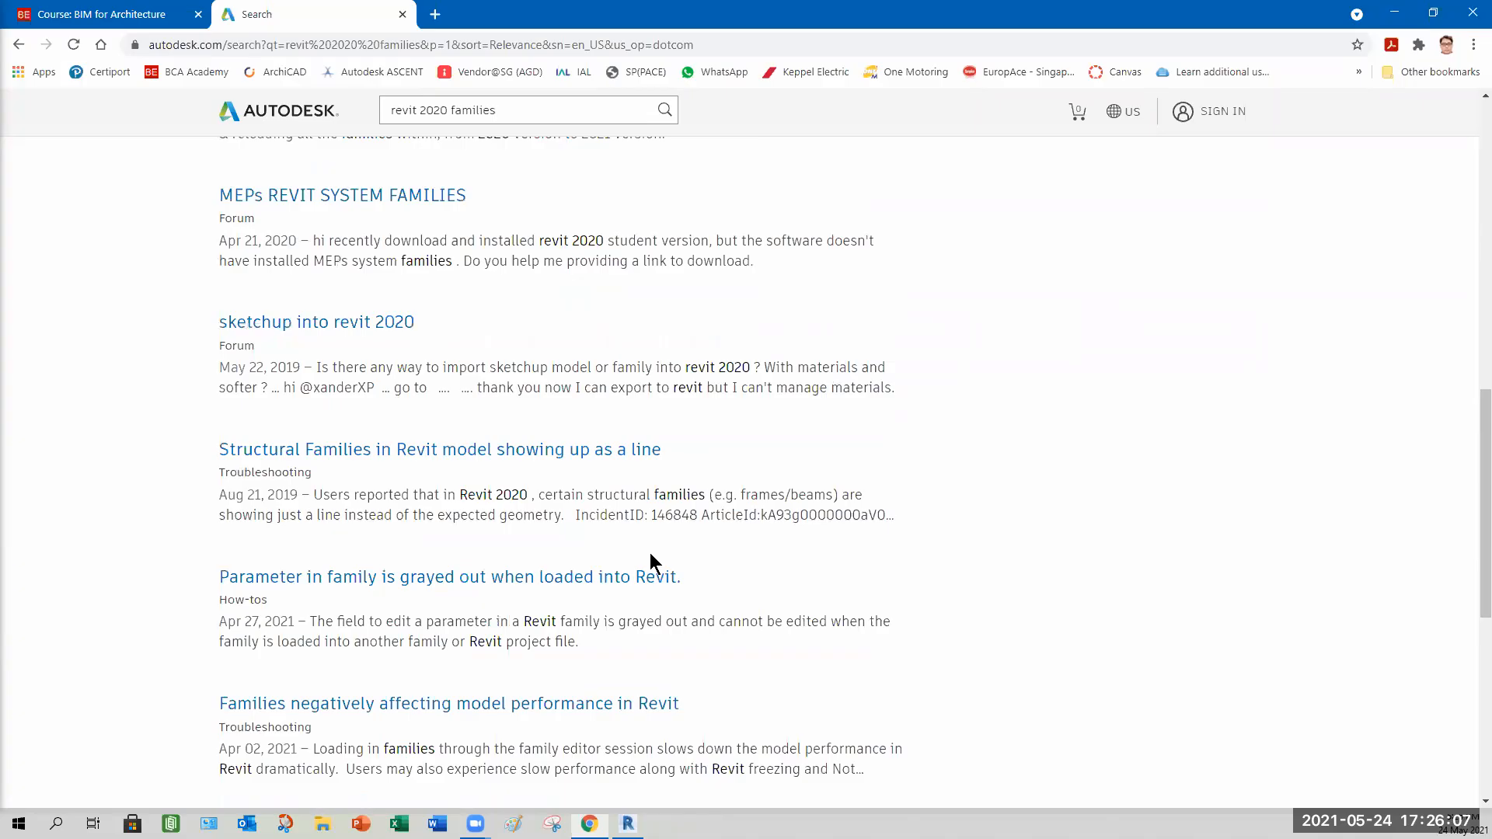
pyautogui.scroll(-3, 645, 554)
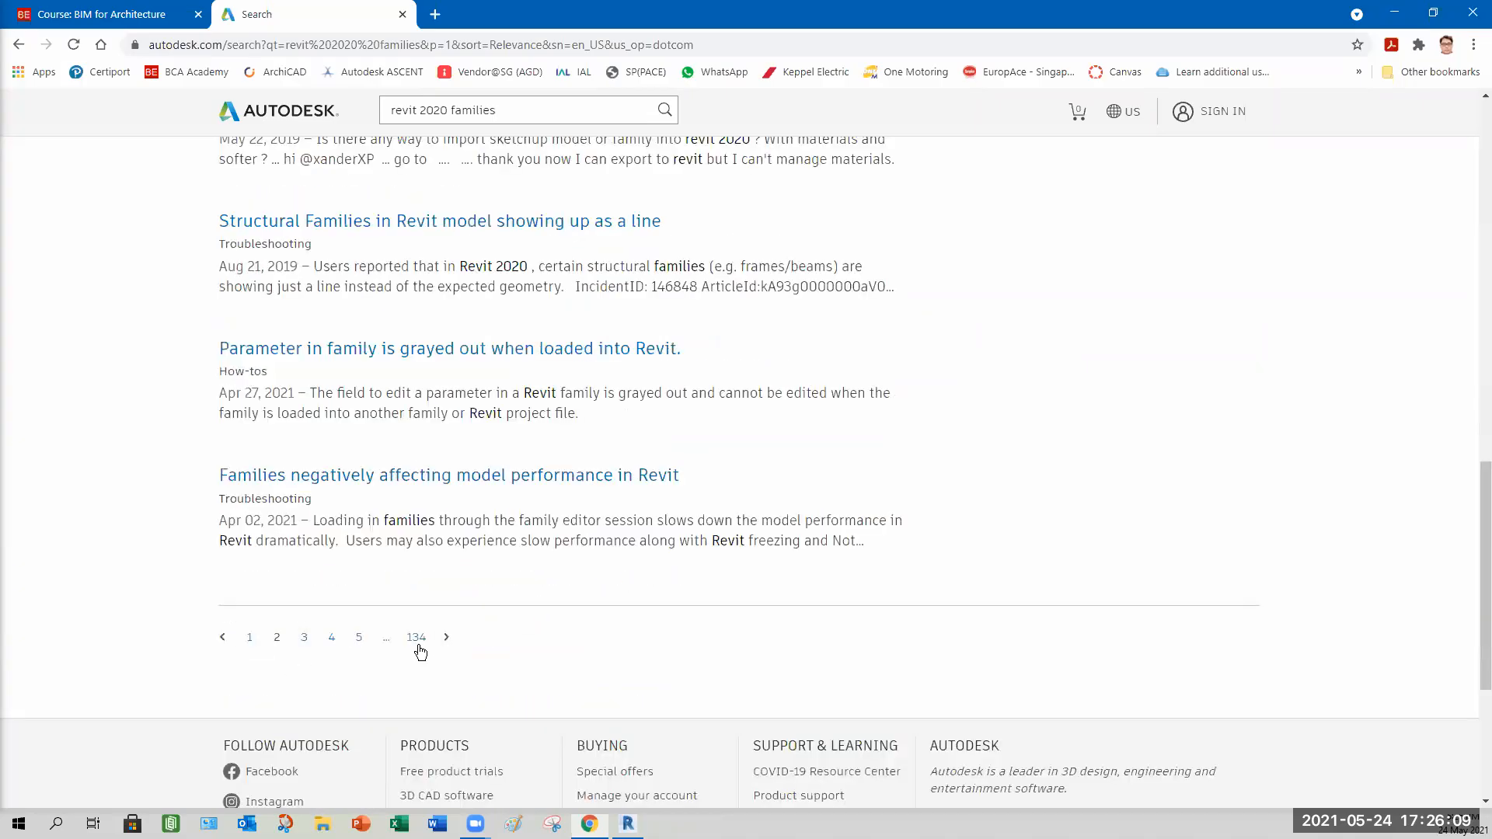
pyautogui.click(446, 637)
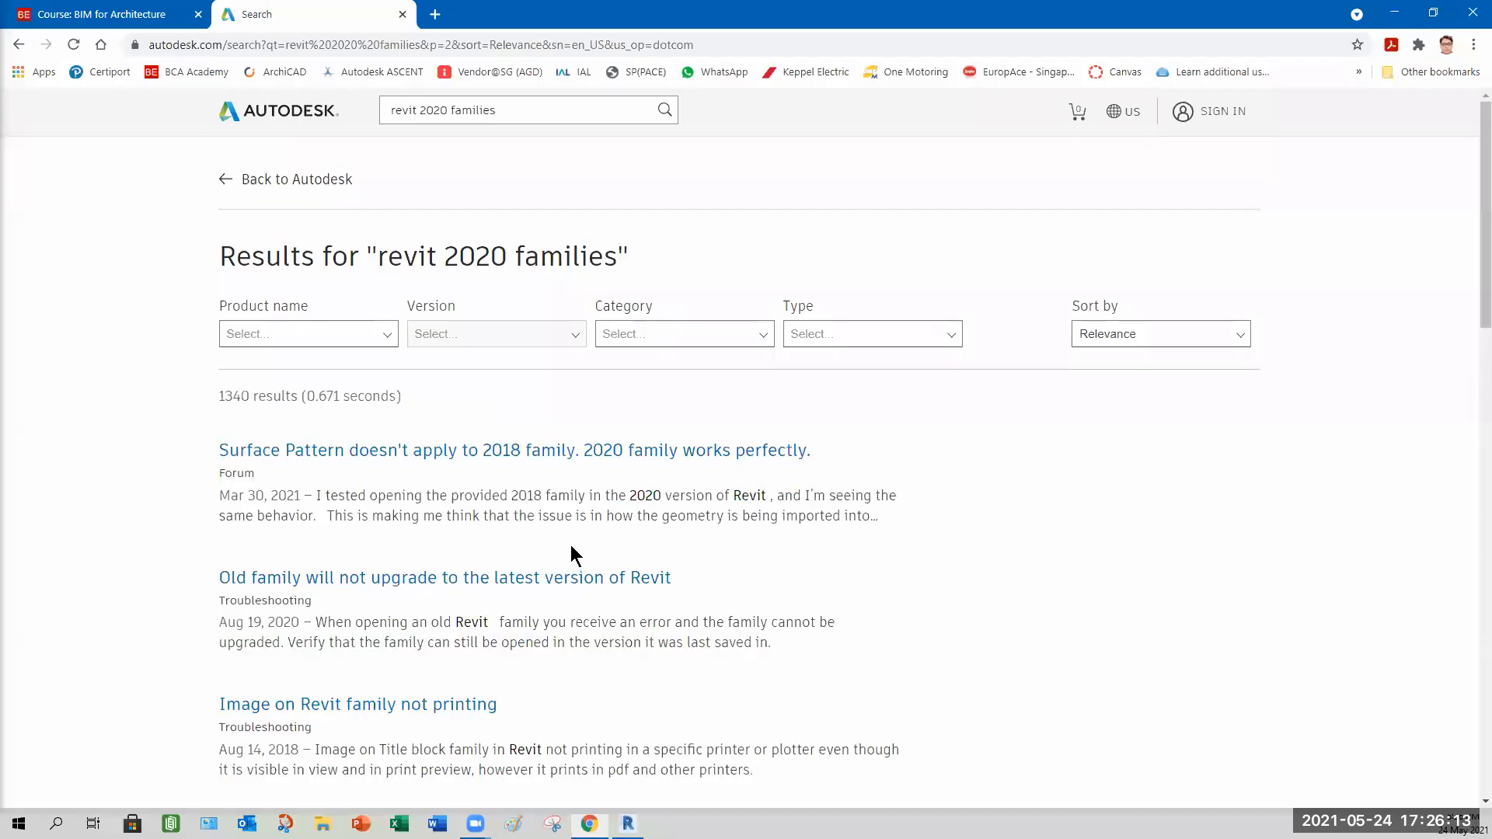
pyautogui.scroll(-3, 571, 552)
pyautogui.scroll(-12, 570, 546)
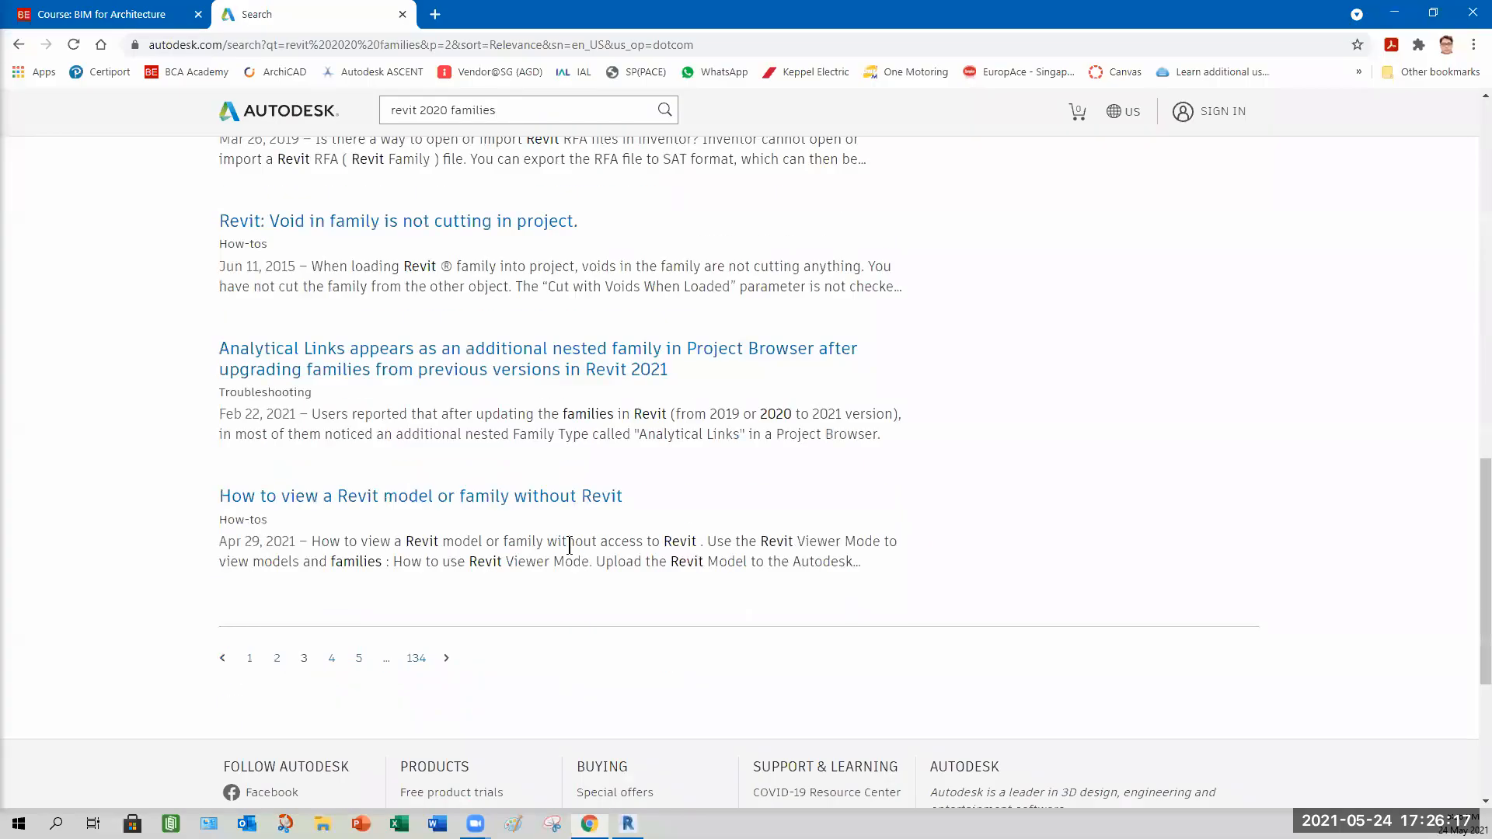
pyautogui.scroll(12, 569, 546)
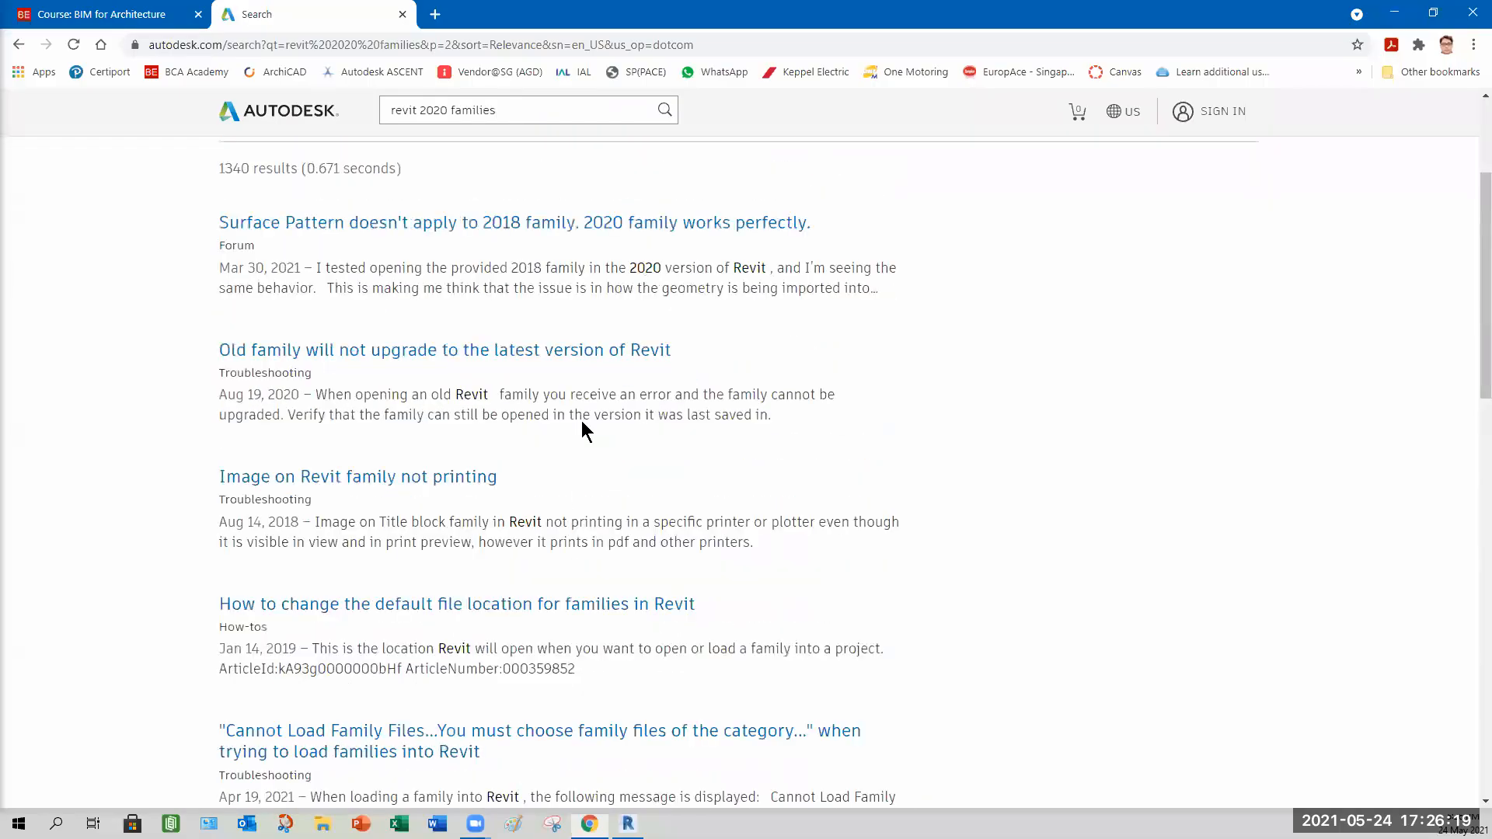
pyautogui.scroll(3, 581, 421)
# Change the site search to revit 2020 family.
pyautogui.click(507, 111)
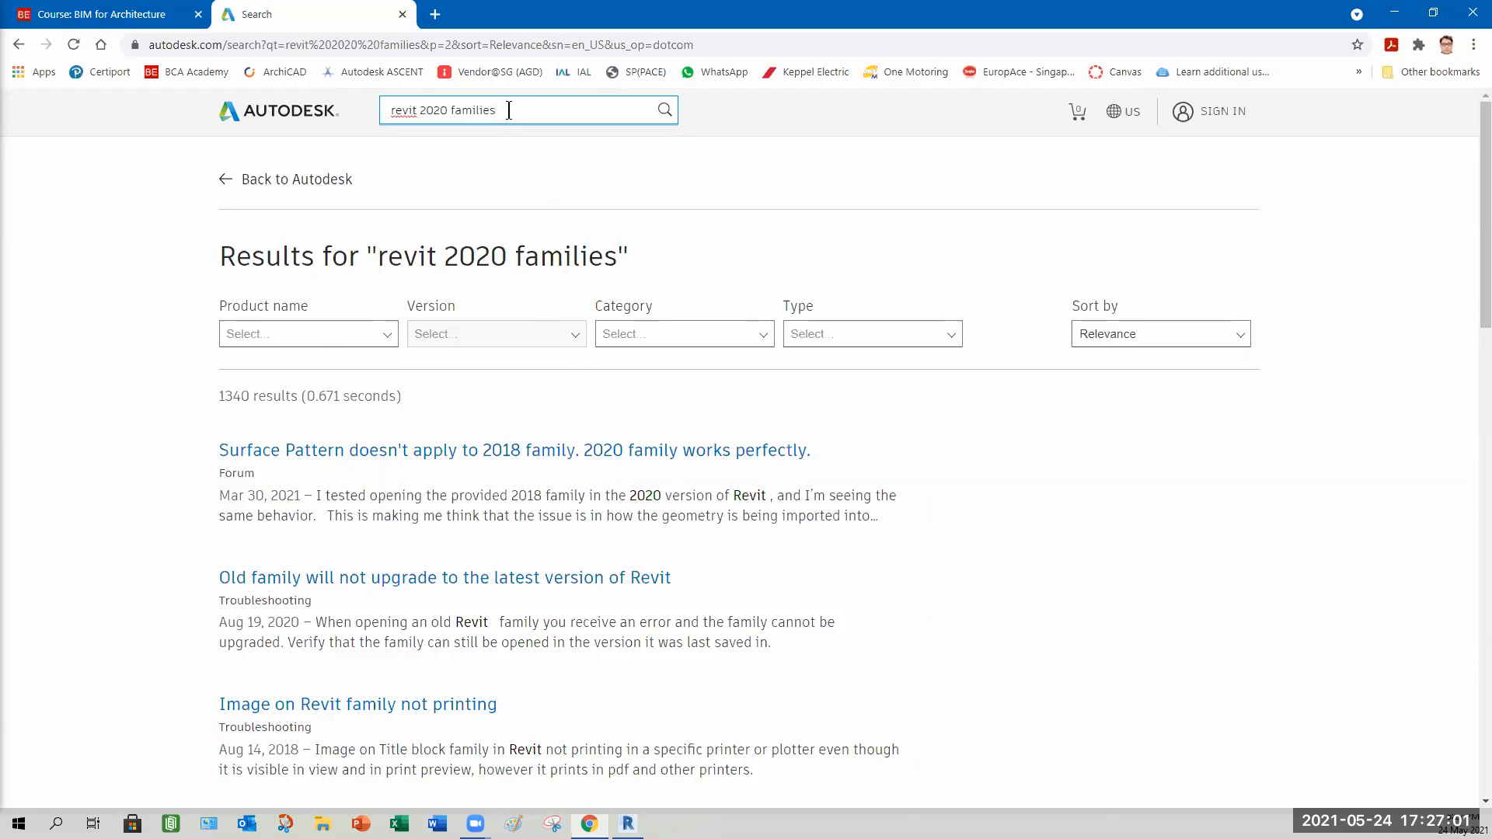
pyautogui.press('BackSpace')
pyautogui.press('BackSpace')
pyautogui.write('y')
pyautogui.press('Return')
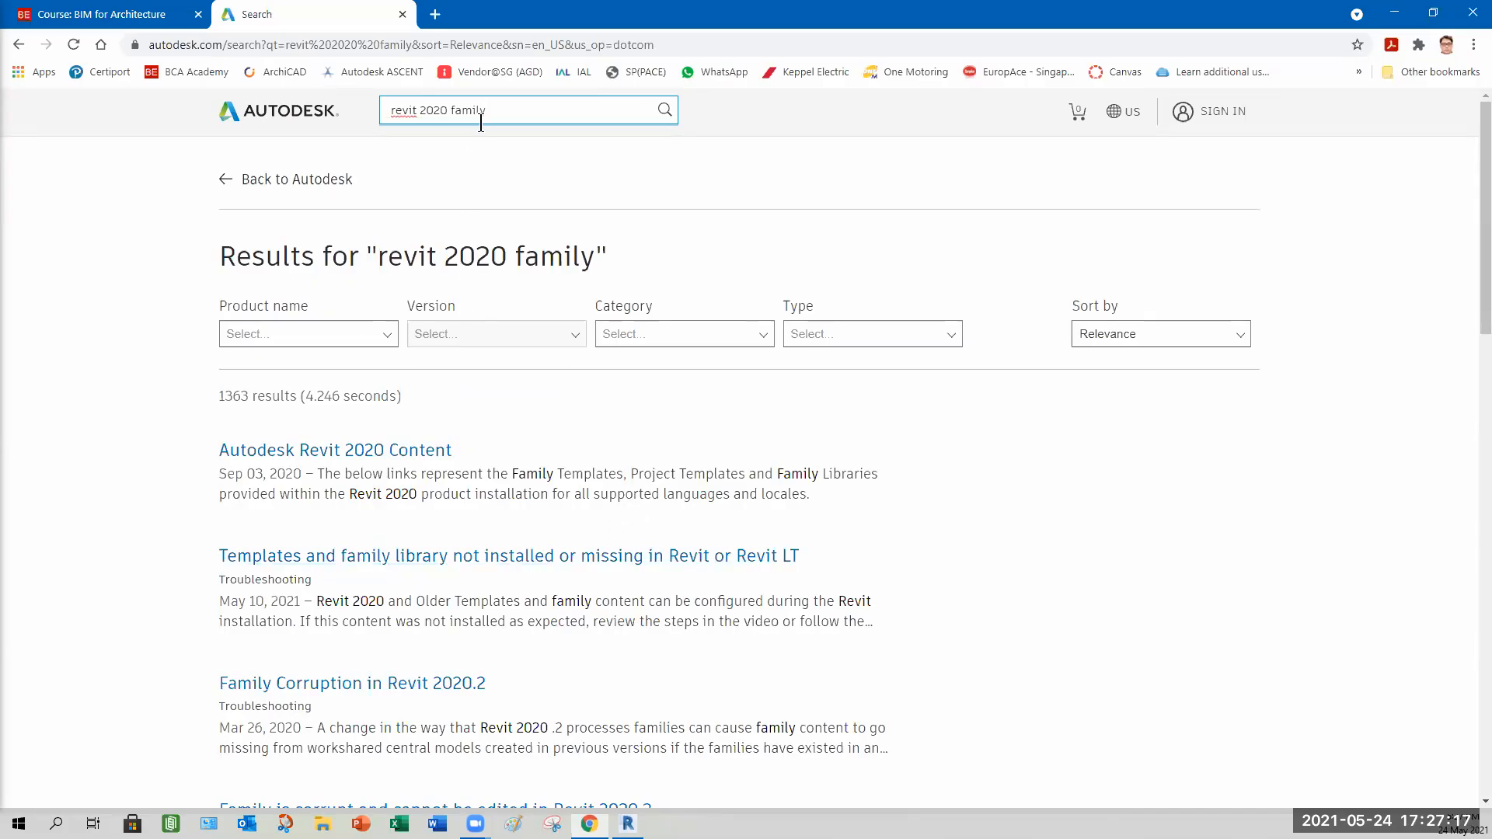
# Open the Autodesk Revit 2020 Content article, browse its content download list, and close the tab.
pyautogui.click(369, 455)
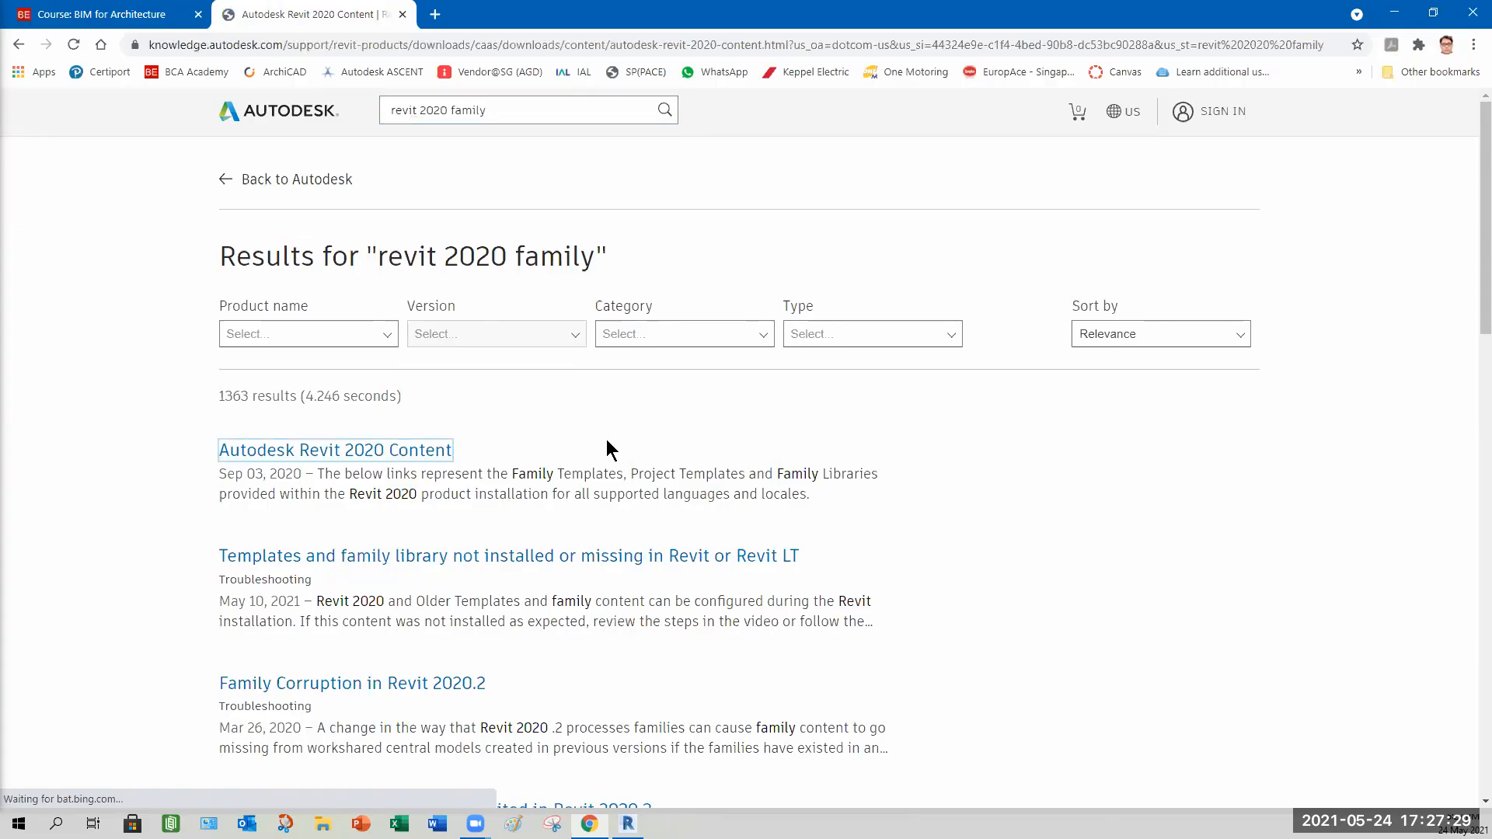
pyautogui.scroll(-5, 751, 497)
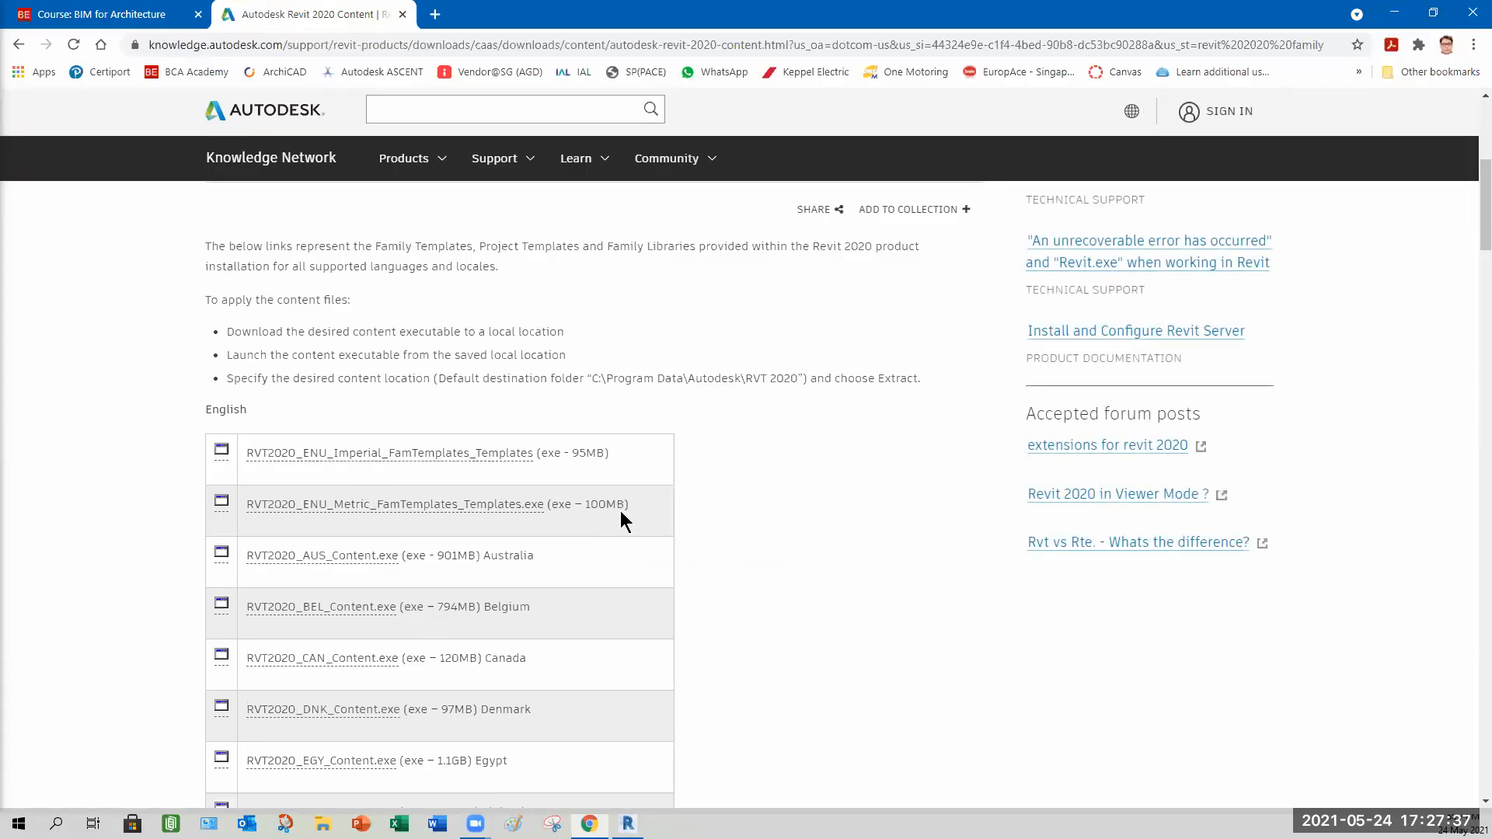
pyautogui.scroll(-20, 644, 535)
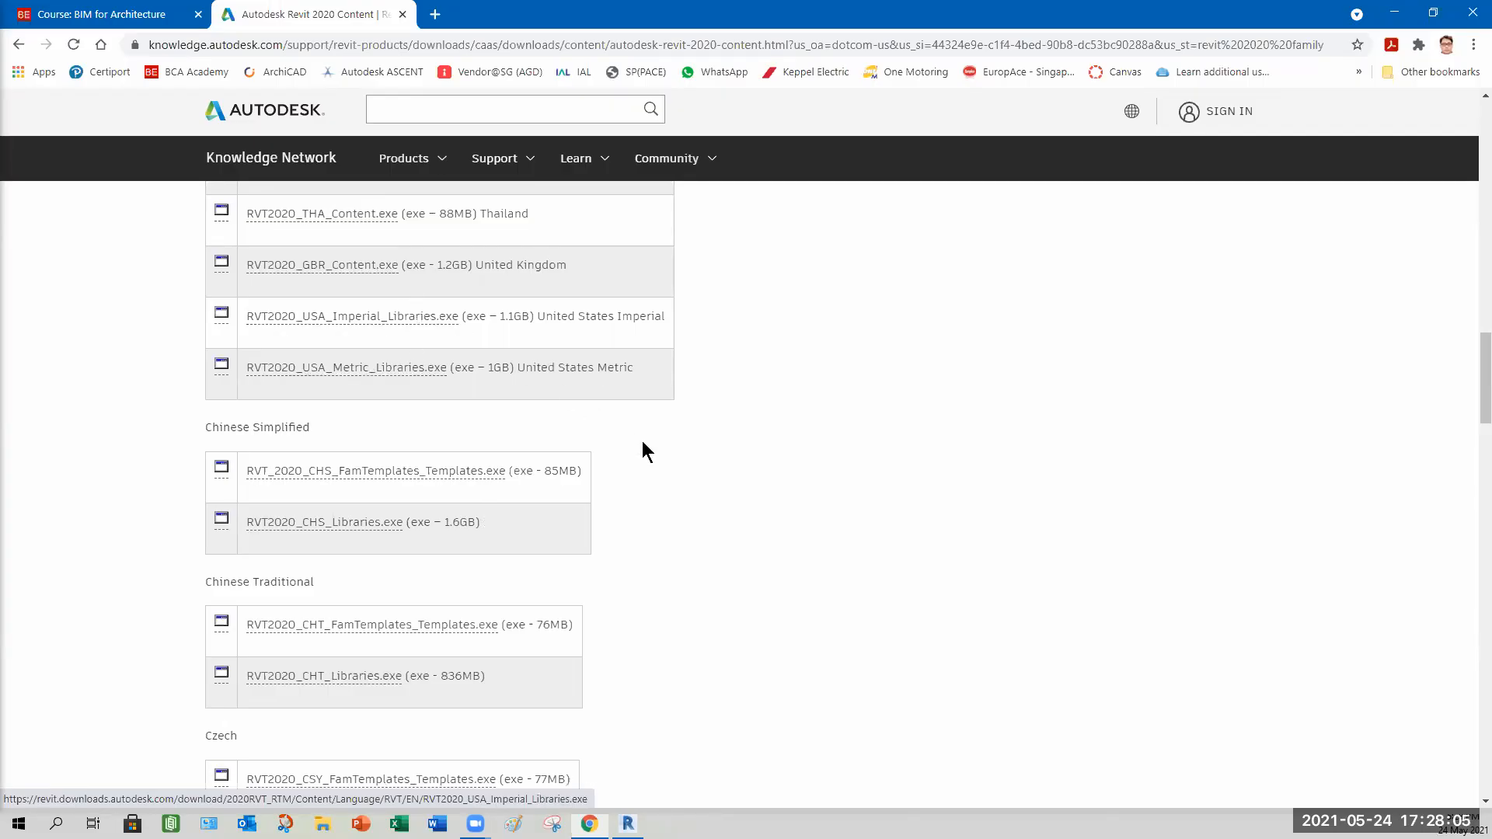
pyautogui.scroll(3, 686, 509)
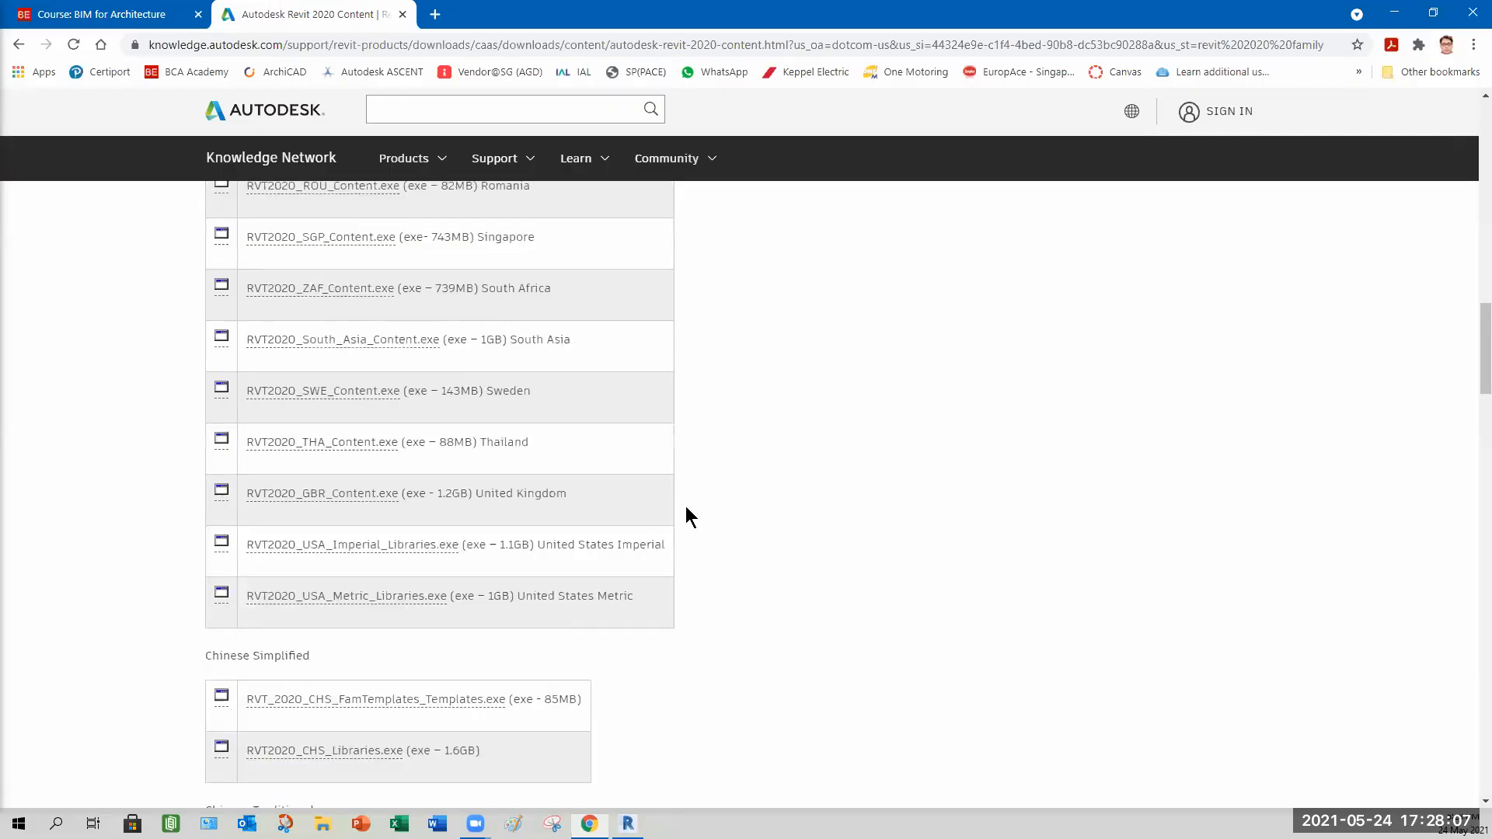
pyautogui.scroll(3, 686, 508)
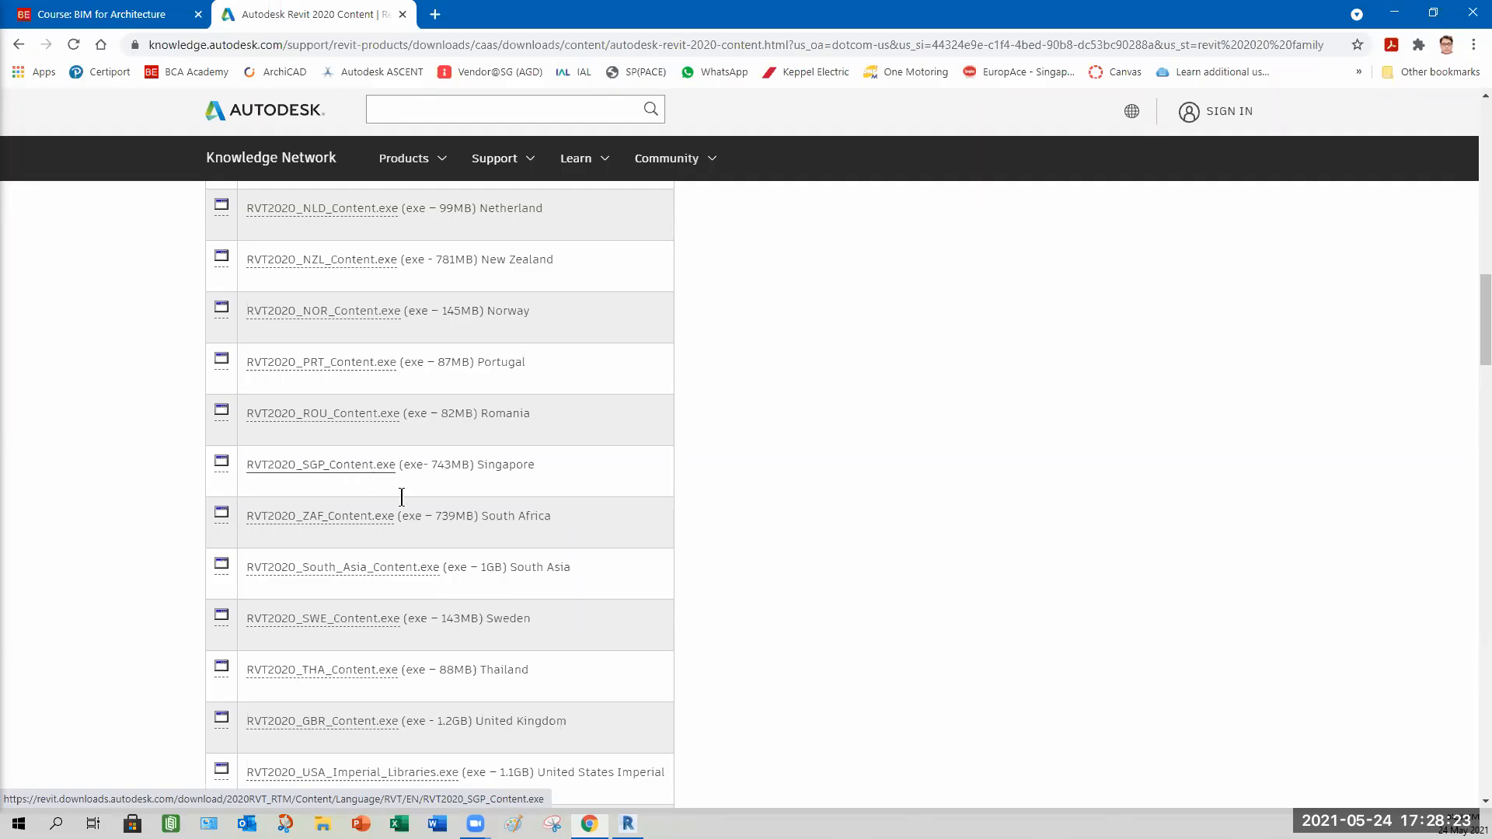
pyautogui.scroll(-3, 435, 536)
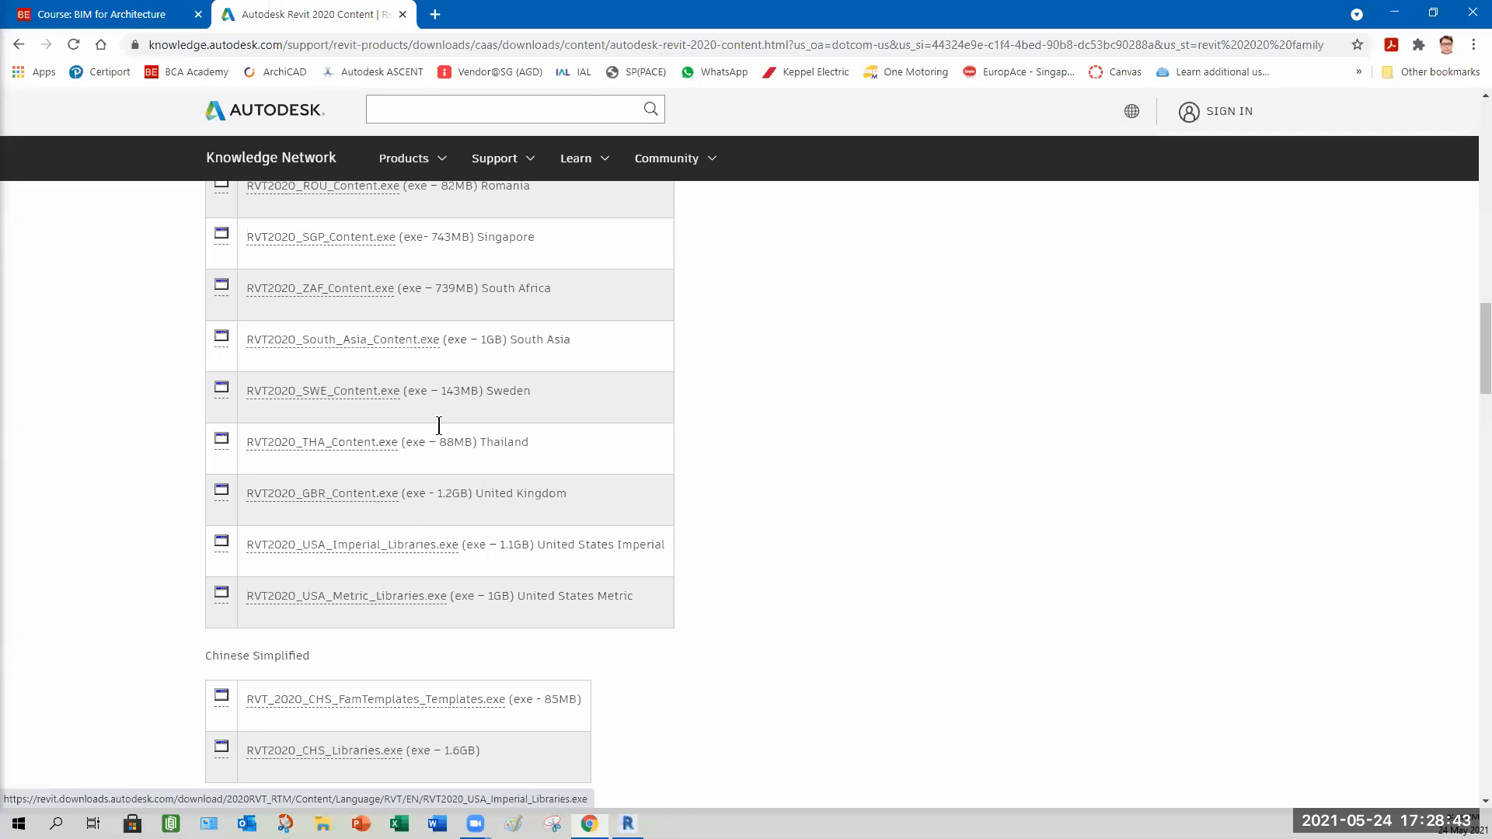
pyautogui.click(404, 14)
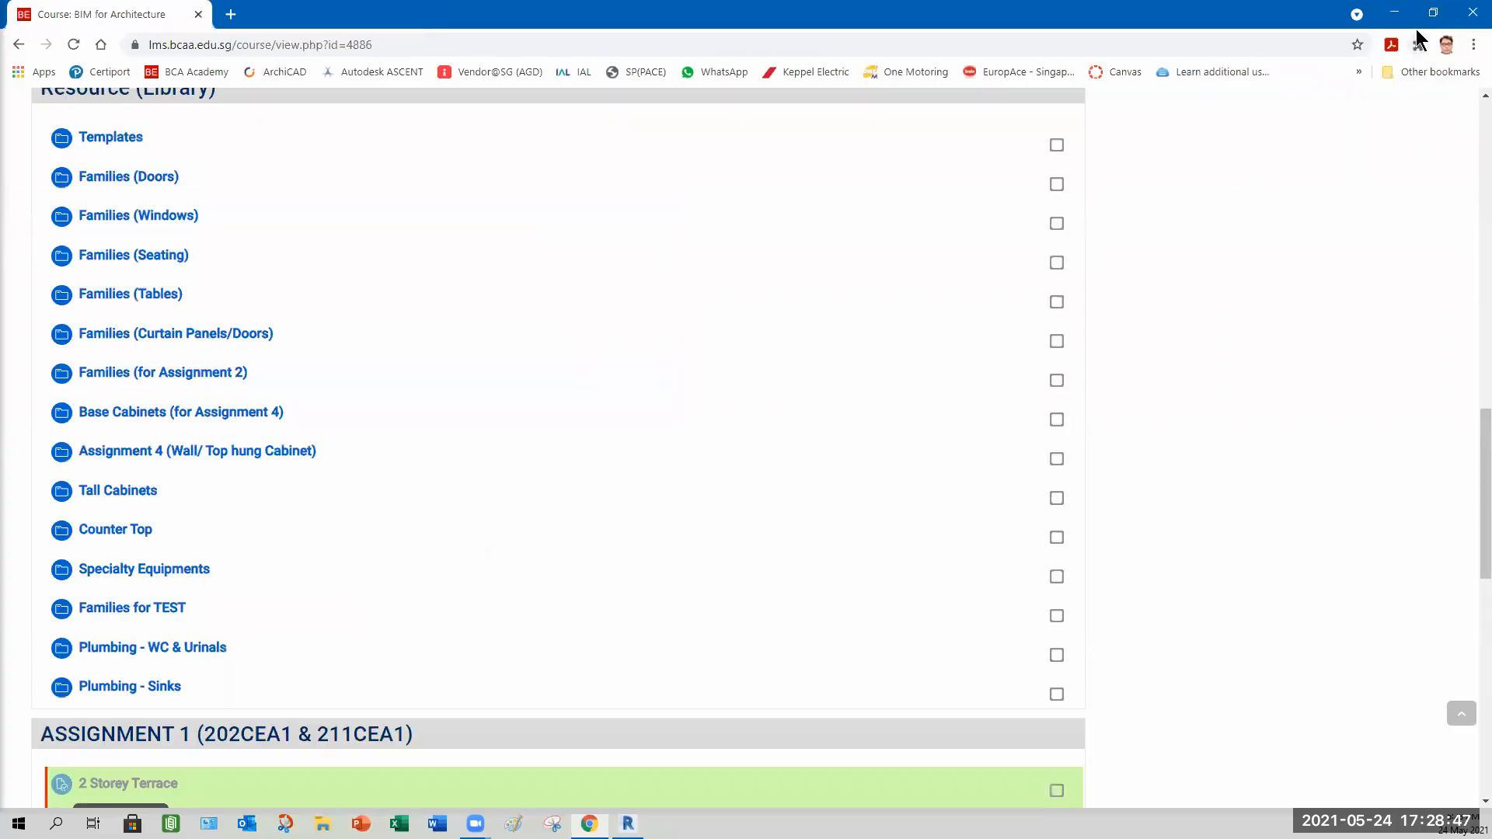
# Return to Revit and set the beam type's b dimension to 200 and h to 450.
pyautogui.click(1394, 13)
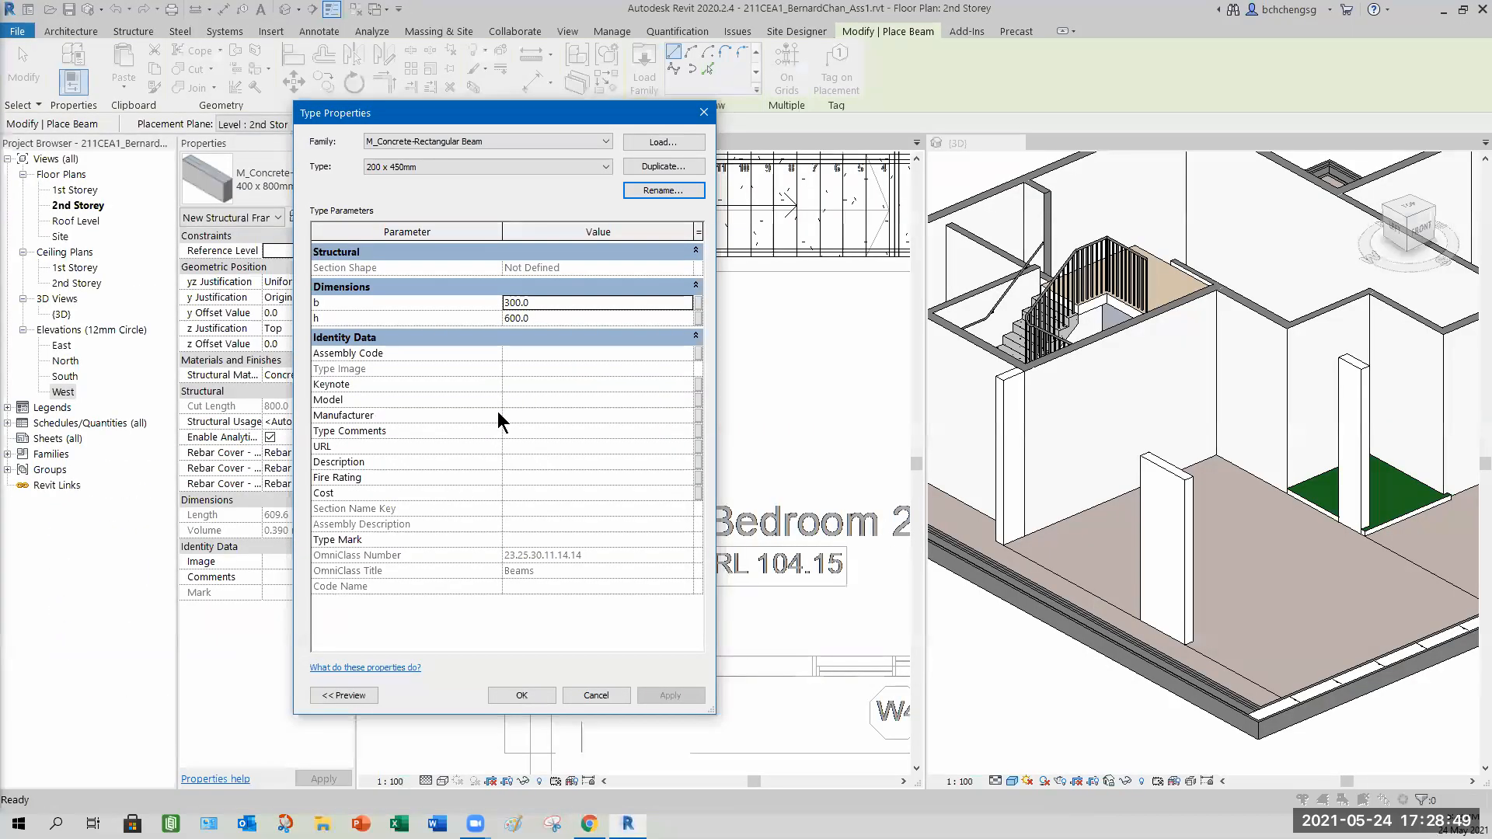
pyautogui.click(544, 301)
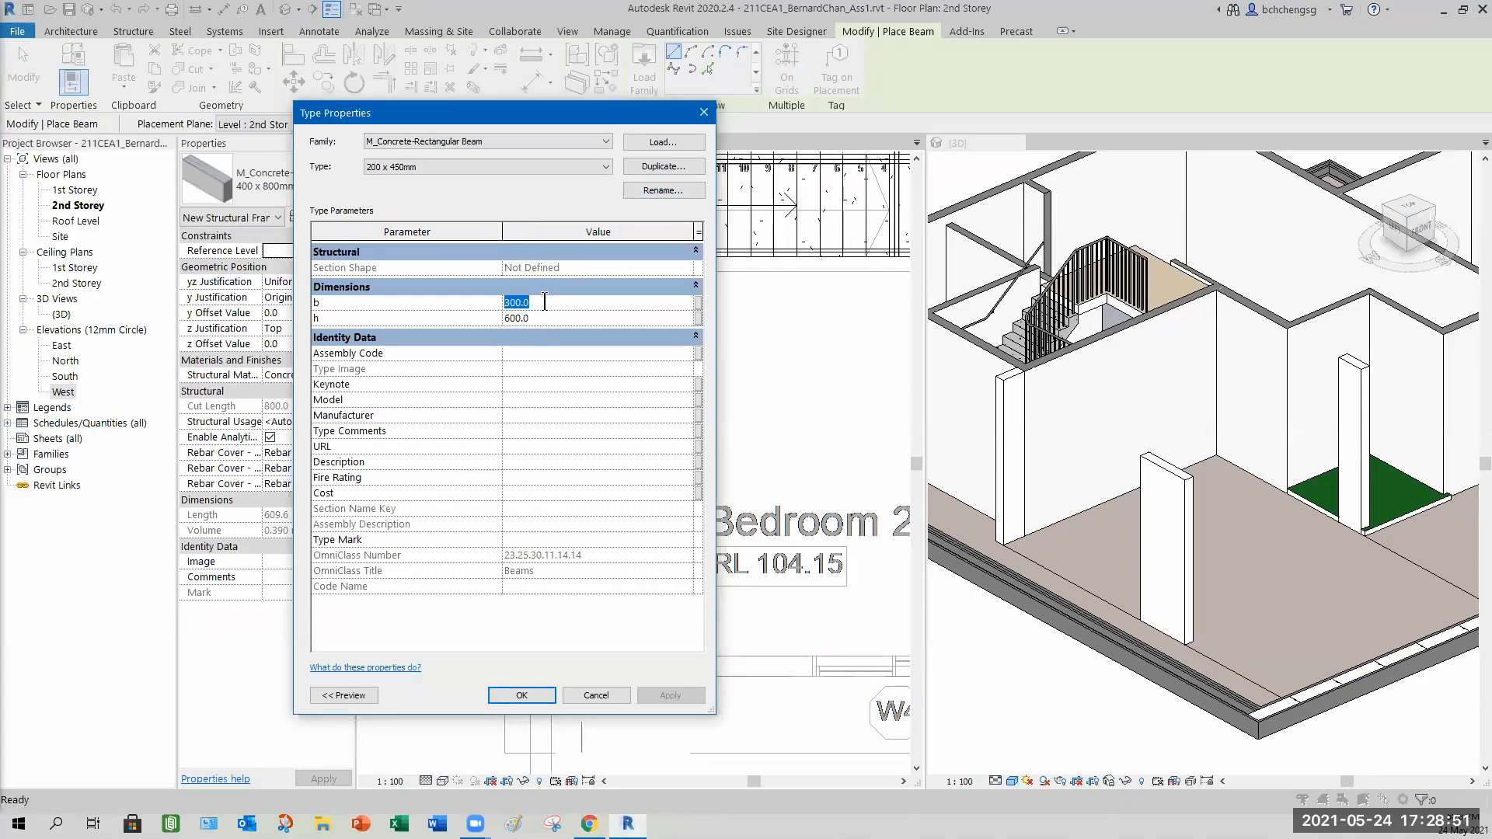
pyautogui.write('200')
pyautogui.click(547, 317)
pyautogui.write('450')
pyautogui.click(529, 692)
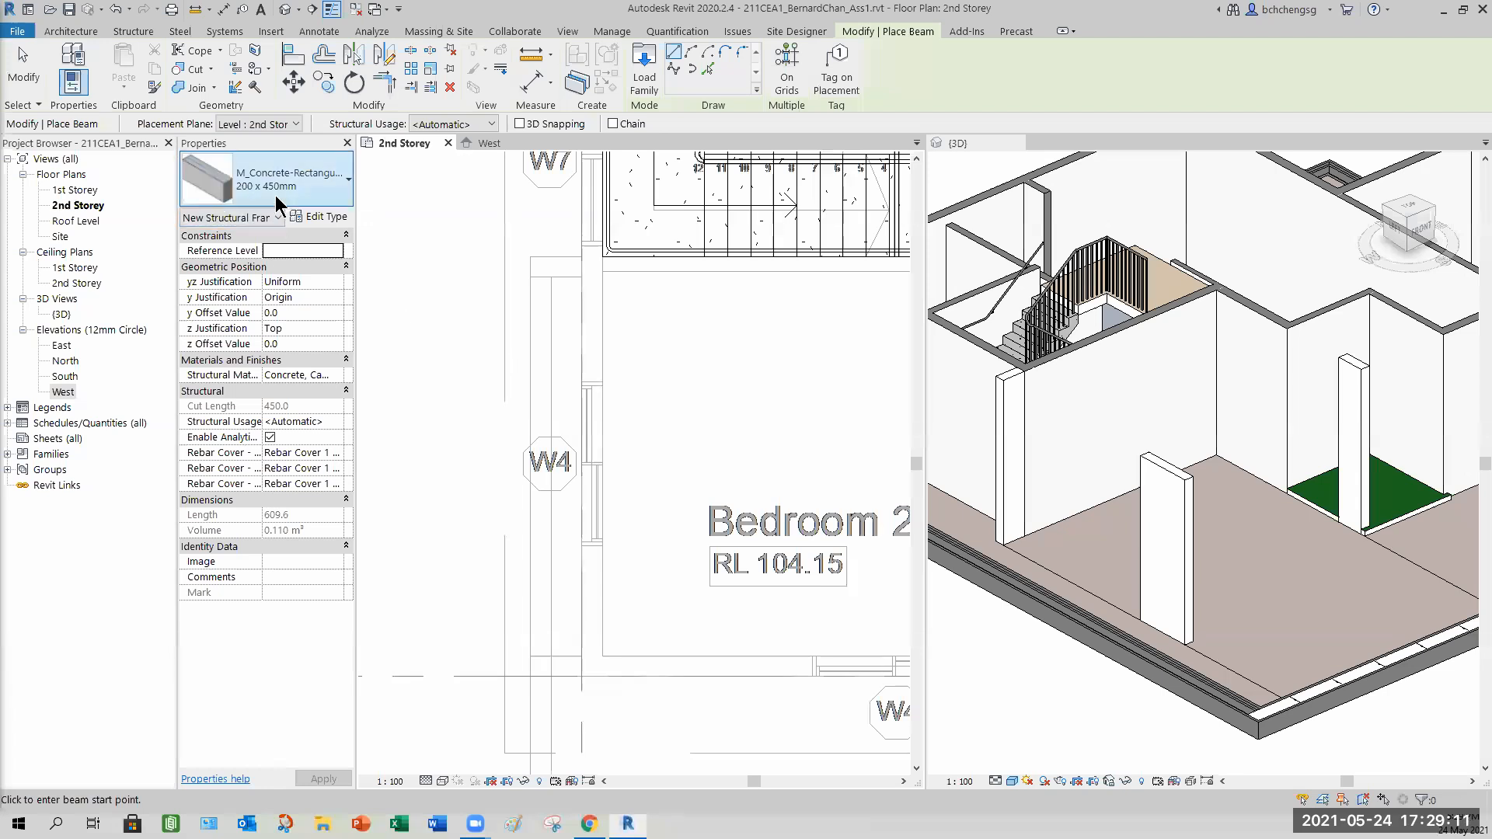
# Set the beam's y Justification to Origin and draw a beam along wall W4 between its top and bottom endpoints.
pyautogui.moveTo(229, 185)
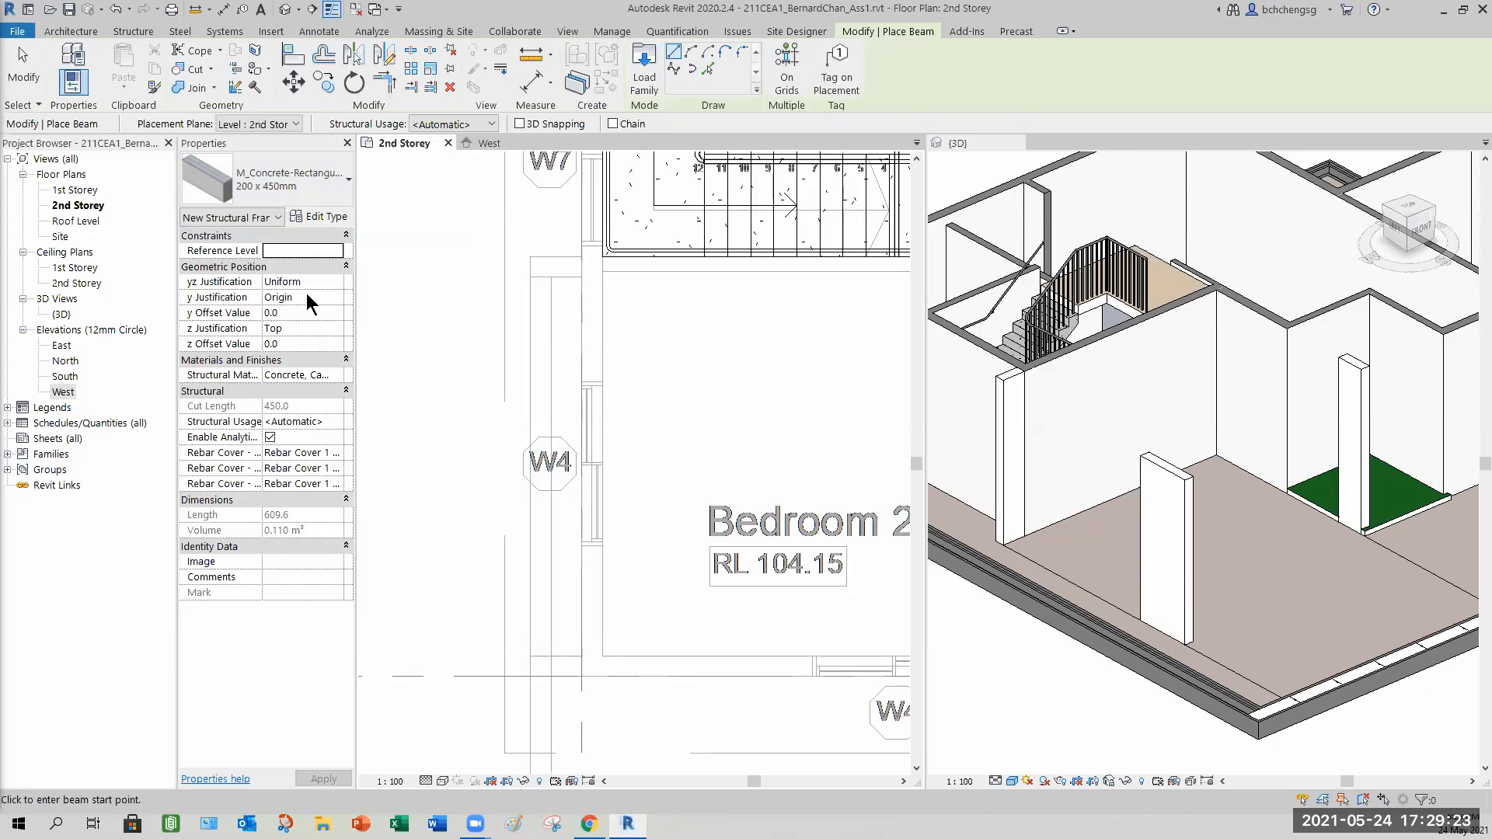
pyautogui.click(333, 300)
pyautogui.click(336, 299)
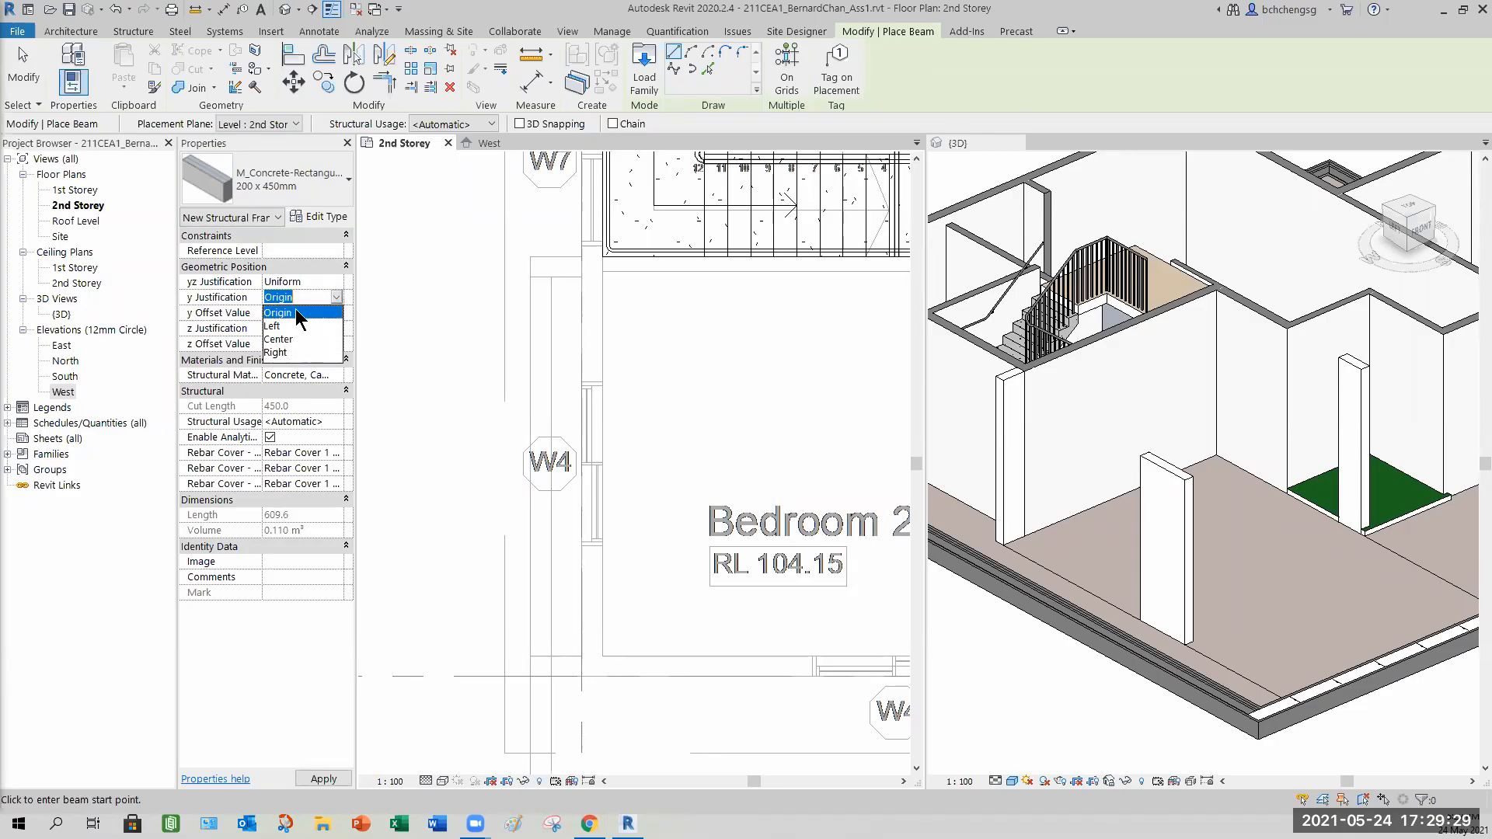
pyautogui.click(338, 297)
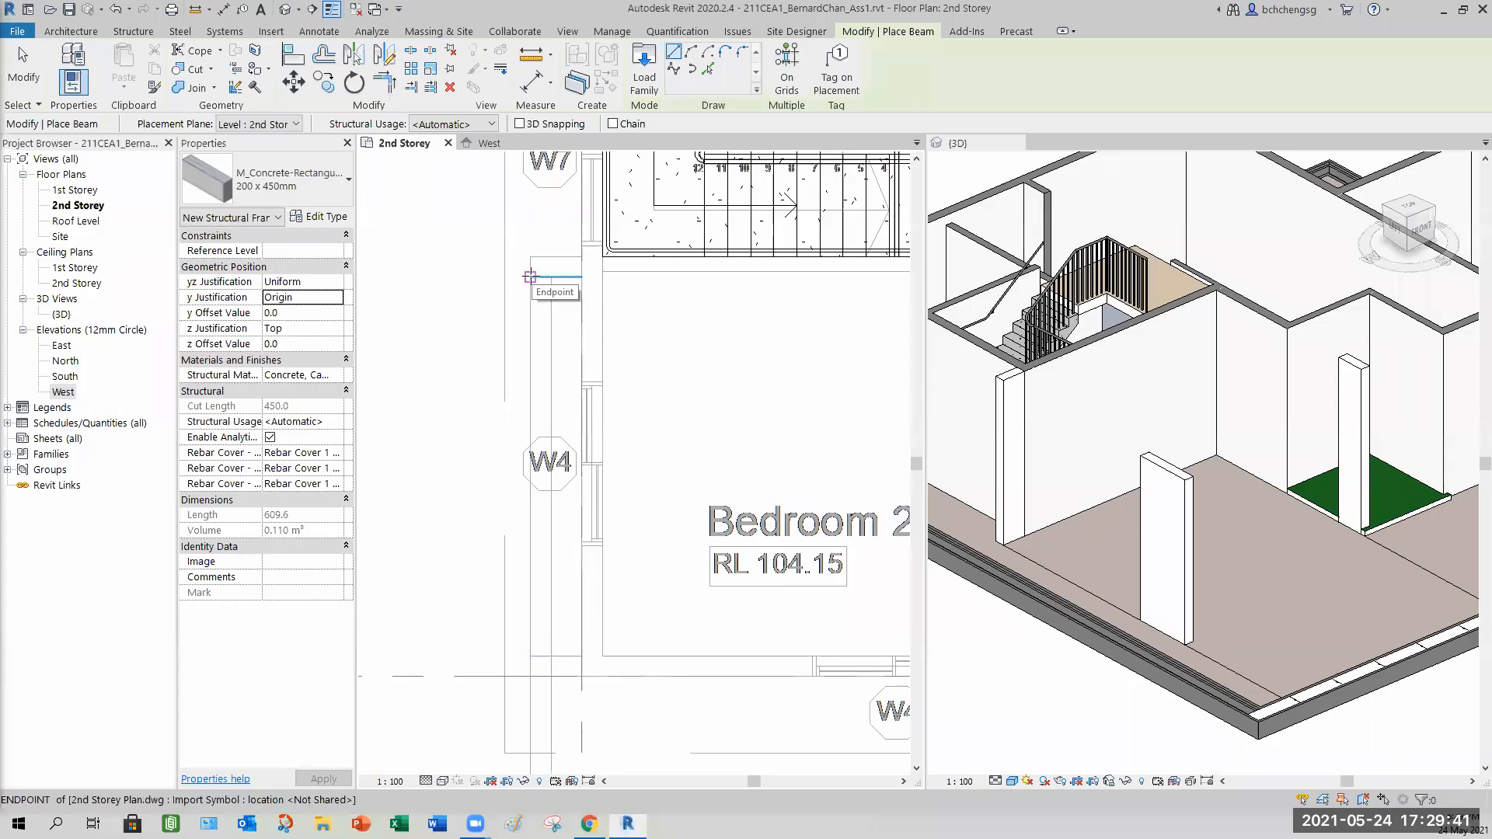
pyautogui.click(307, 296)
pyautogui.click(336, 296)
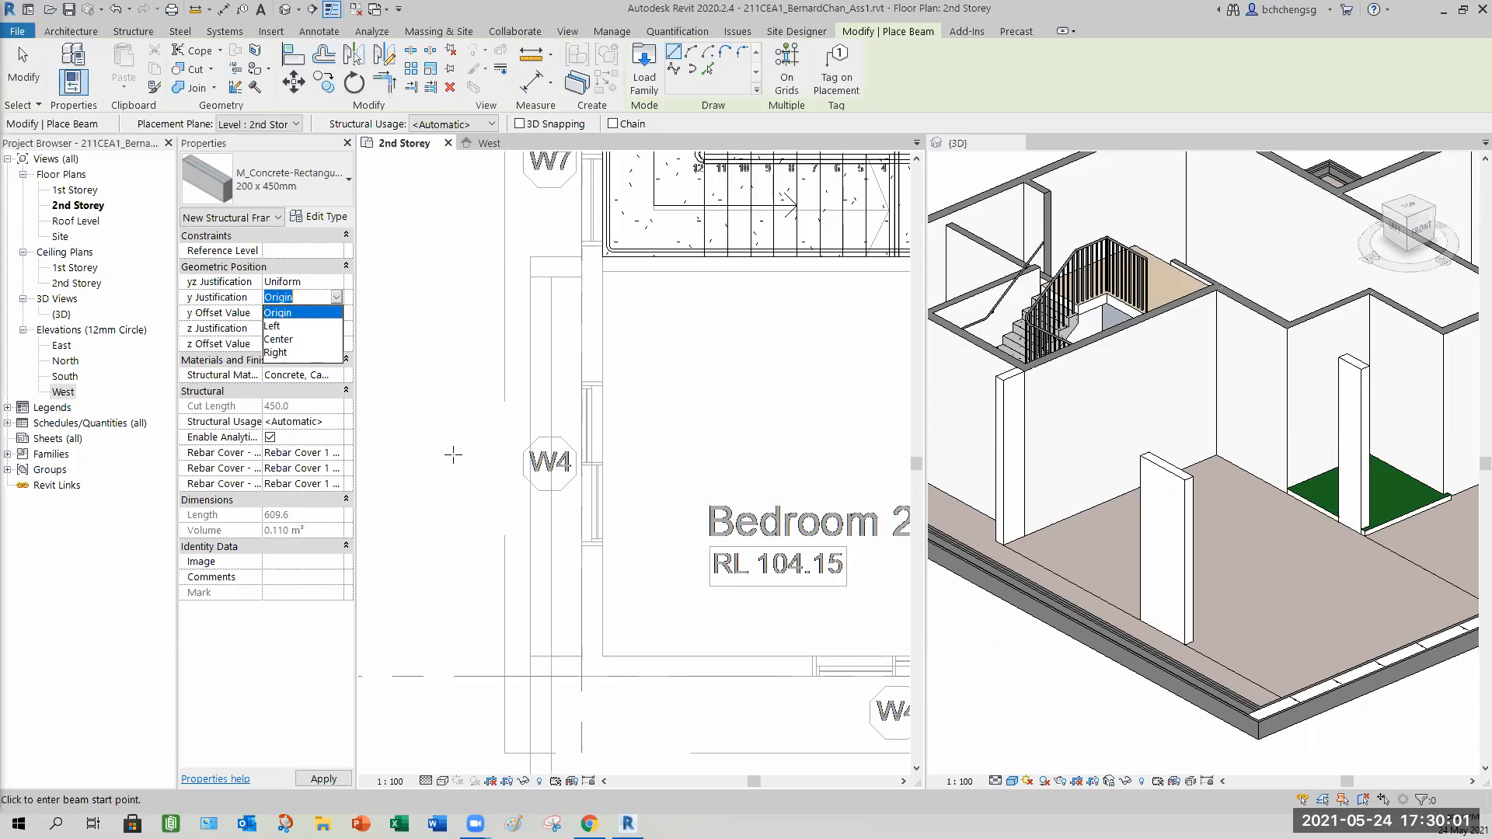
pyautogui.click(277, 313)
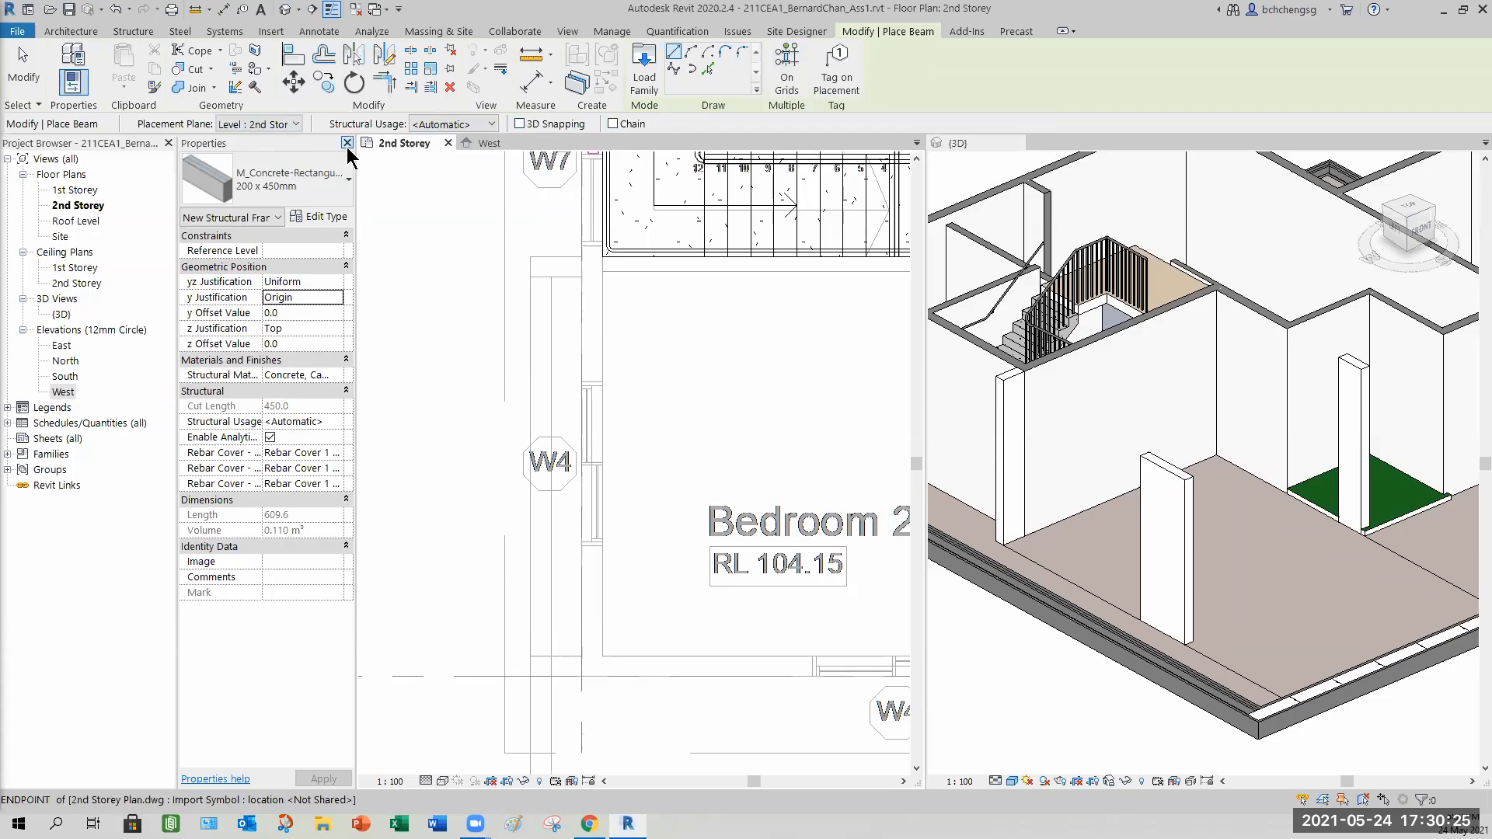
pyautogui.click(529, 277)
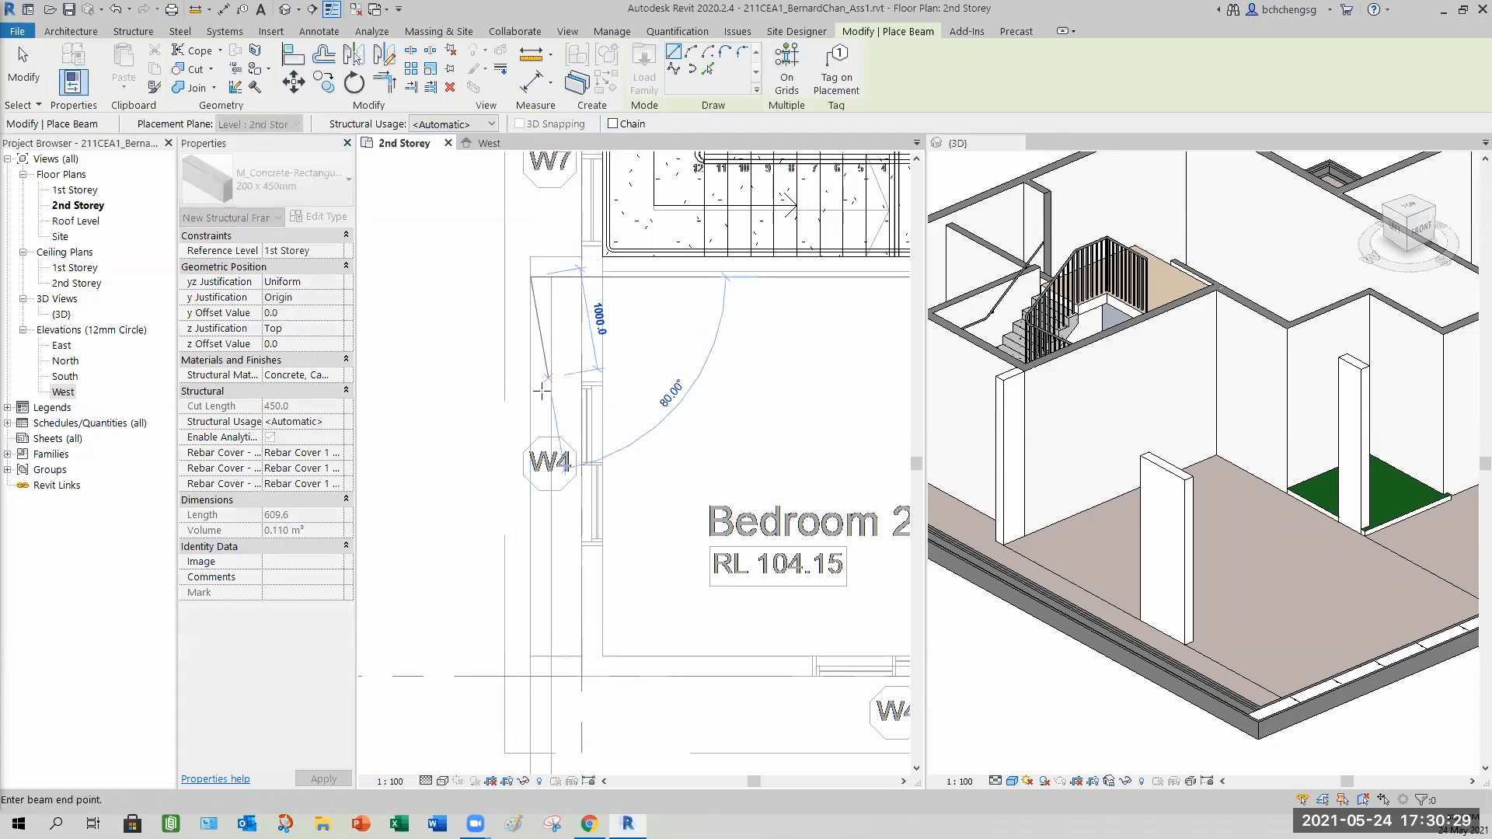
pyautogui.click(529, 655)
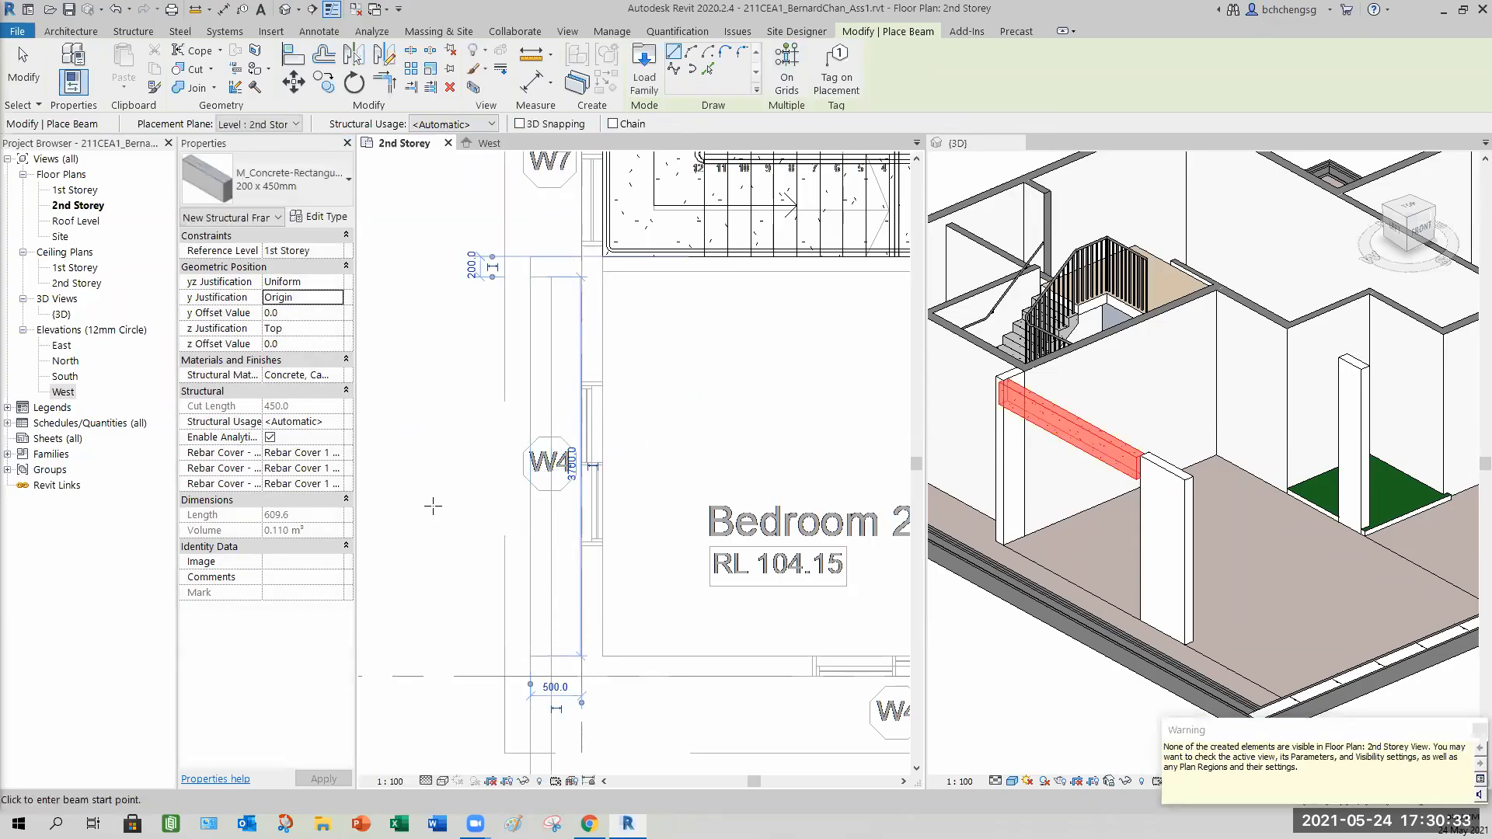
pyautogui.click(37, 71)
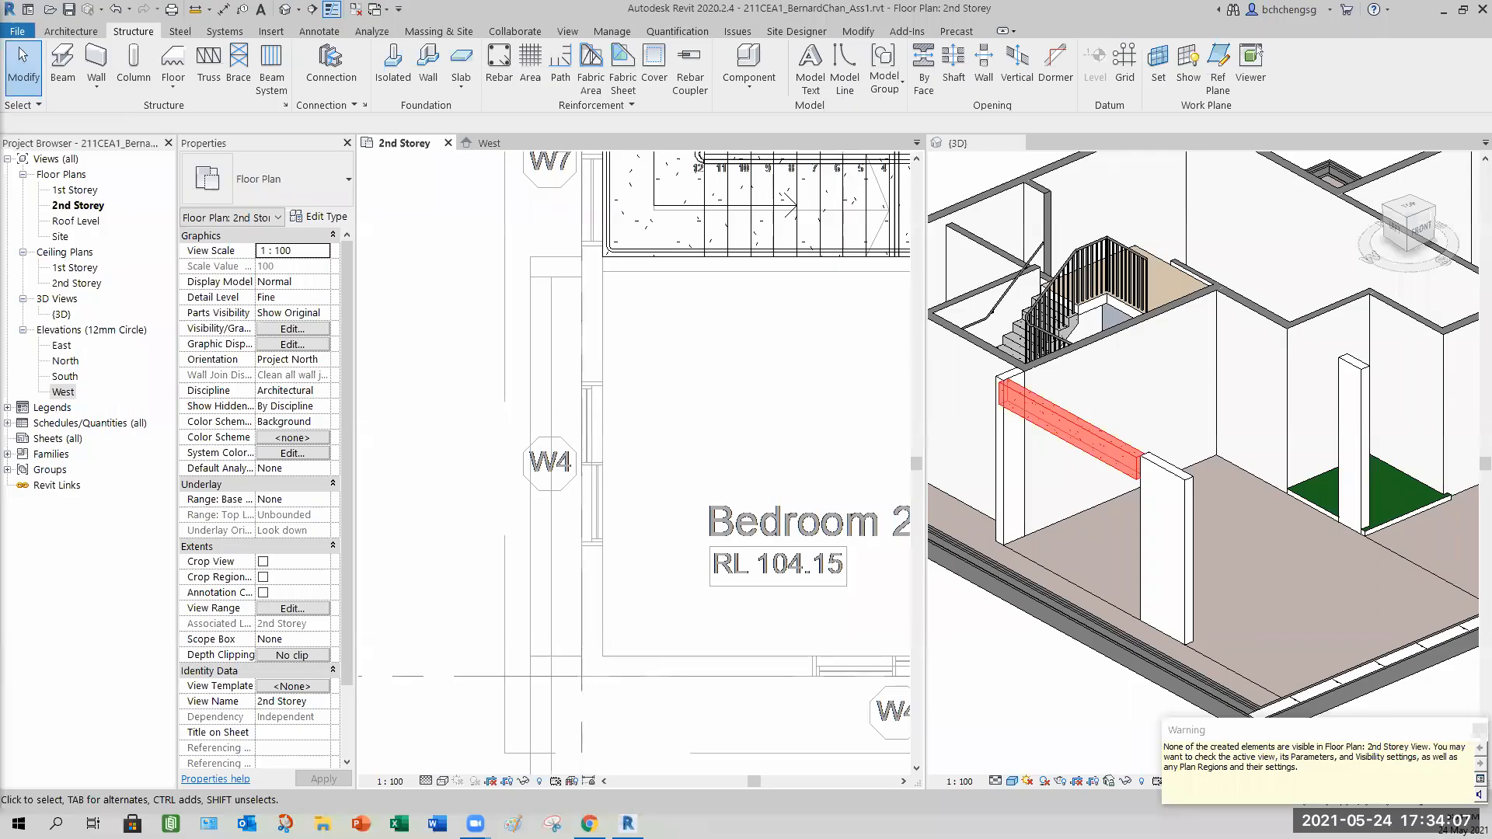
pyautogui.click(1477, 732)
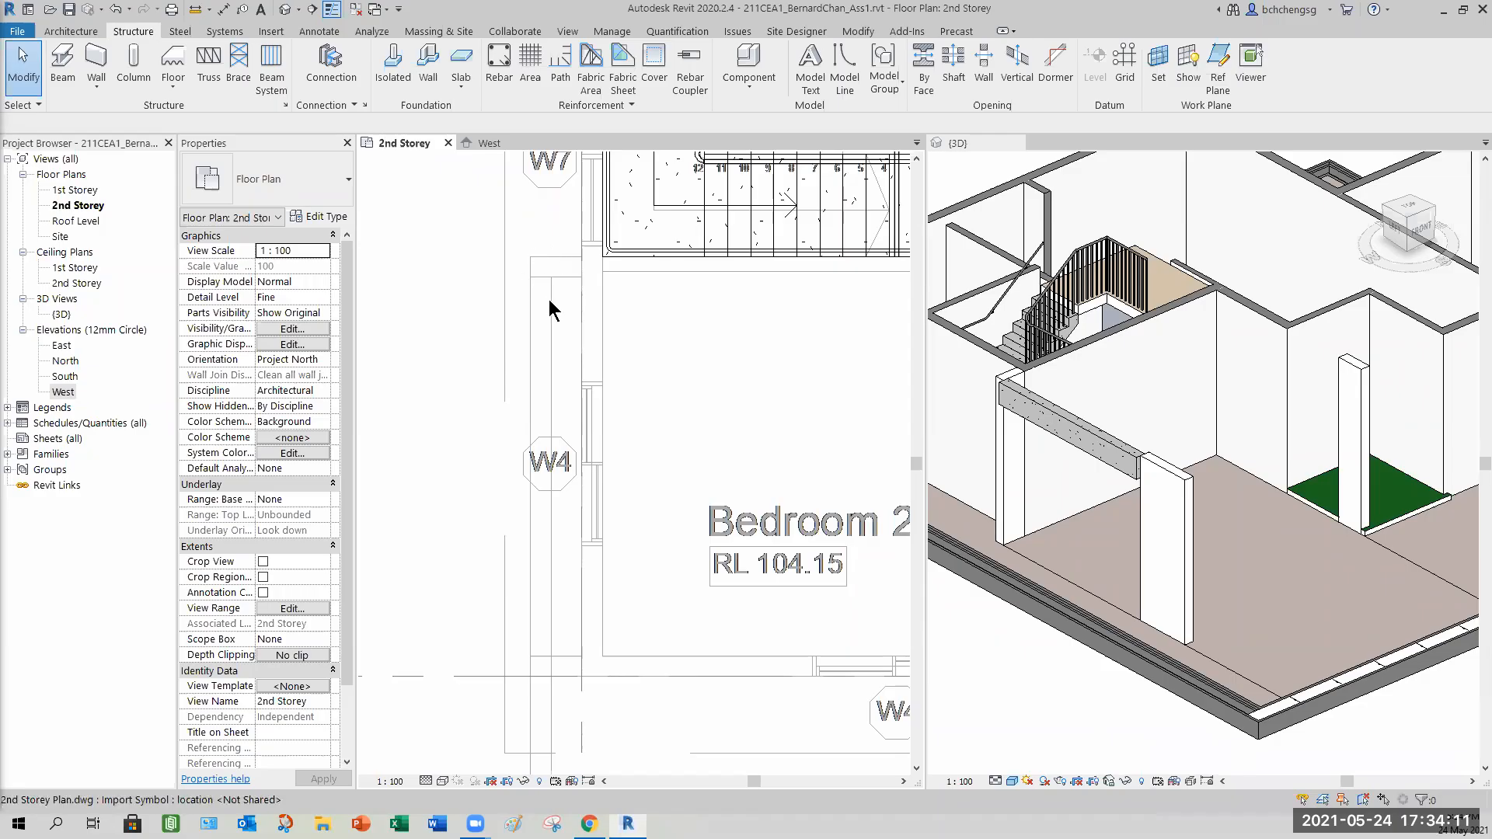
# Start a Plan Region and sketch a rectangle about 800 by 4400 mm around the new beam.
pyautogui.click(568, 32)
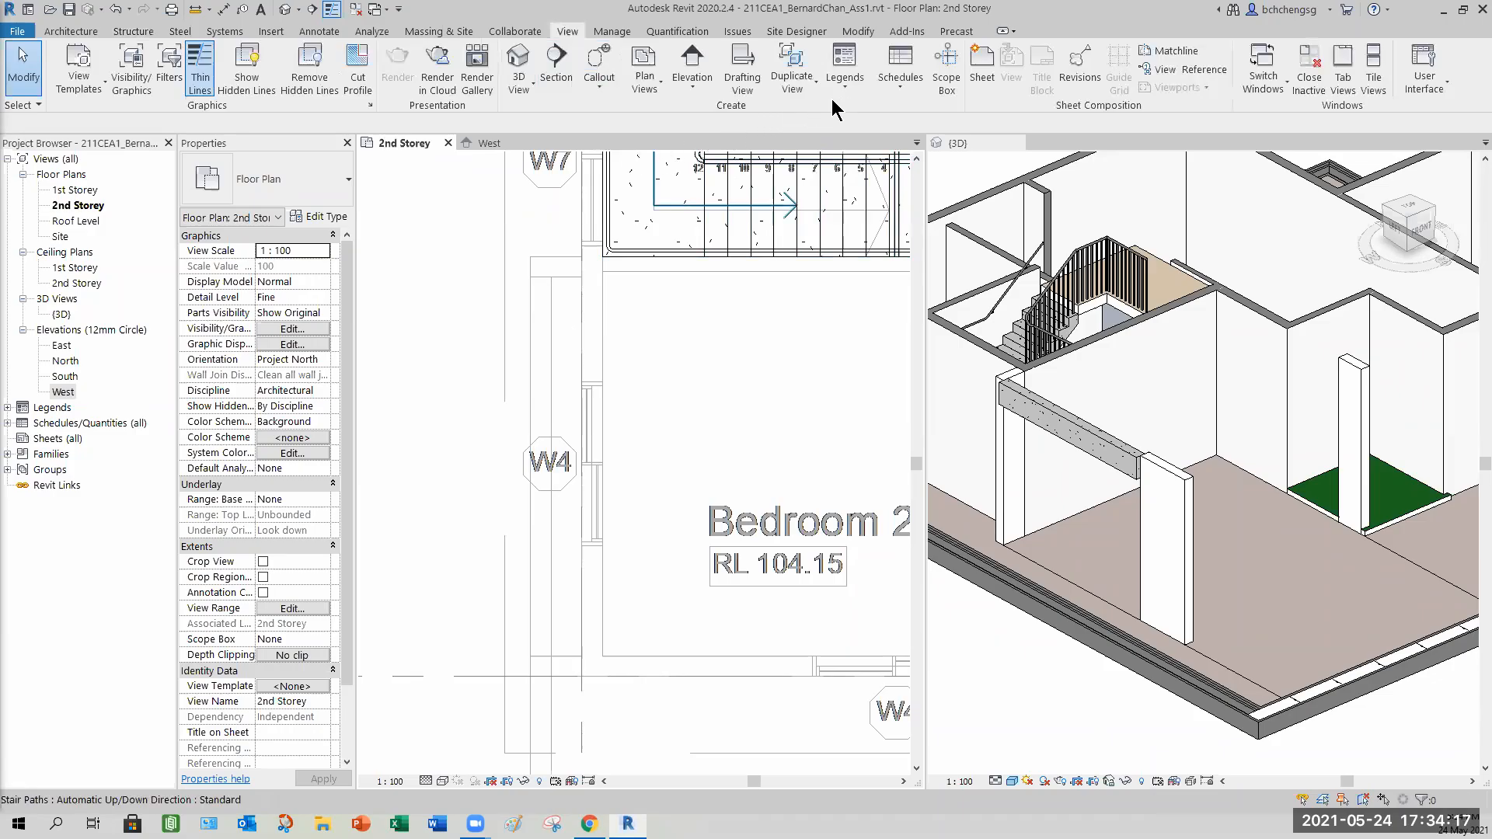
pyautogui.click(654, 84)
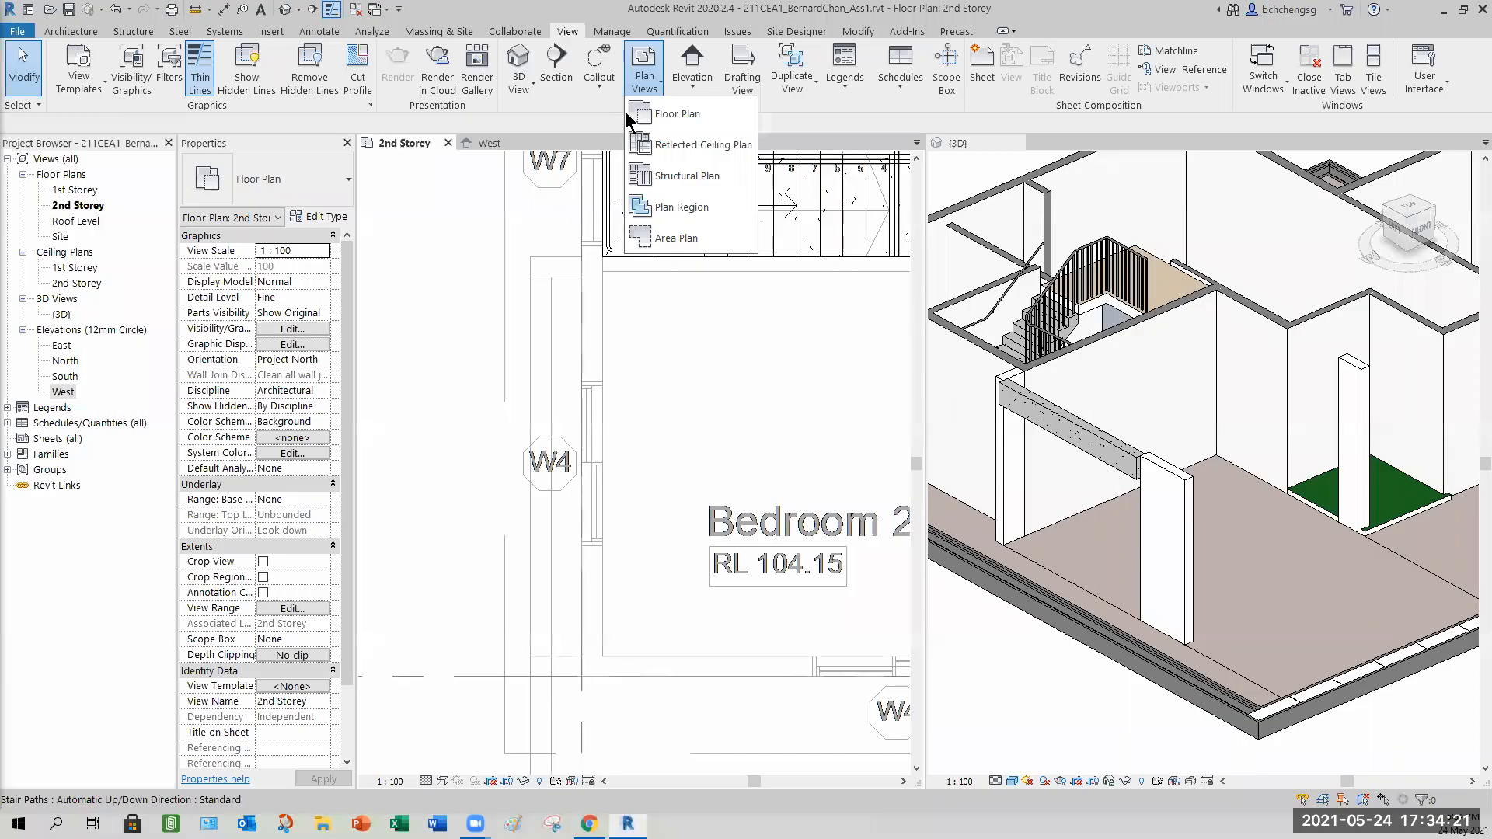
pyautogui.click(787, 110)
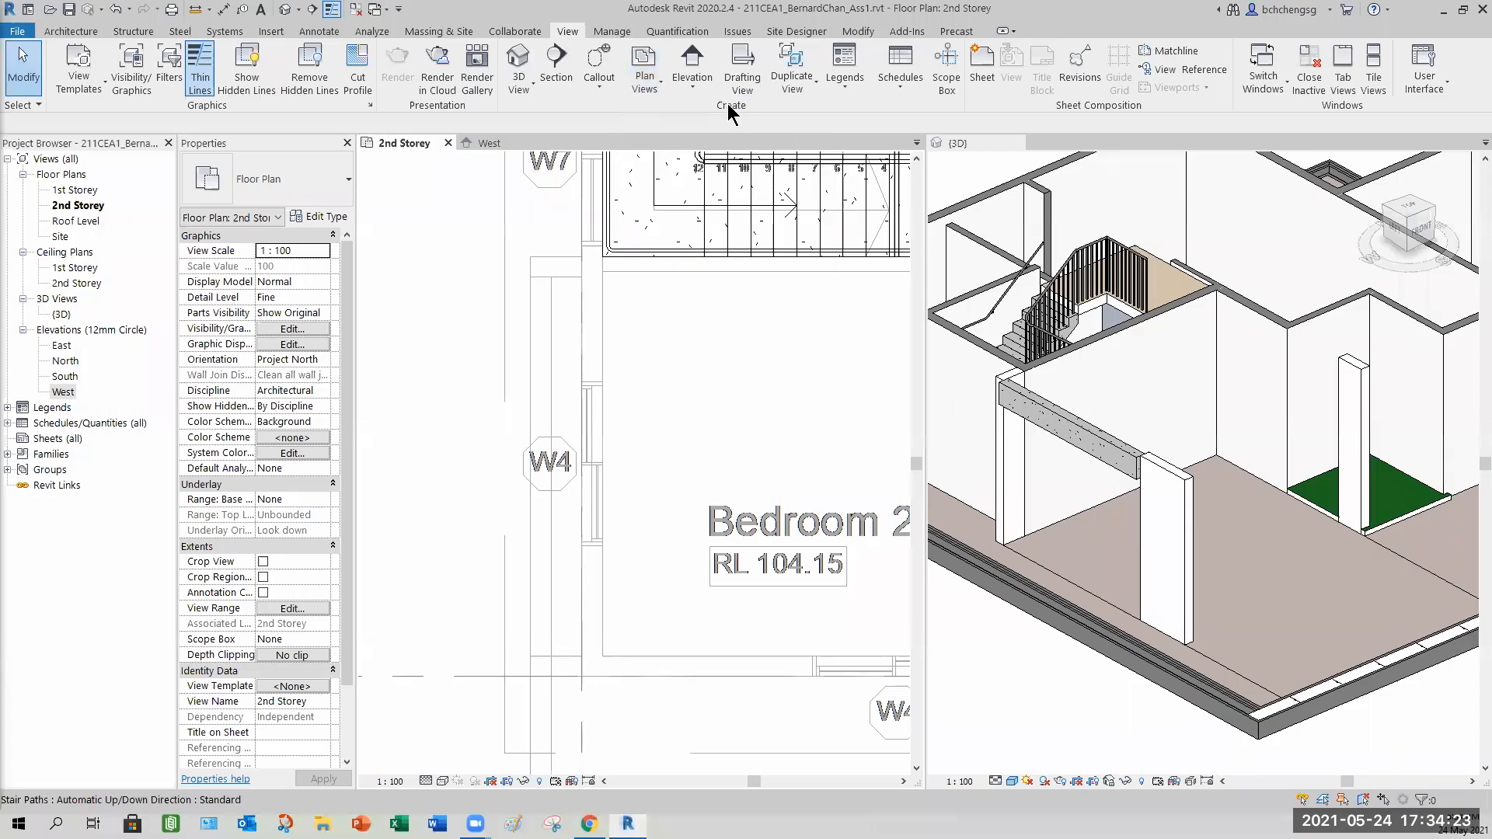
pyautogui.click(658, 84)
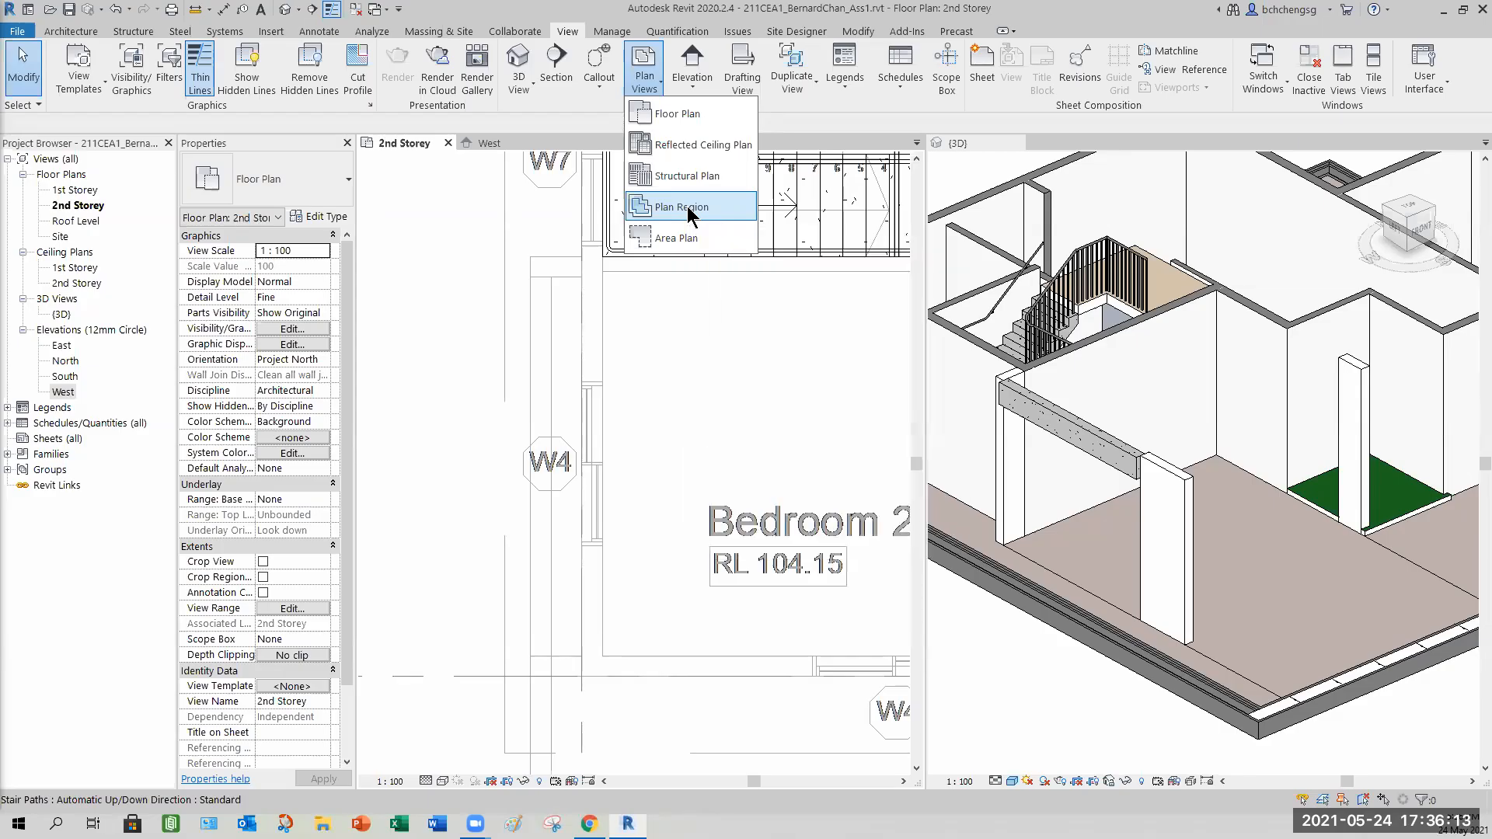
pyautogui.click(688, 210)
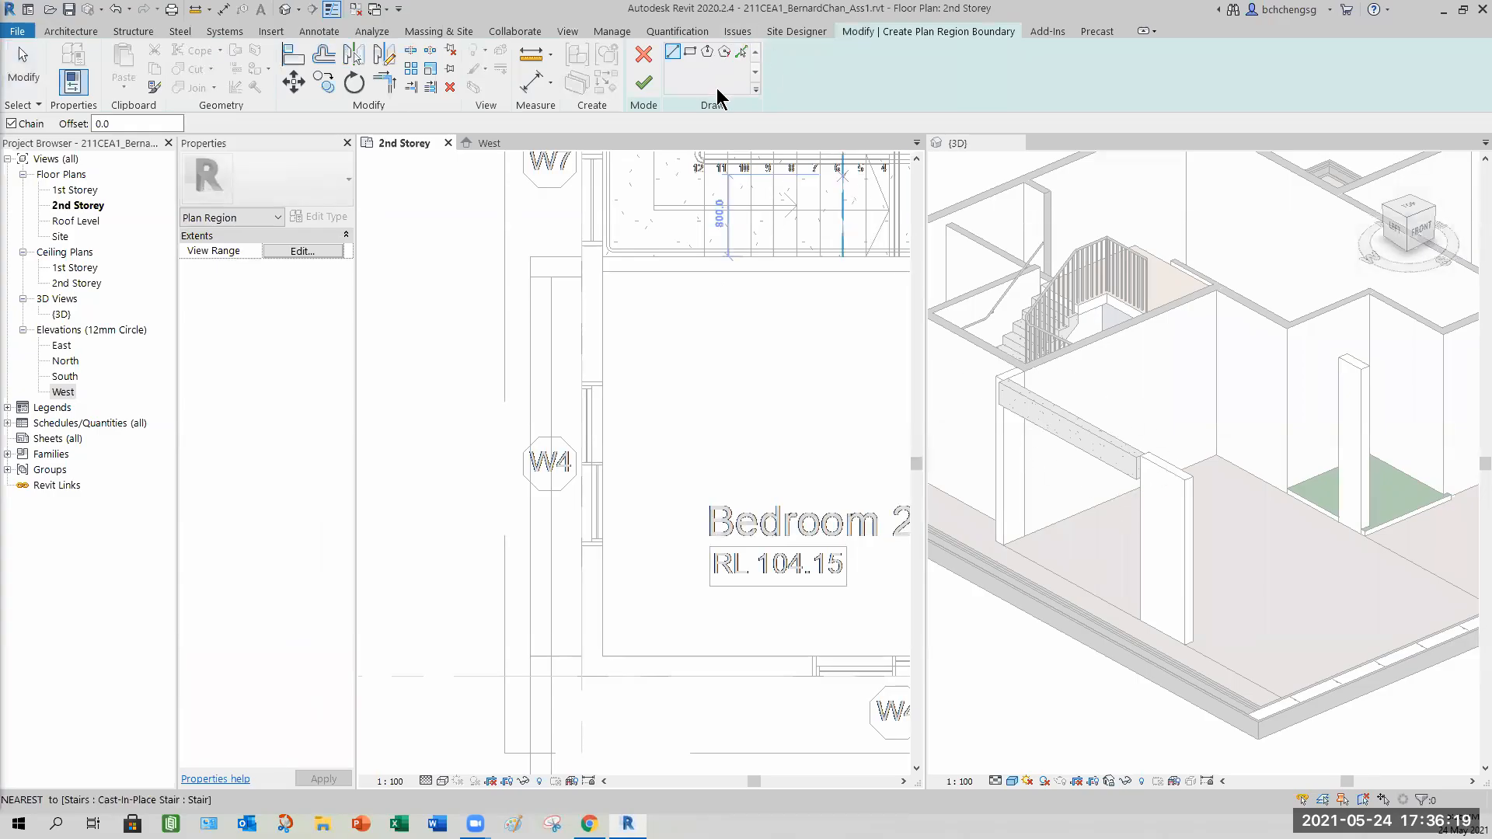
pyautogui.click(691, 56)
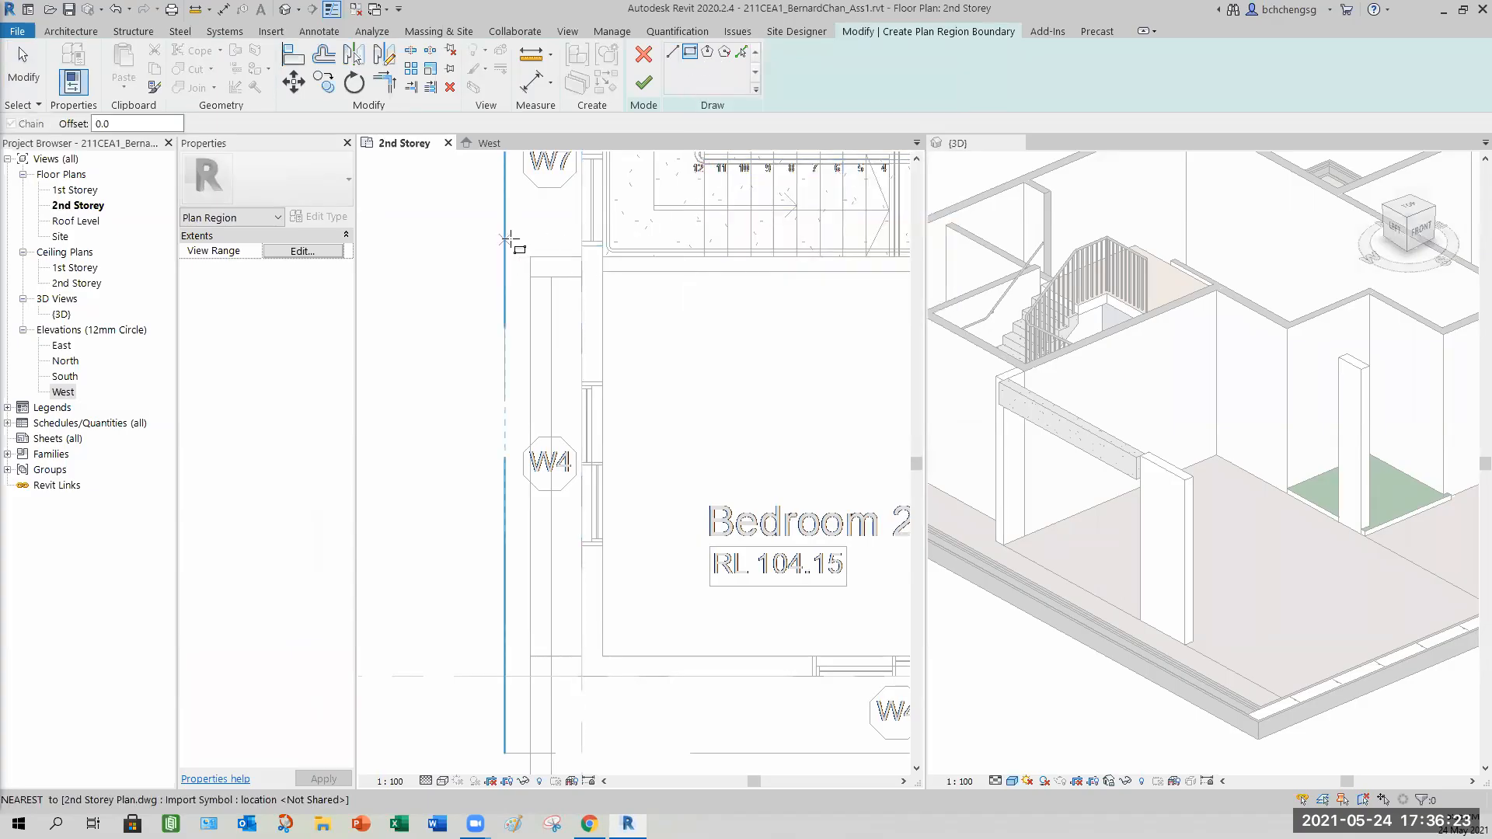
pyautogui.click(490, 241)
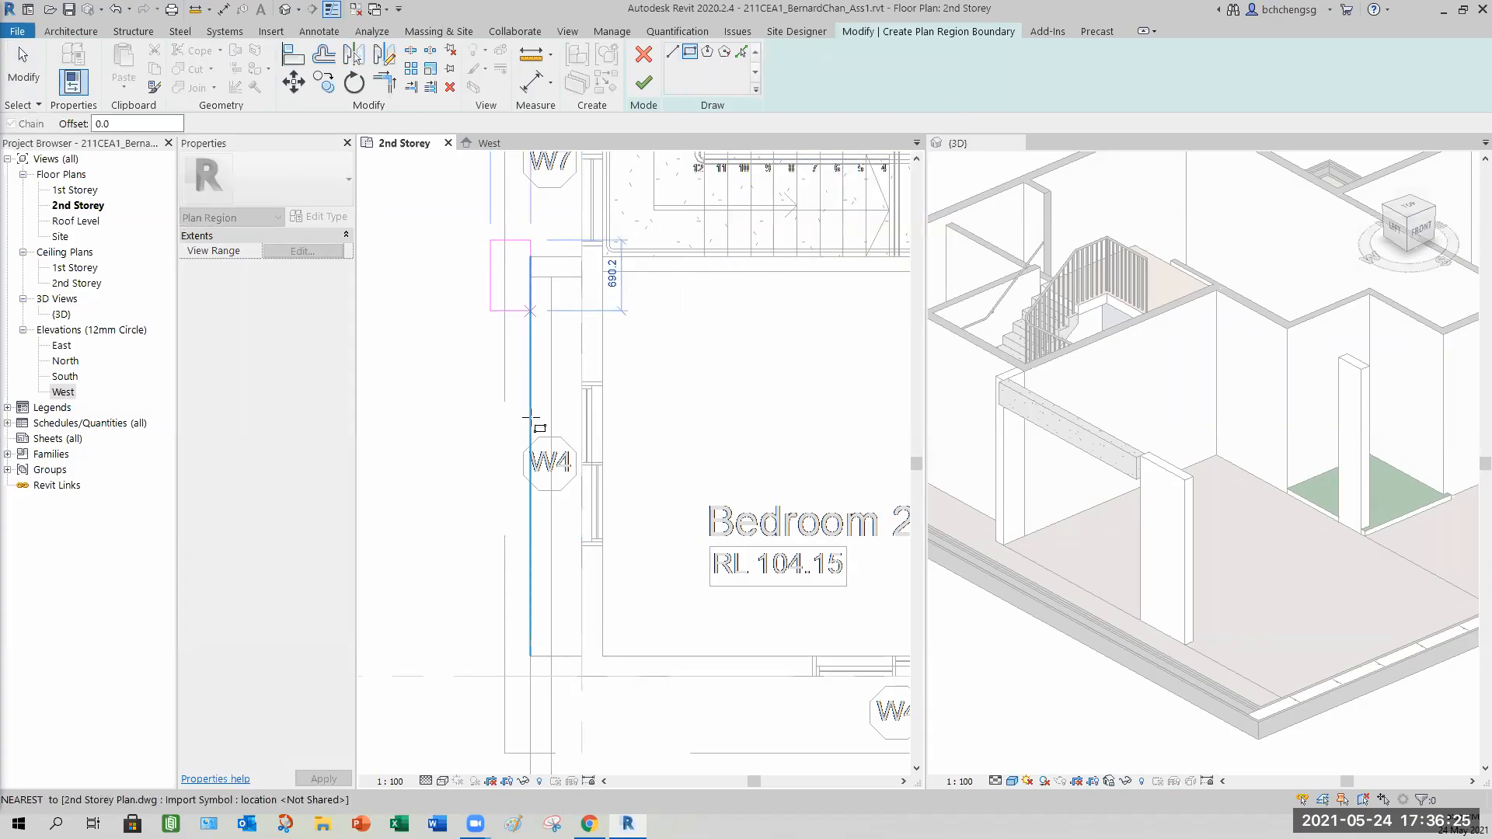
pyautogui.click(571, 690)
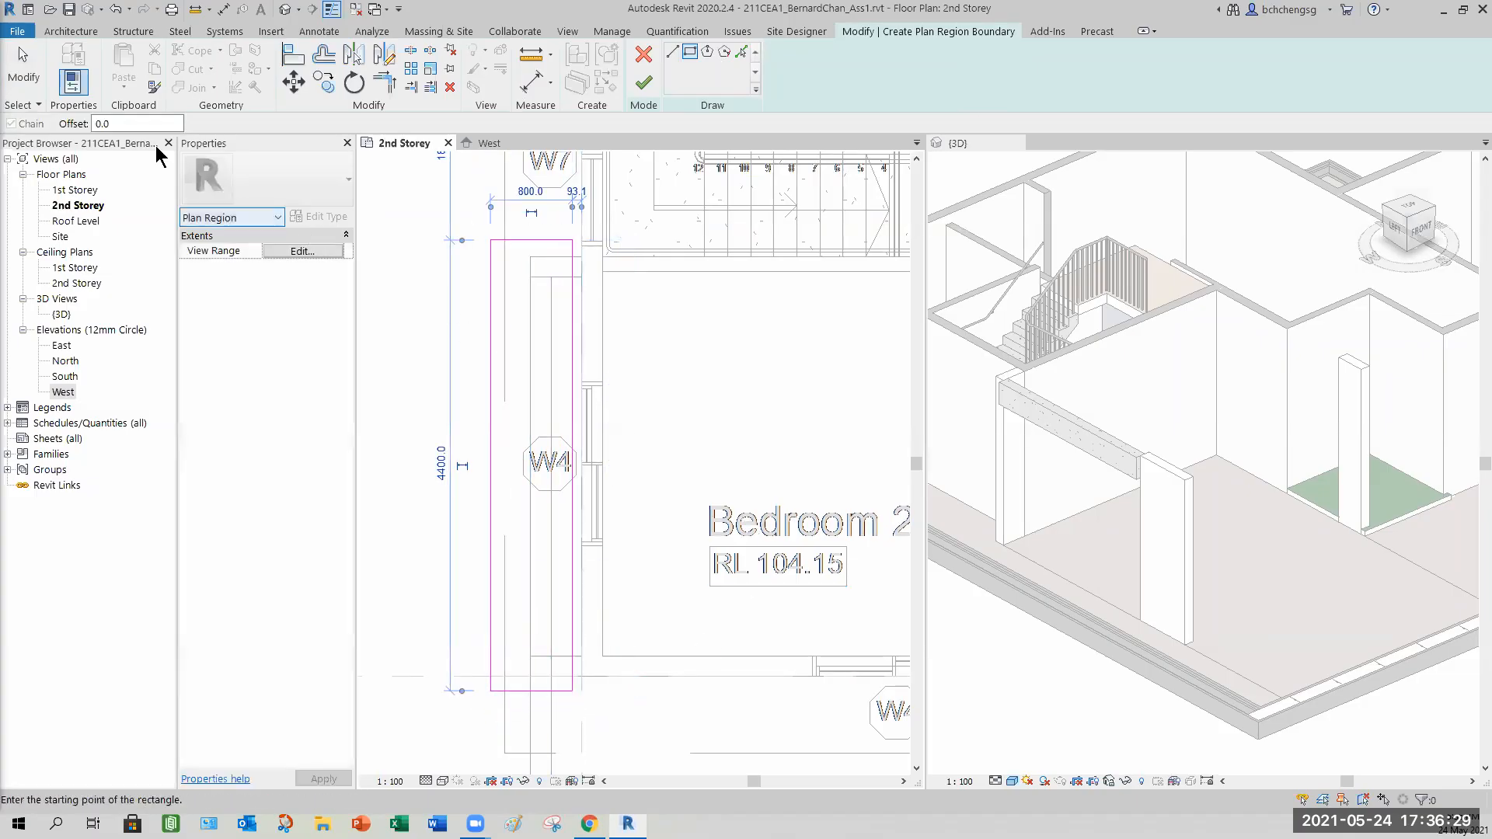
# Set a negative View Depth offset in the plan region's view range and finish the region boundary.
pyautogui.click(23, 66)
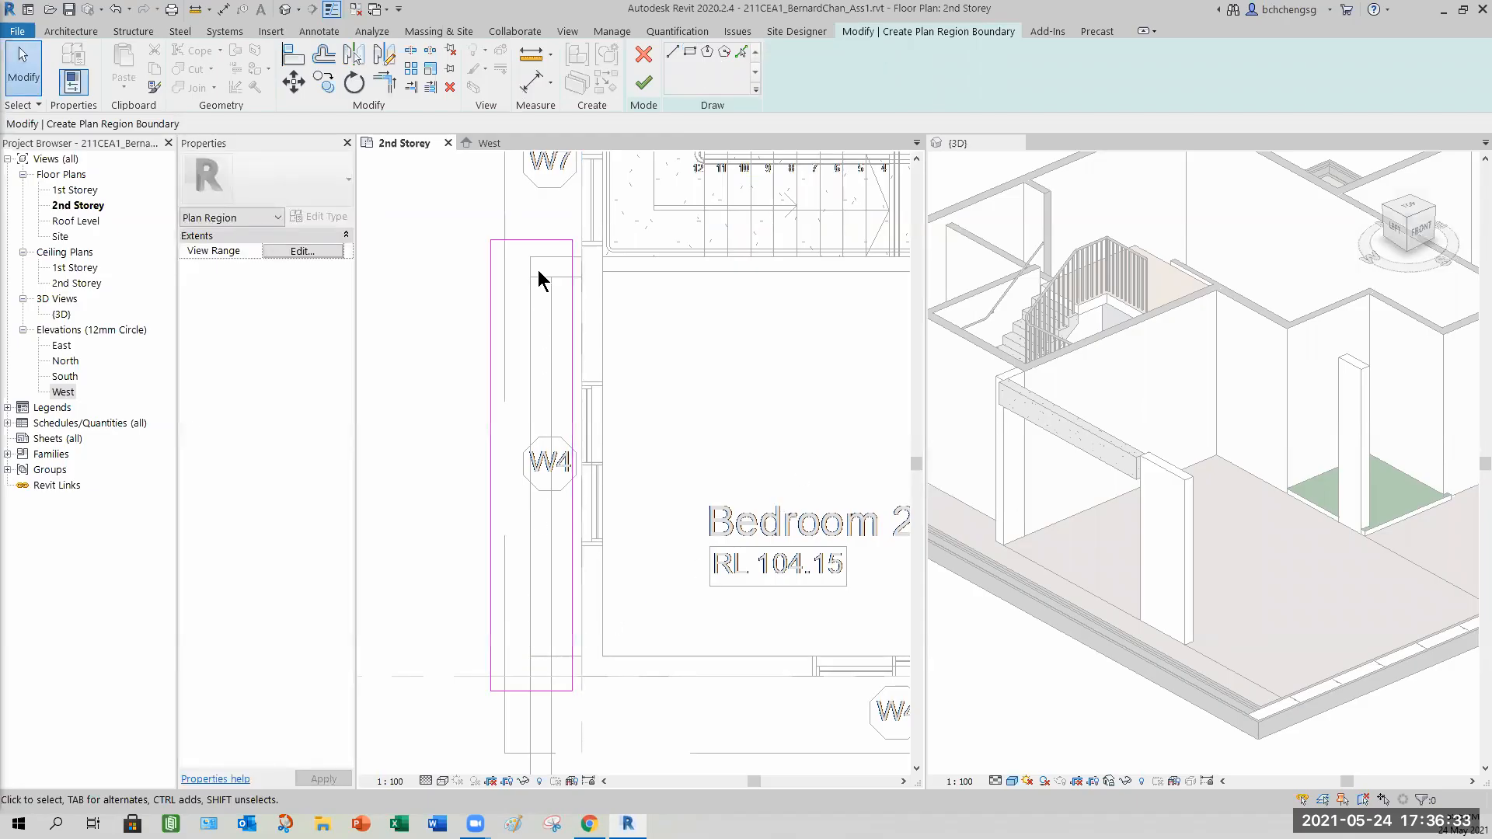
pyautogui.click(309, 251)
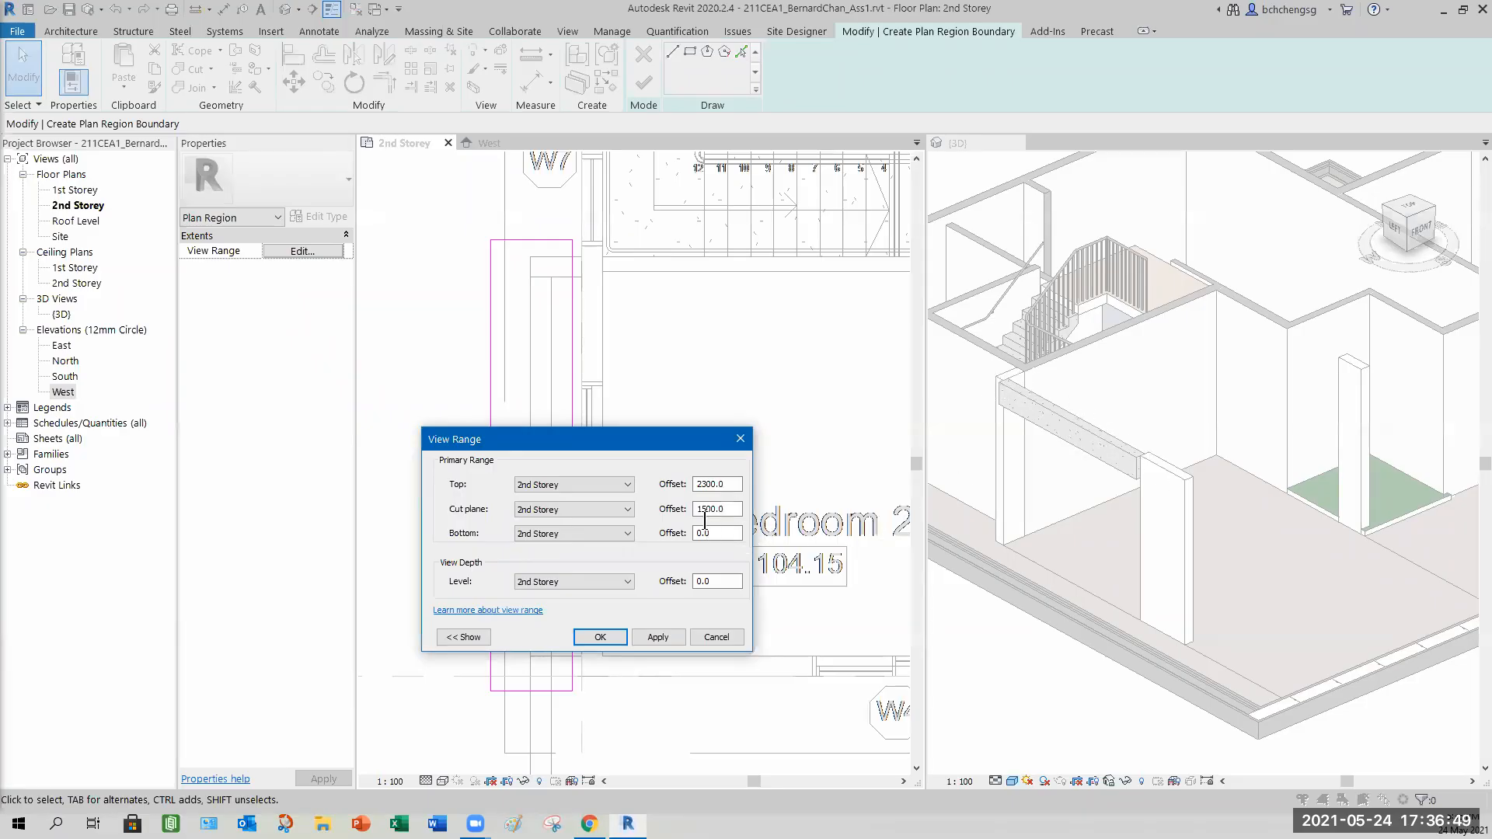
pyautogui.moveTo(718, 581); pyautogui.dragTo(666, 583)
pyautogui.write('-3')
pyautogui.click(655, 637)
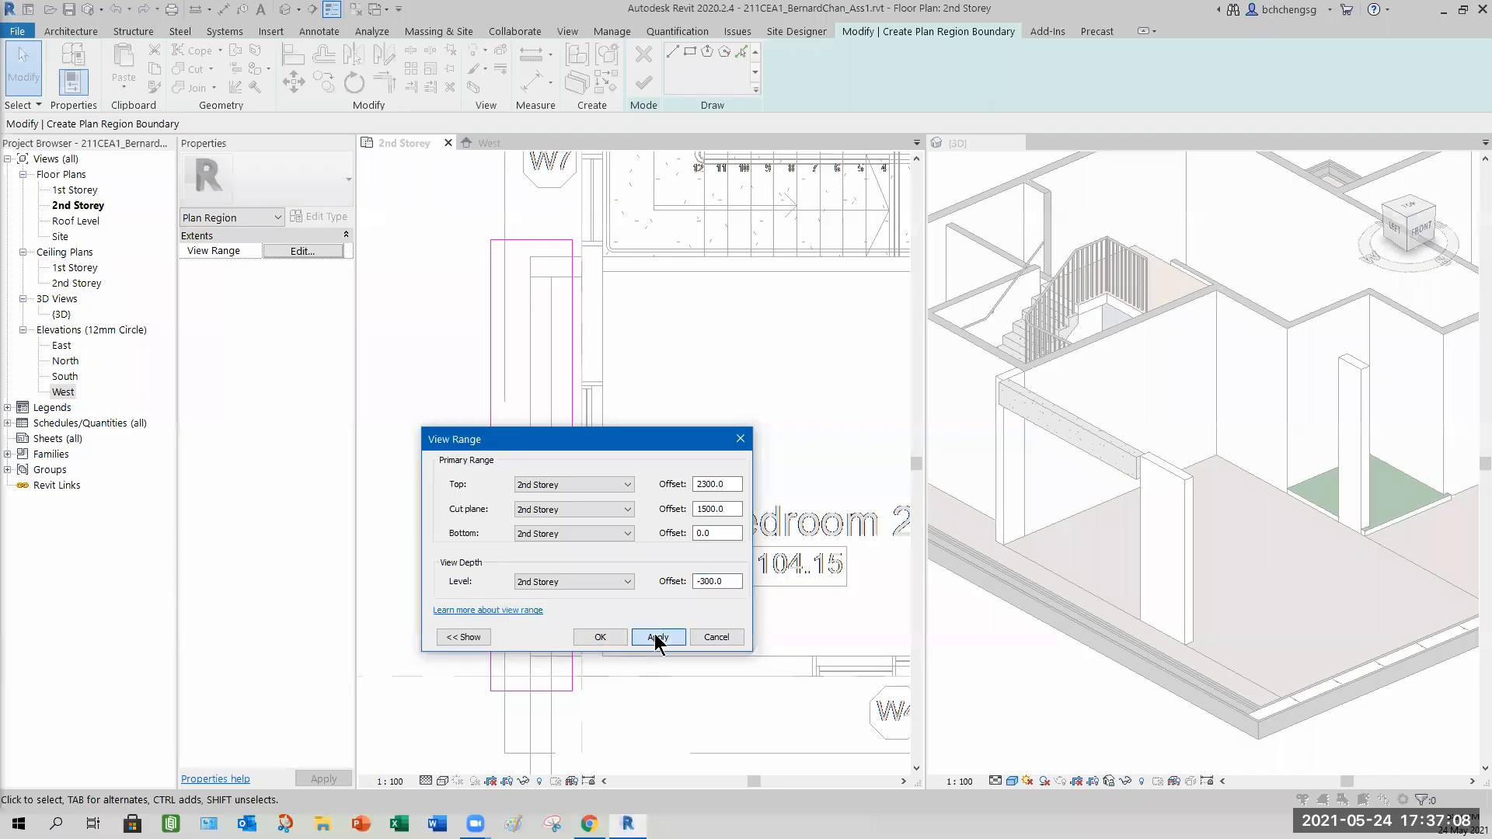
pyautogui.click(601, 637)
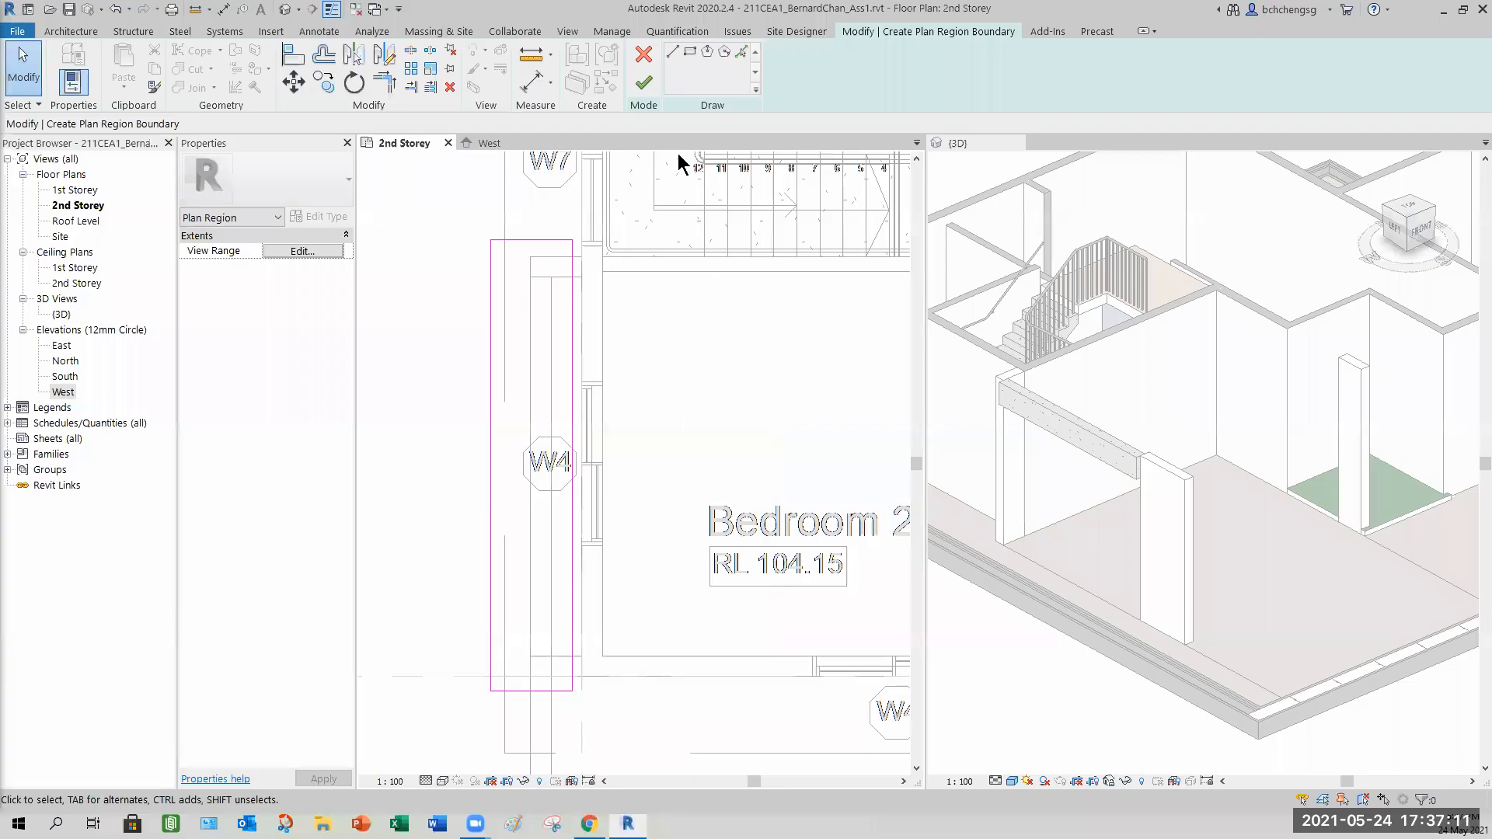
pyautogui.click(643, 83)
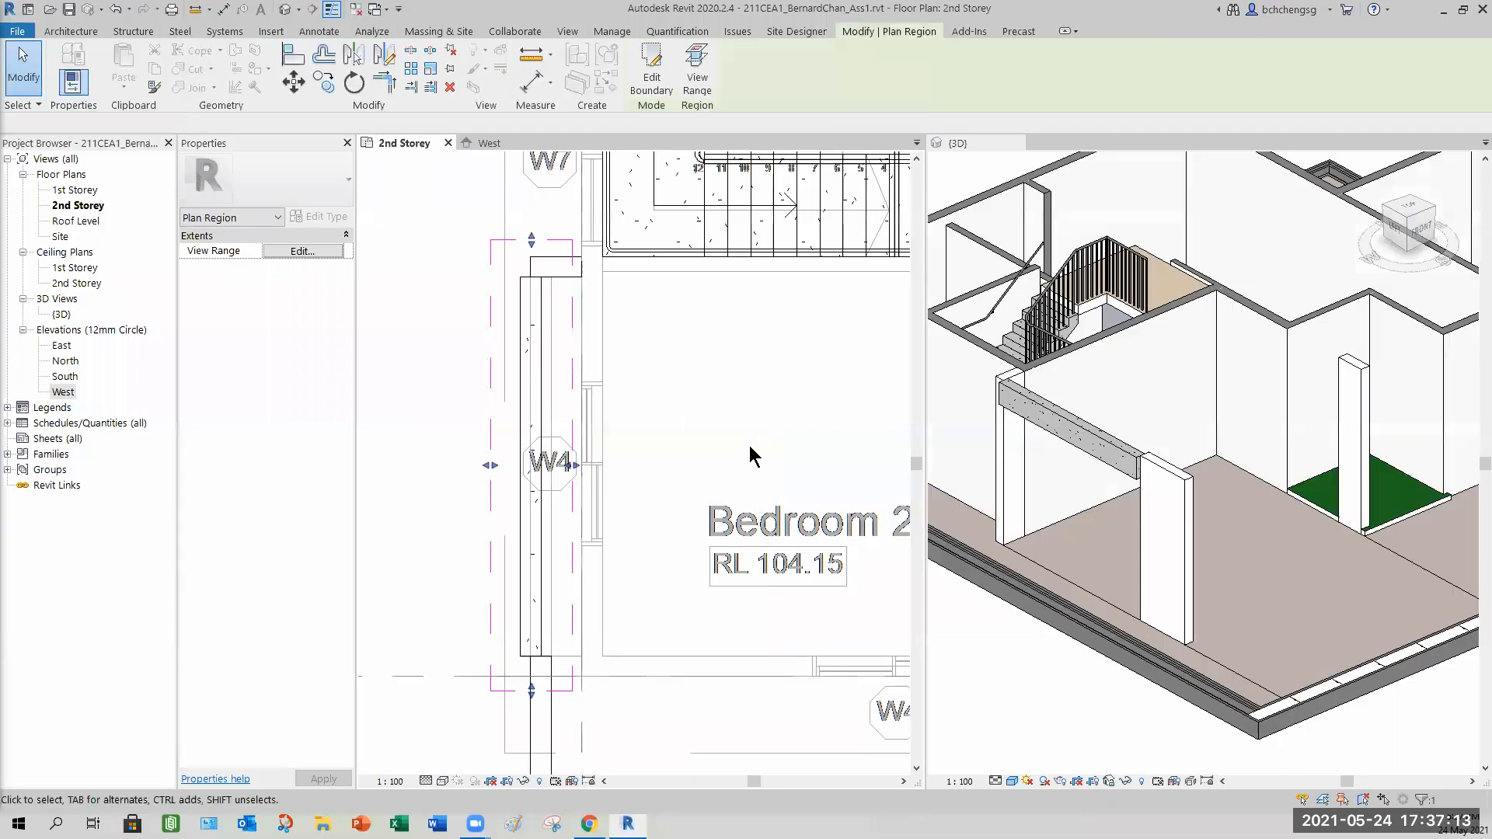
# Inspect the new beam and the plan region by selecting each in the plan view.
pyautogui.click(539, 417)
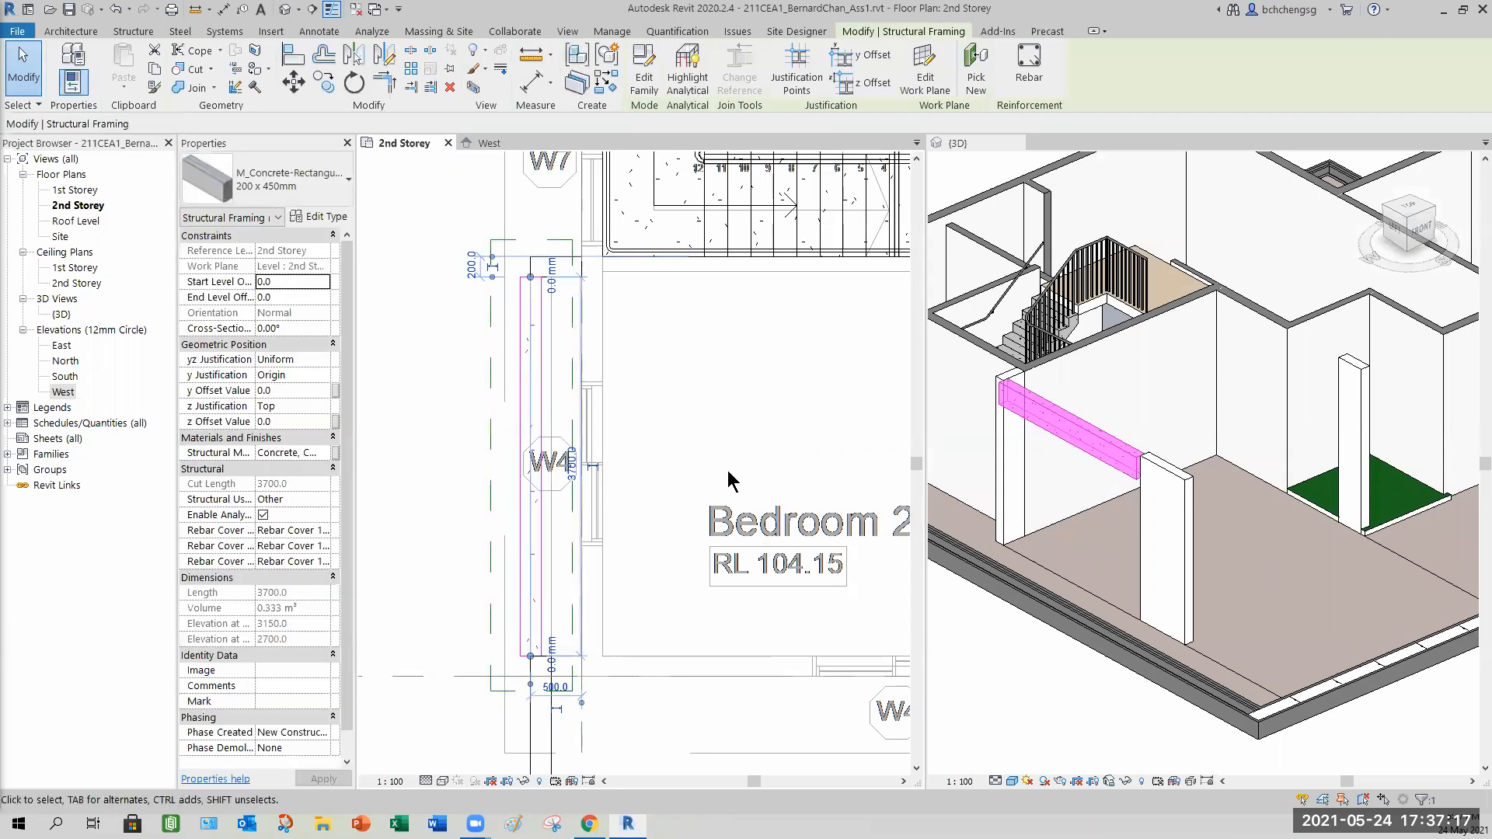
pyautogui.click(490, 375)
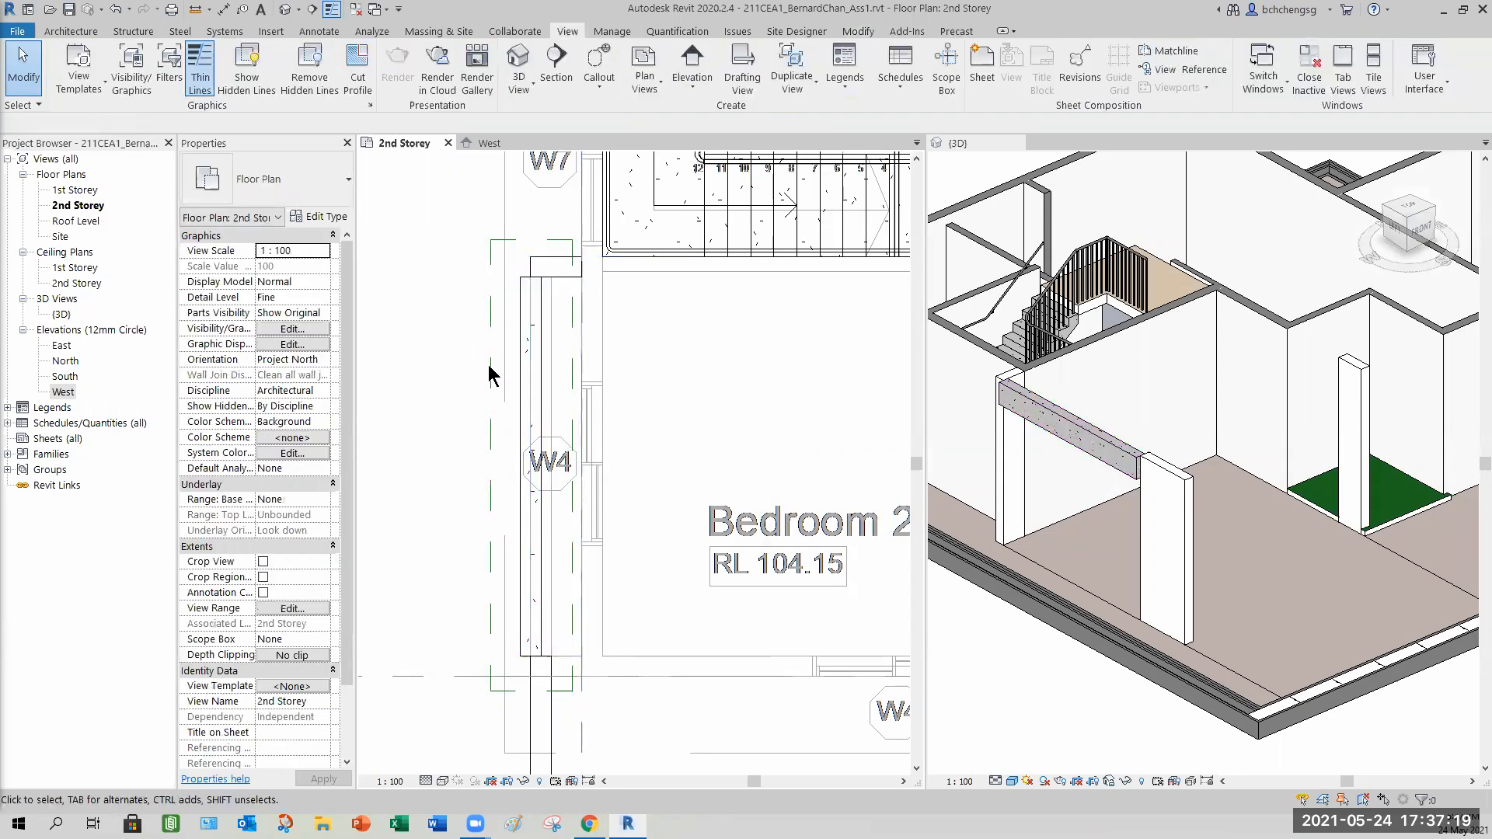
pyautogui.click(491, 364)
pyautogui.moveTo(490, 467)
pyautogui.mouseDown()
pyautogui.moveTo(445, 464)
pyautogui.moveTo(493, 460)
pyautogui.mouseUp()
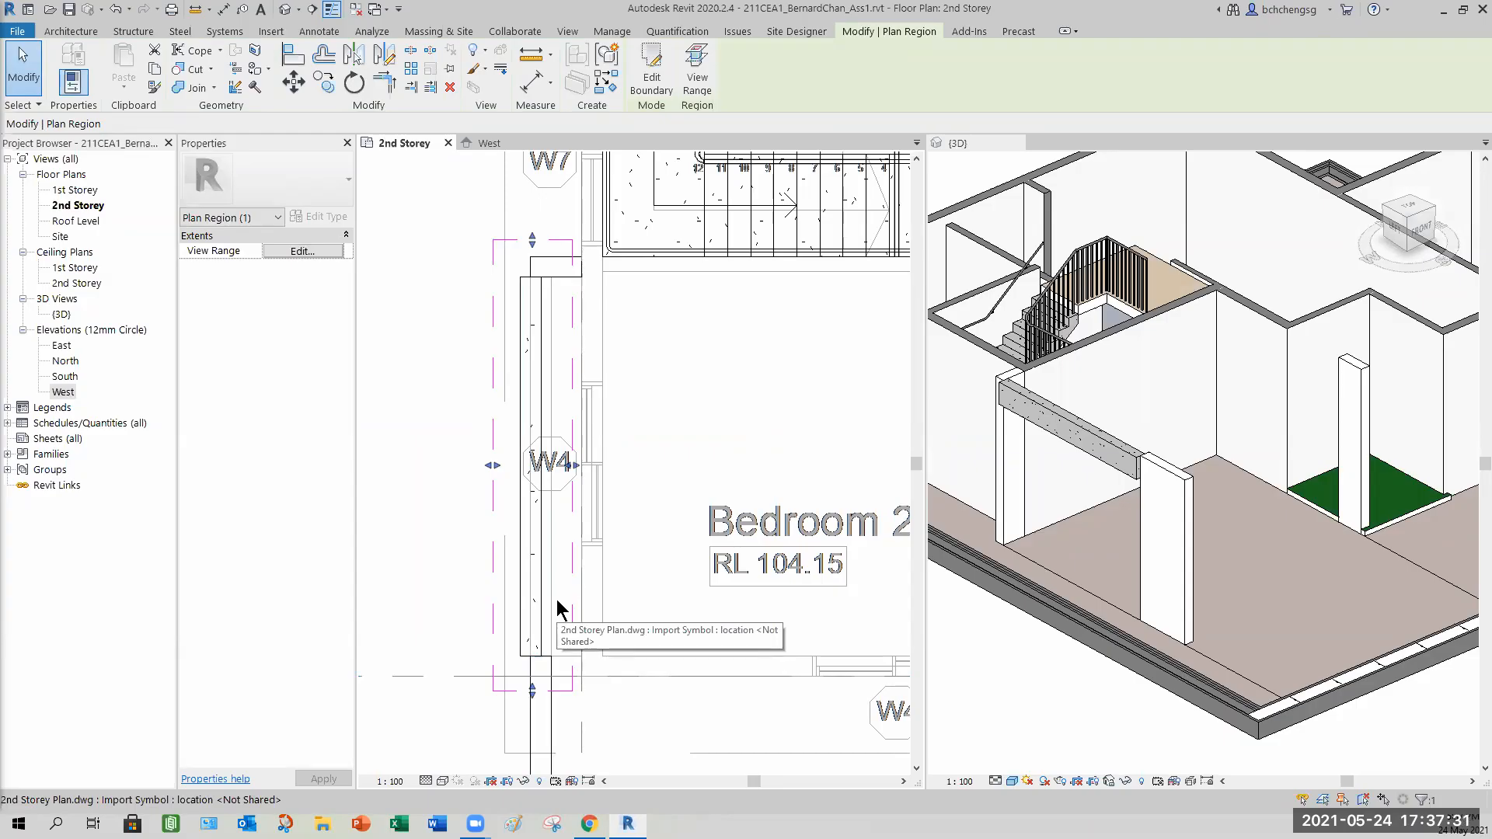
pyautogui.click(716, 430)
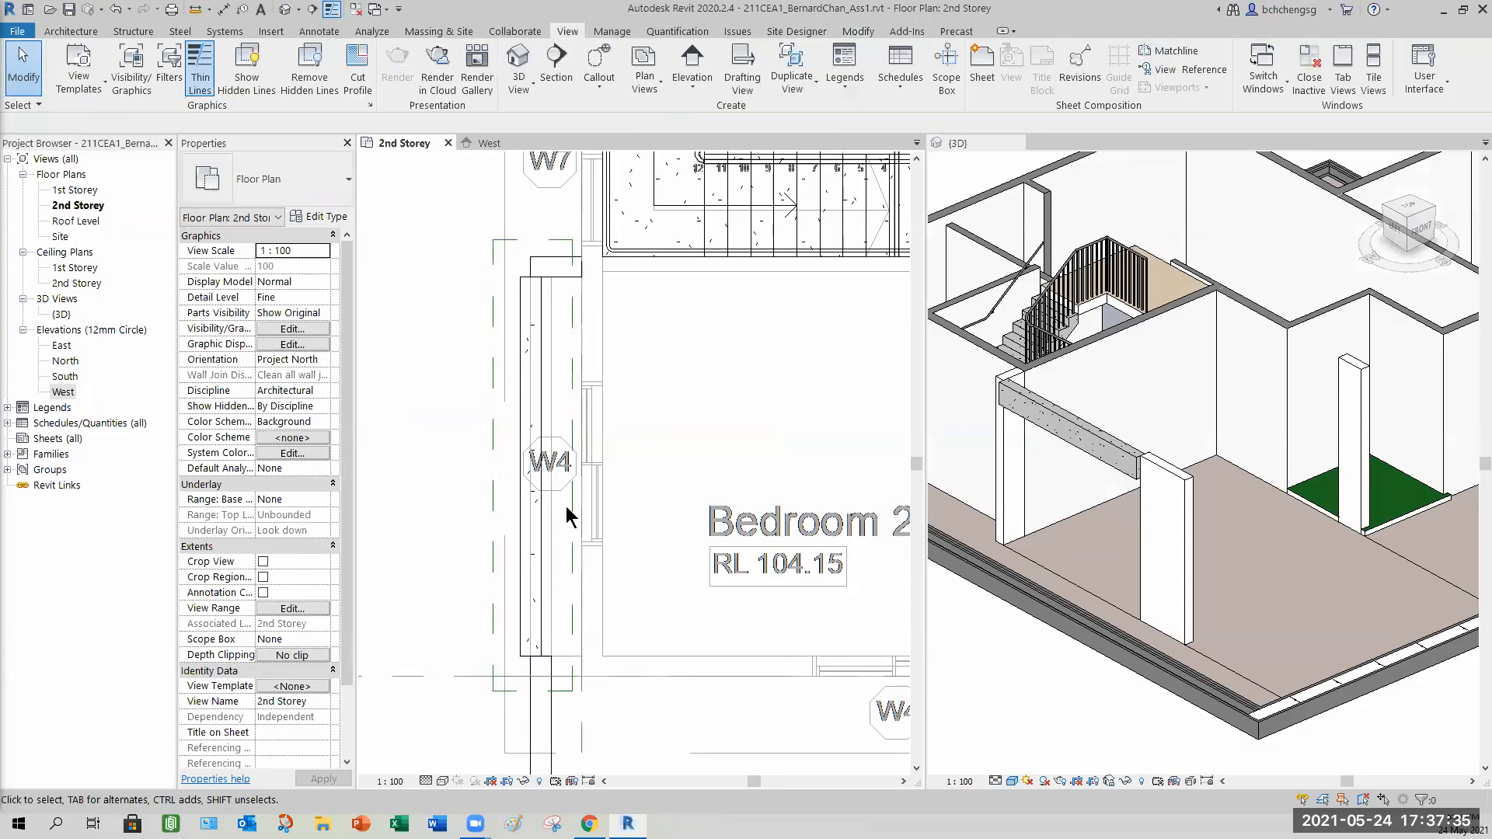
# Review the floor plan's view range, then shift the plan region's left edge slightly toward the beam.
pyautogui.click(292, 607)
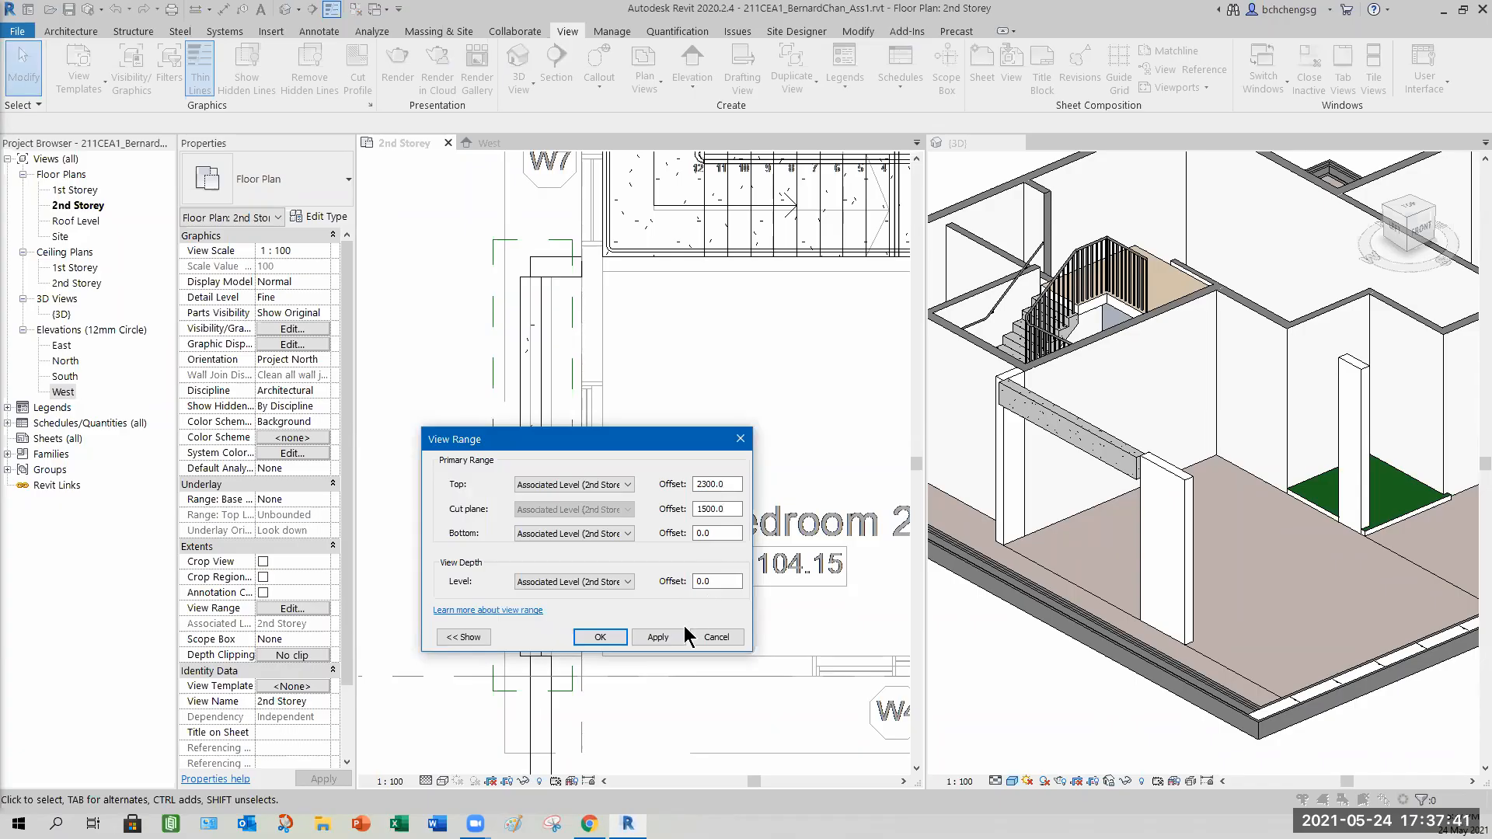
pyautogui.click(593, 637)
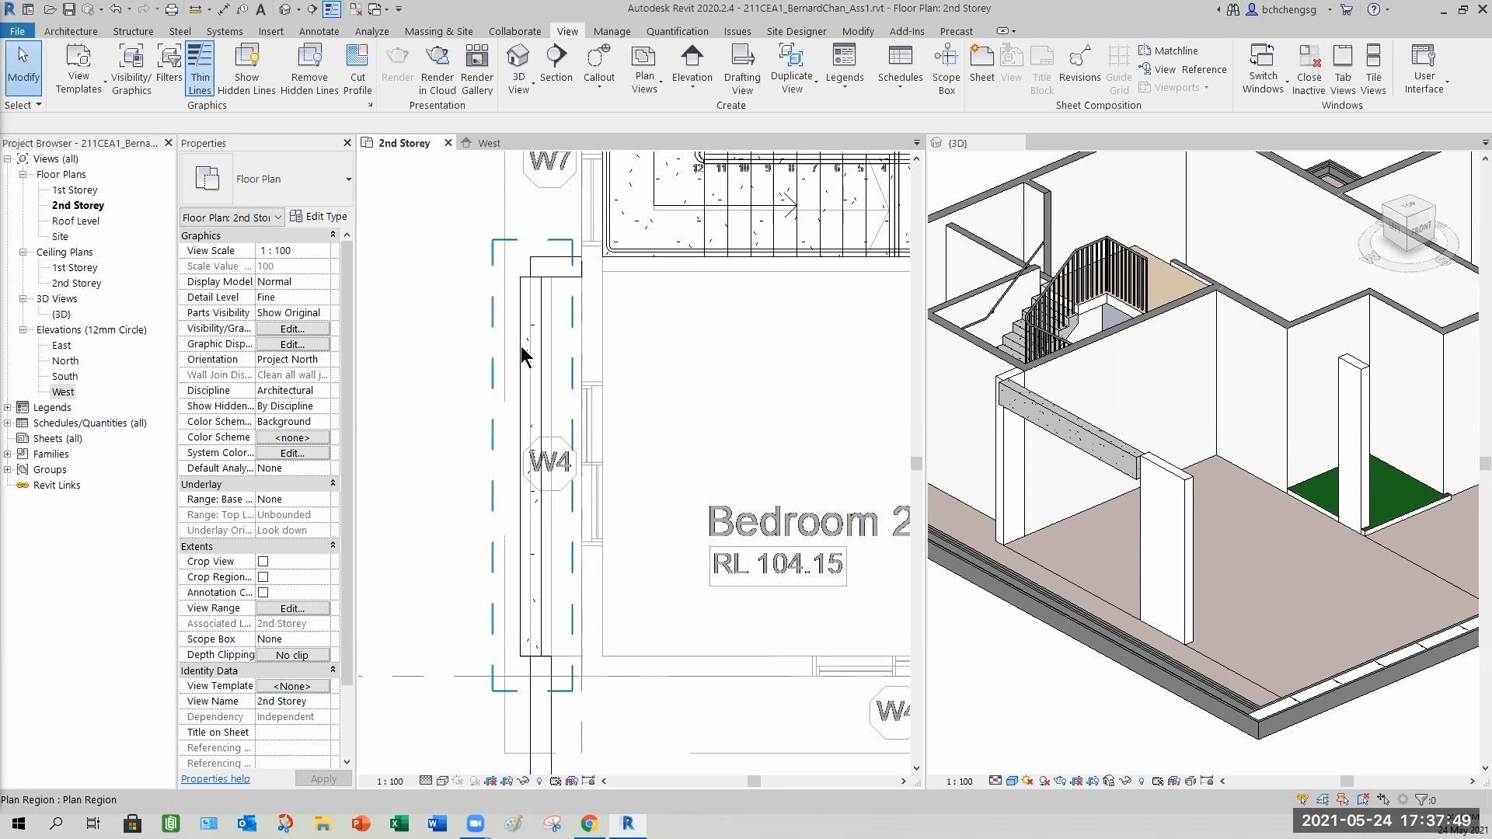
pyautogui.click(462, 375)
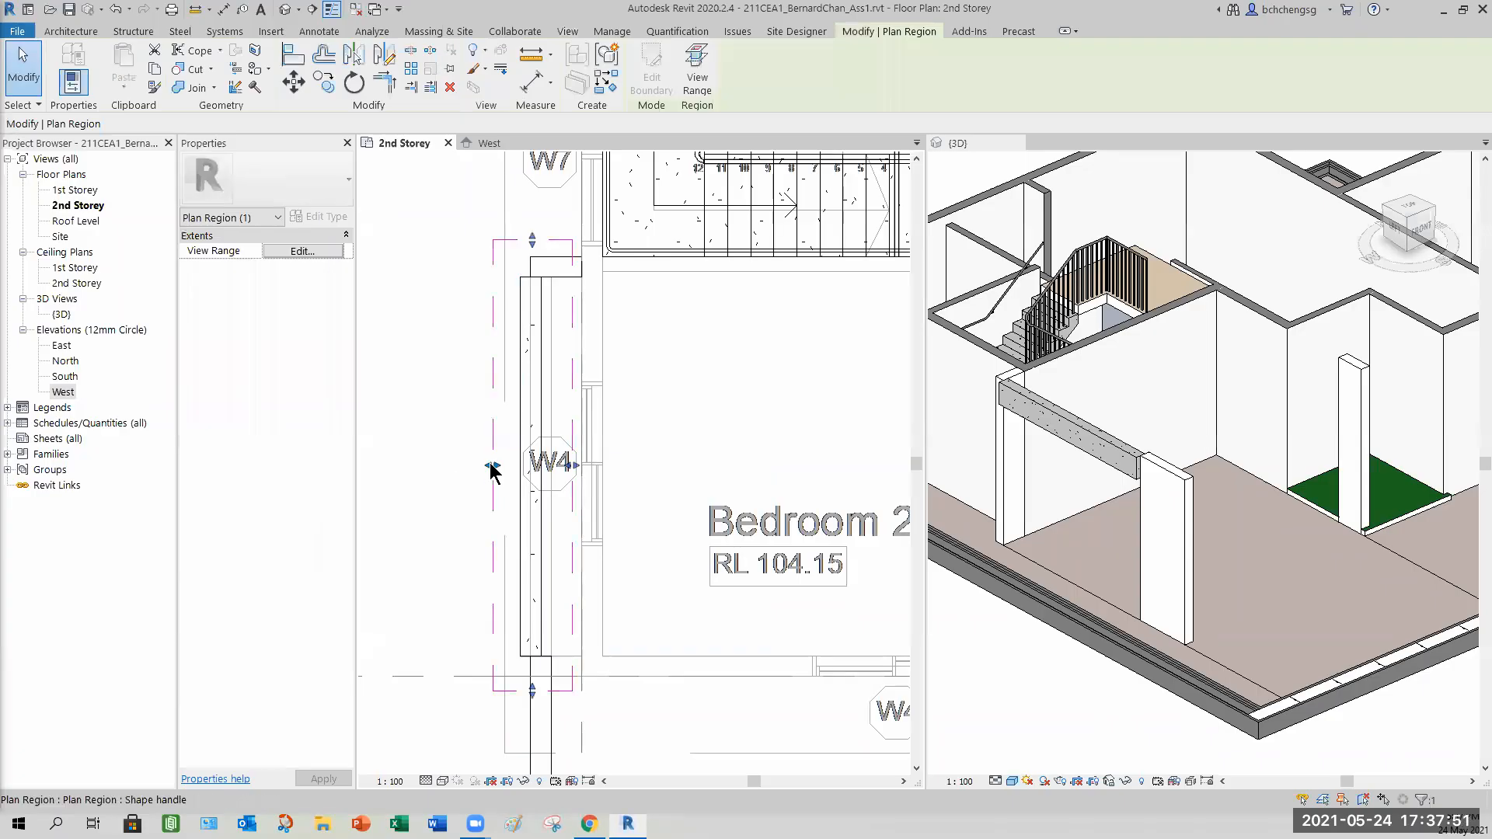
pyautogui.moveTo(493, 464); pyautogui.dragTo(510, 465)
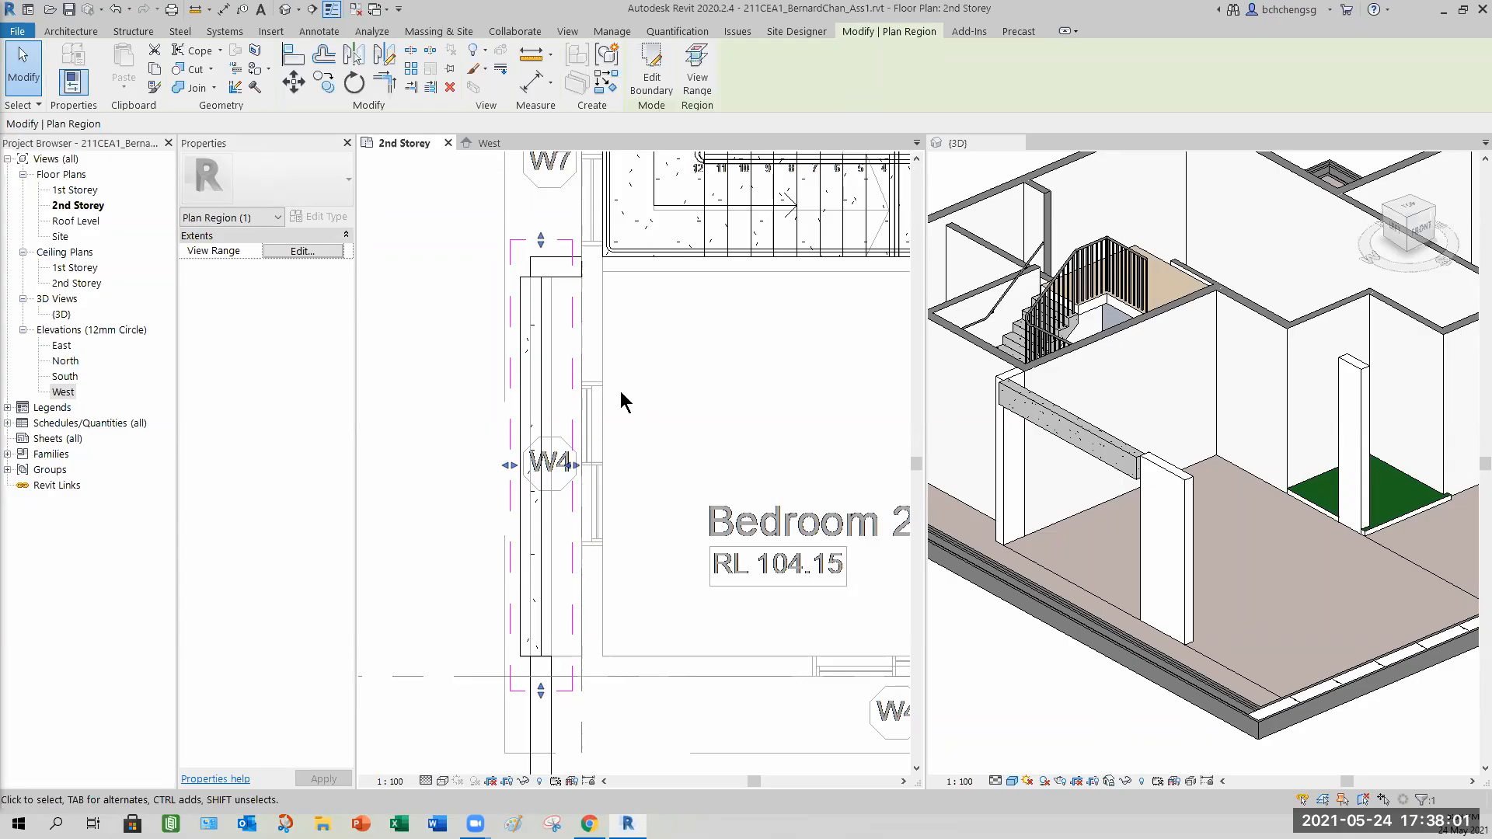
# Select the new beam and set both its Start and End Level Offsets to -200 mm.
pyautogui.click(544, 355)
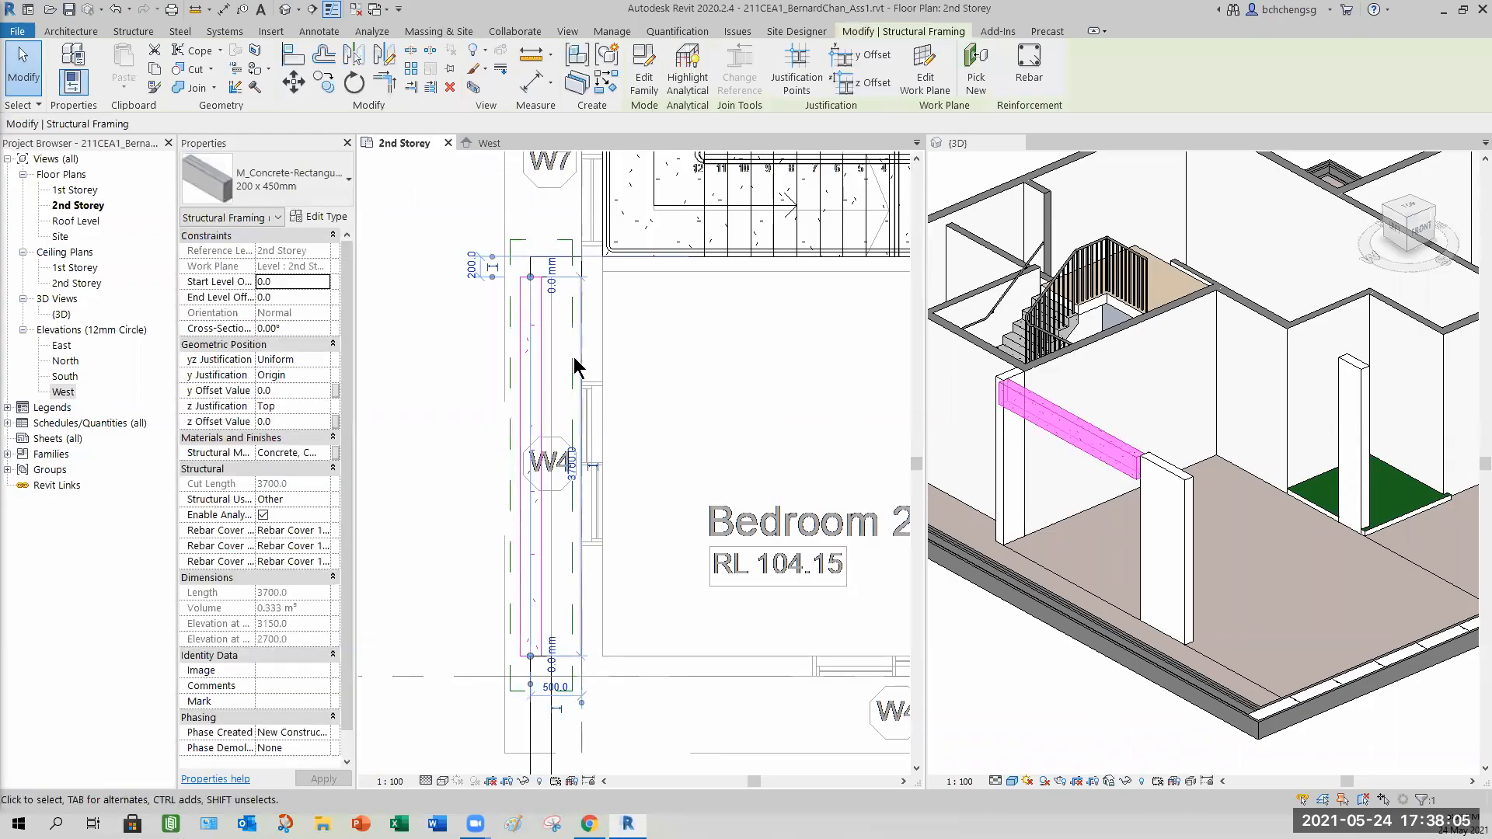
pyautogui.click(289, 281)
pyautogui.write('-200')
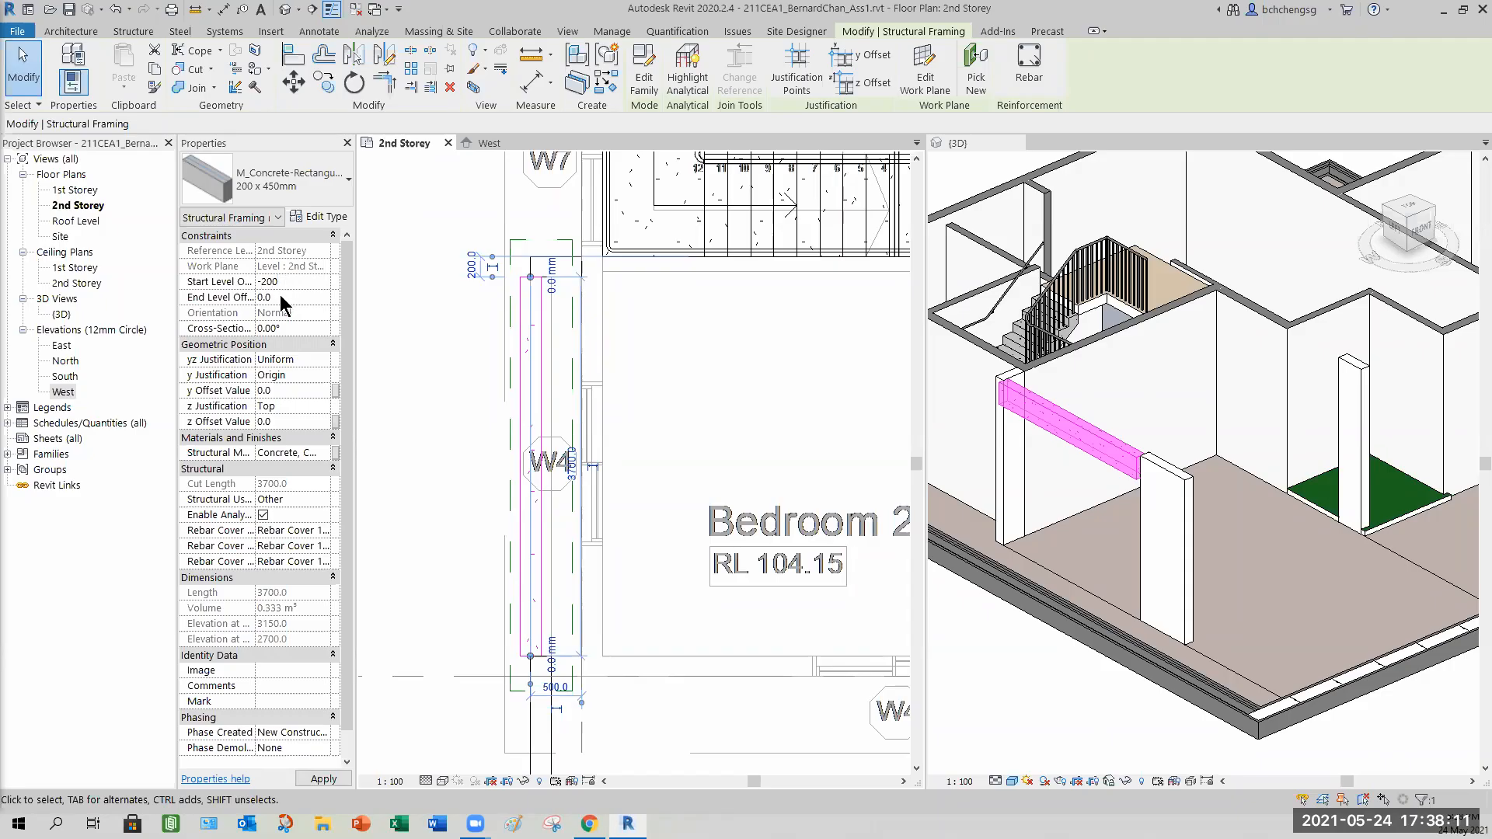
pyautogui.press('Return')
pyautogui.click(294, 281)
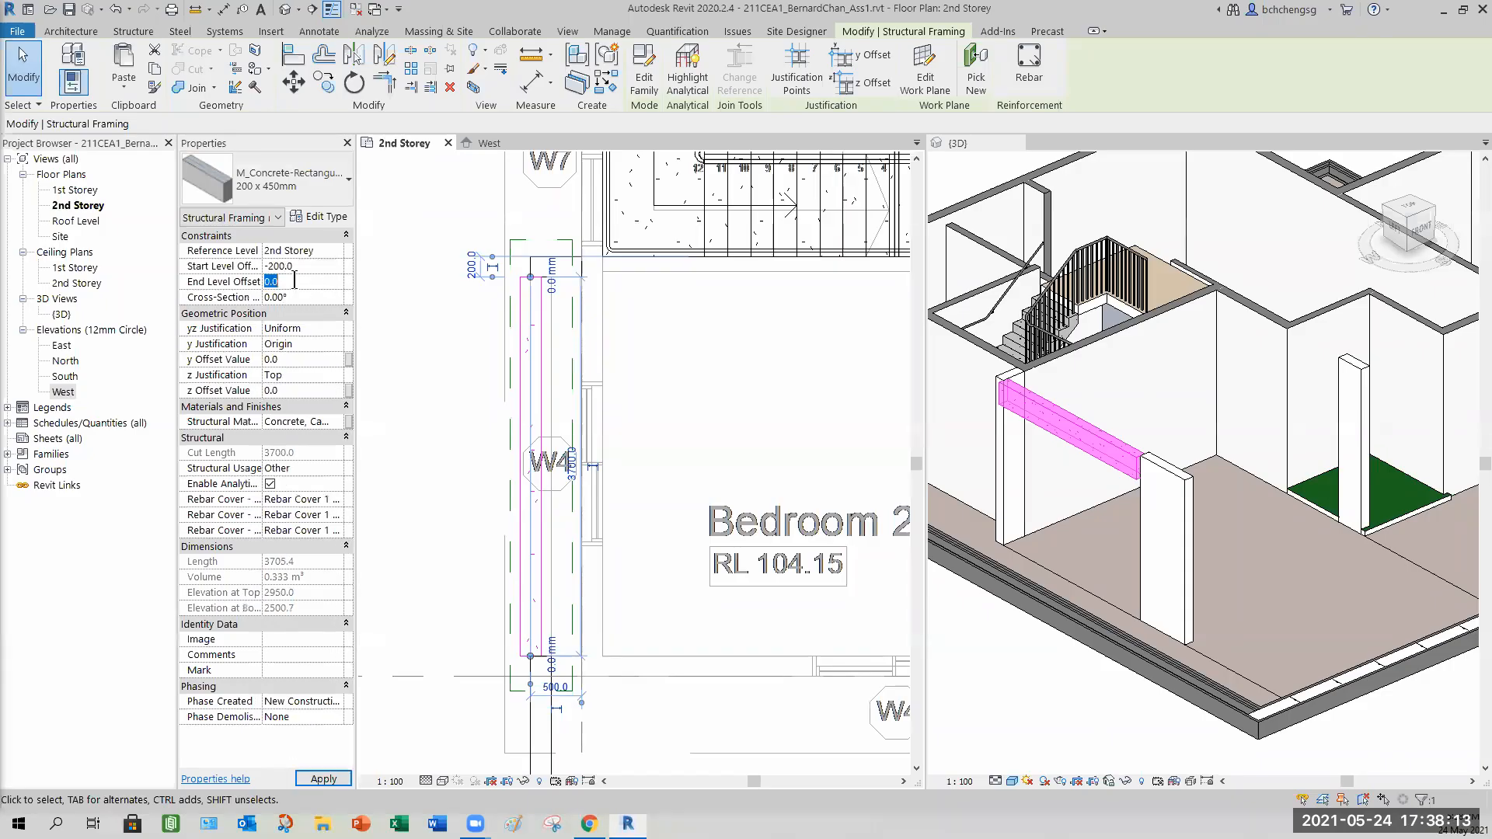
pyautogui.write('-2')
pyautogui.press('Return')
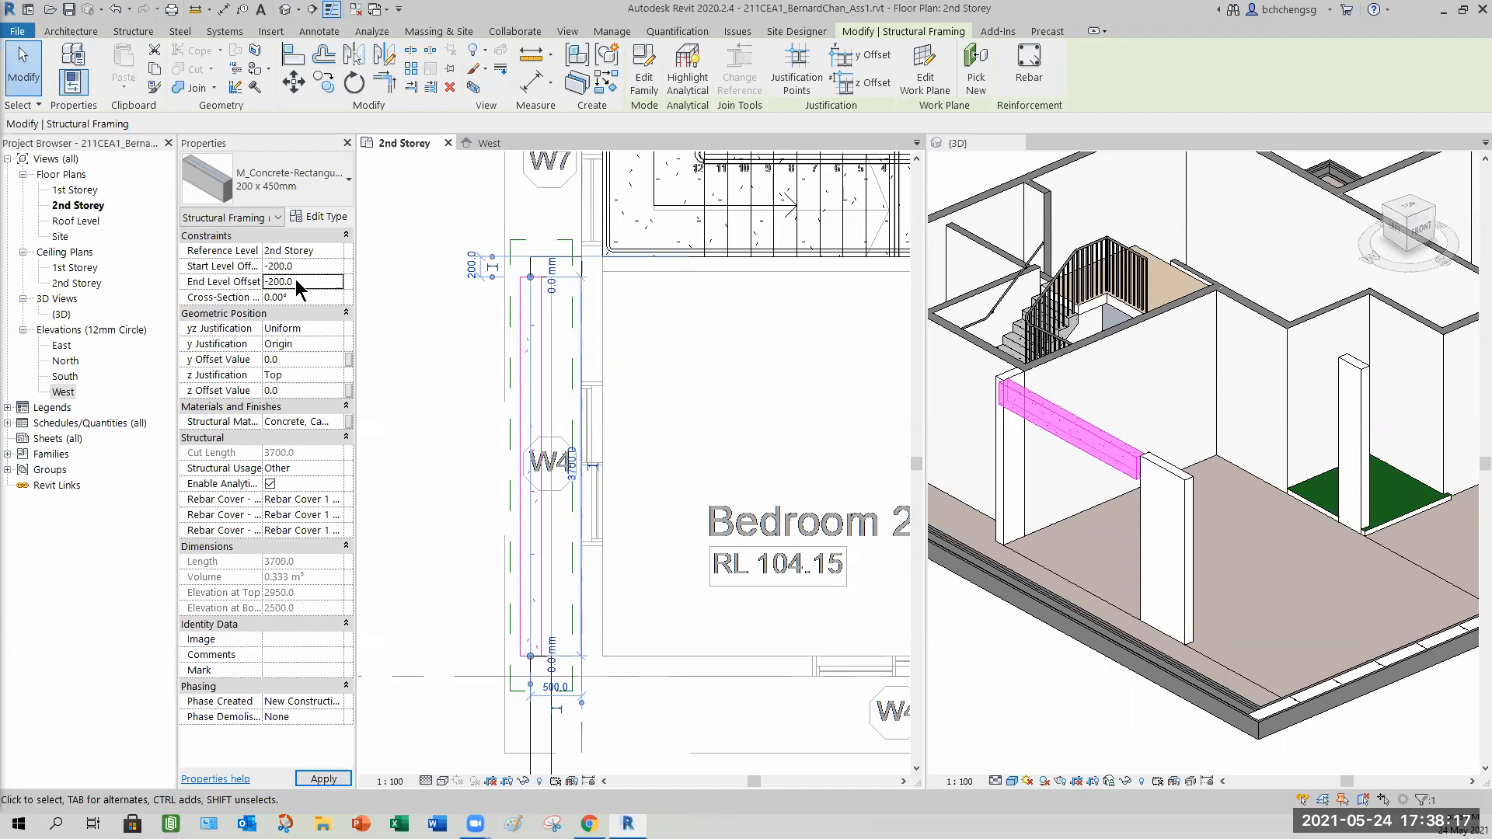
pyautogui.click(322, 779)
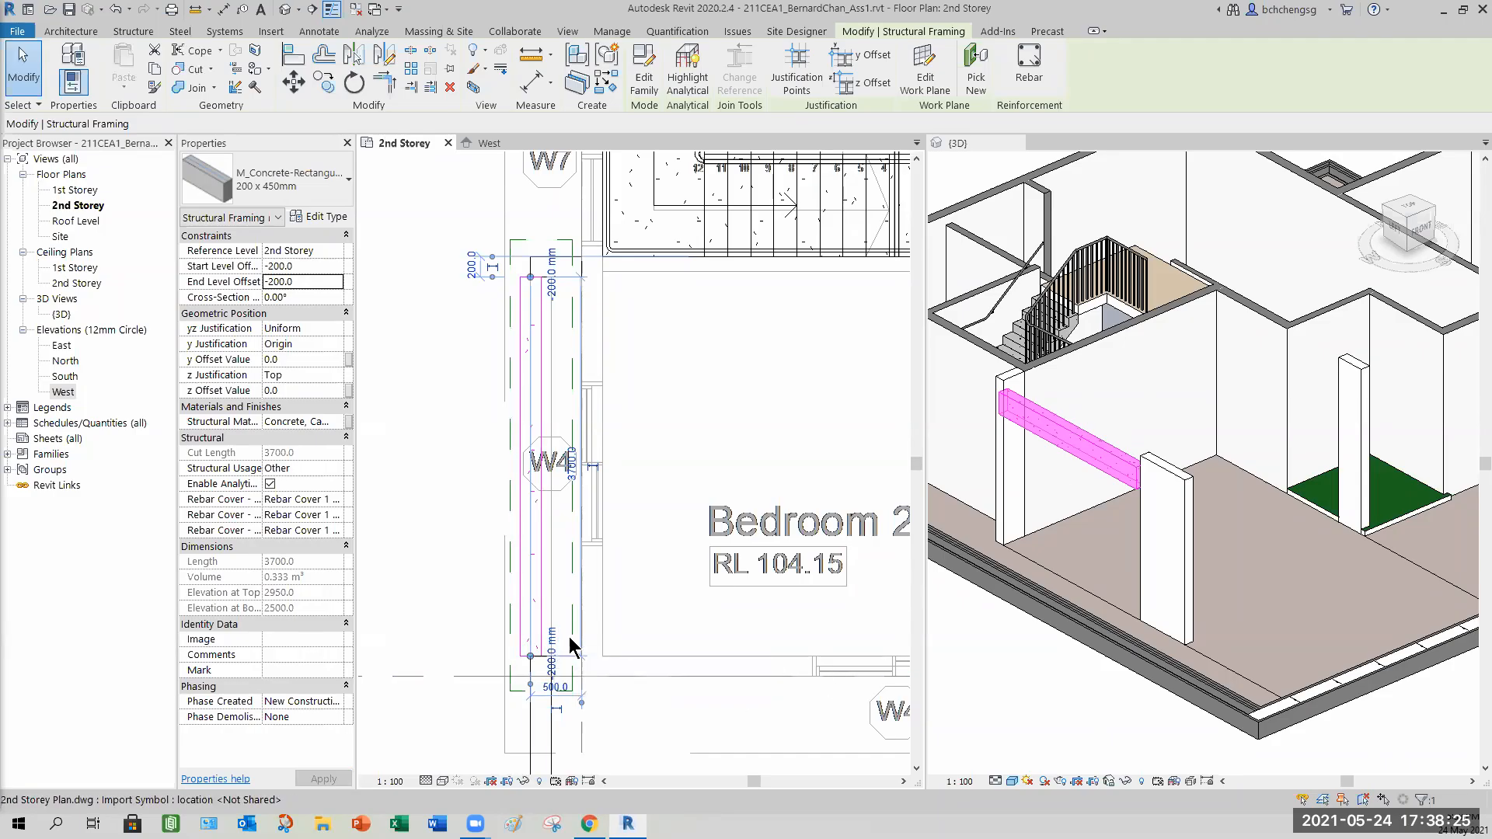
# Try to align the beam with the adjacent wall line using the Align tool.
pyautogui.click(293, 54)
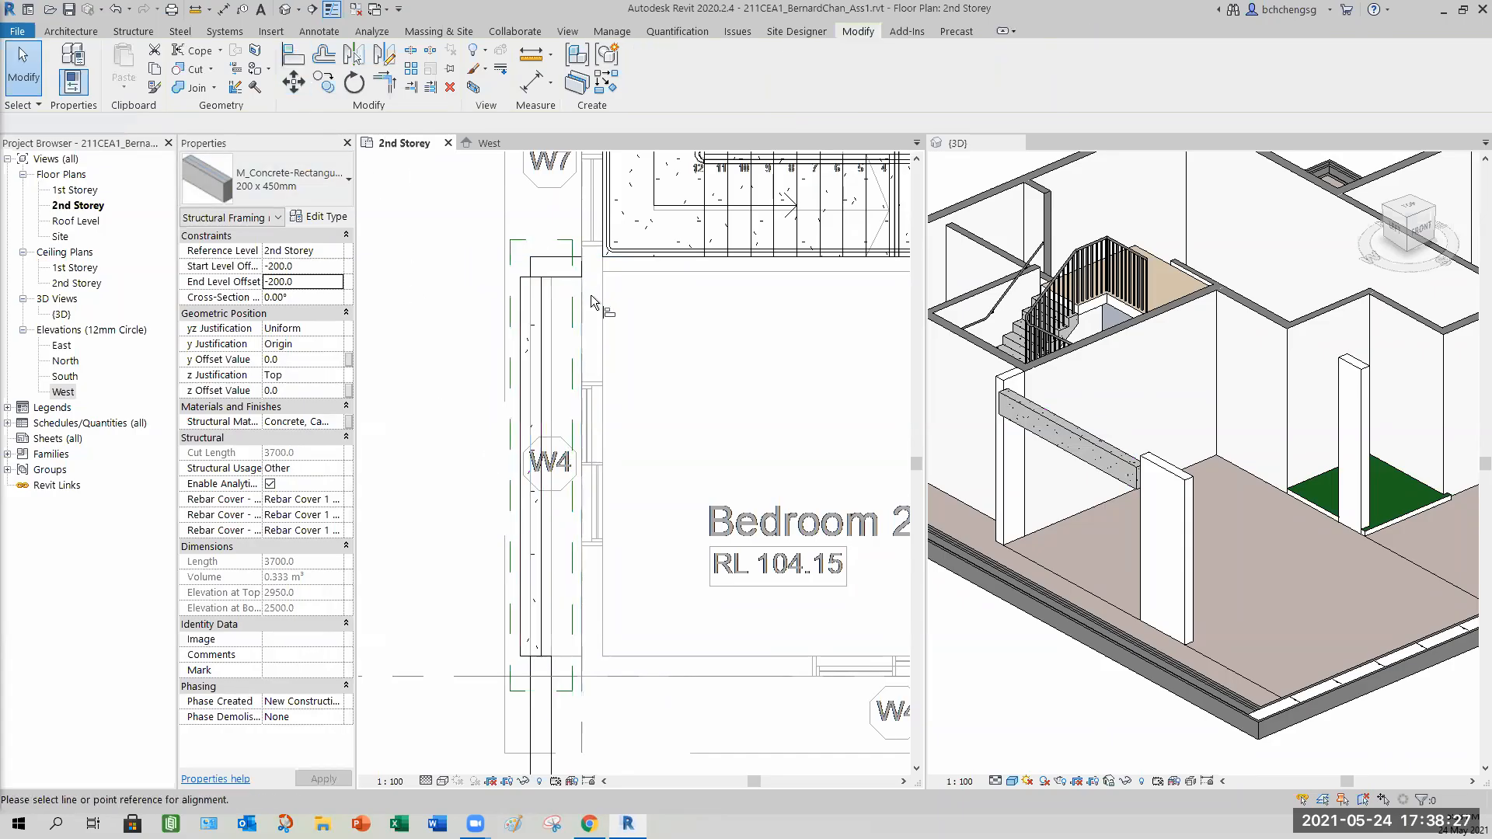
pyautogui.scroll(2, 556, 294)
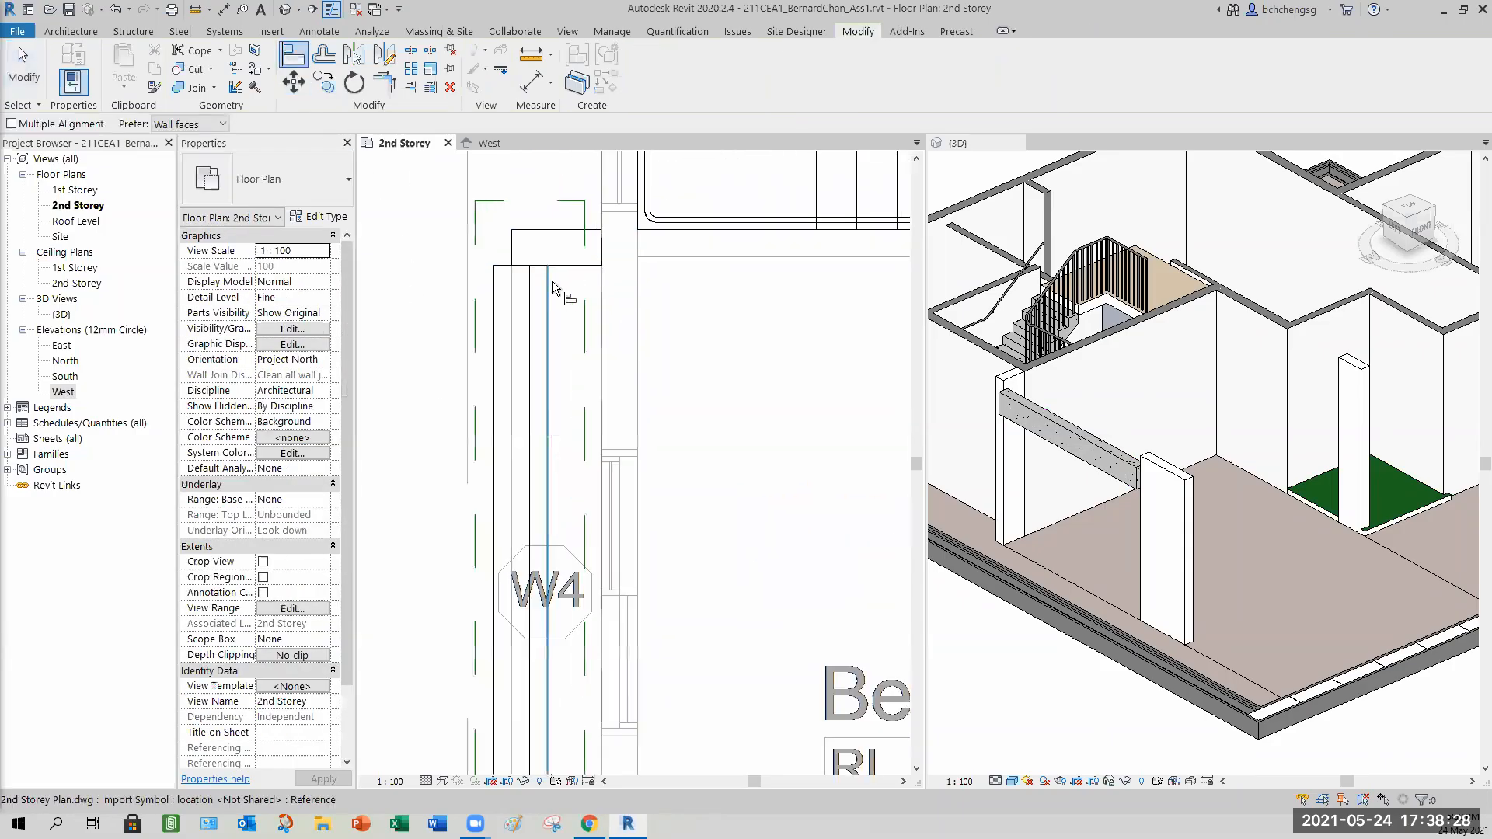
pyautogui.click(511, 258)
pyautogui.click(495, 474)
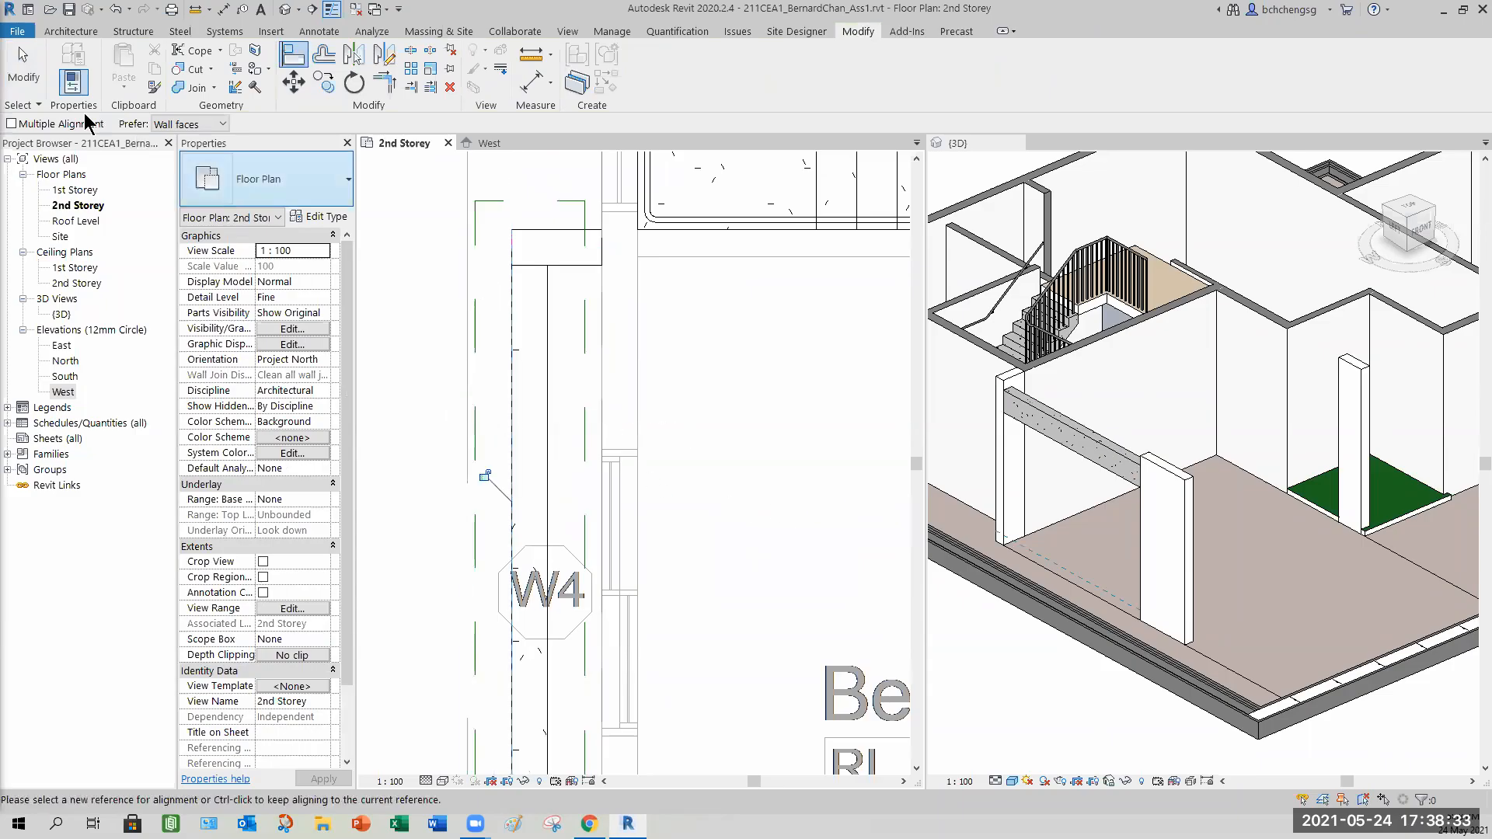
pyautogui.click(25, 81)
pyautogui.scroll(-3, 715, 477)
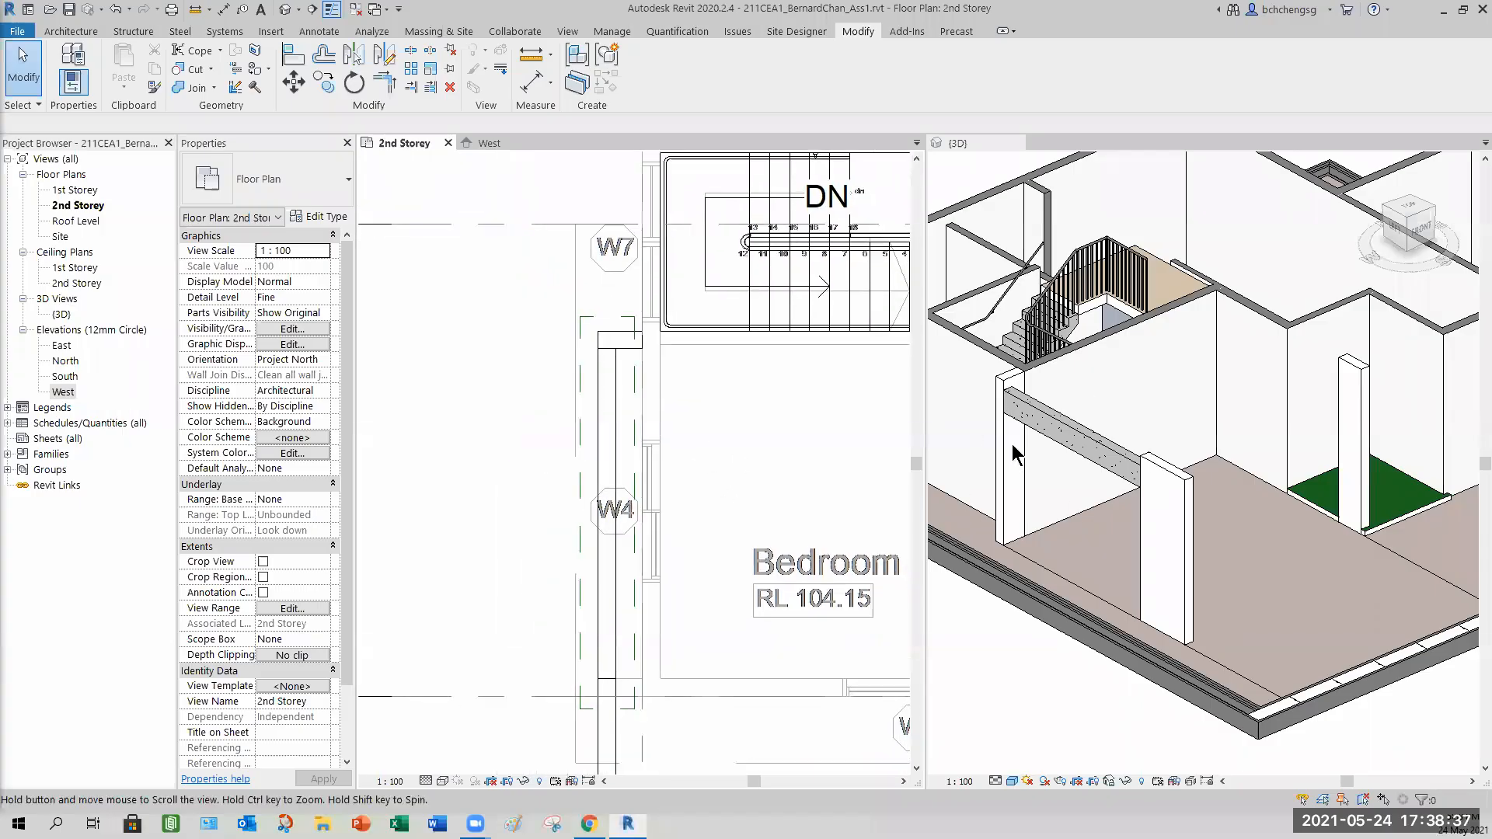
# Orbit the 3D view and select the beam there to inspect its placement.
pyautogui.click(1039, 664)
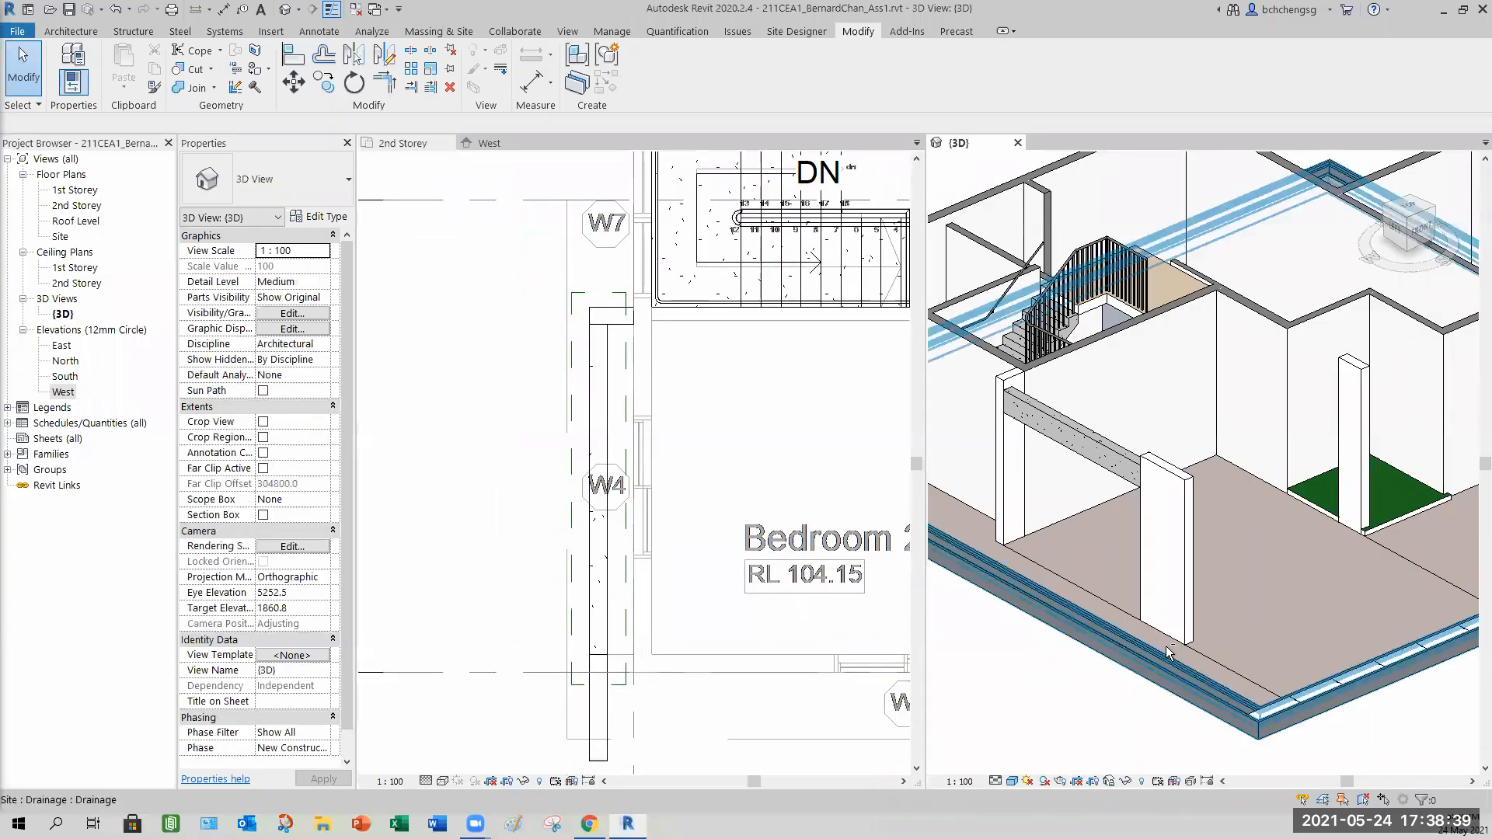
pyautogui.keyDown('shift'); pyautogui.moveTo(1247, 577); pyautogui.dragTo(1314, 562, button='middle'); pyautogui.keyUp('shift')
pyautogui.keyDown('shift'); pyautogui.moveTo(1350, 482); pyautogui.dragTo(1091, 460, button='middle'); pyautogui.keyUp('shift')
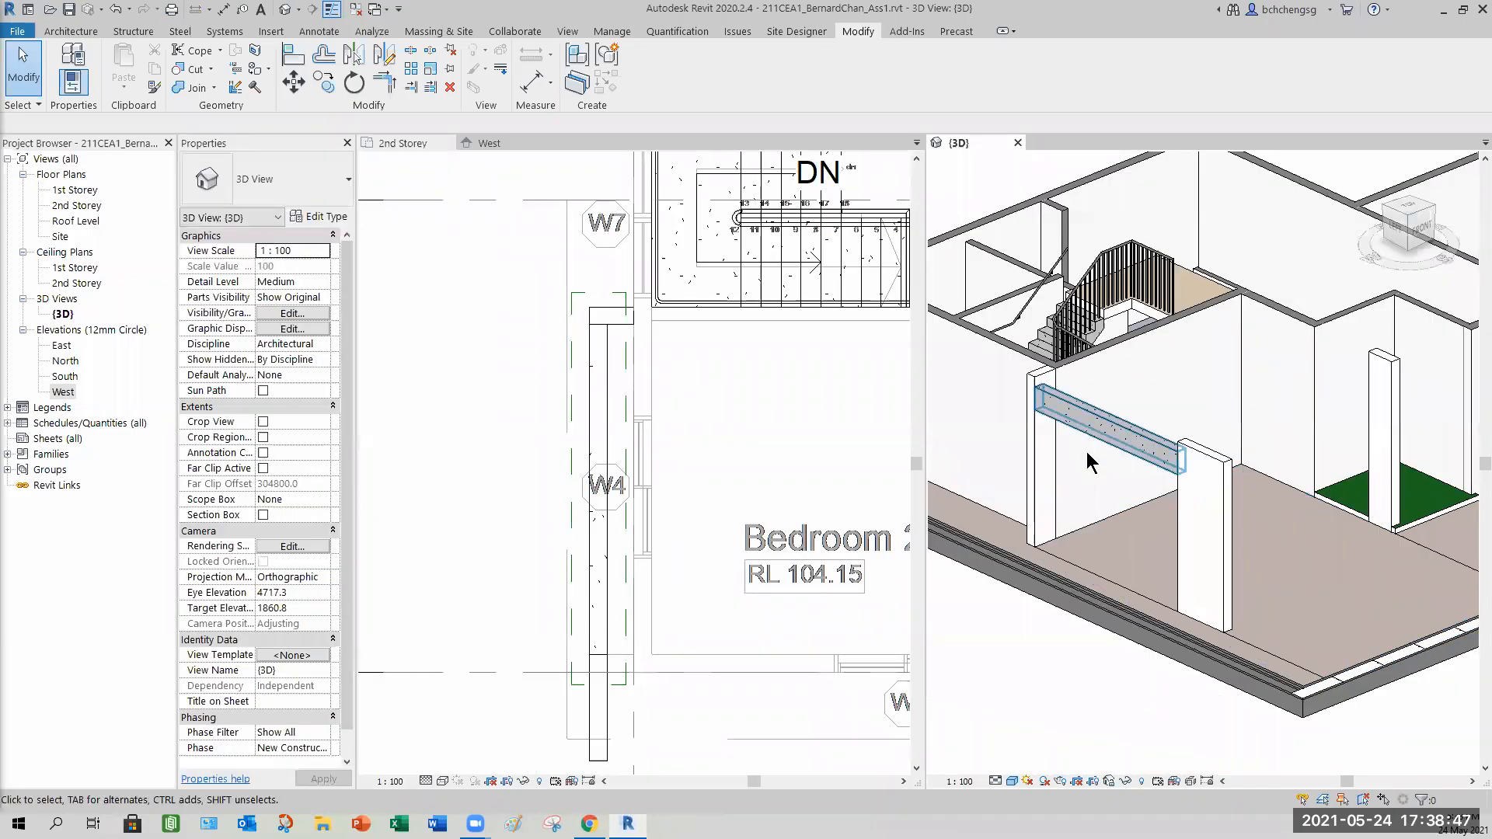
pyautogui.click(1094, 419)
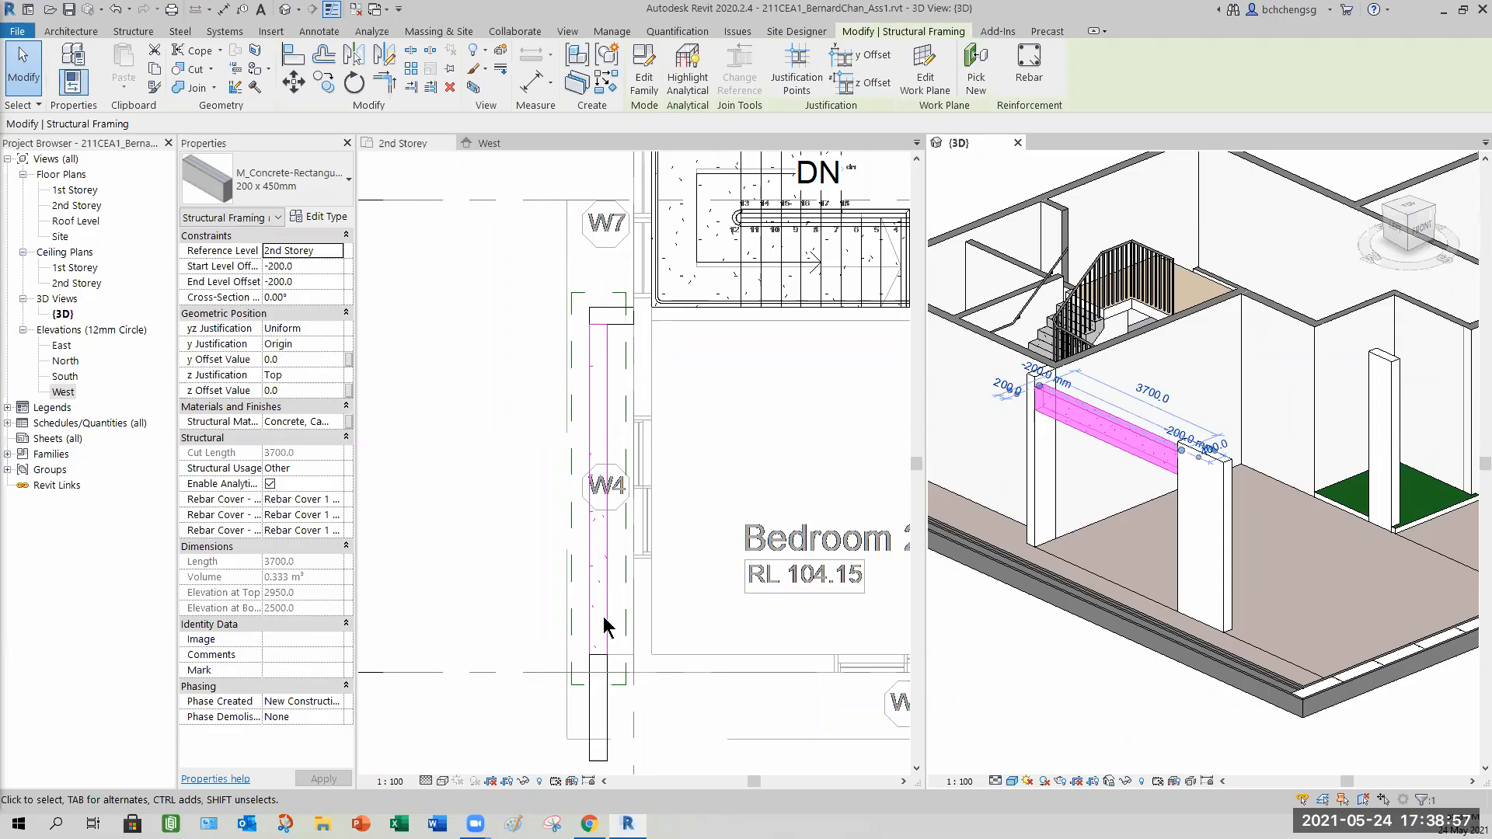
pyautogui.click(505, 430)
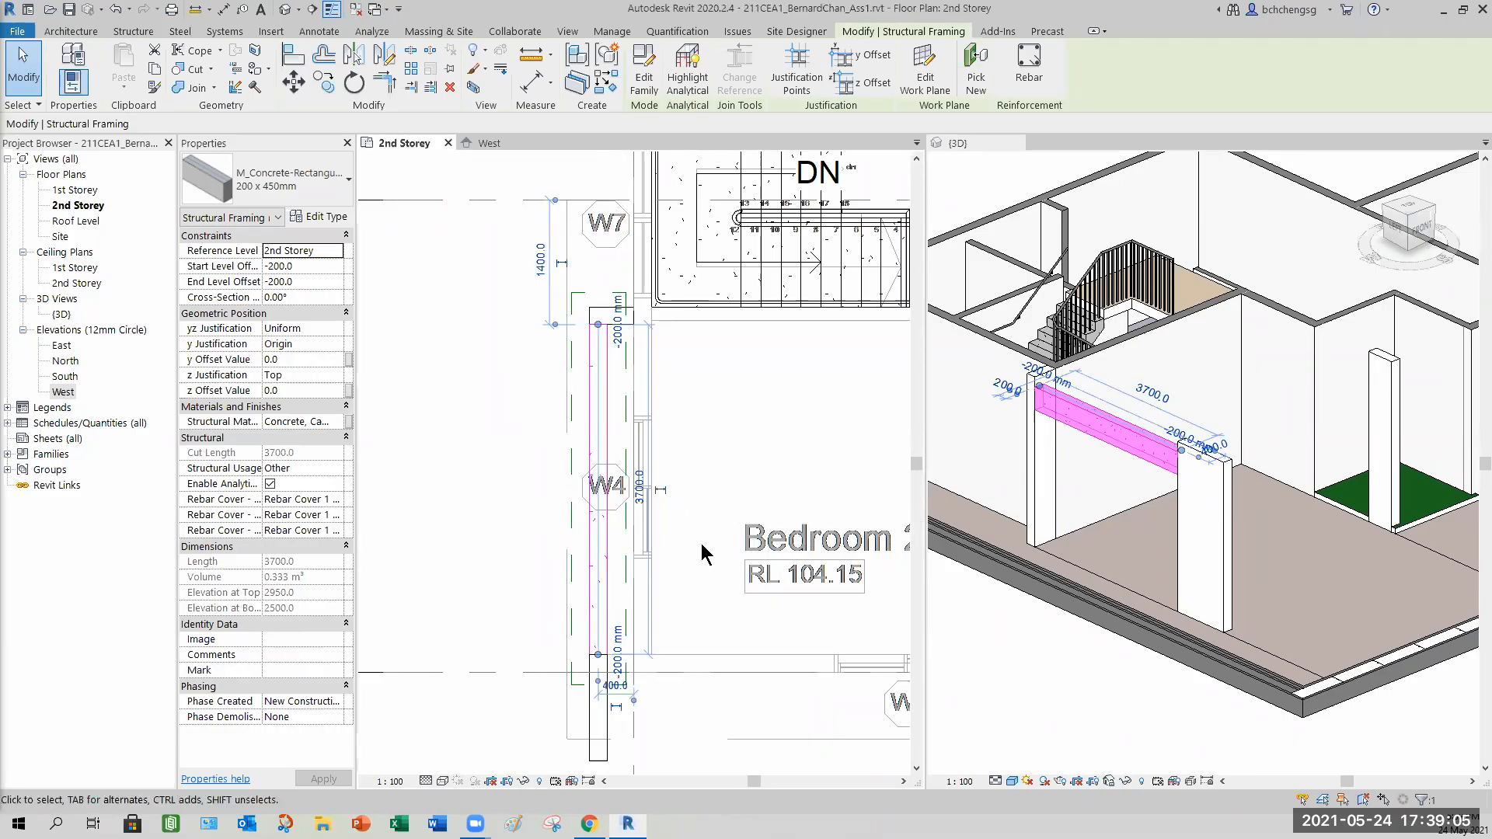
# Disallow joins at both ends of the beam.
pyautogui.moveTo(575, 614); pyautogui.dragTo(505, 611, button='middle')
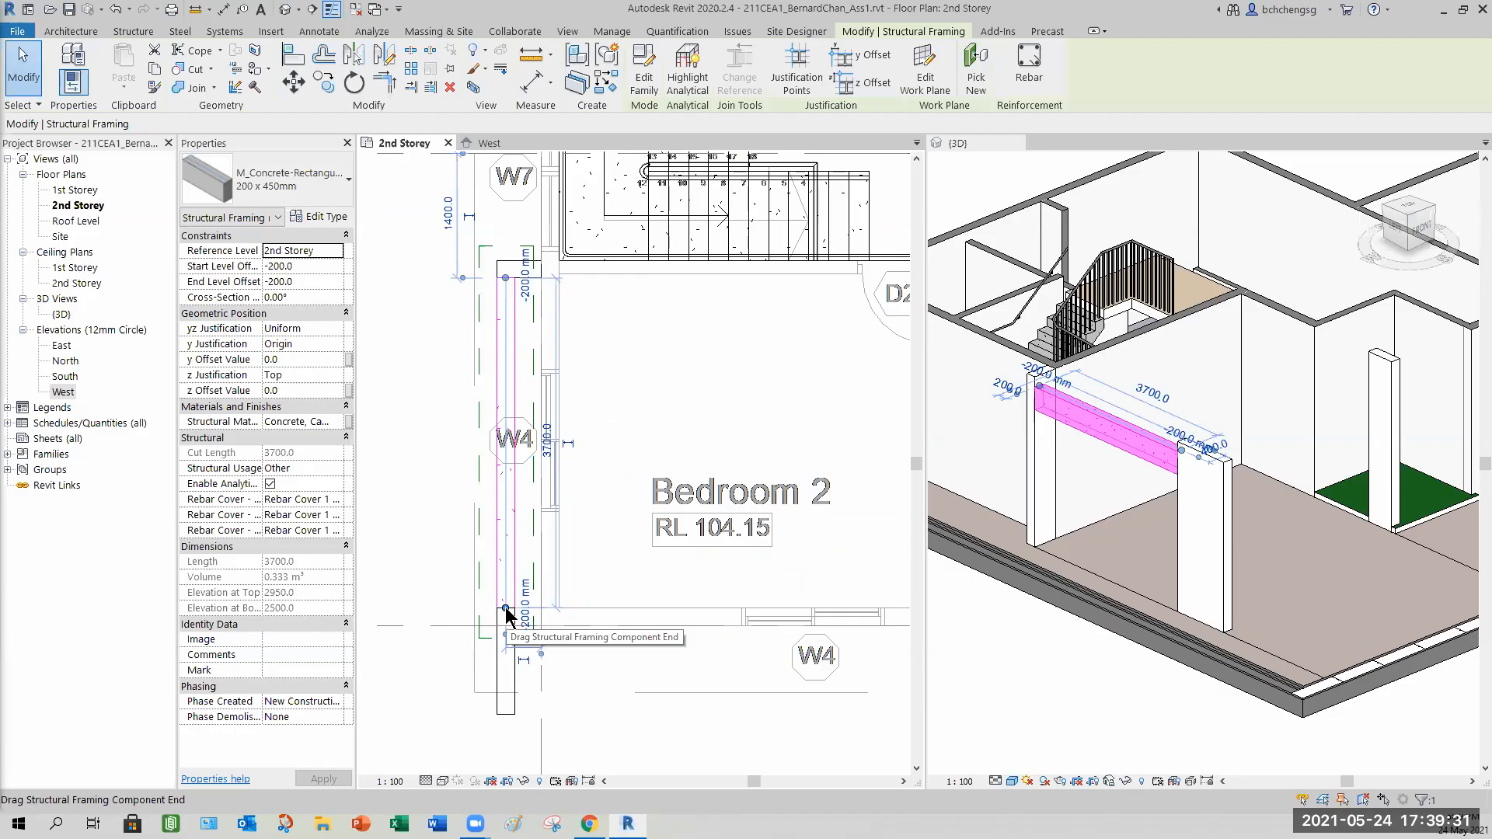
pyautogui.rightClick(505, 614)
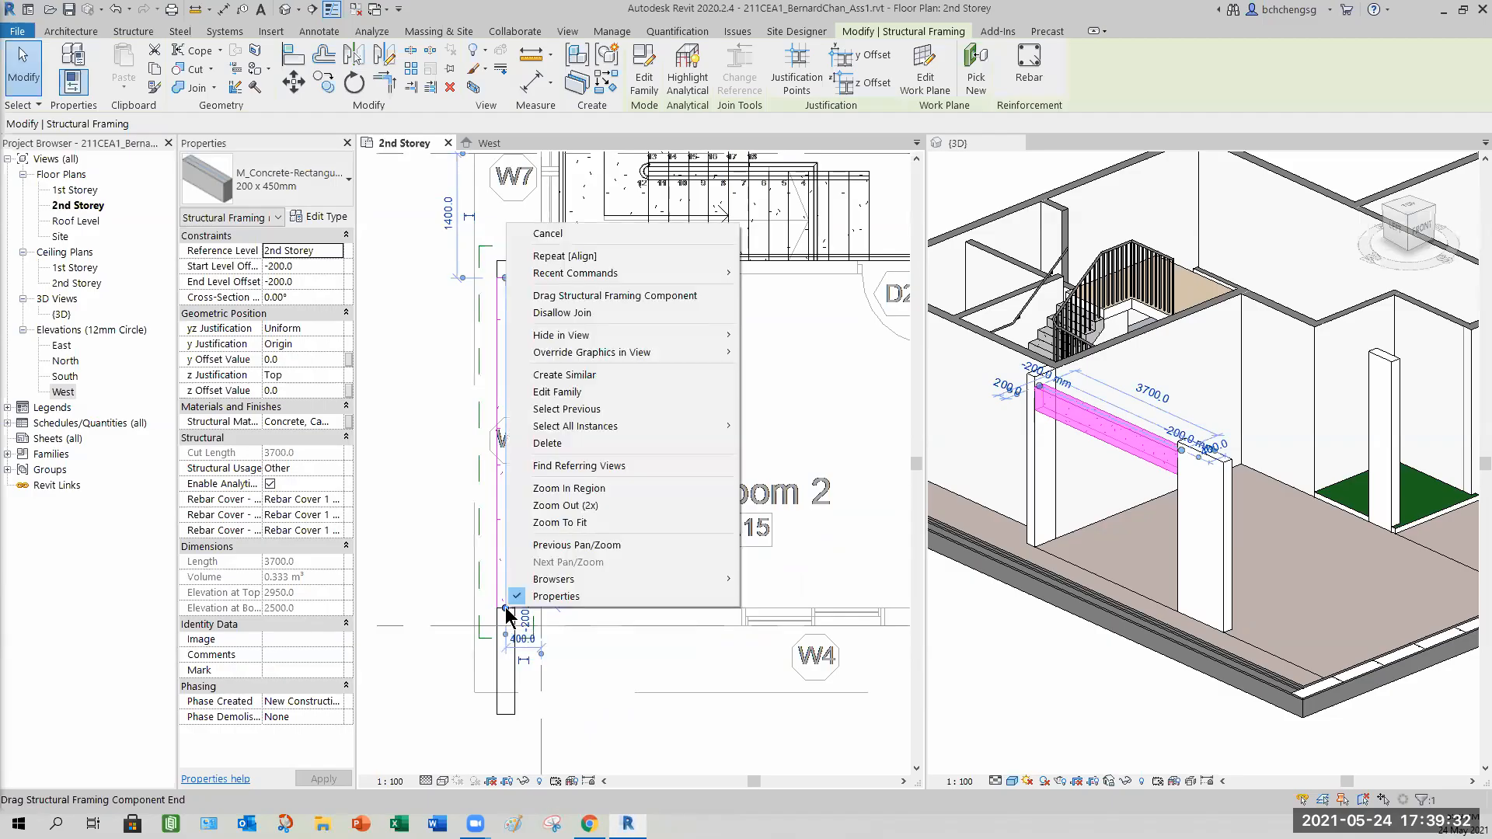
pyautogui.click(558, 313)
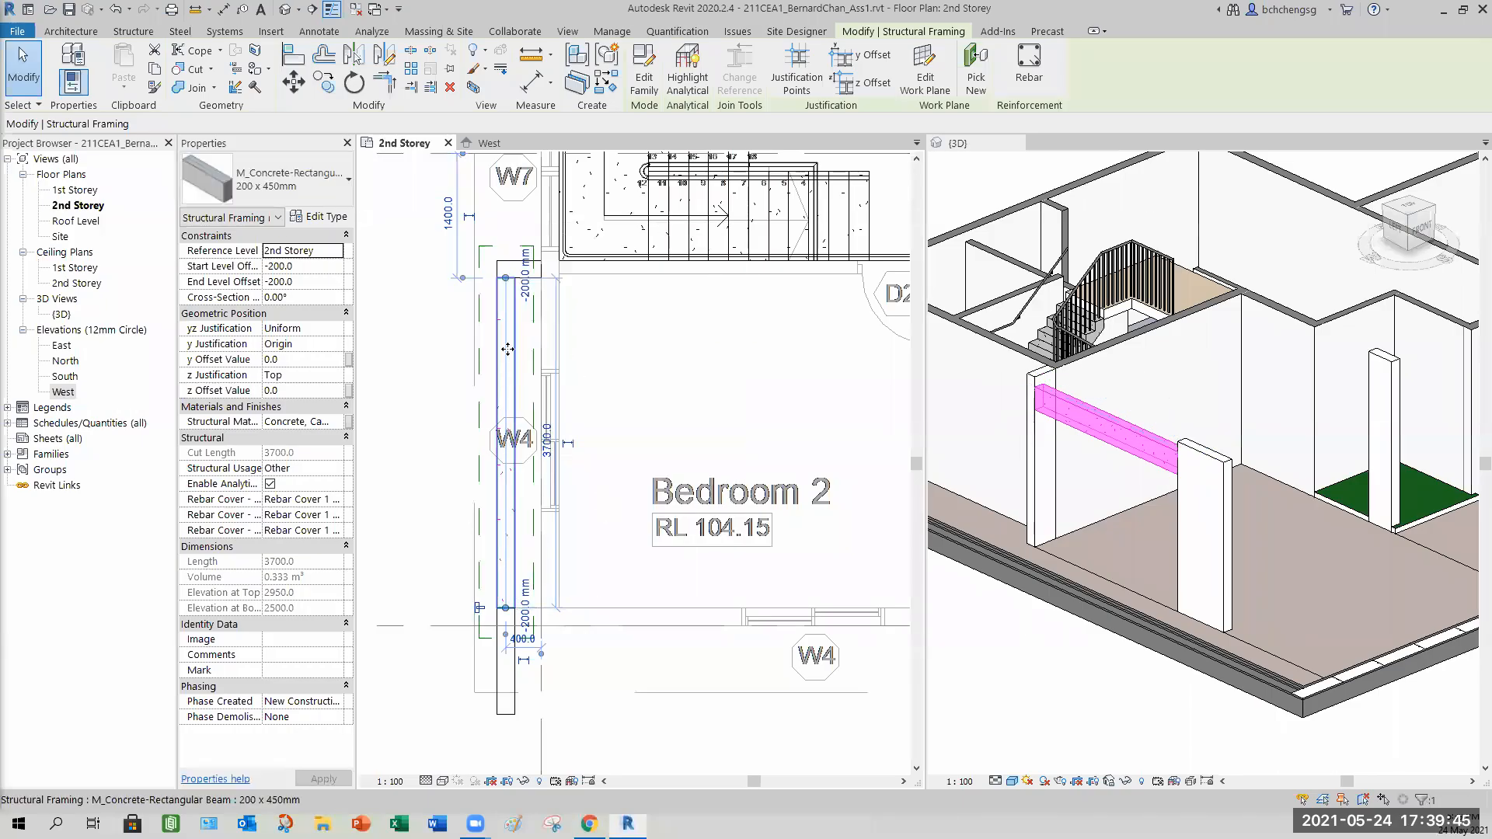
pyautogui.rightClick(505, 278)
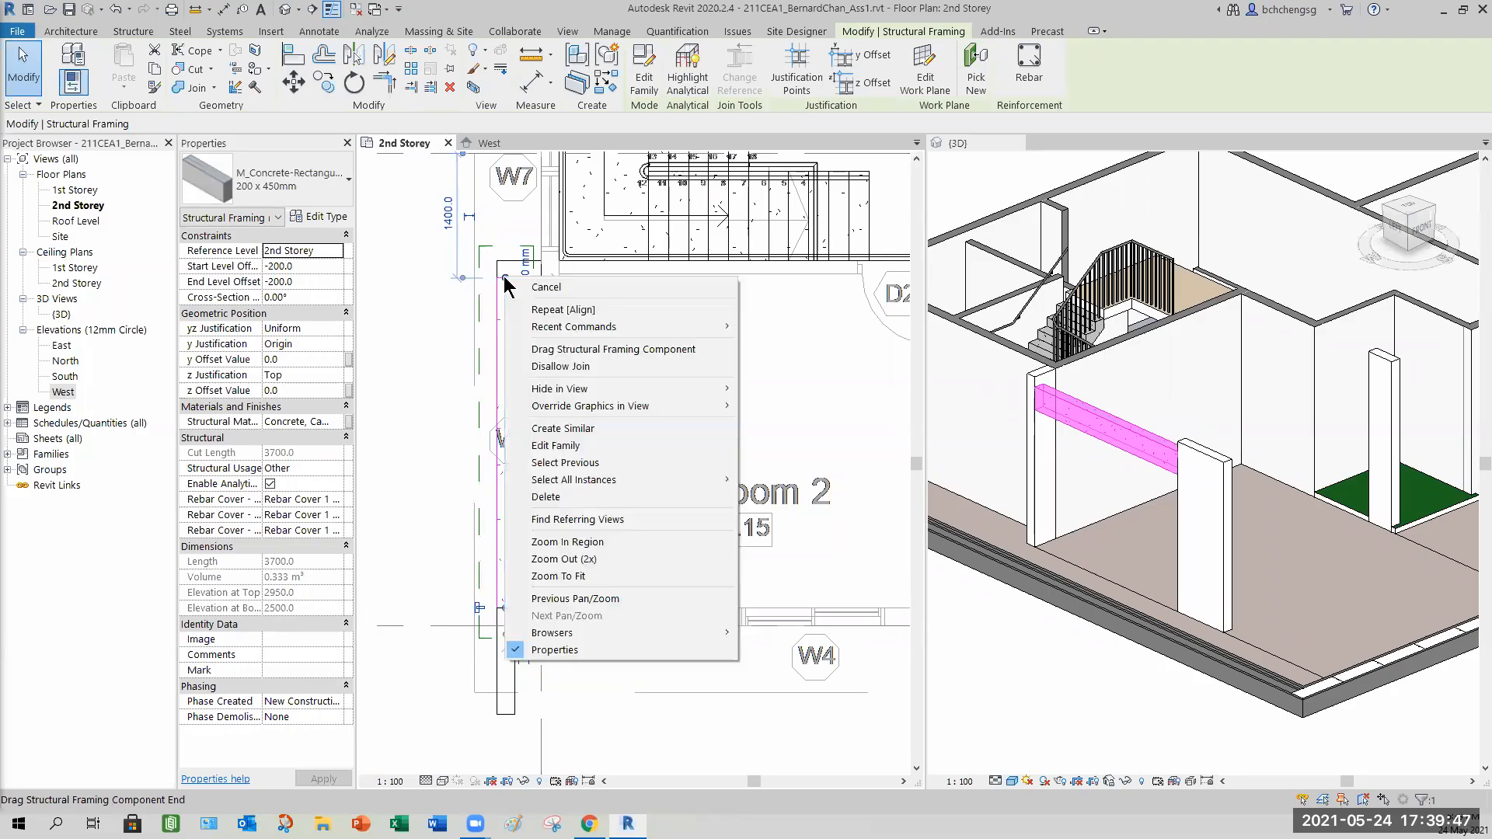
pyautogui.click(573, 368)
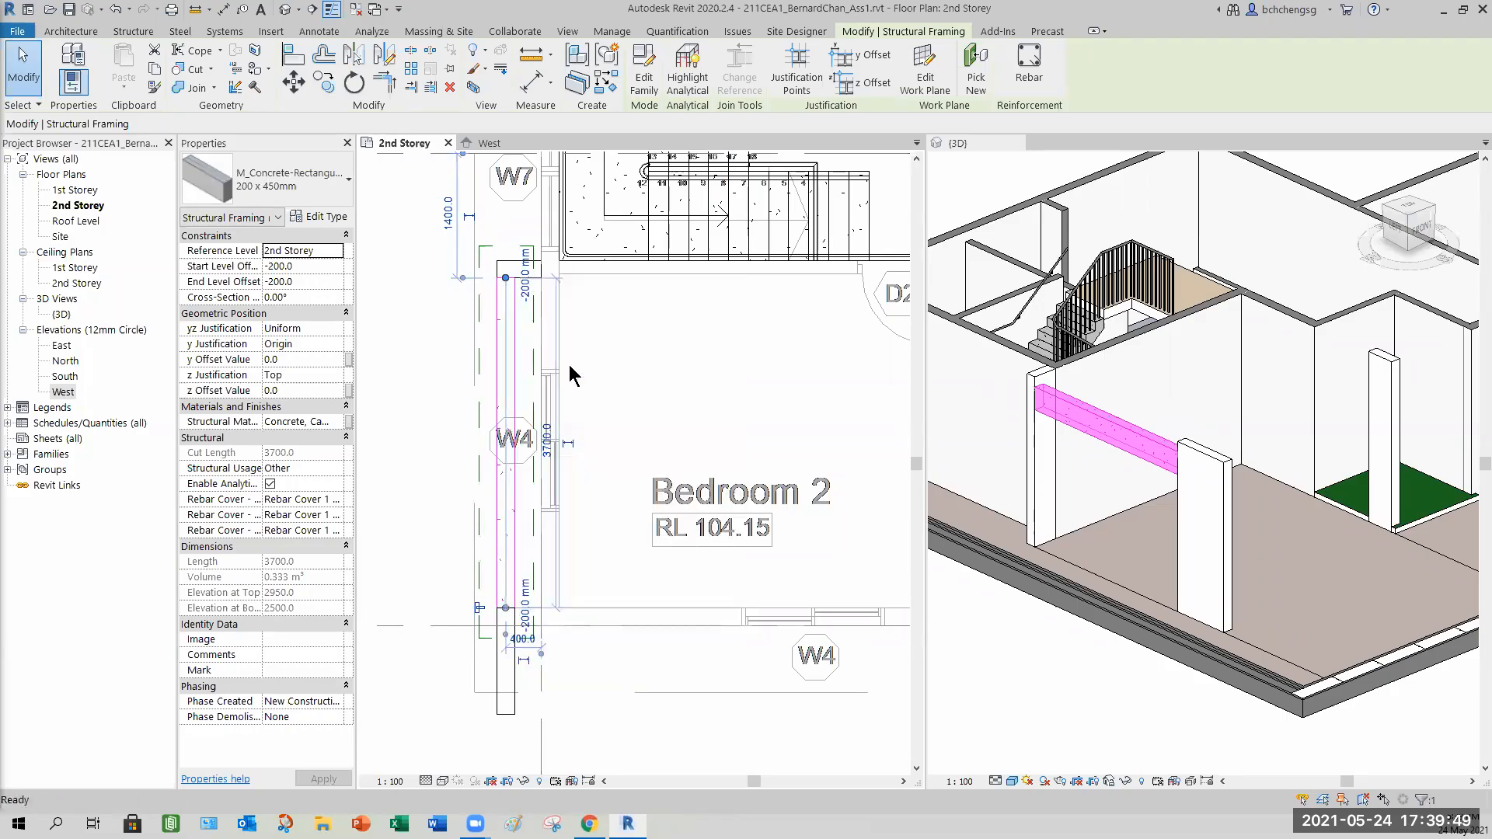
pyautogui.click(636, 375)
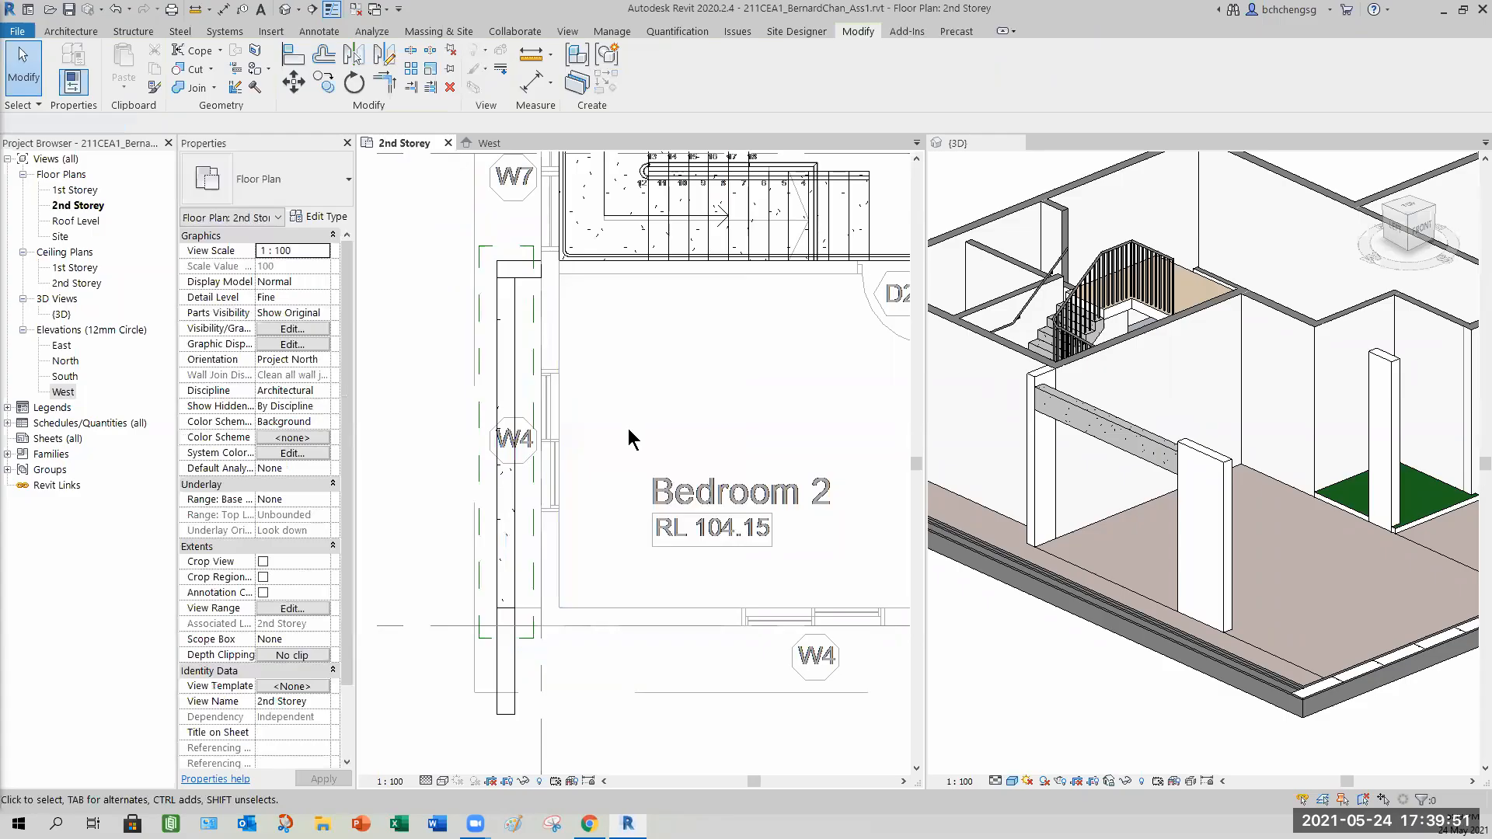
pyautogui.click(516, 377)
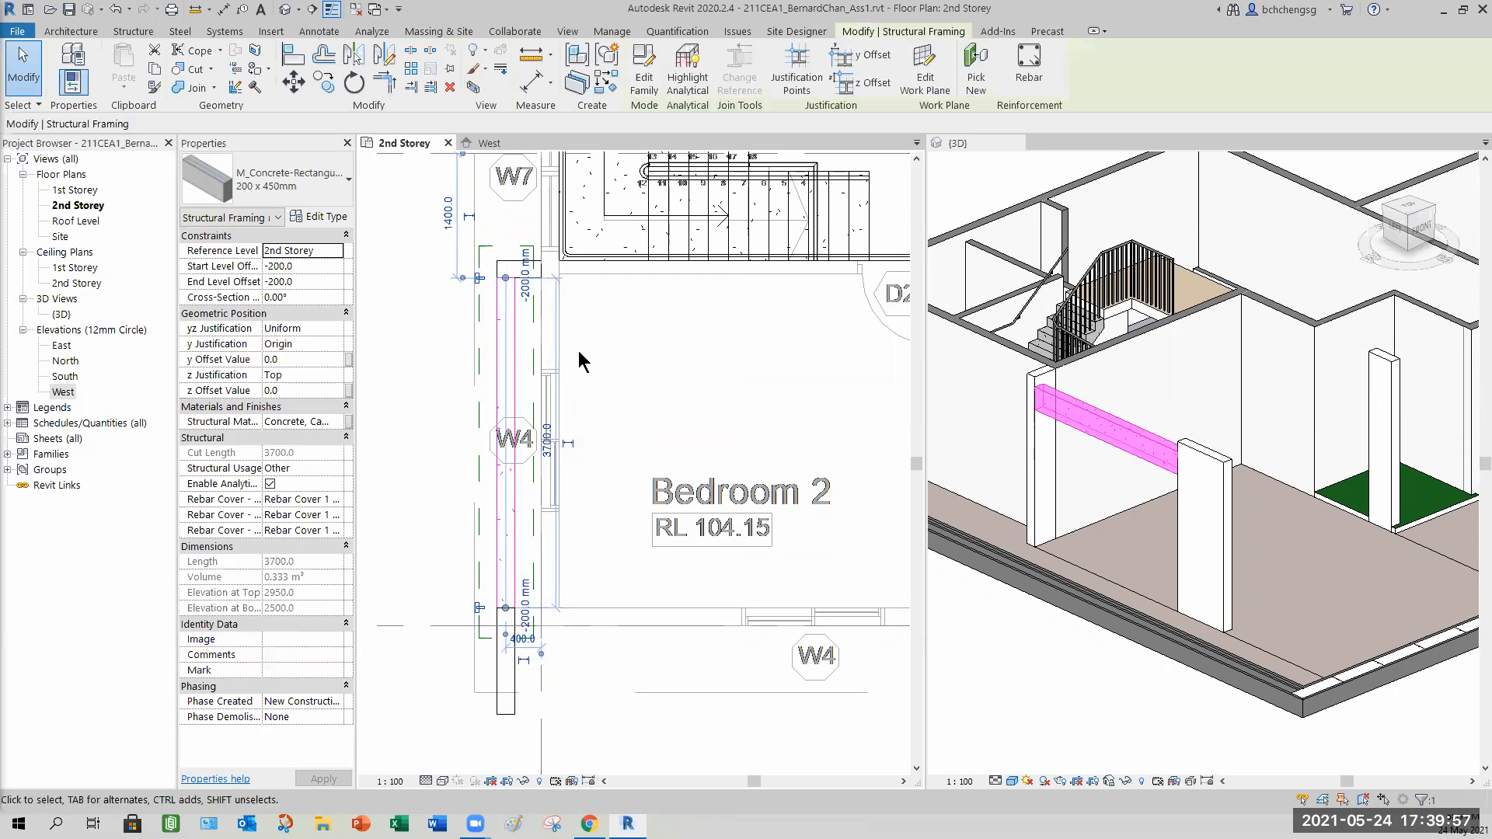
pyautogui.rightClick(506, 285)
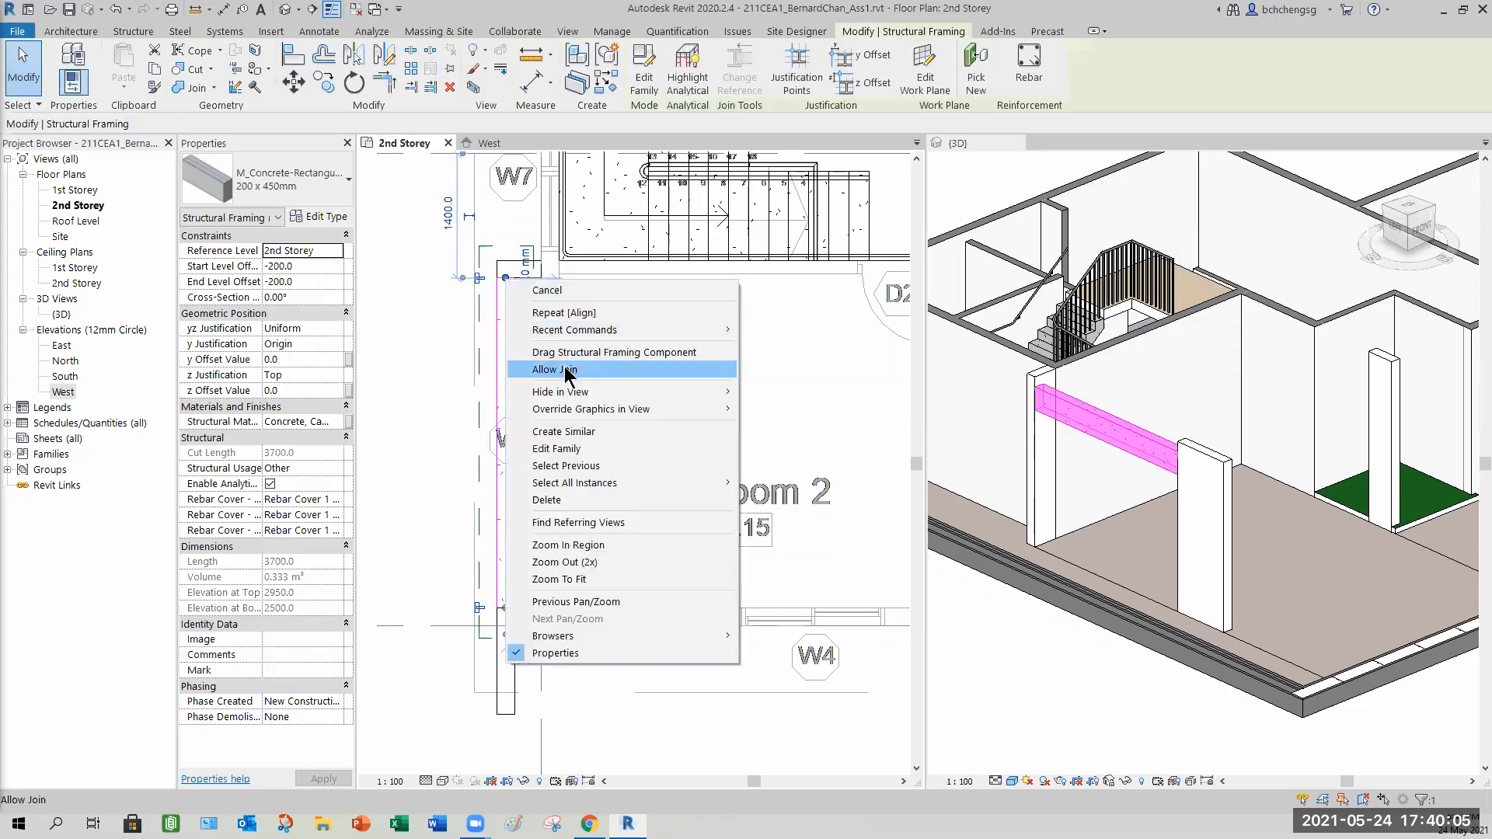
pyautogui.click(420, 359)
# Select the column beneath the beam end to inspect its properties.
pyautogui.click(617, 765)
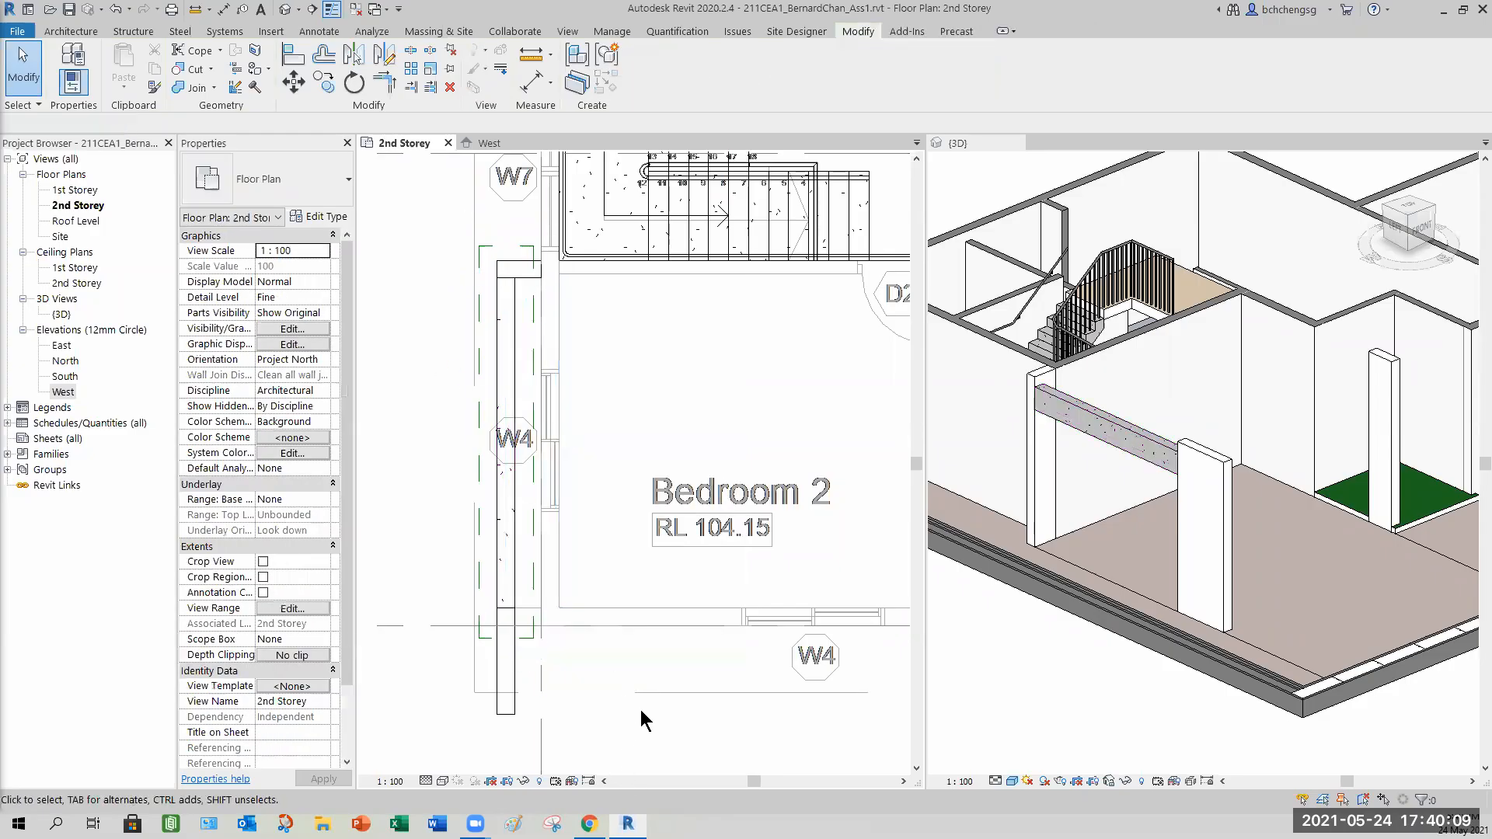
pyautogui.click(506, 709)
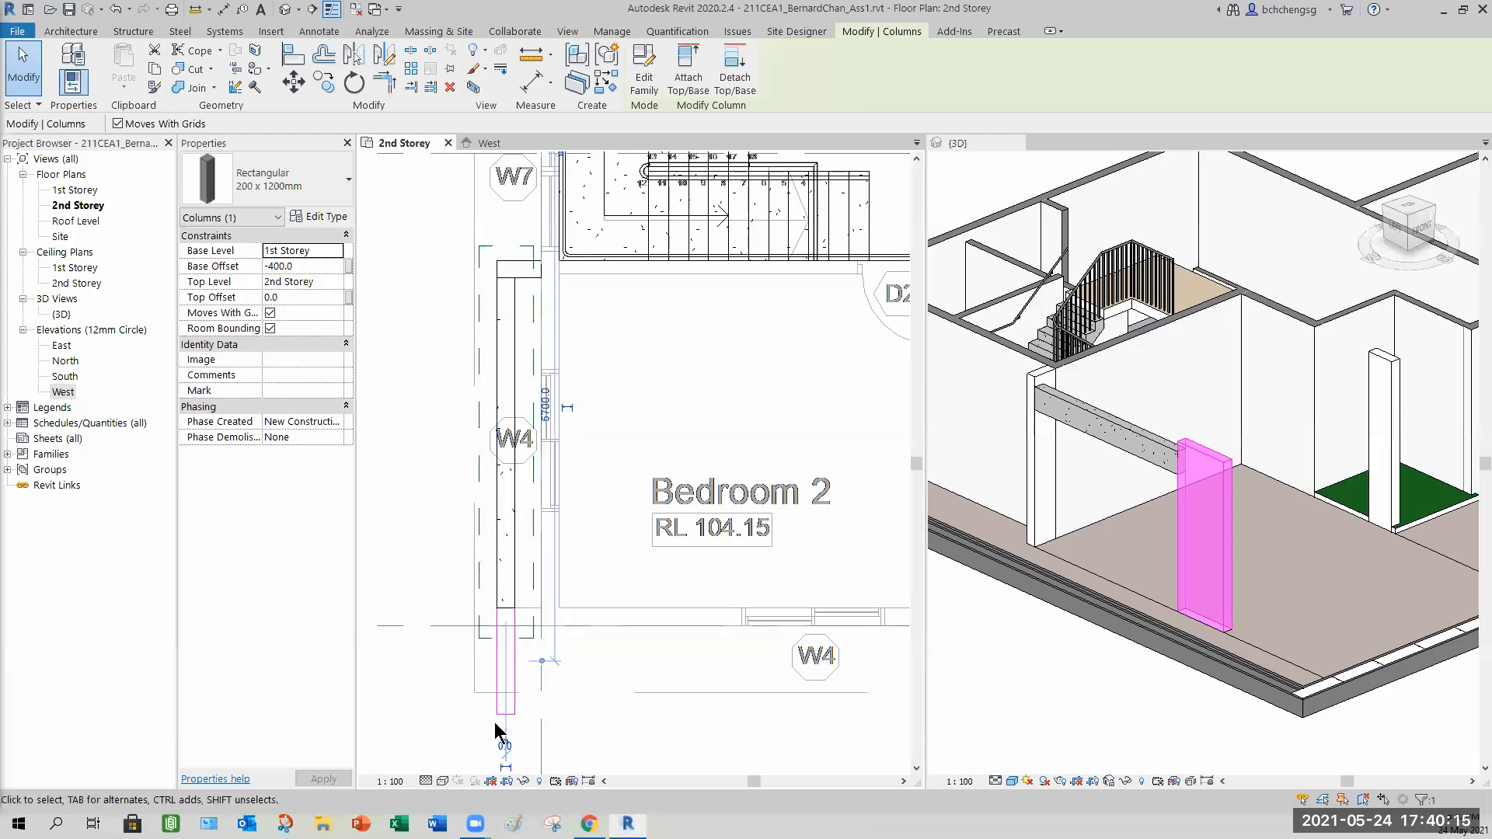
pyautogui.click(628, 666)
pyautogui.moveTo(576, 518); pyautogui.dragTo(509, 472, button='middle')
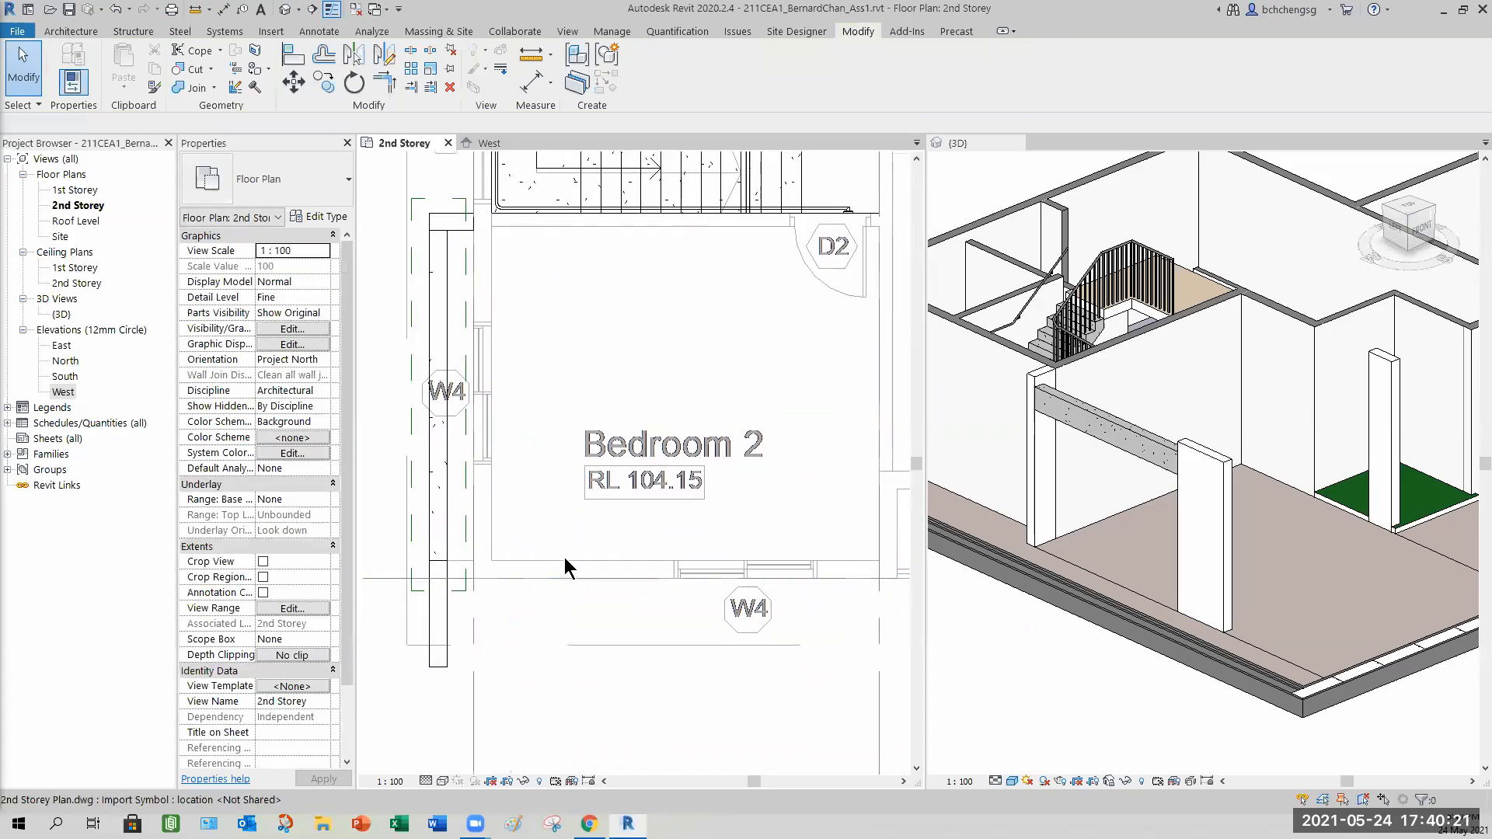
pyautogui.moveTo(672, 604); pyautogui.dragTo(589, 575, button='middle')
pyautogui.scroll(-2, 668, 567)
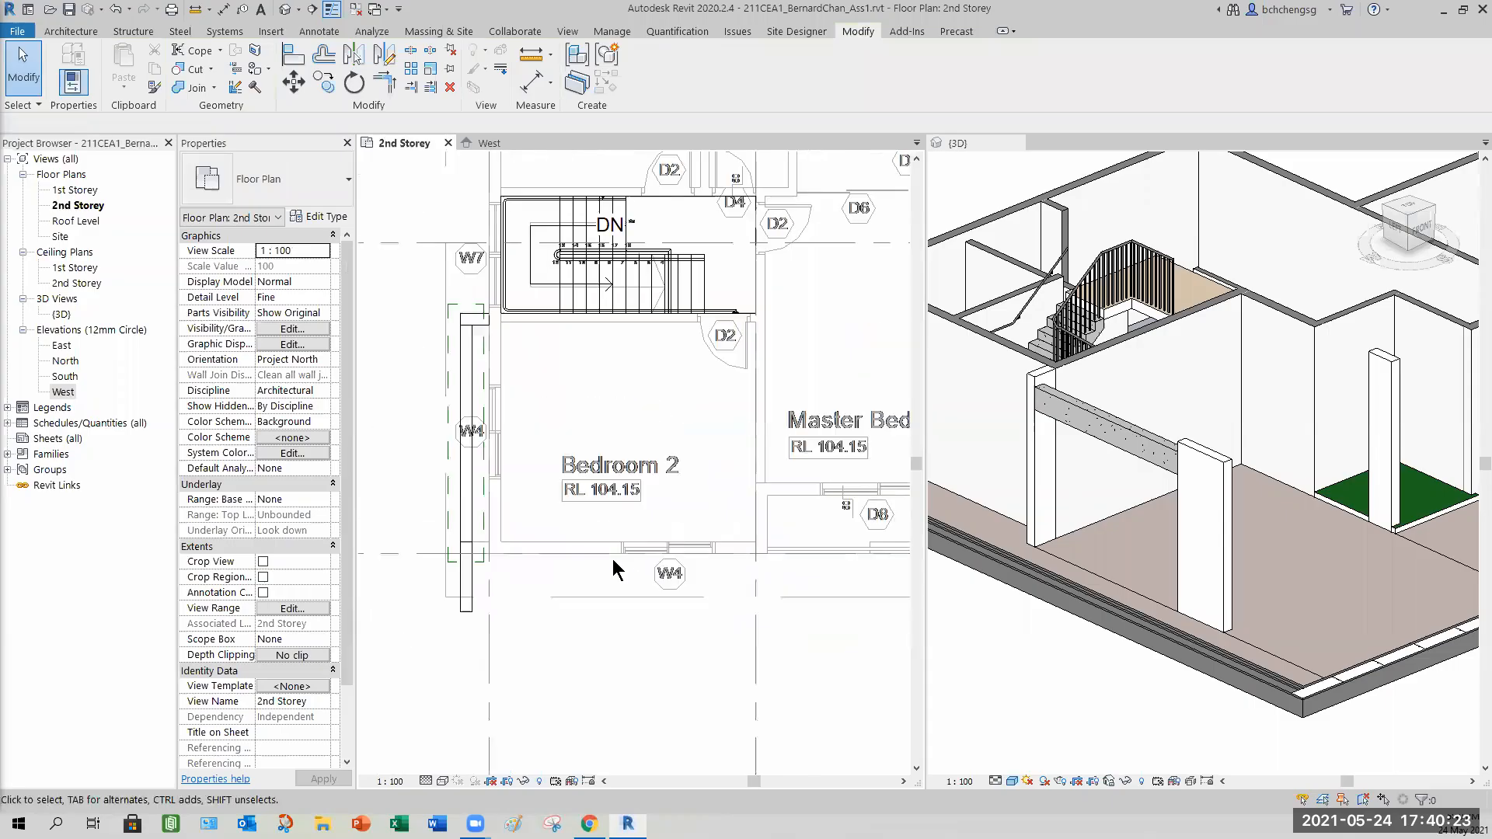
# Open the 1st Storey plan and inspect the wall below the beam, then return to 2nd Storey.
pyautogui.click(1084, 667)
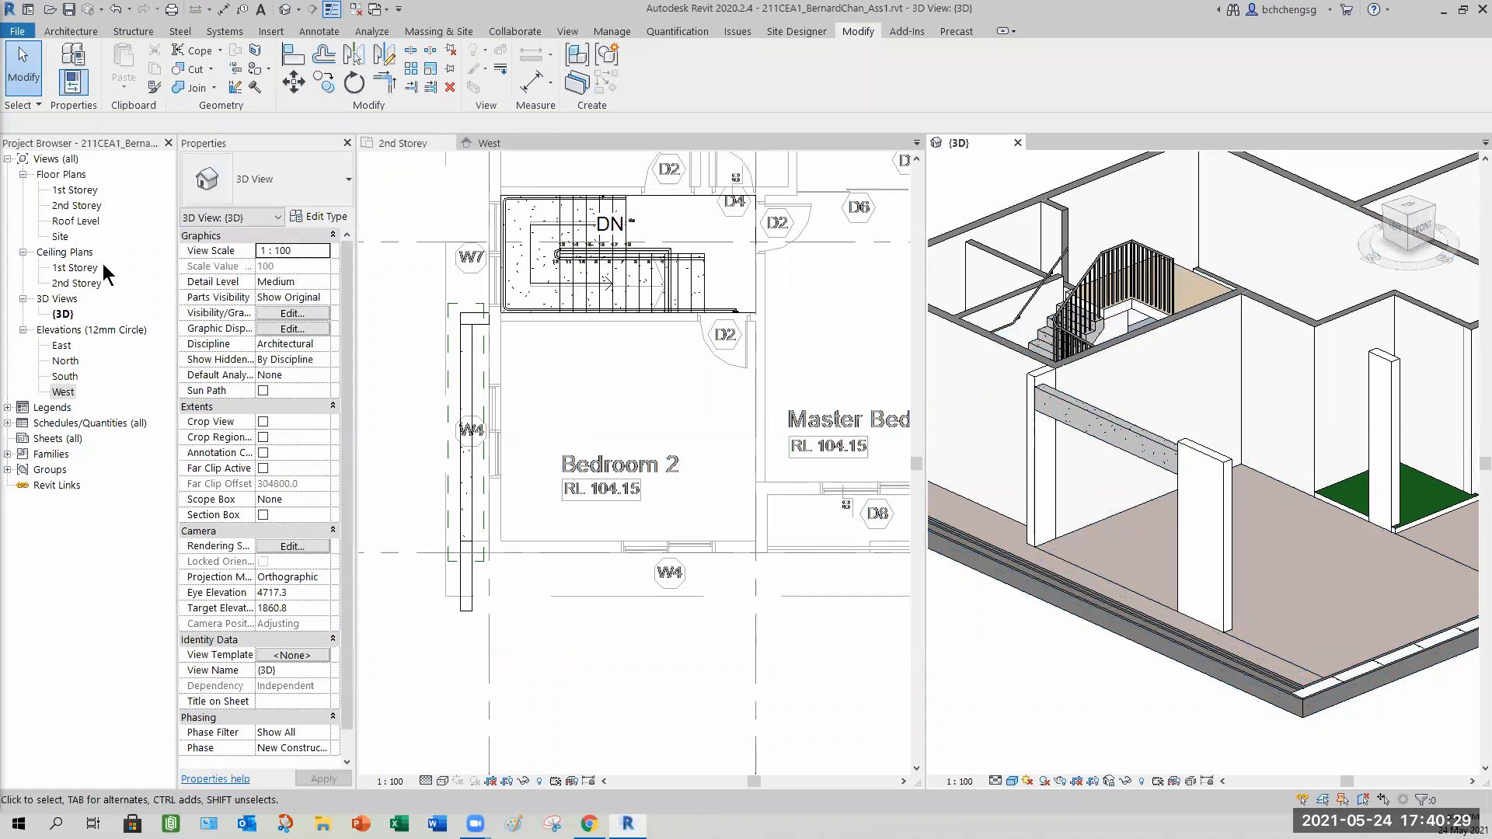
pyautogui.click(420, 192)
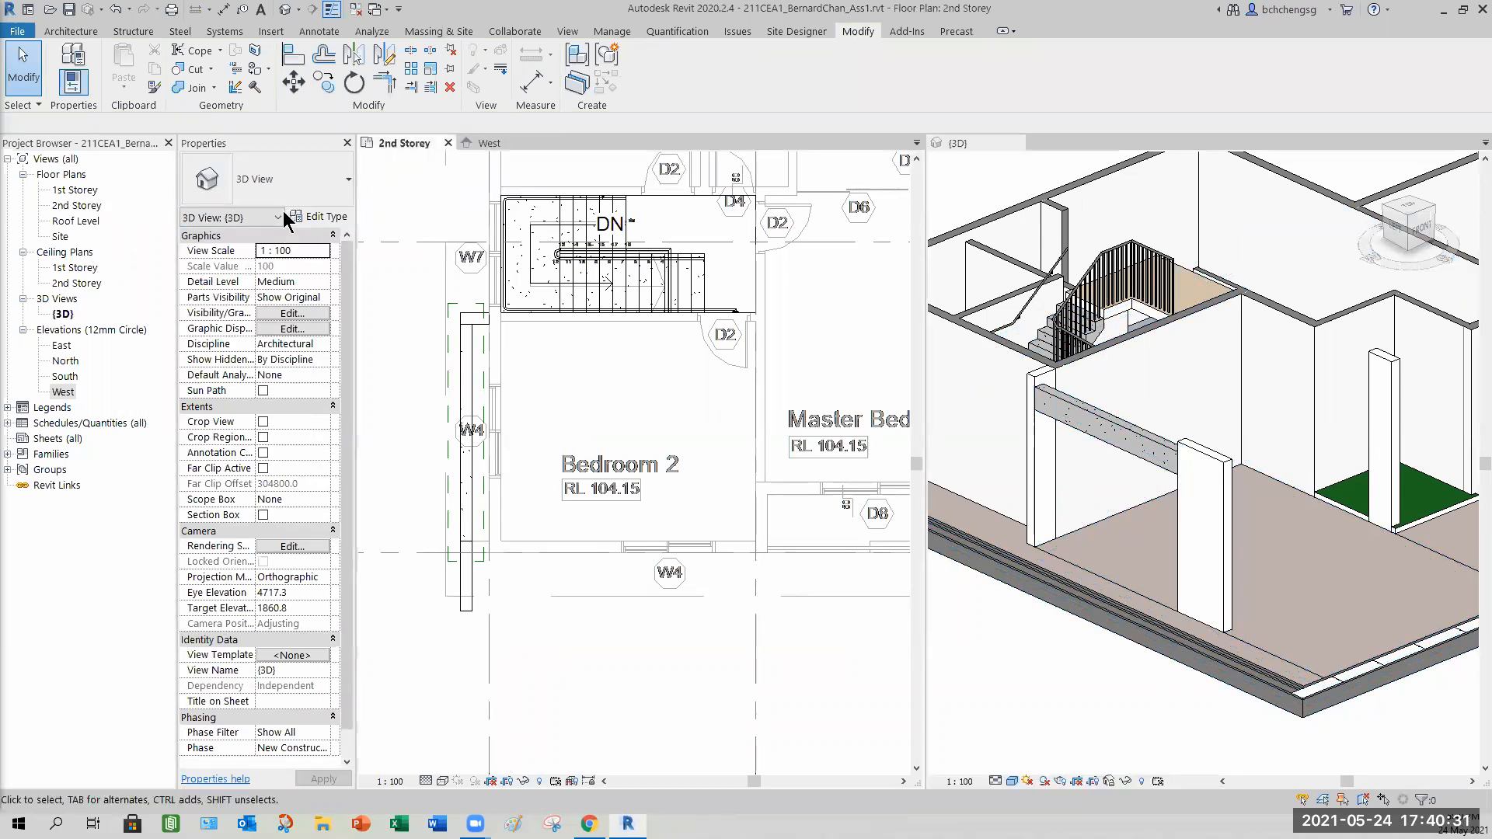
pyautogui.click(77, 194)
pyautogui.doubleClick(76, 194)
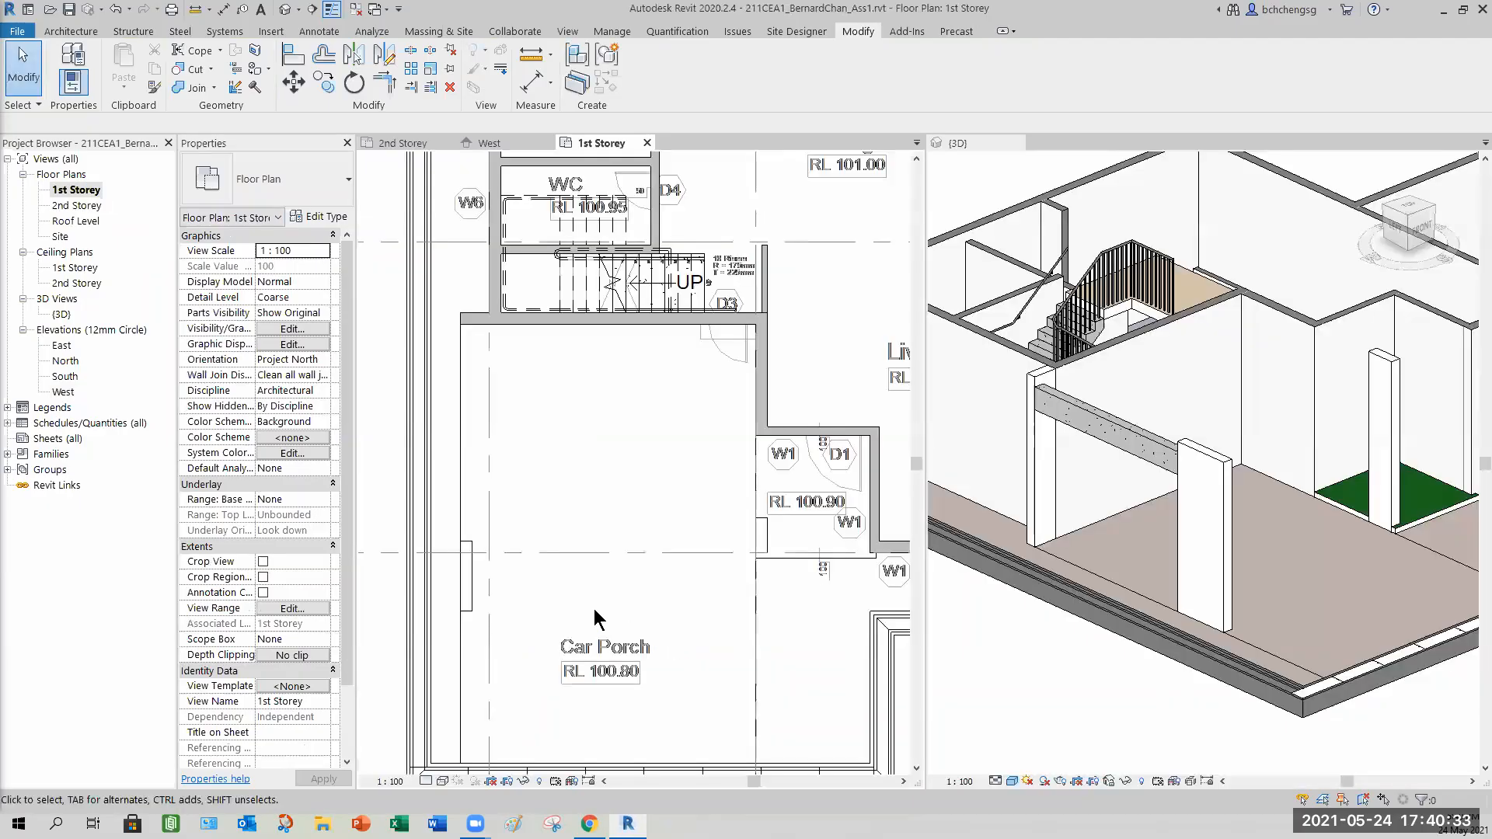
pyautogui.scroll(-1, 541, 597)
pyautogui.moveTo(483, 666); pyautogui.dragTo(492, 592, button='middle')
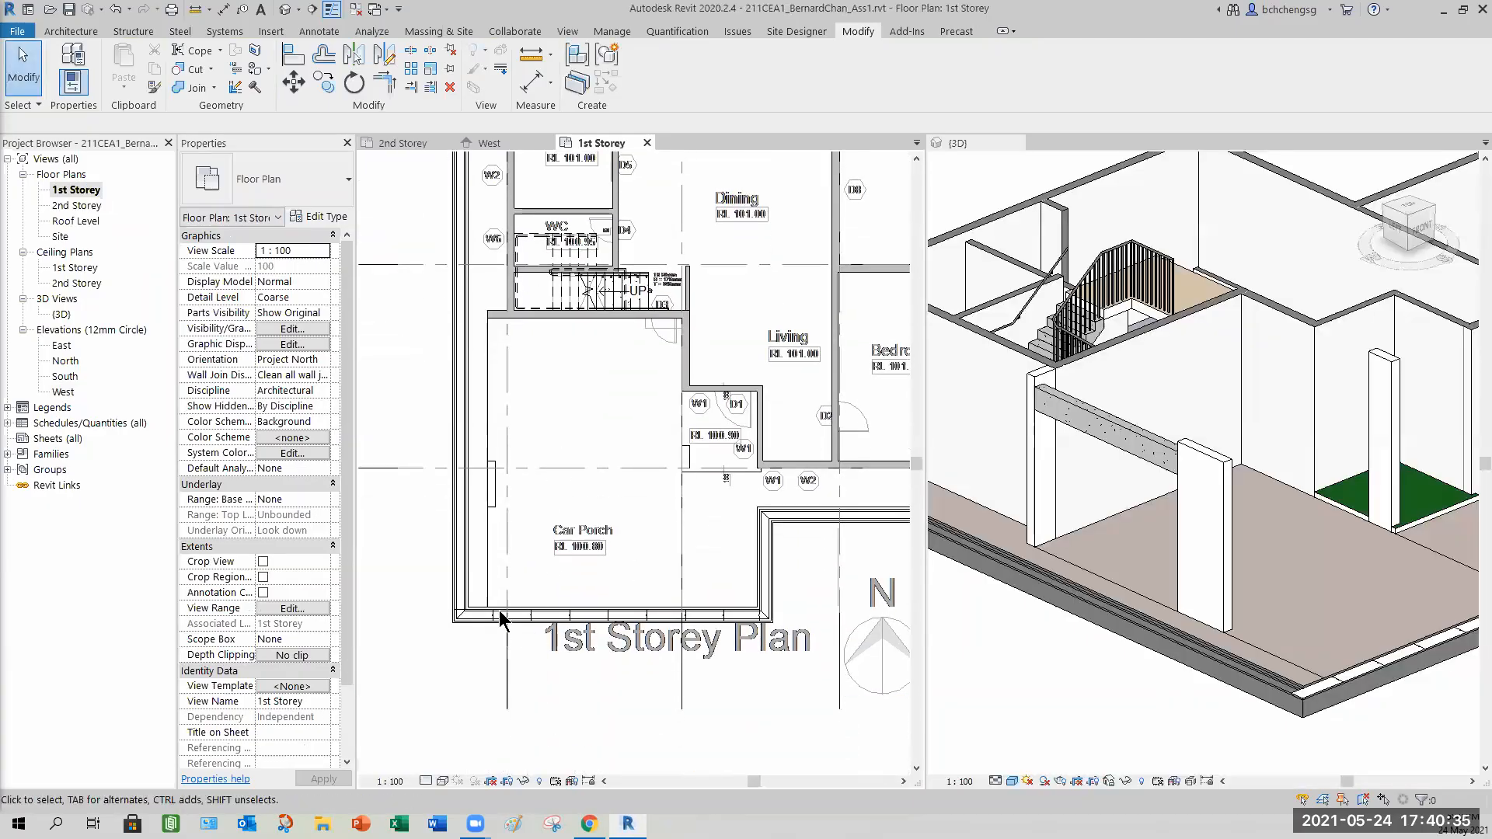
pyautogui.click(519, 319)
pyautogui.scroll(2, 565, 354)
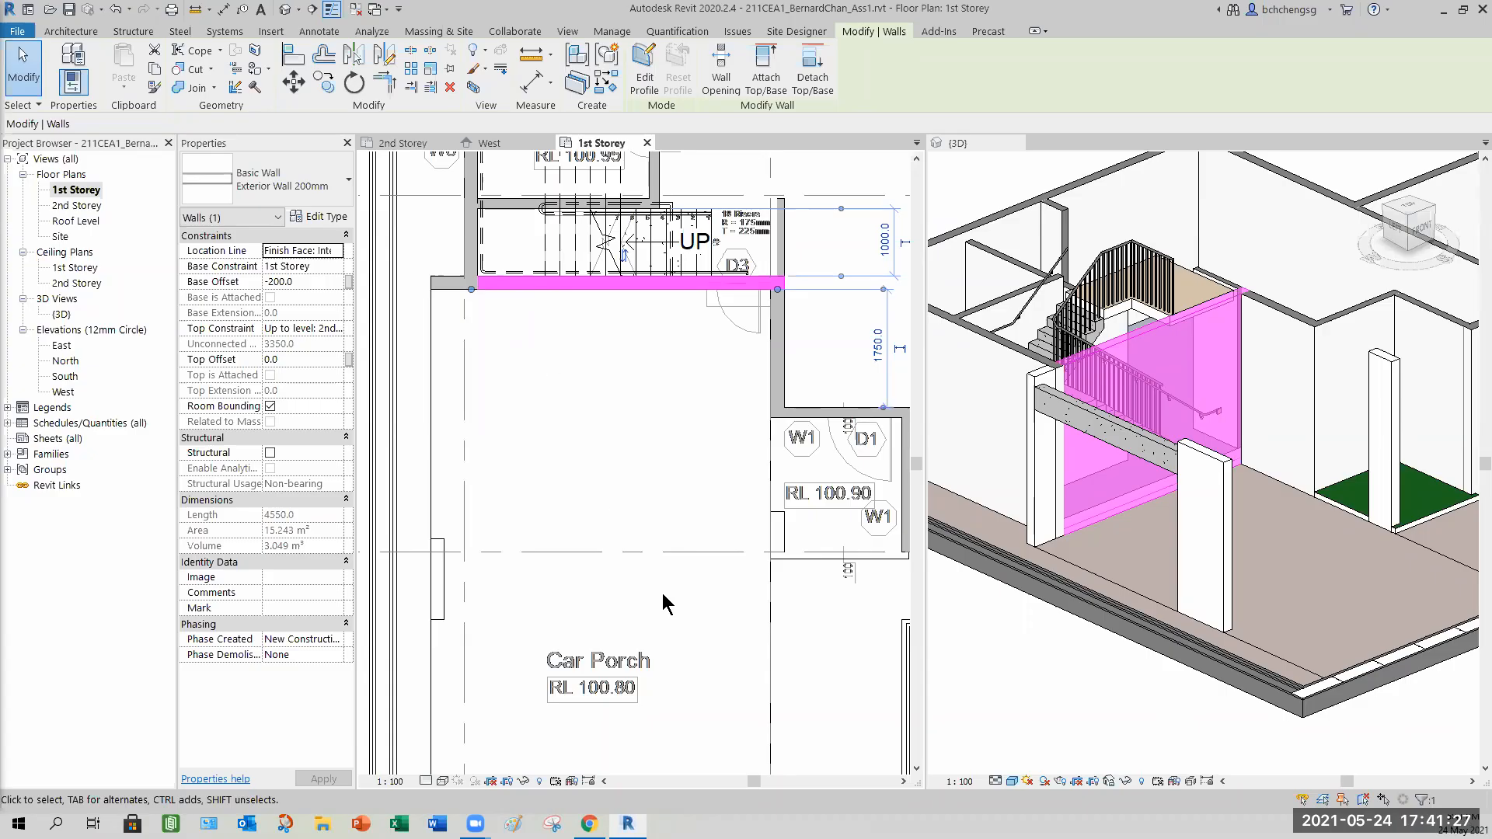
pyautogui.click(591, 454)
pyautogui.click(402, 143)
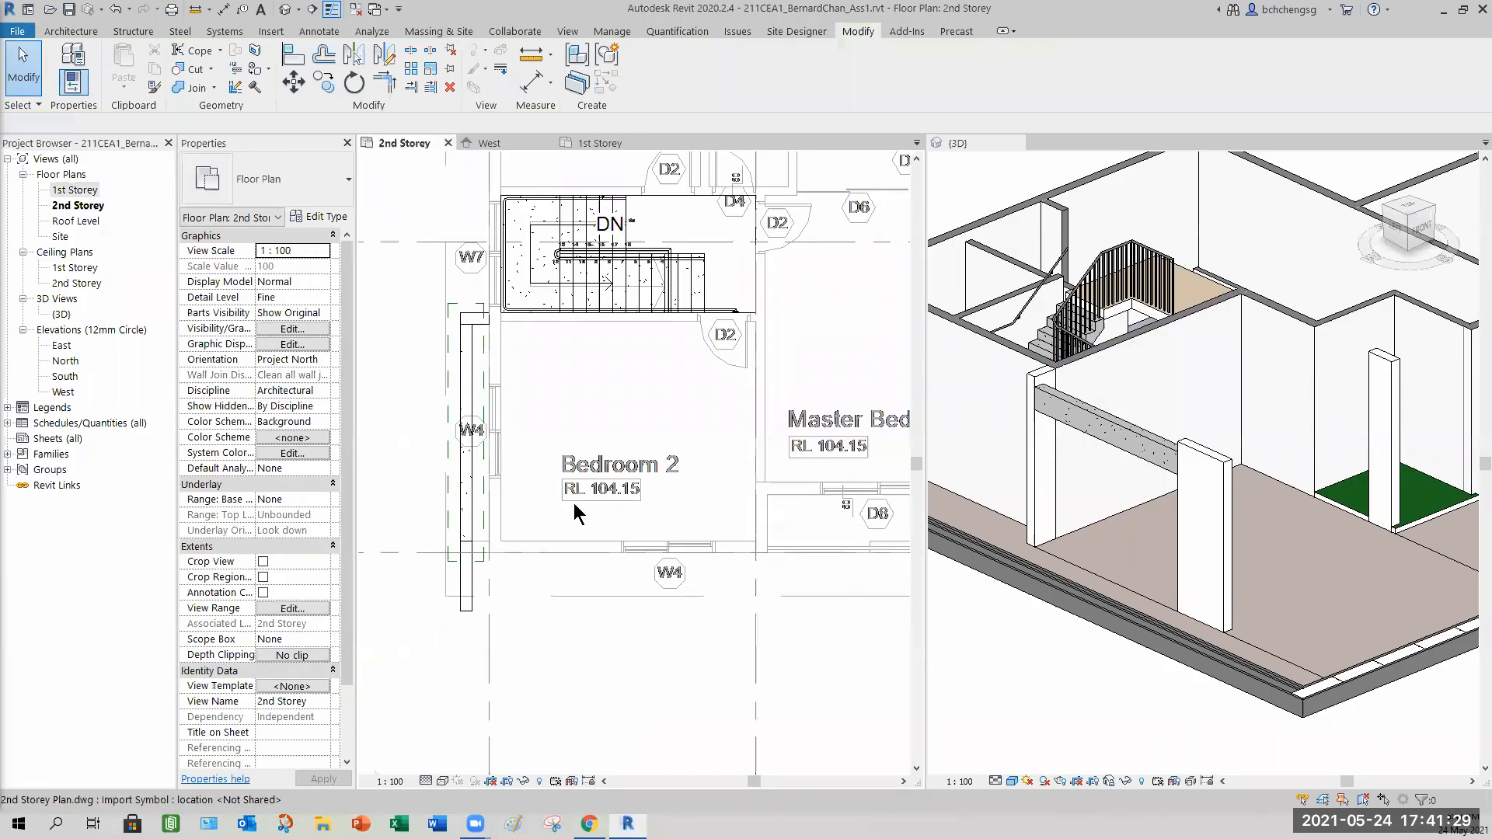
# Select the first beam and change its structural material to Concrete, Cast In Situ.
pyautogui.click(1126, 581)
pyautogui.click(1109, 464)
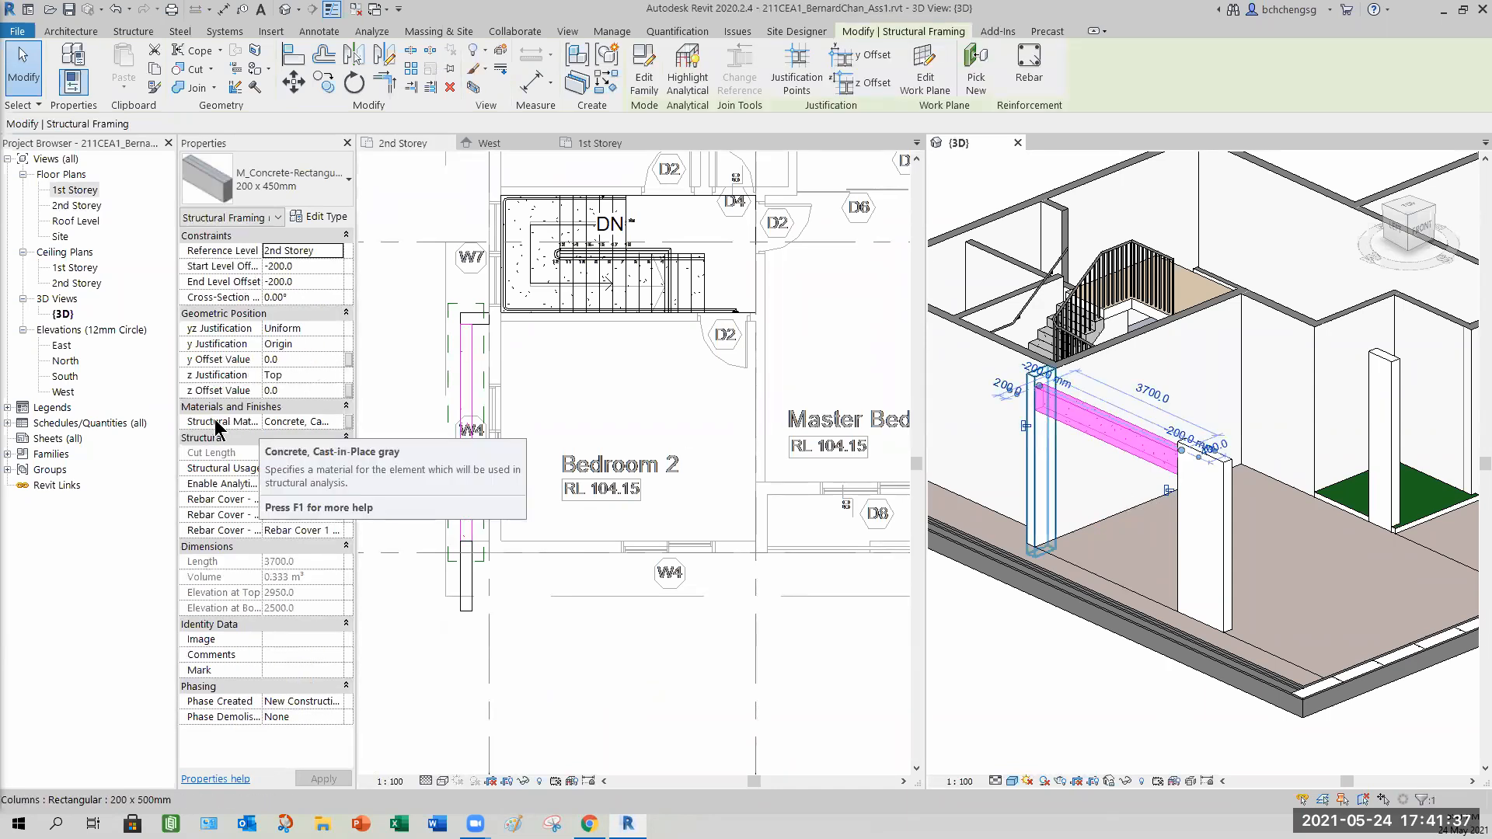
pyautogui.click(339, 428)
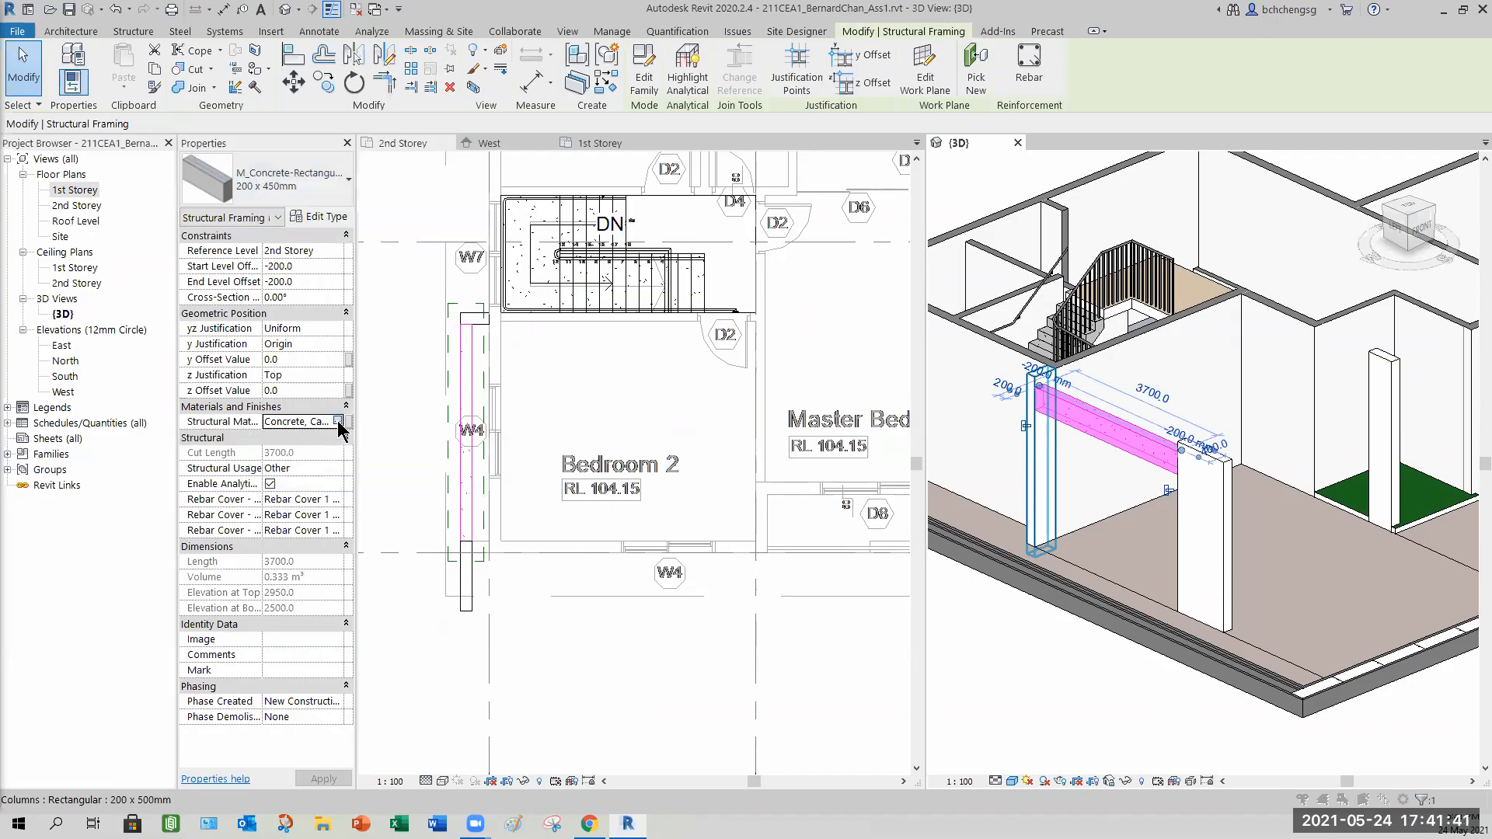
pyautogui.click(338, 422)
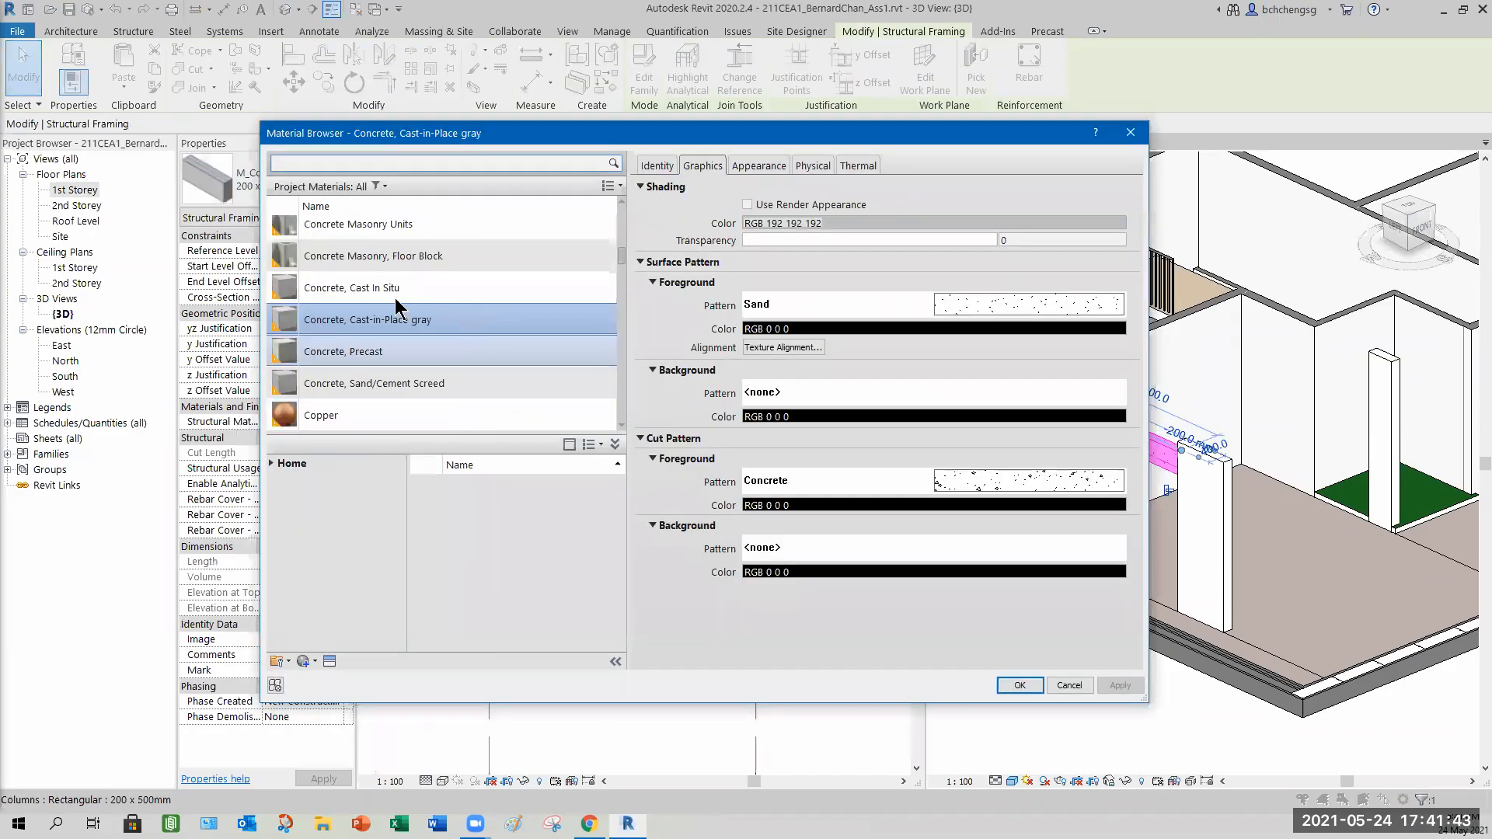
pyautogui.click(367, 295)
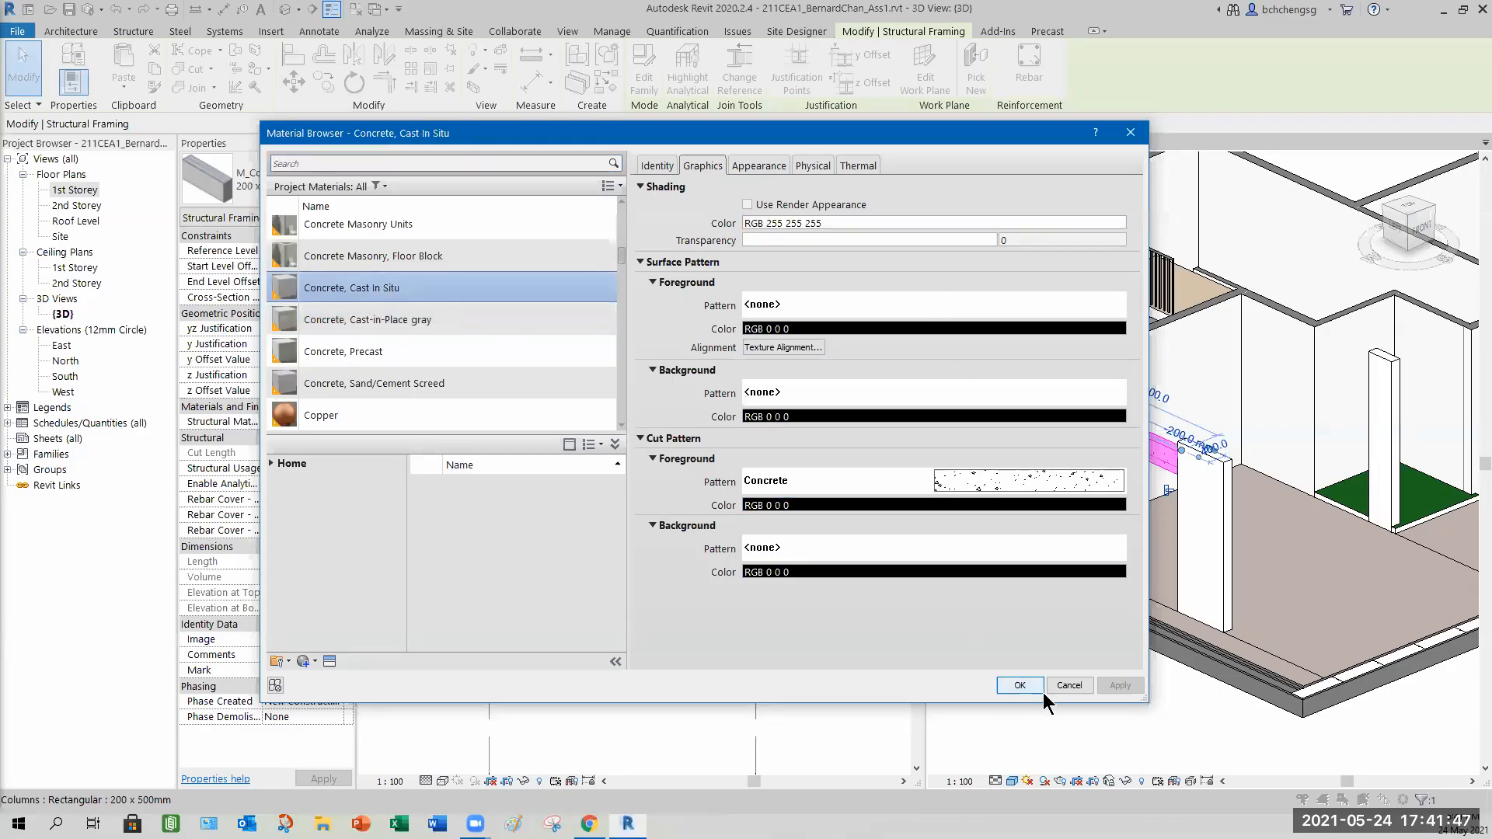
pyautogui.click(1019, 685)
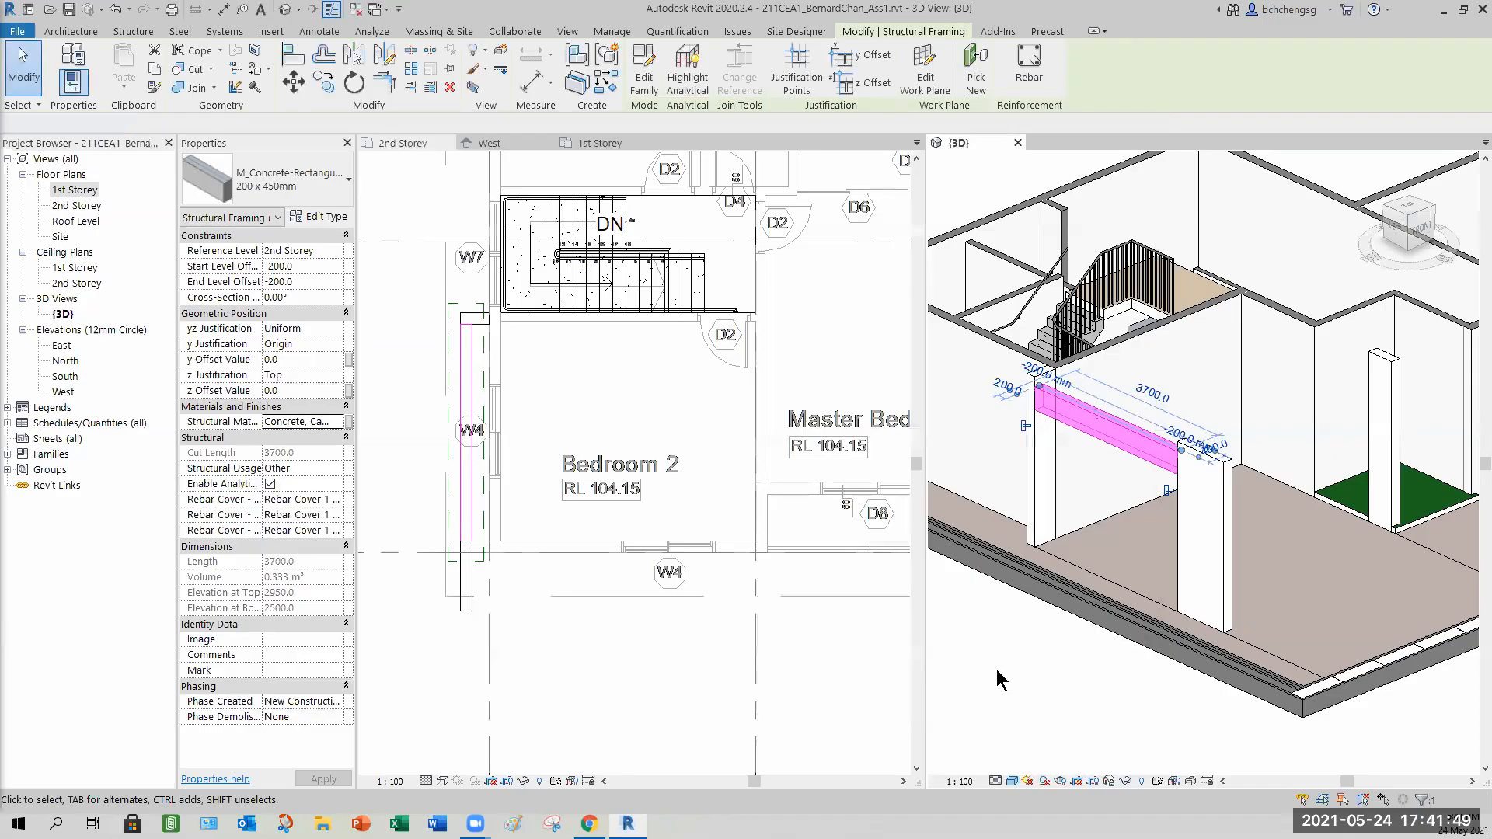
# Inspect the beam and the wall beneath it in the 3D view.
pyautogui.click(995, 670)
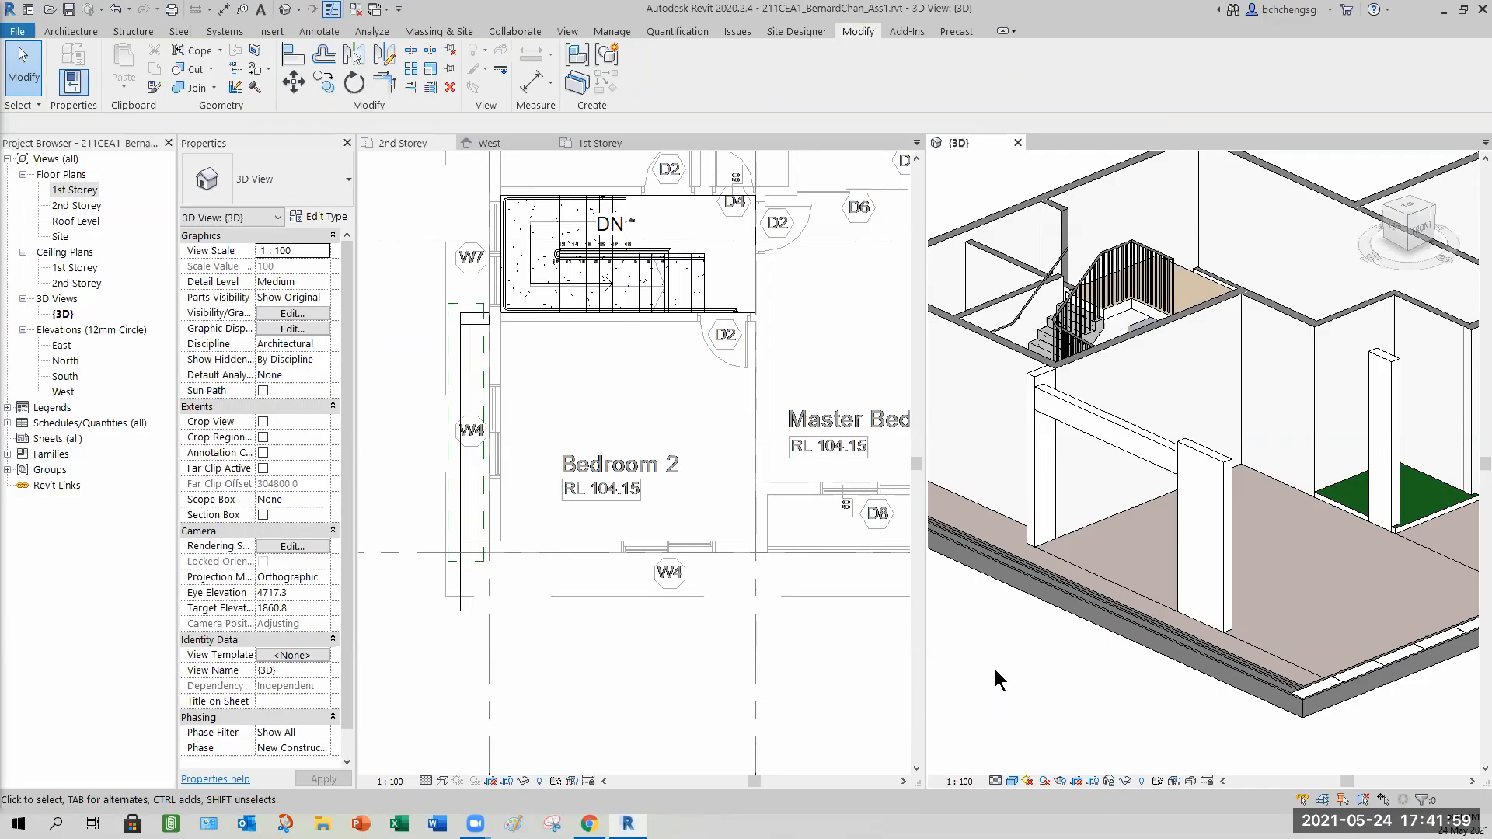
pyautogui.click(1088, 449)
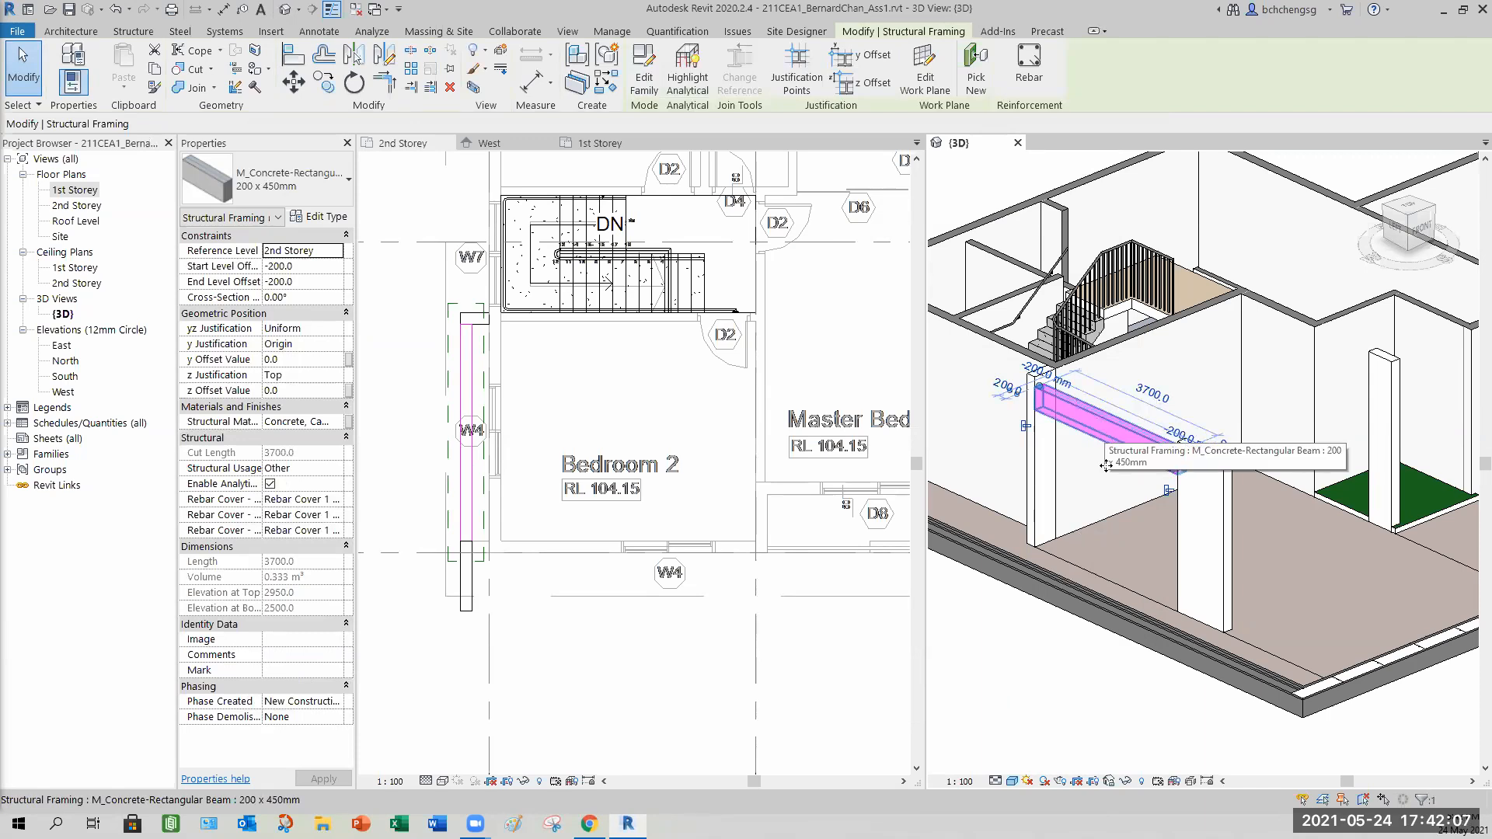
pyautogui.click(1004, 655)
pyautogui.moveTo(1032, 610); pyautogui.dragTo(1185, 669, button='middle')
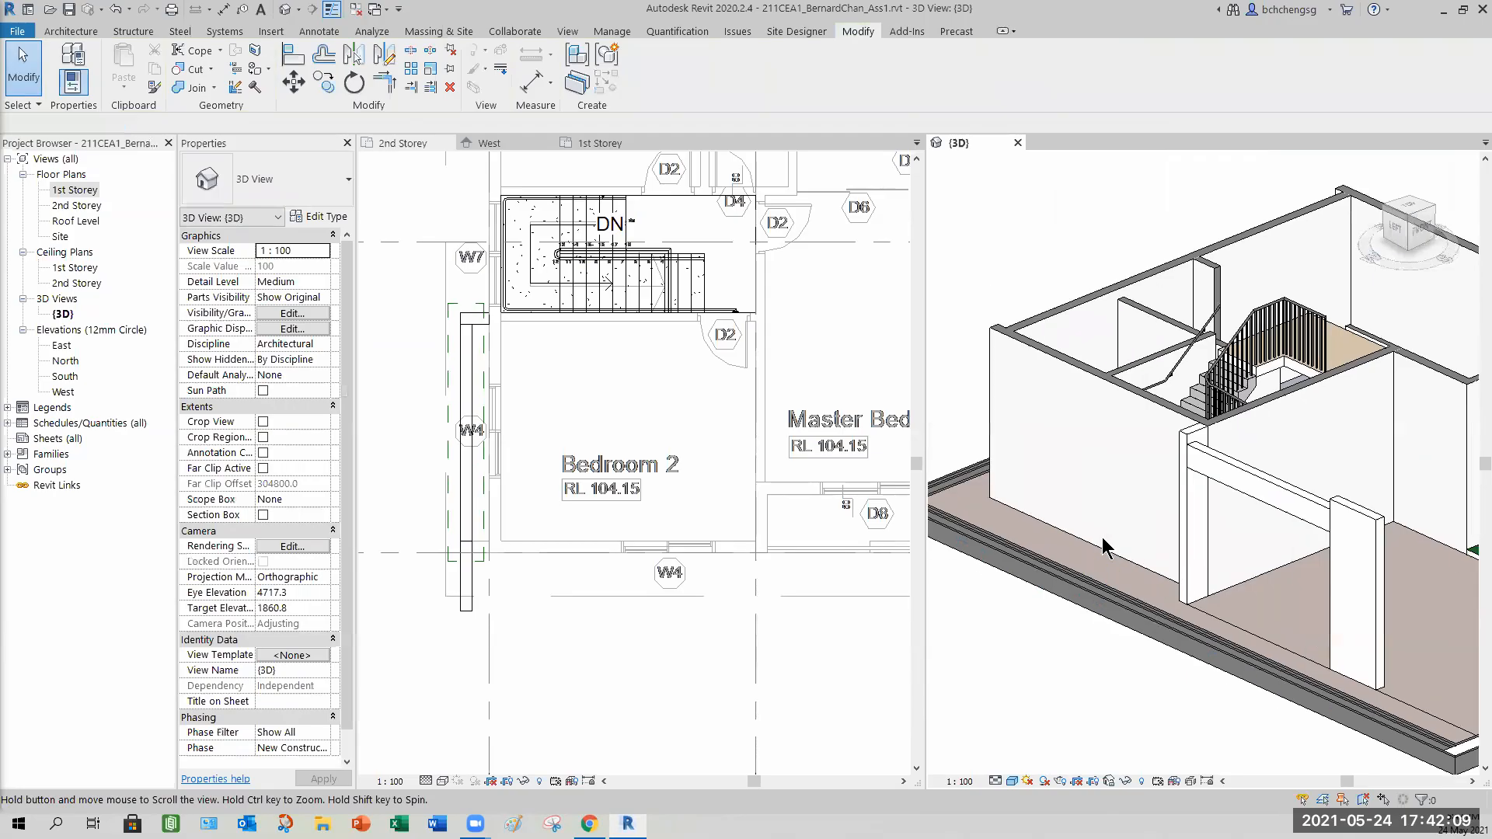
pyautogui.moveTo(1107, 548); pyautogui.dragTo(1123, 553, button='middle')
pyautogui.click(1119, 381)
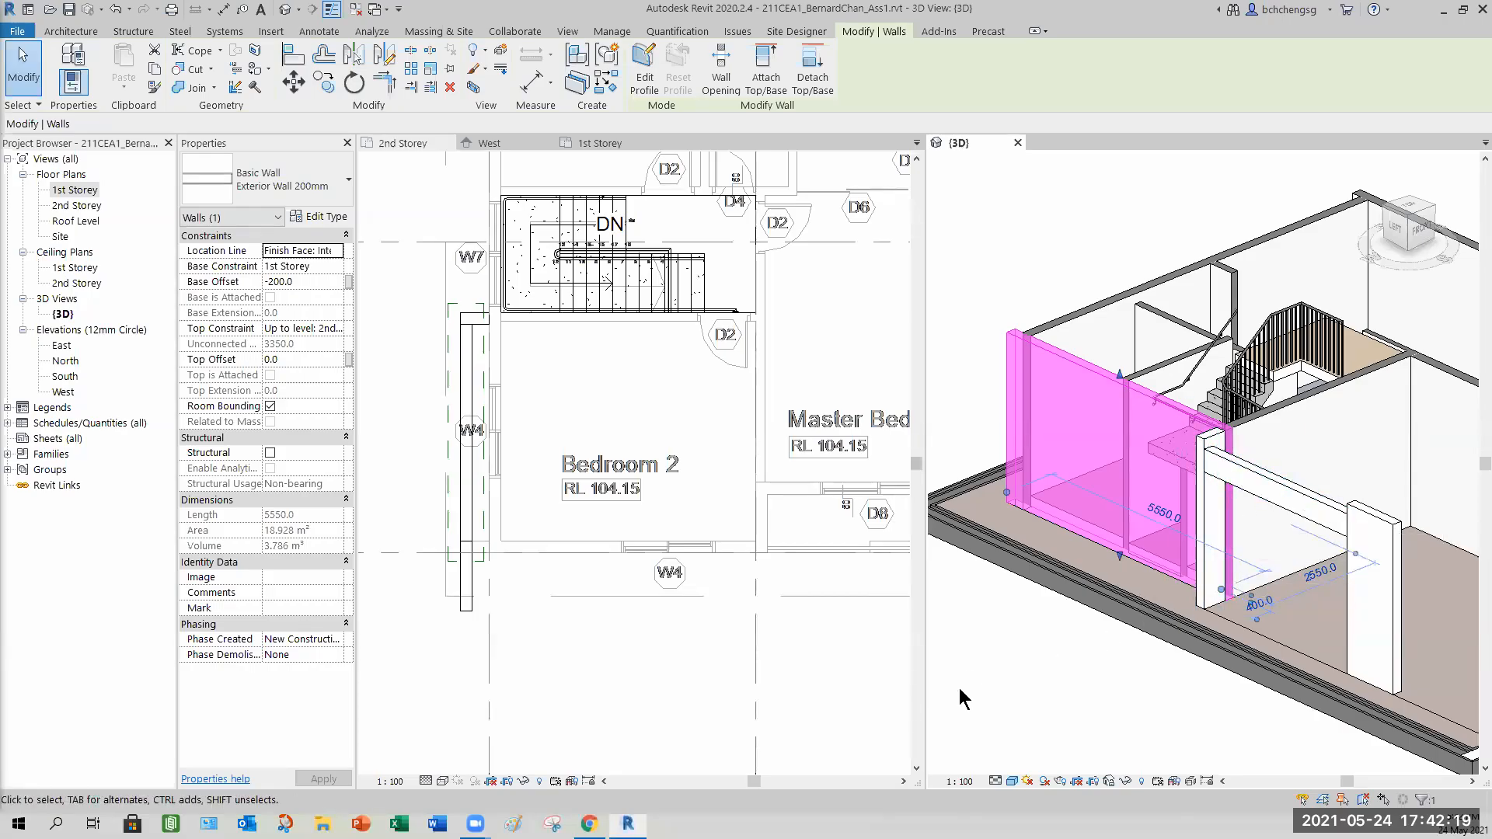
pyautogui.click(1019, 670)
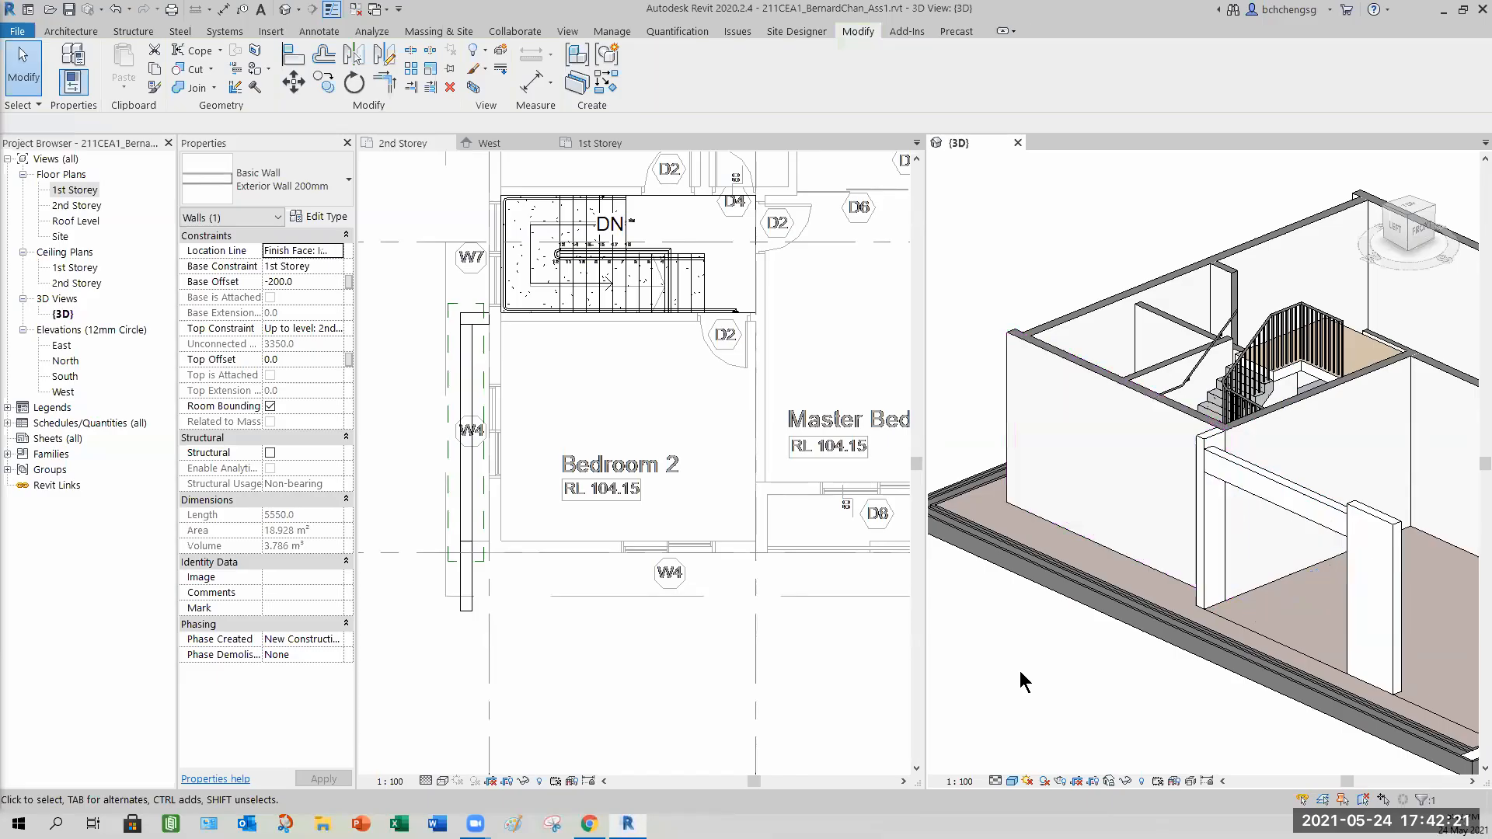
pyautogui.scroll(-2, 1027, 669)
pyautogui.moveTo(1030, 649); pyautogui.dragTo(990, 581, button='middle')
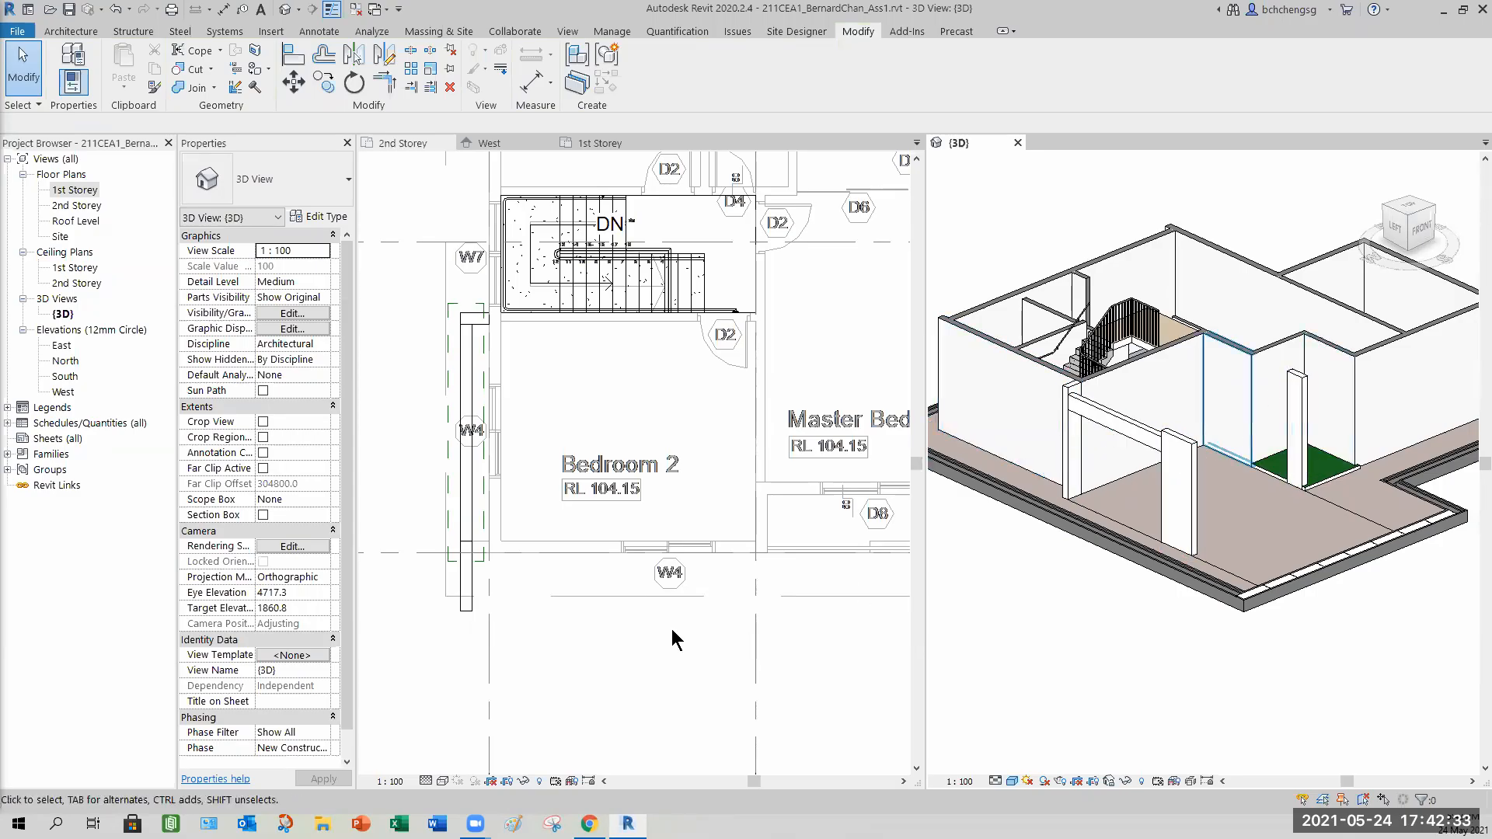
# Create a similar beam about 4850 mm long along the wall south of Bedroom 2 in the 2nd Storey plan.
pyautogui.click(542, 649)
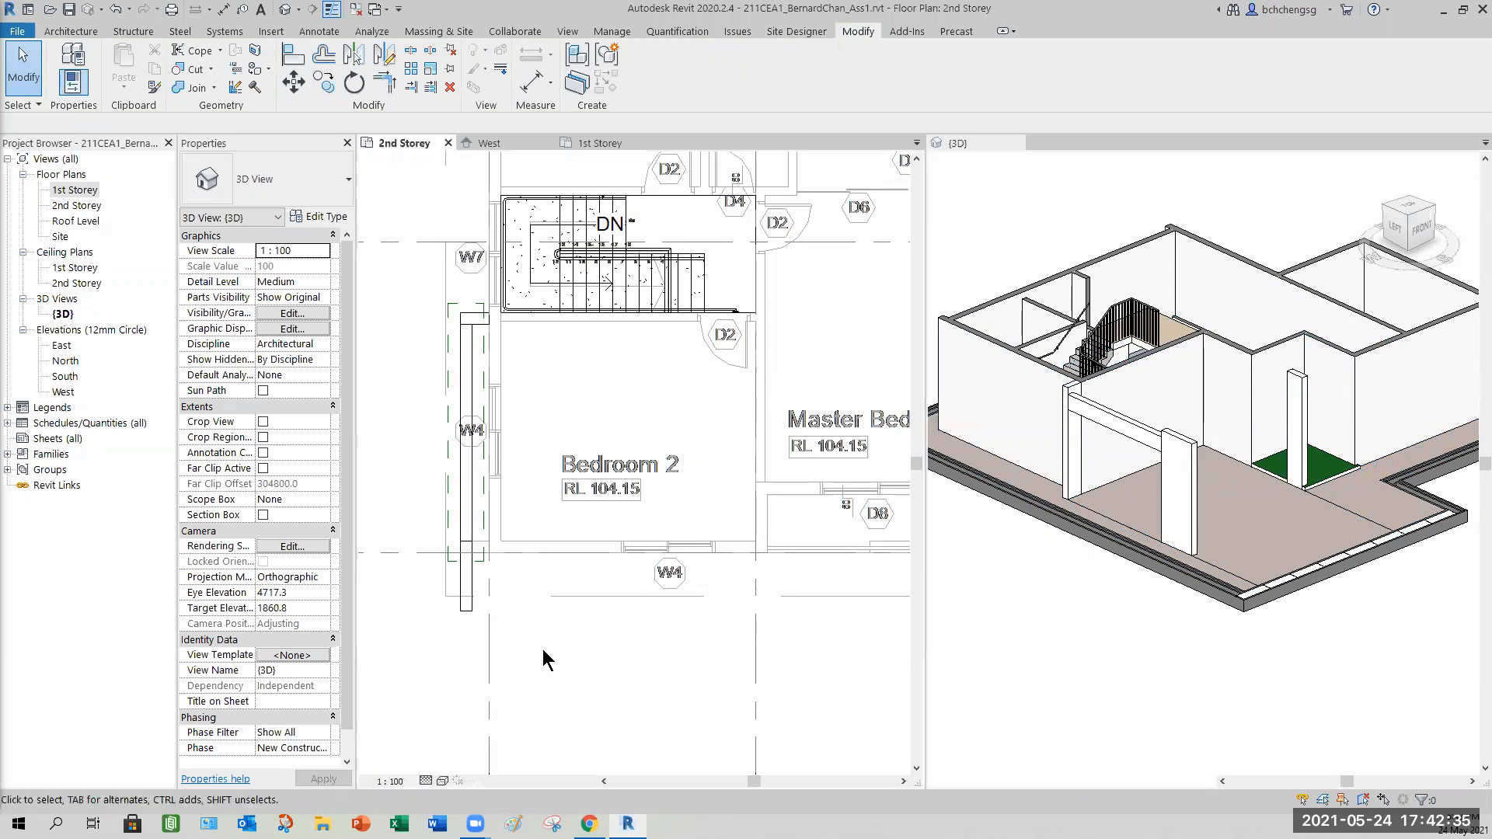
pyautogui.scroll(2, 542, 649)
pyautogui.click(444, 451)
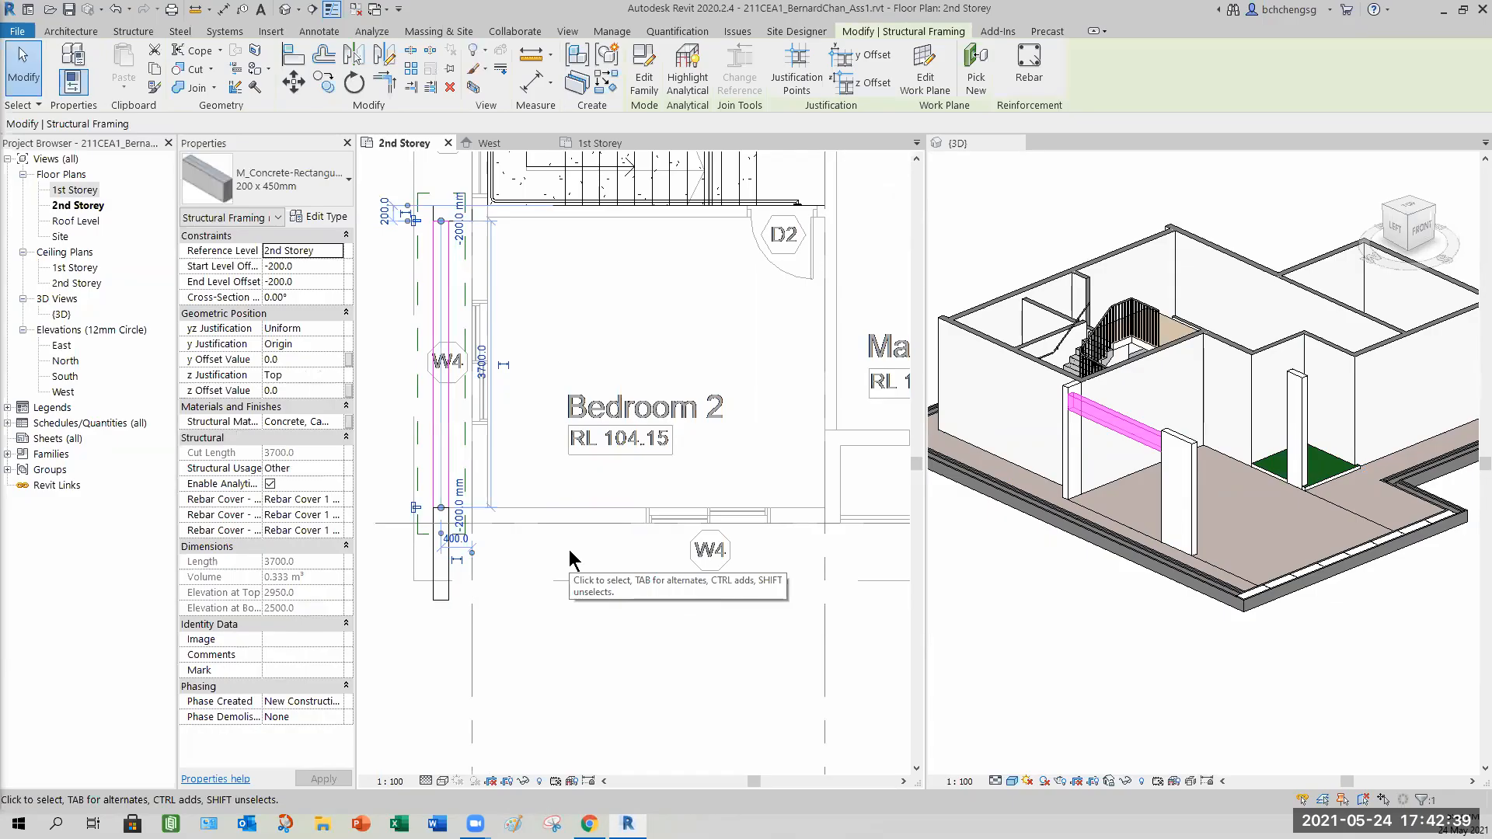
pyautogui.rightClick(569, 551)
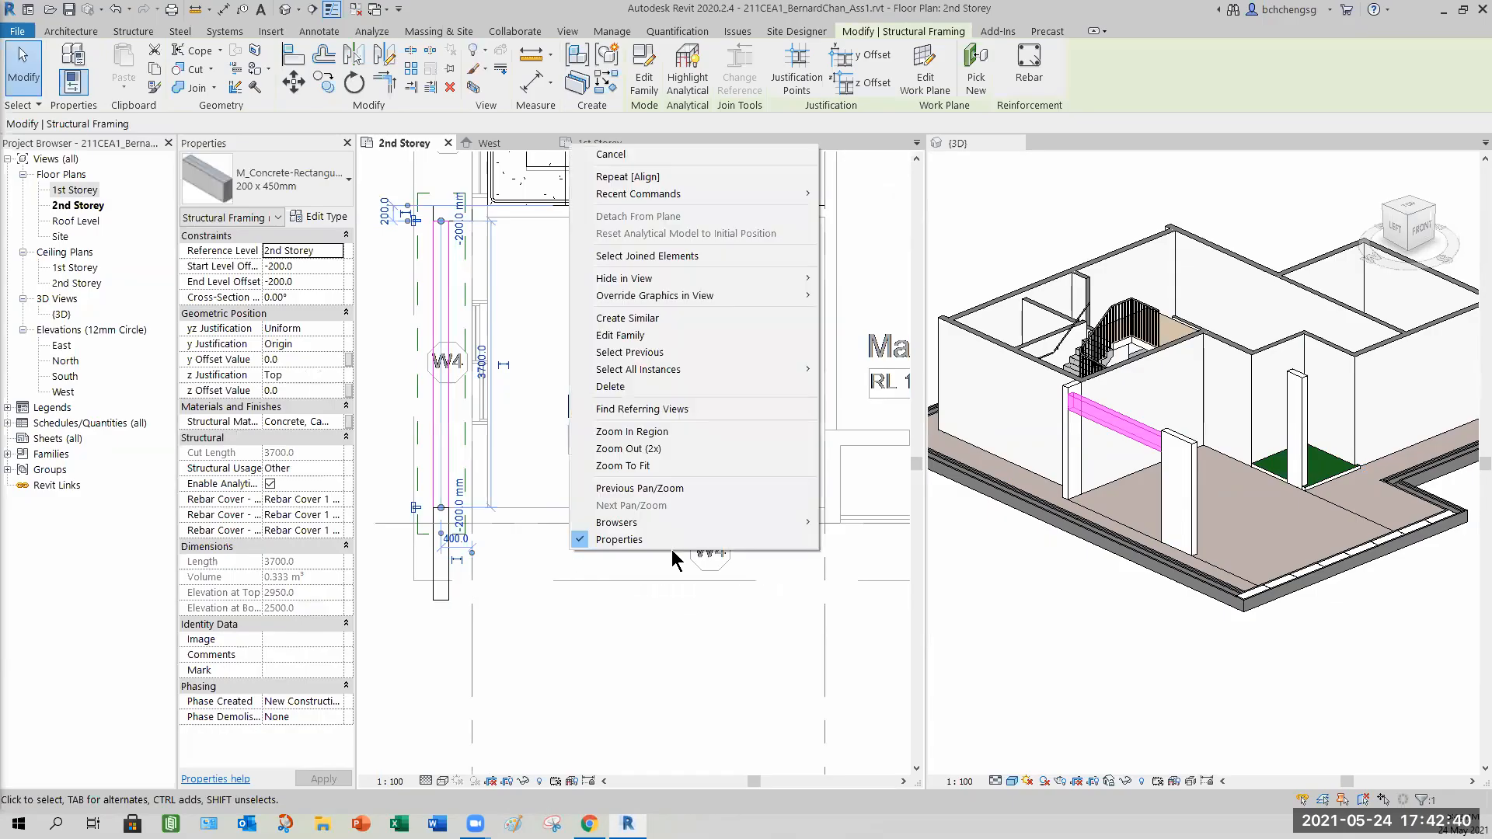
pyautogui.click(661, 318)
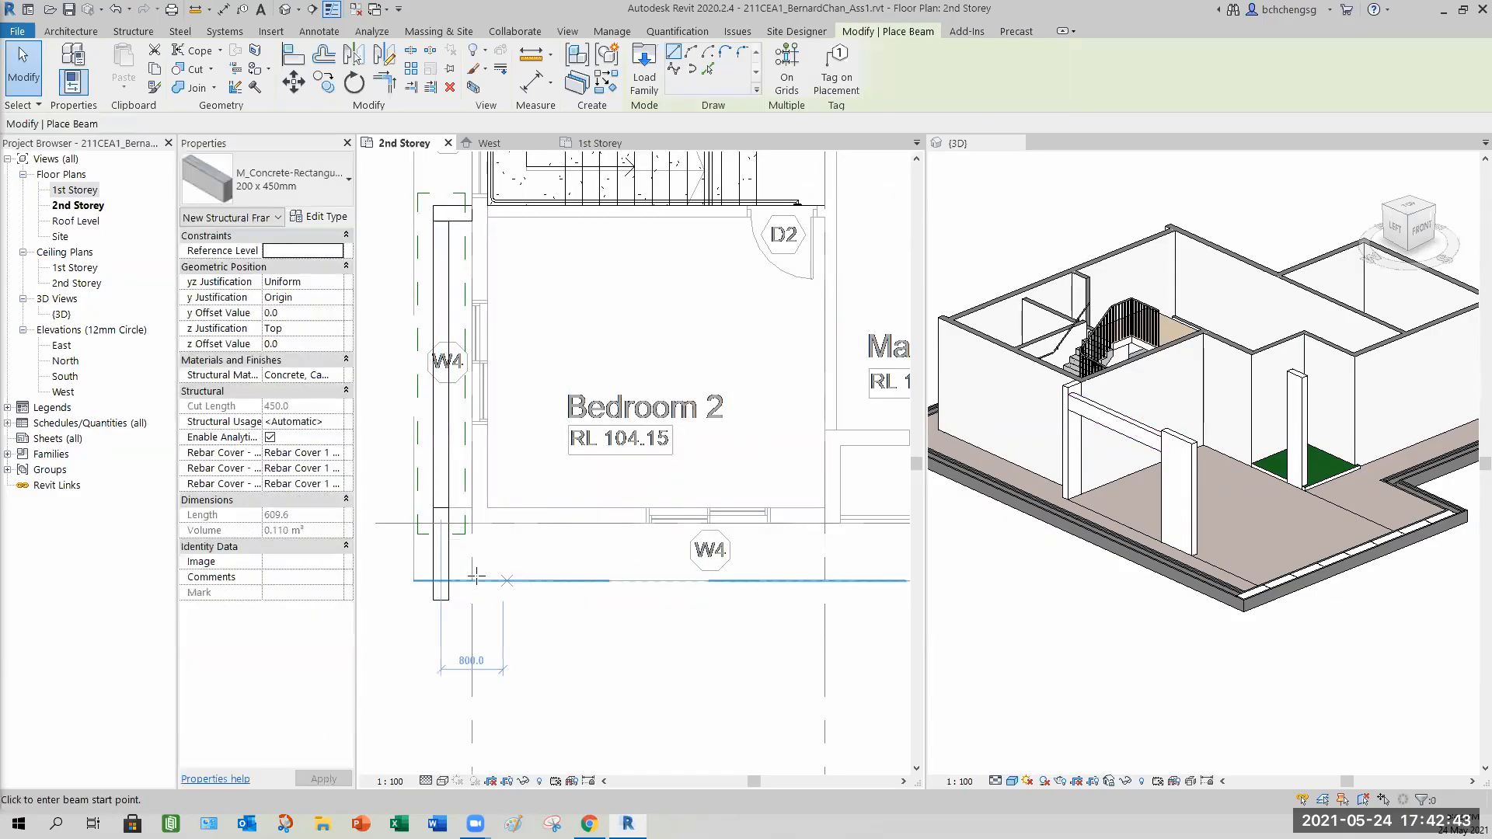
pyautogui.click(447, 524)
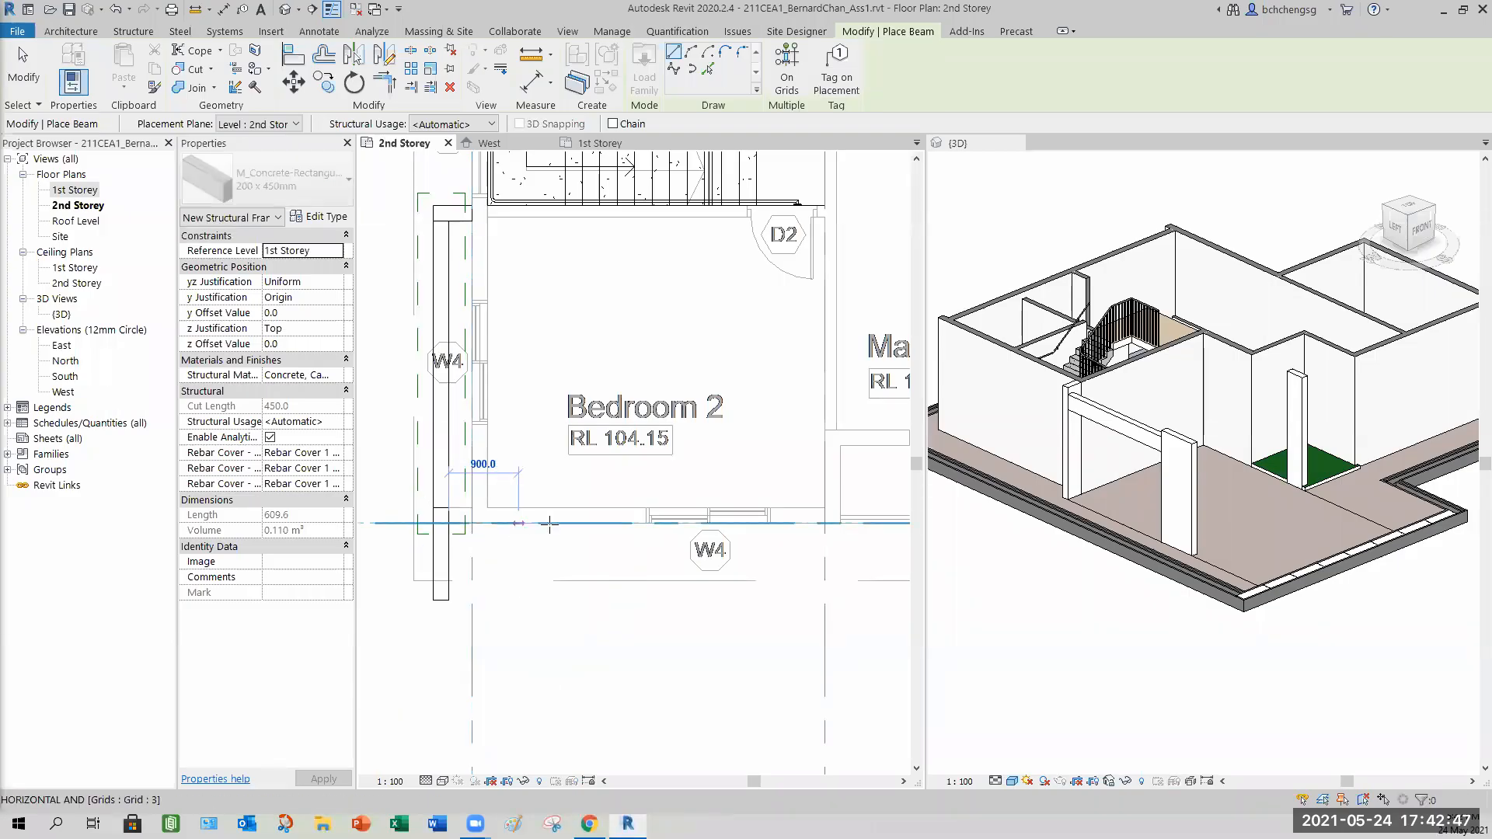
pyautogui.click(824, 524)
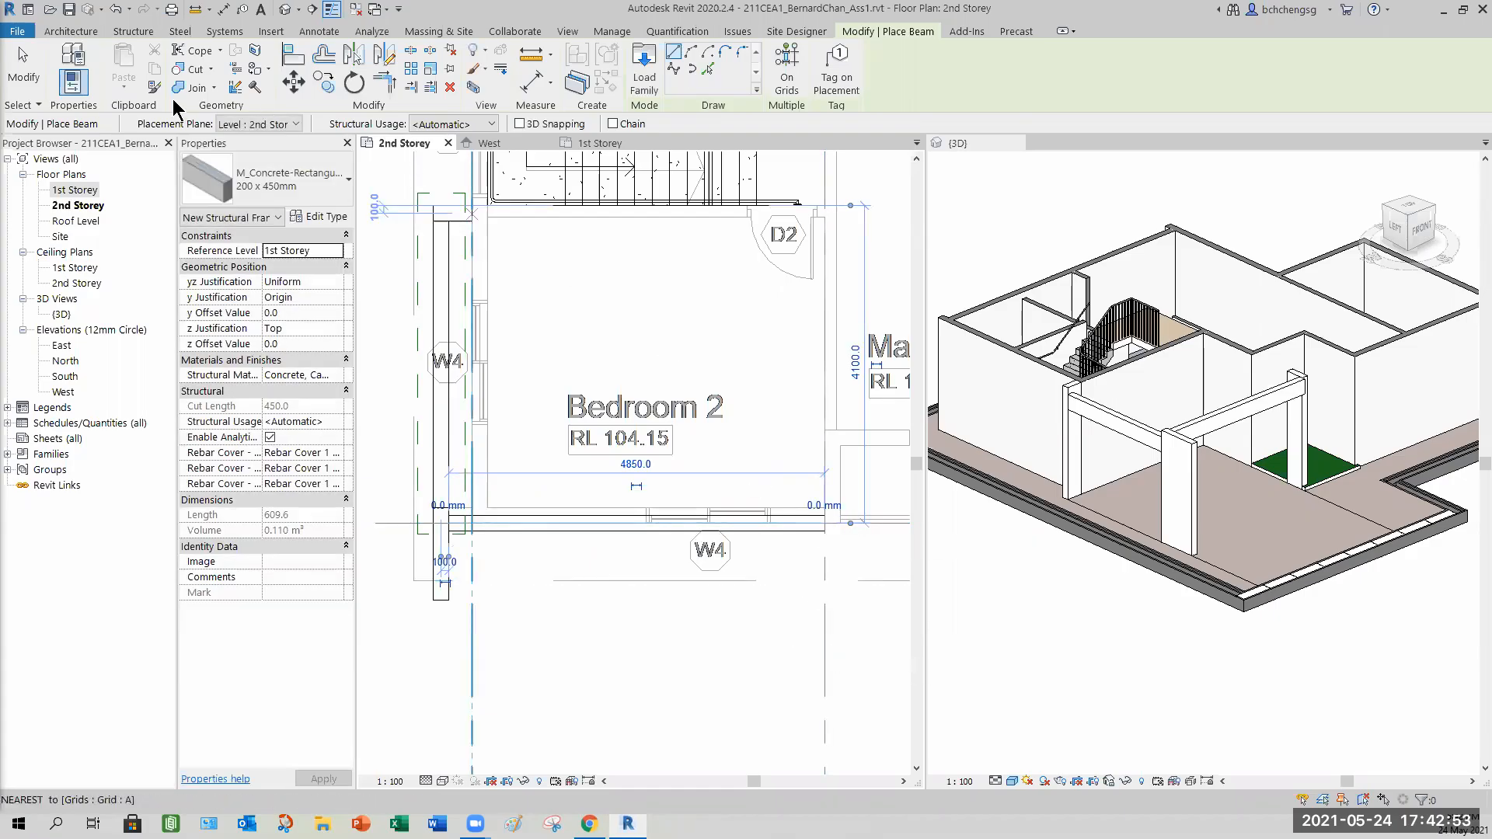
pyautogui.click(28, 81)
# Examine the new beam in the 3D view from above and from the side.
pyautogui.click(1013, 566)
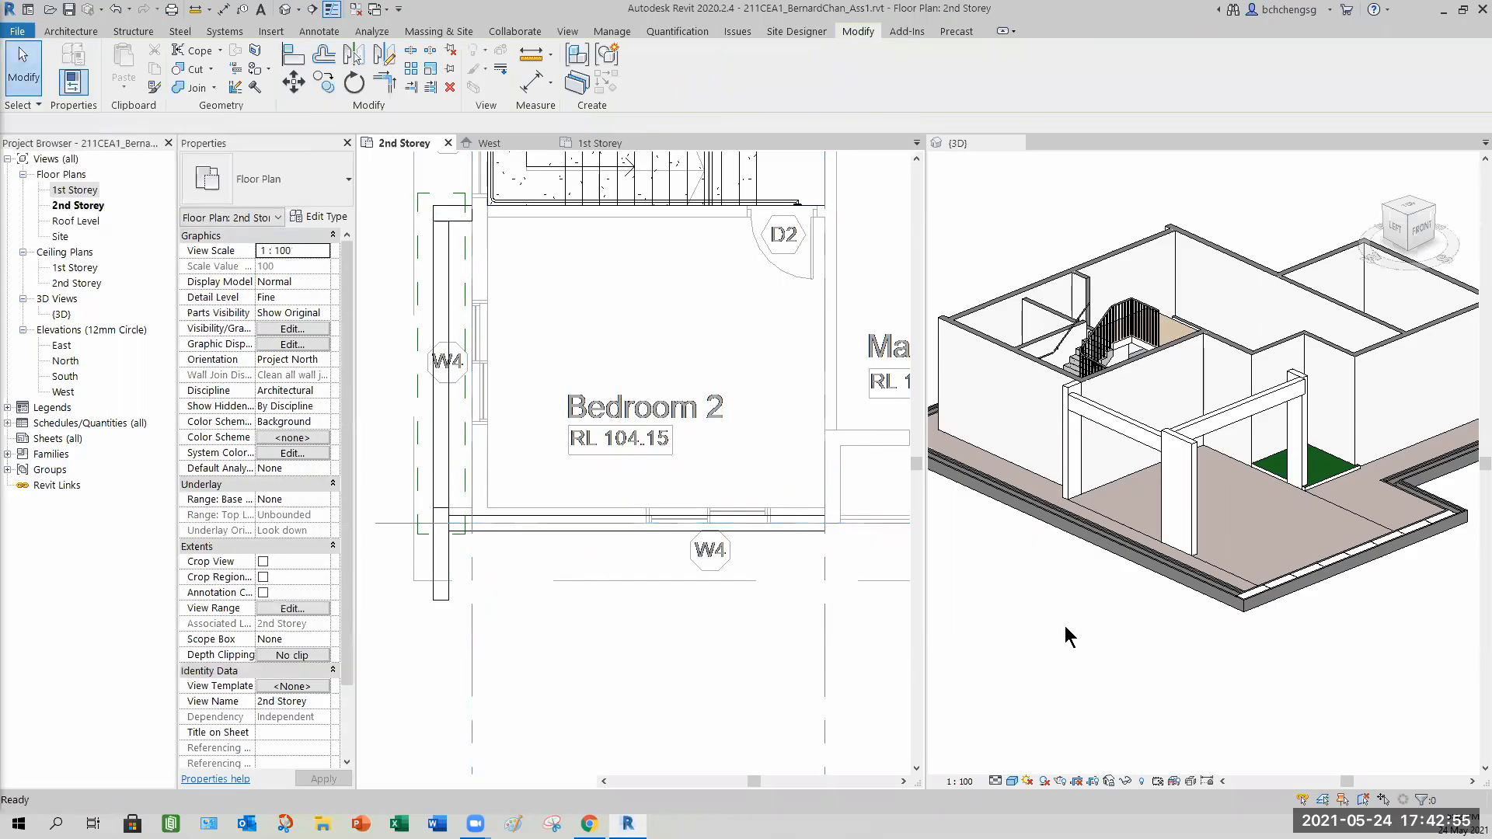
pyautogui.scroll(-2, 1066, 622)
pyautogui.keyDown('shift'); pyautogui.moveTo(1159, 609); pyautogui.dragTo(1219, 722, button='middle'); pyautogui.keyUp('shift')
pyautogui.click(1412, 218)
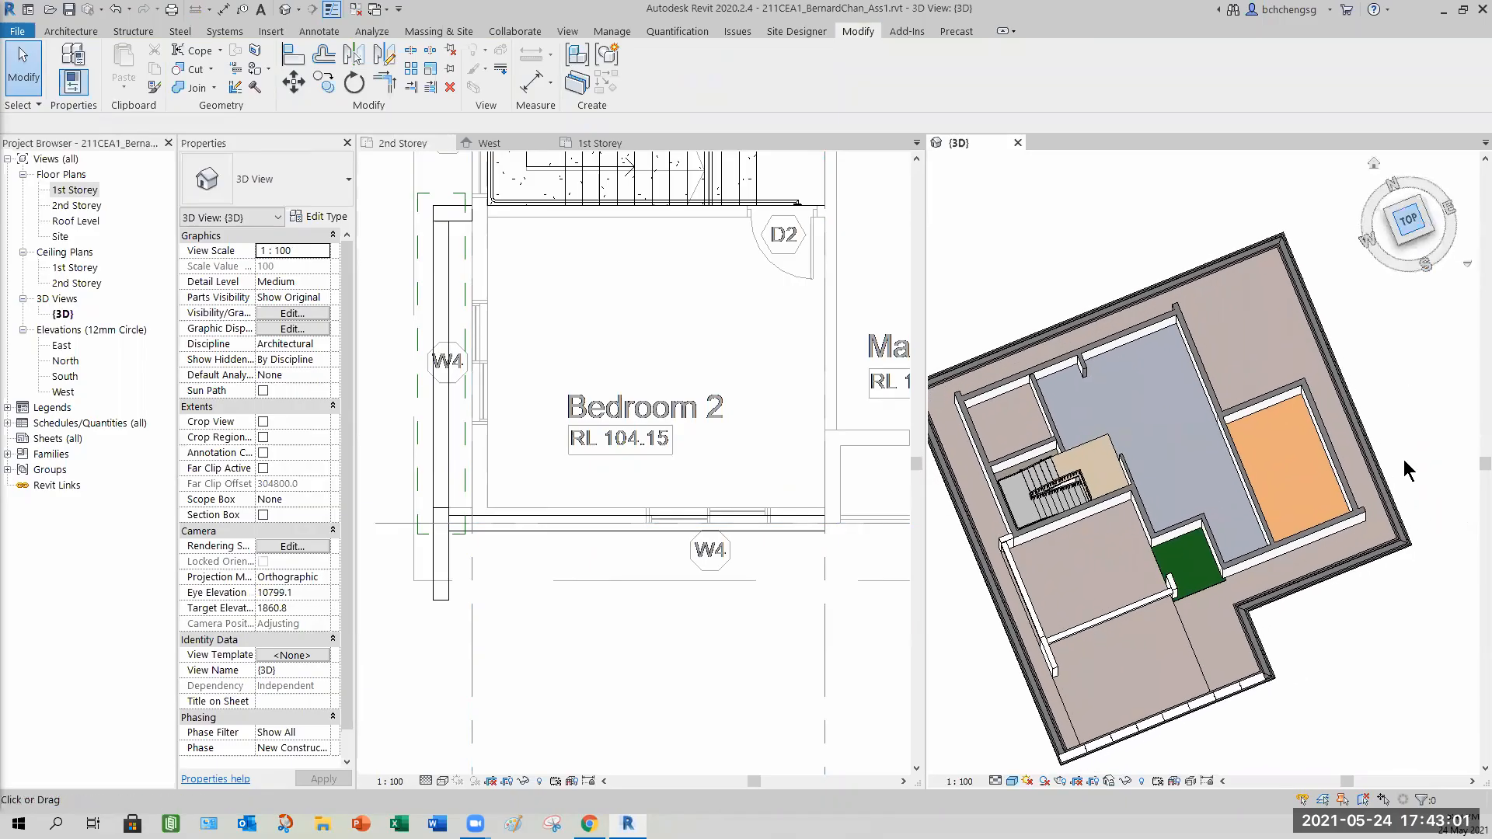
pyautogui.scroll(4, 1077, 567)
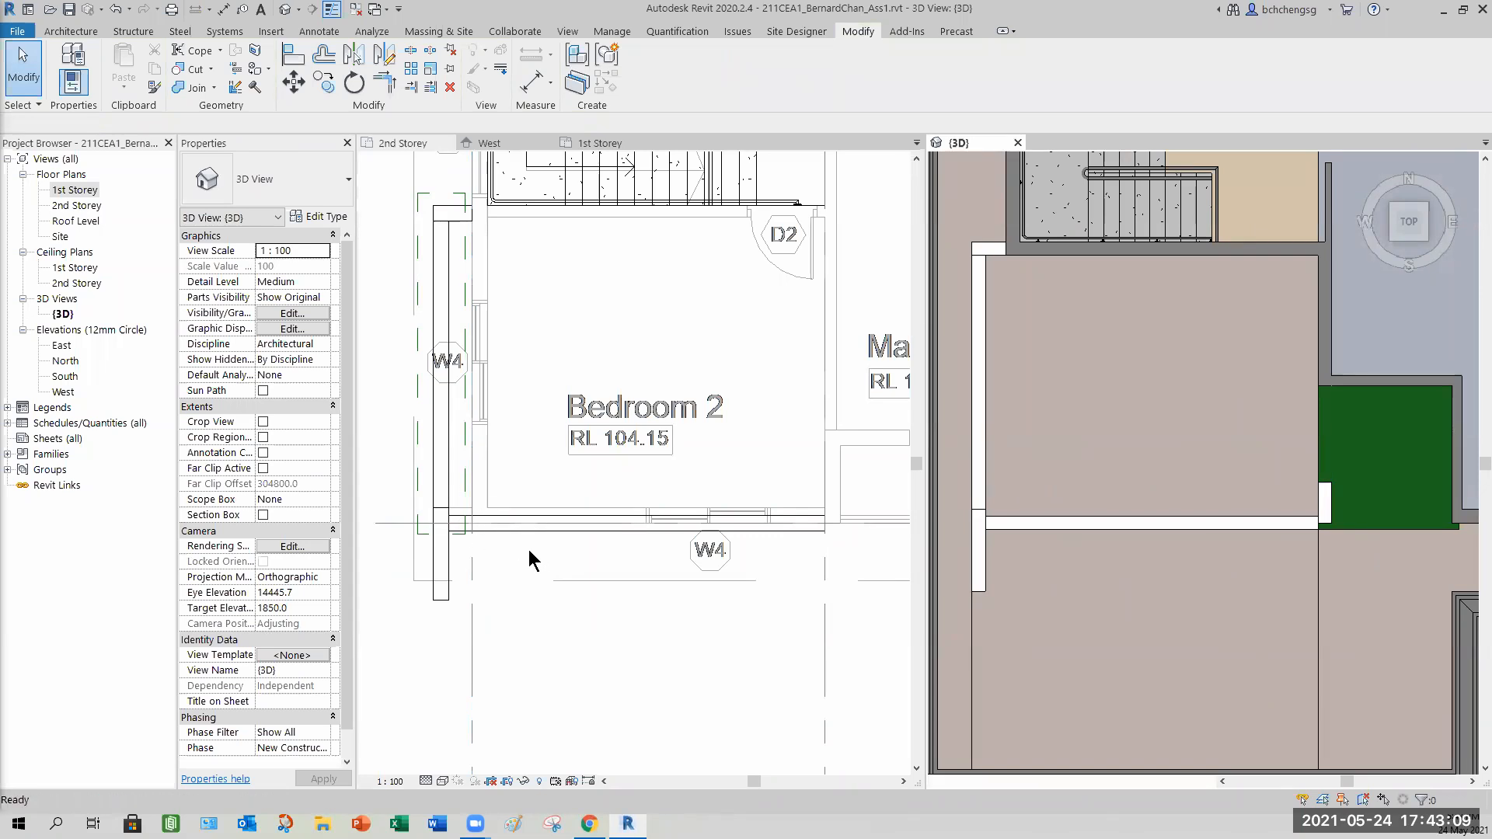
pyautogui.click(468, 534)
pyautogui.scroll(3, 470, 530)
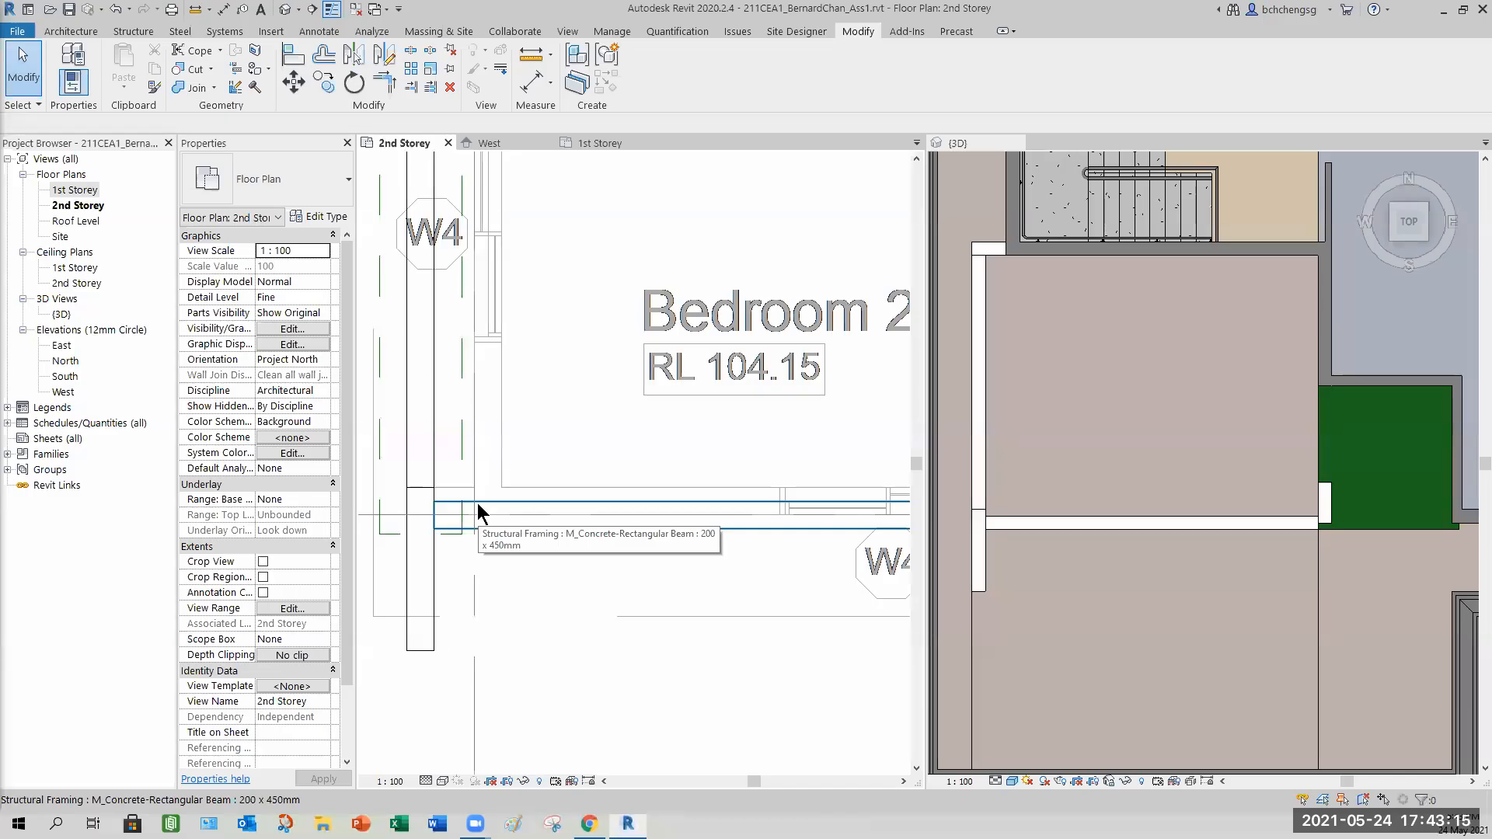
pyautogui.click(1075, 646)
pyautogui.keyDown('shift'); pyautogui.moveTo(1068, 651); pyautogui.dragTo(1352, 529, button='middle'); pyautogui.keyUp('shift')
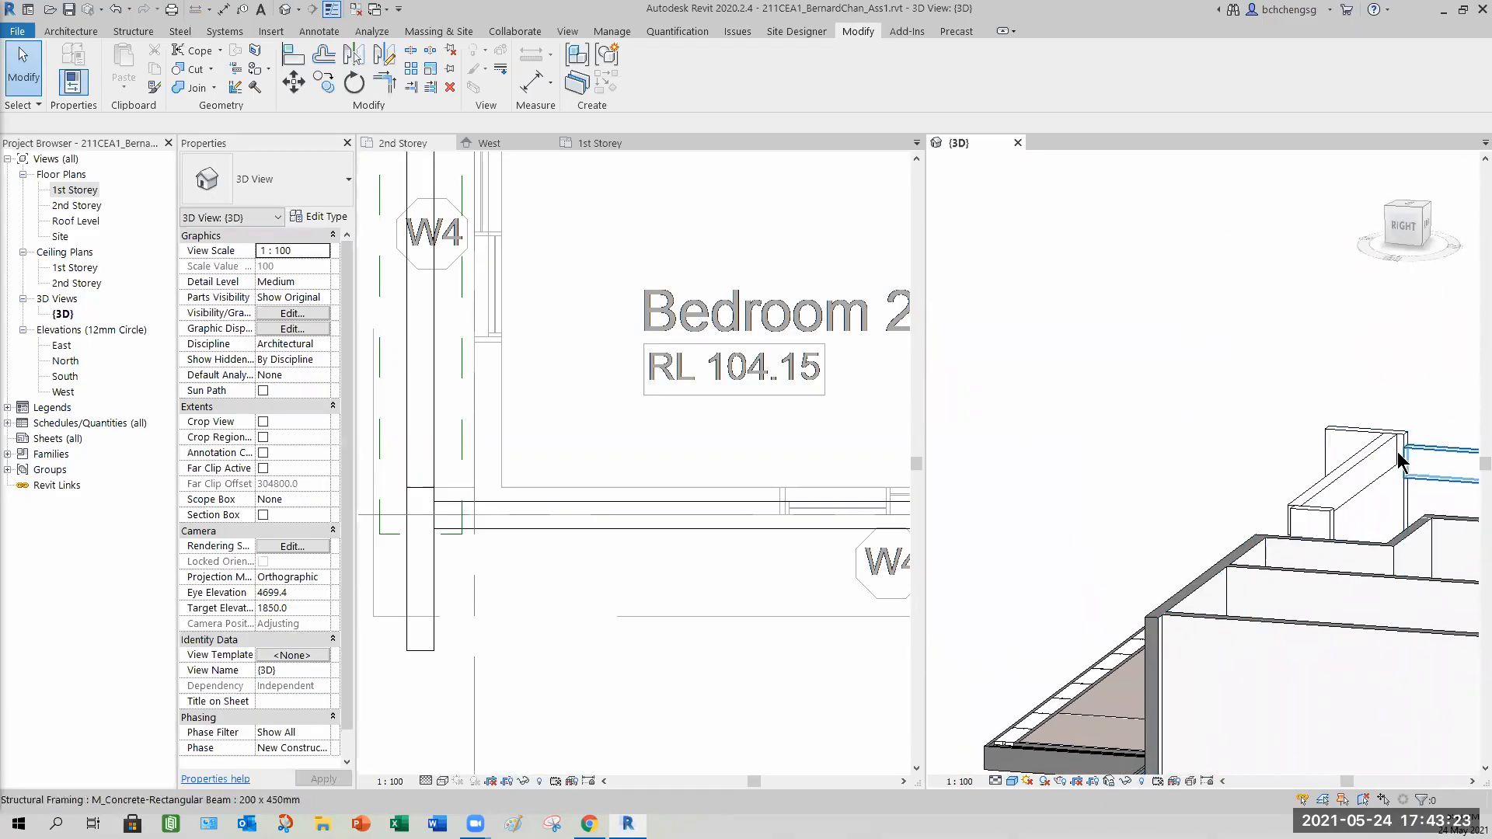
pyautogui.click(570, 574)
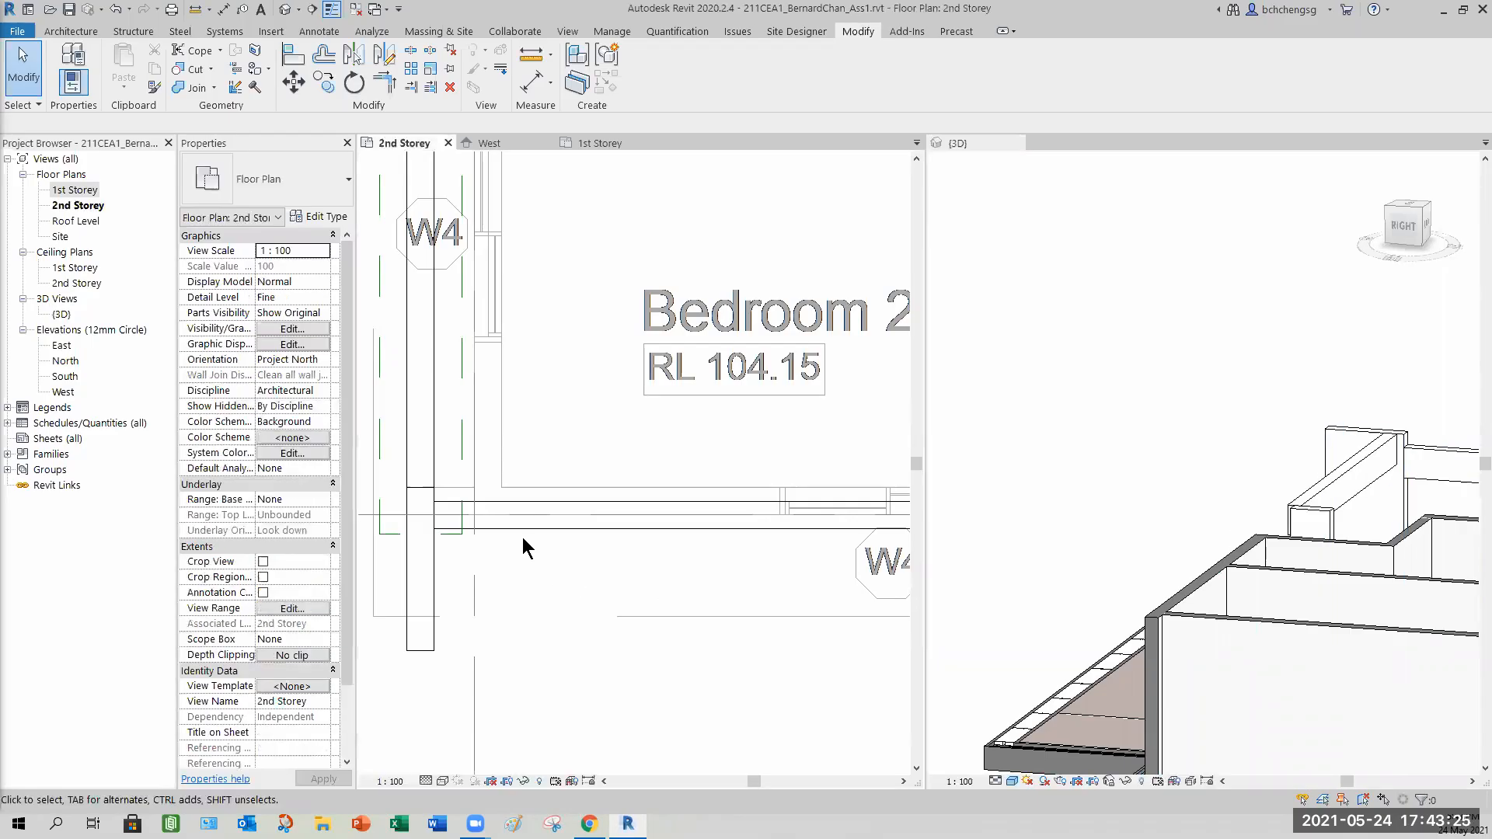
# Disallow joins at both ends of the new beam.
pyautogui.click(522, 529)
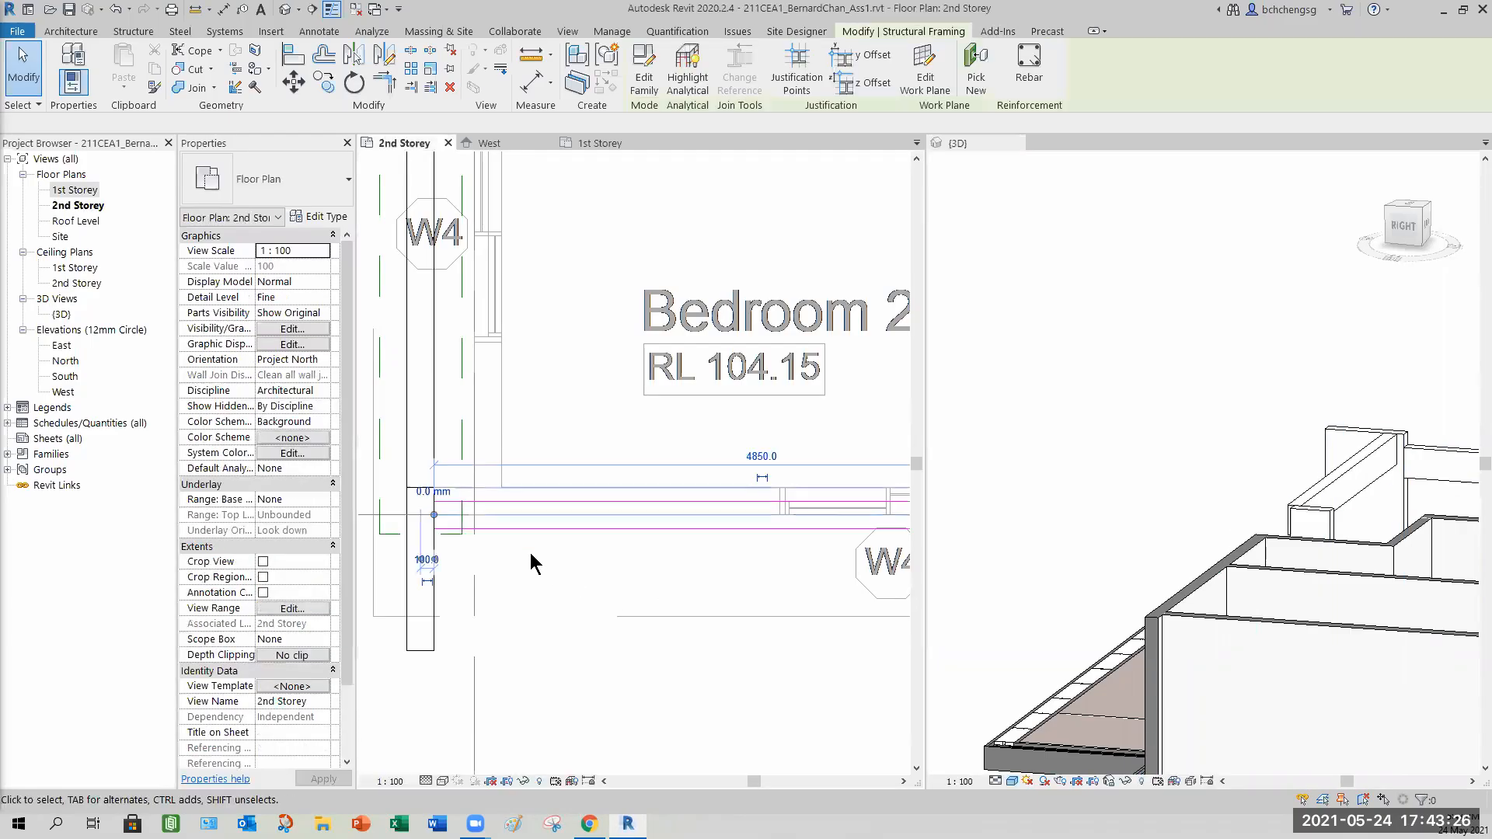
pyautogui.rightClick(433, 519)
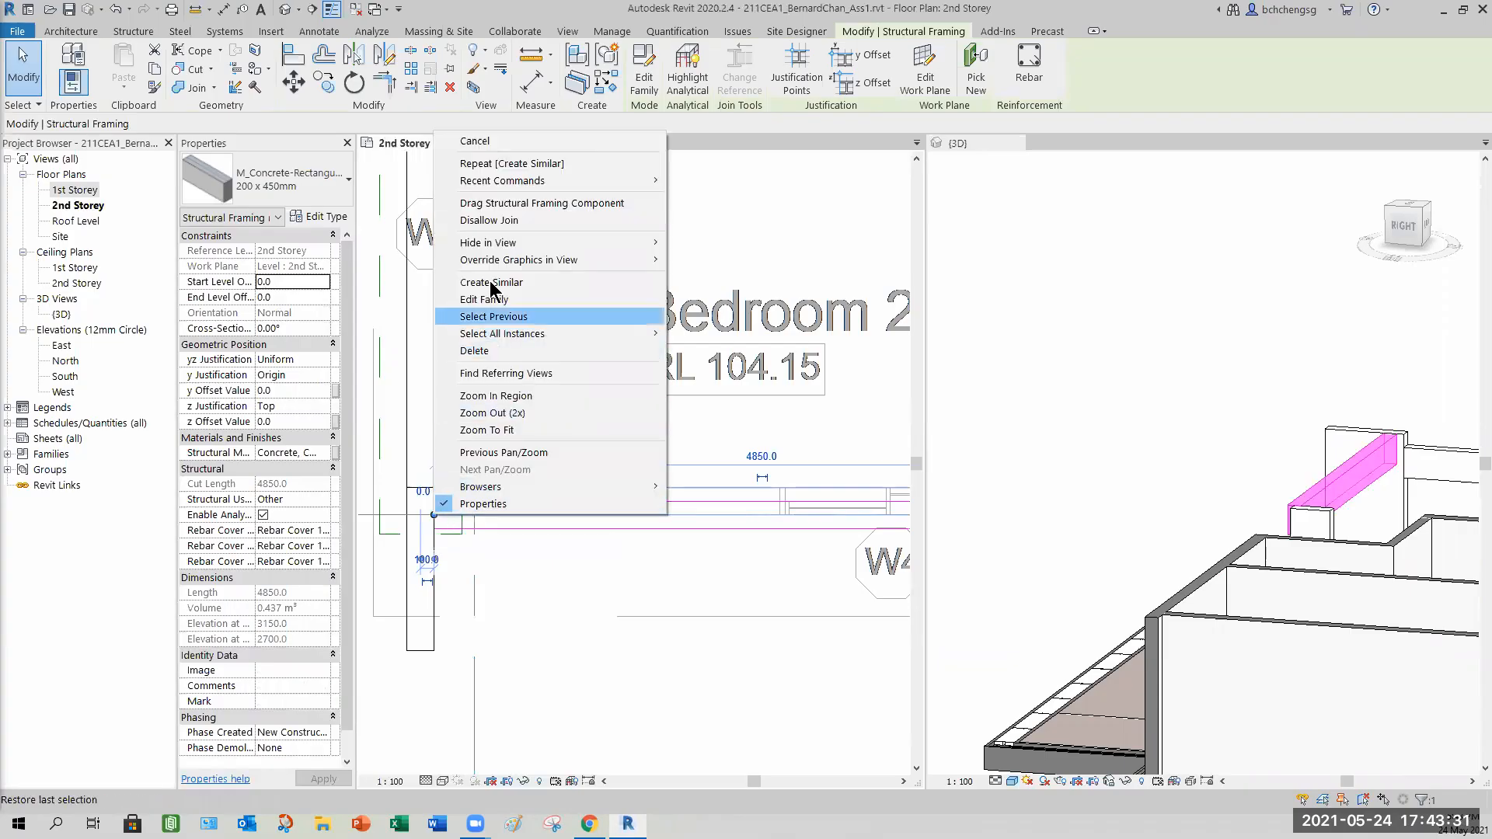
pyautogui.click(498, 222)
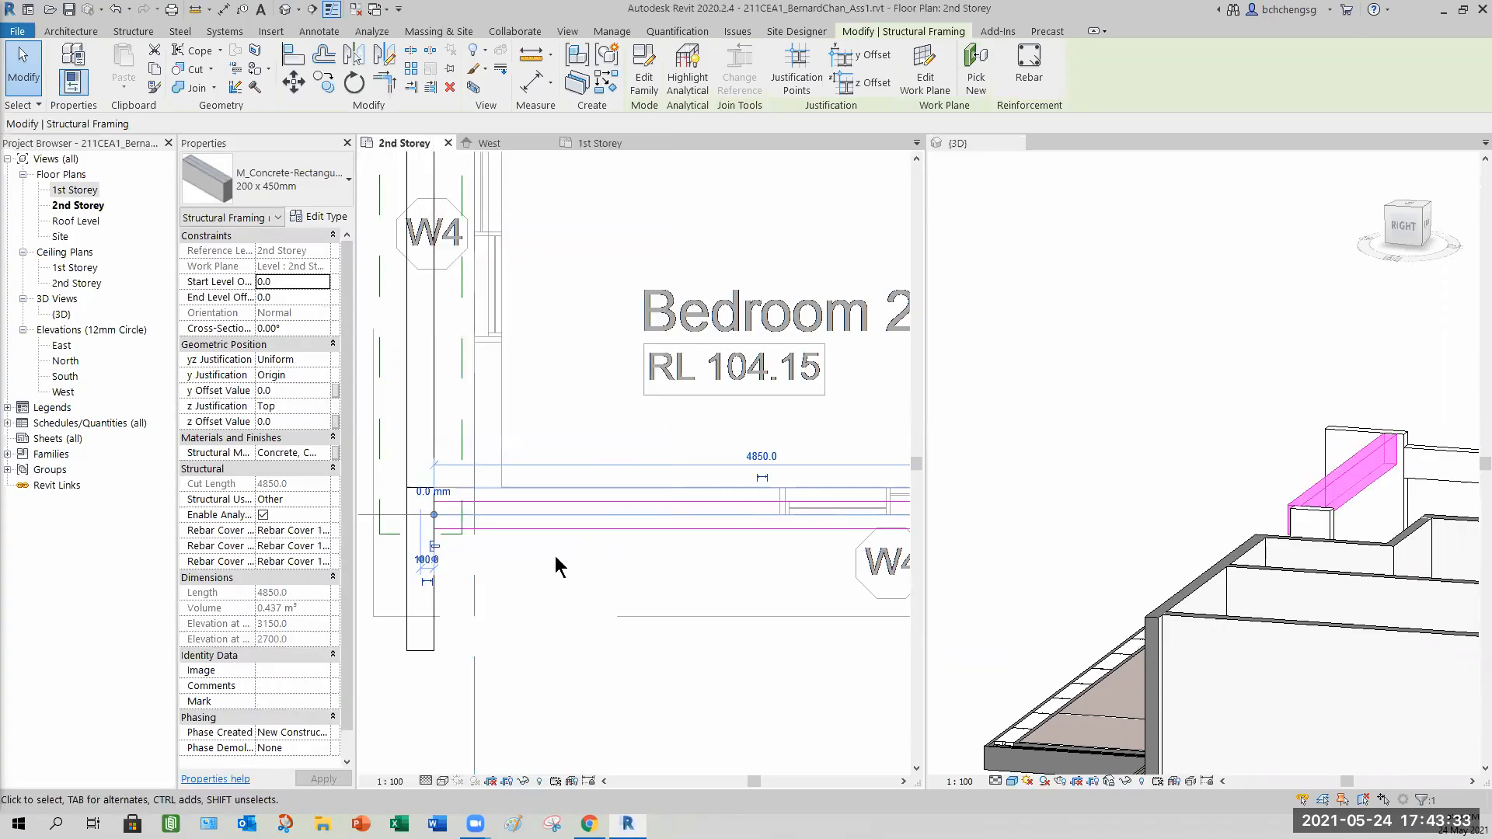
pyautogui.scroll(-2, 622, 556)
pyautogui.moveTo(690, 579); pyautogui.dragTo(519, 556, button='middle')
pyautogui.rightClick(809, 506)
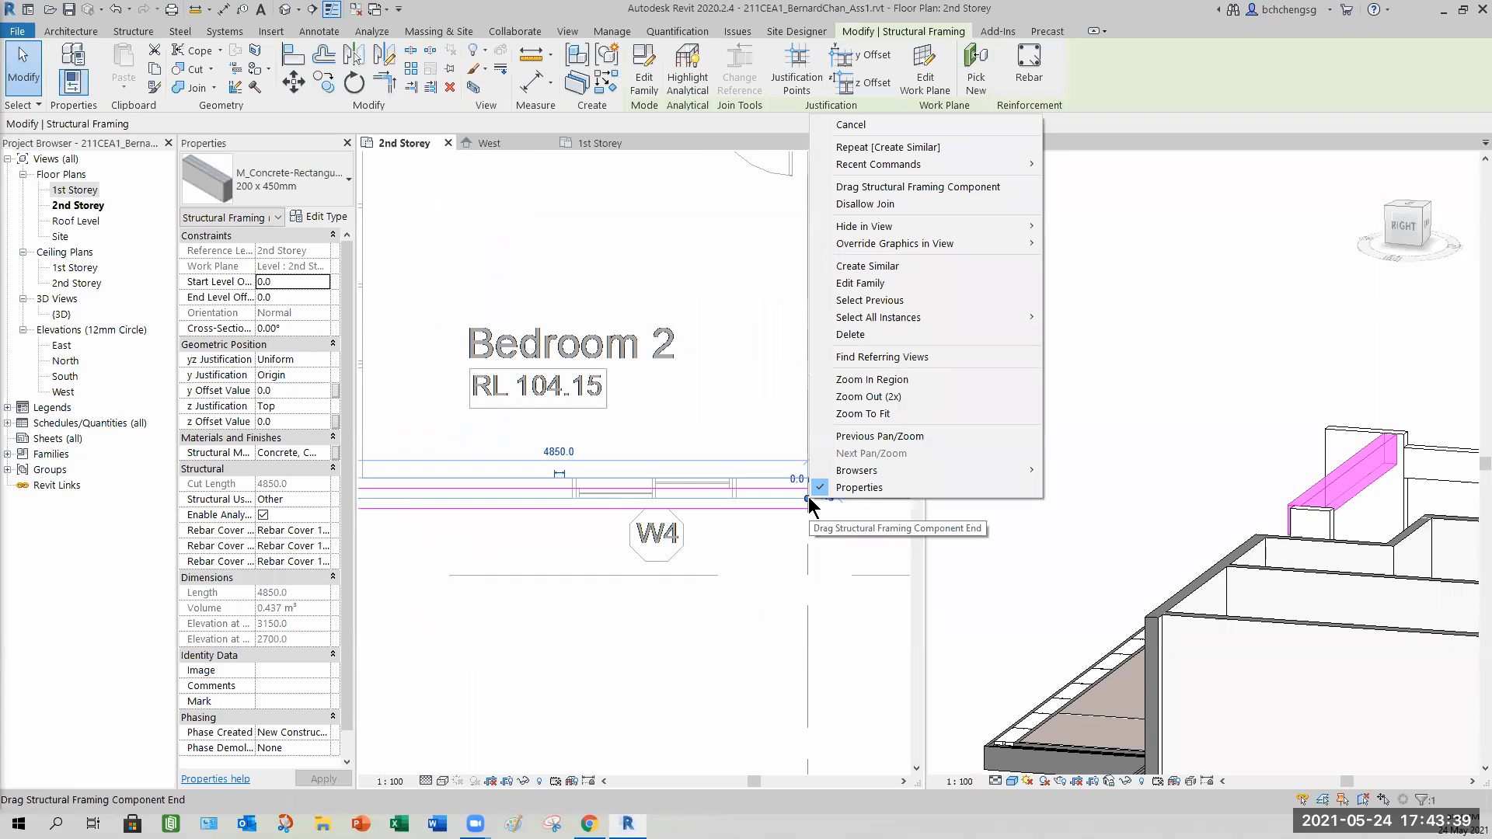
pyautogui.click(917, 187)
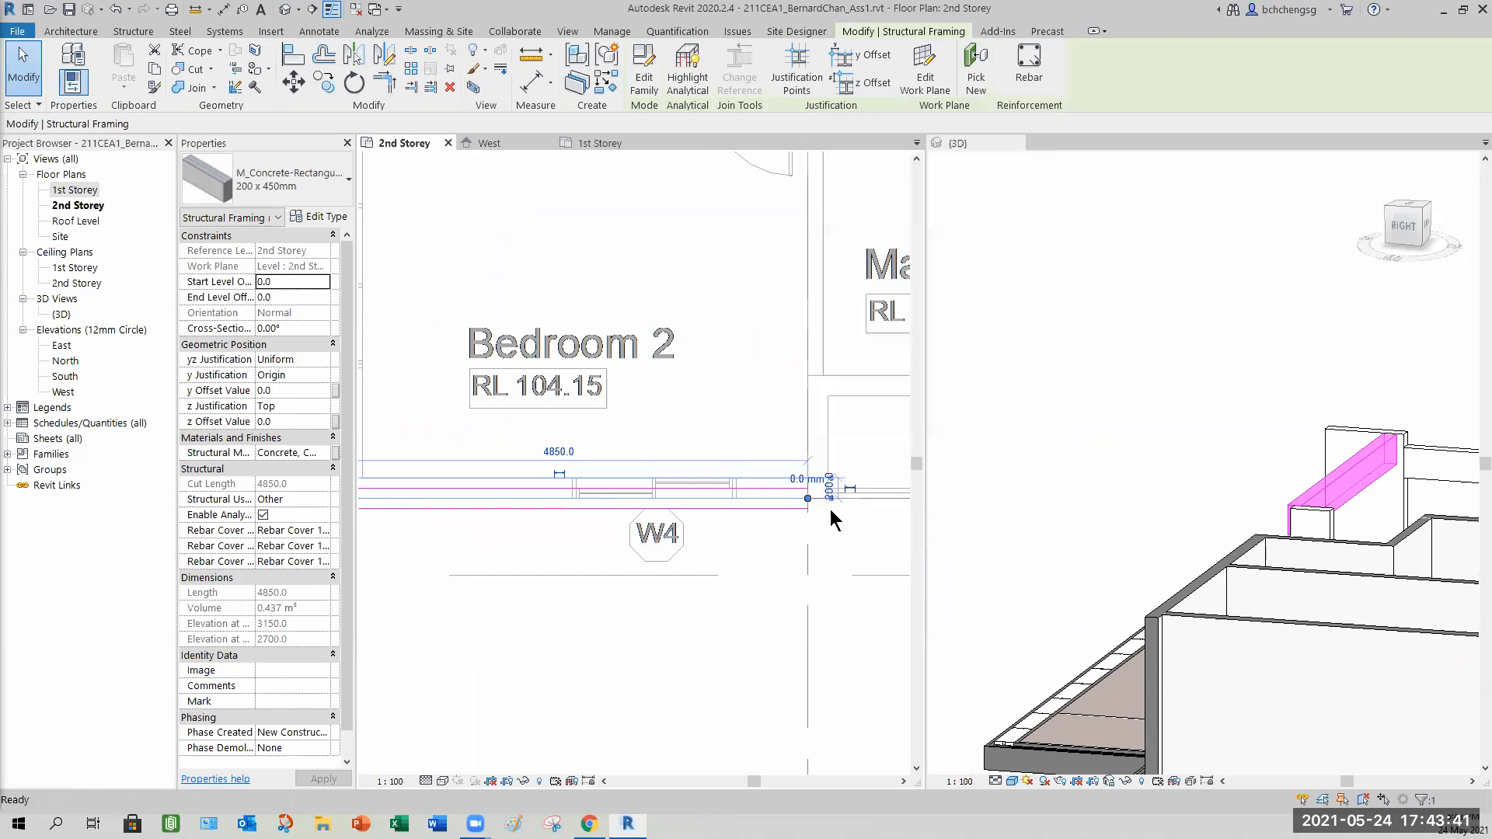
# Set the new beam's start and end level offsets to -200 mm.
pyautogui.click(487, 682)
pyautogui.moveTo(519, 544); pyautogui.dragTo(562, 557, button='middle')
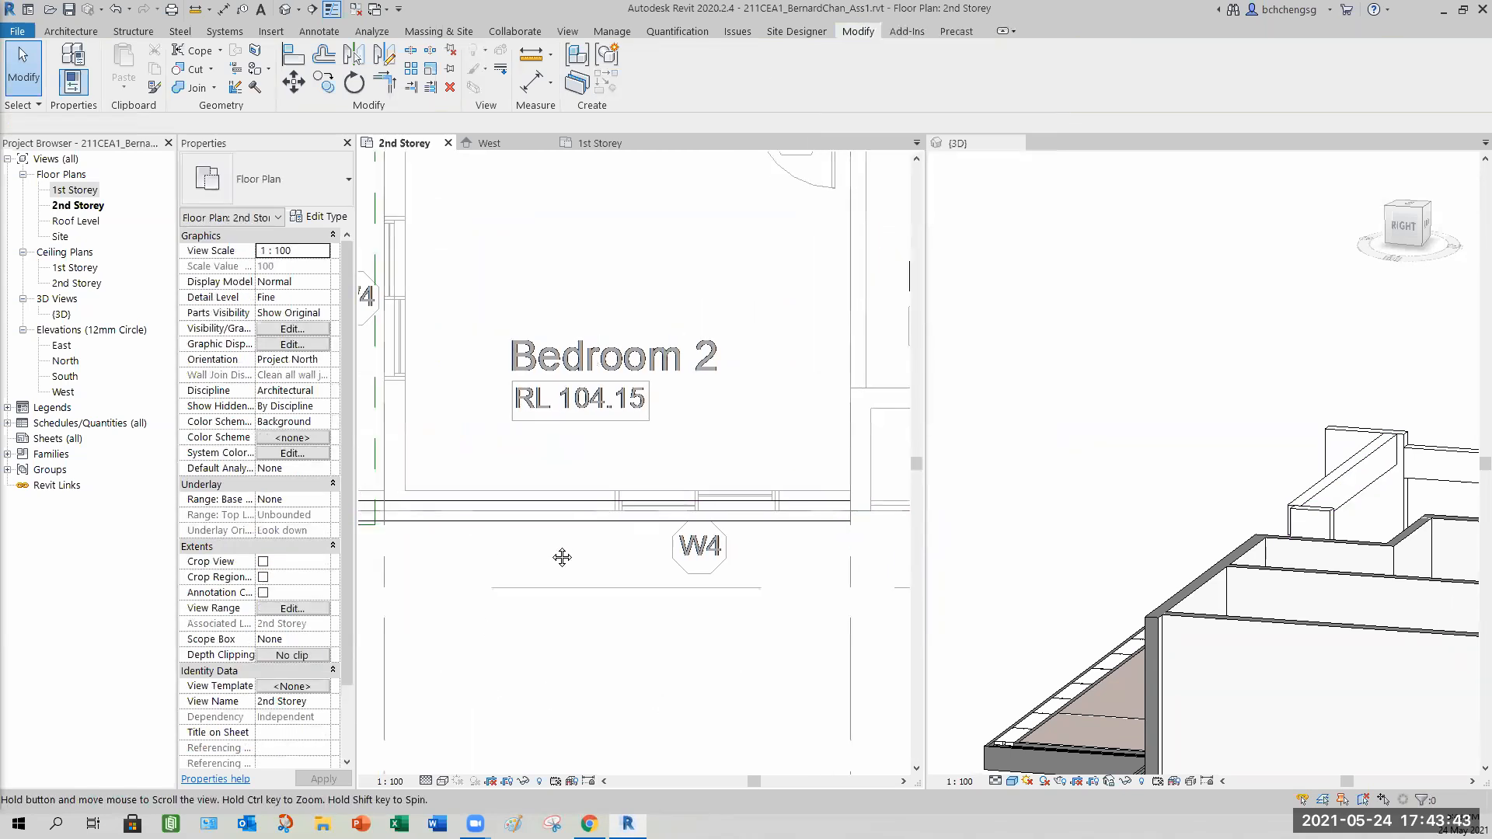
pyautogui.click(532, 571)
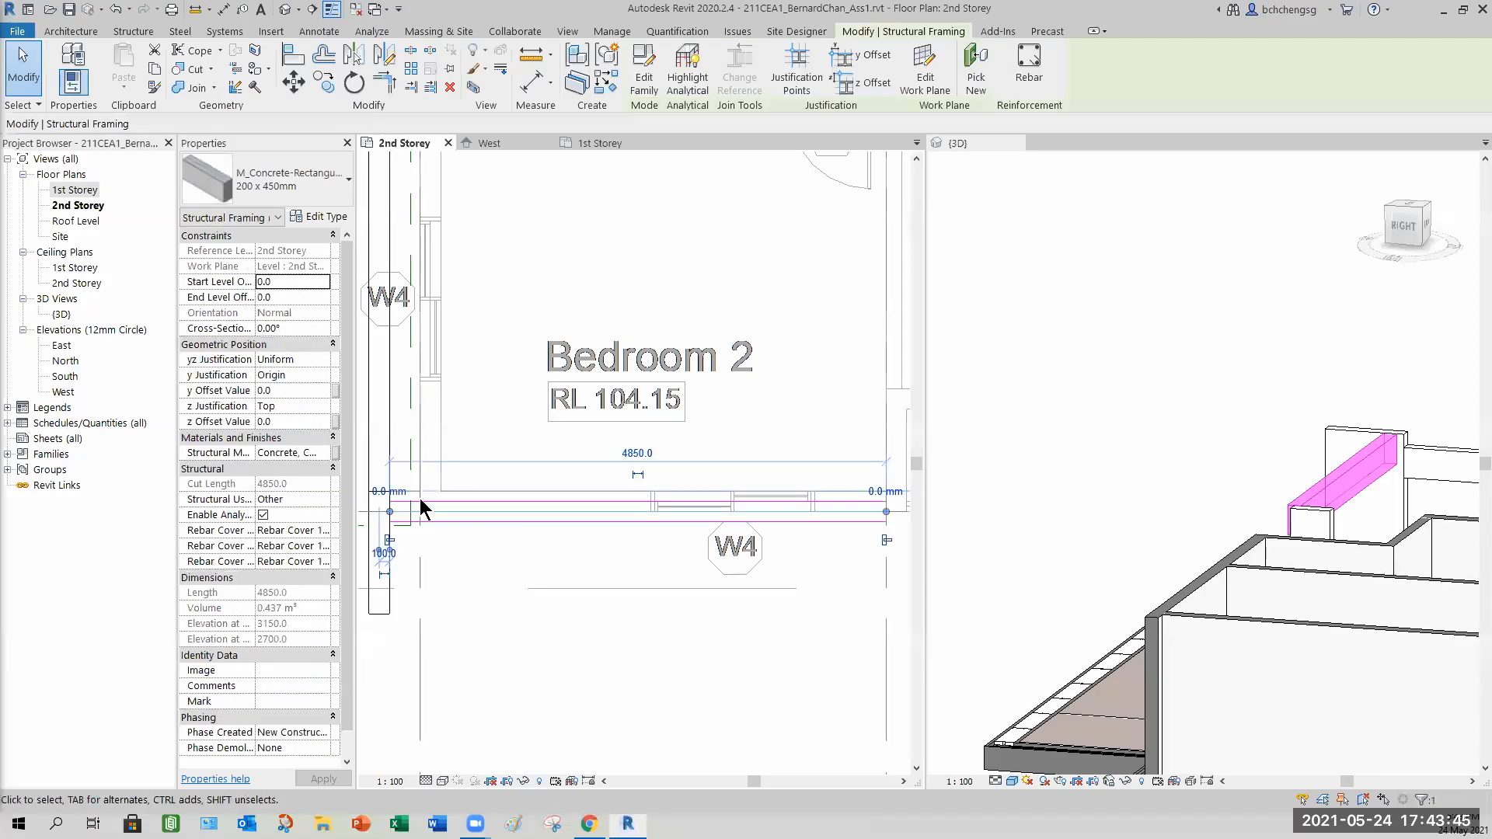
pyautogui.click(291, 282)
pyautogui.write('-2')
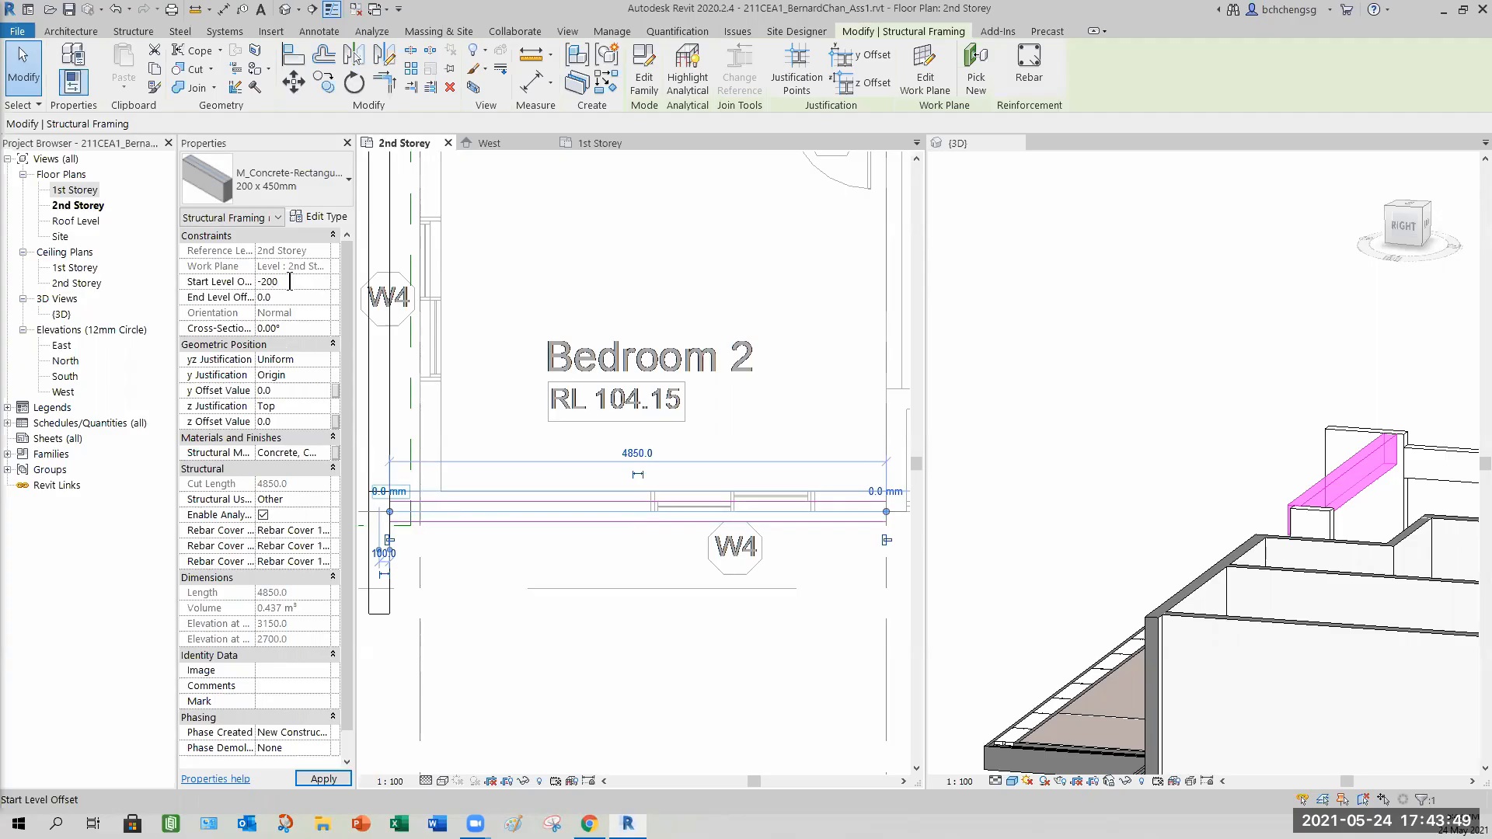
pyautogui.press('Return')
pyautogui.click(289, 281)
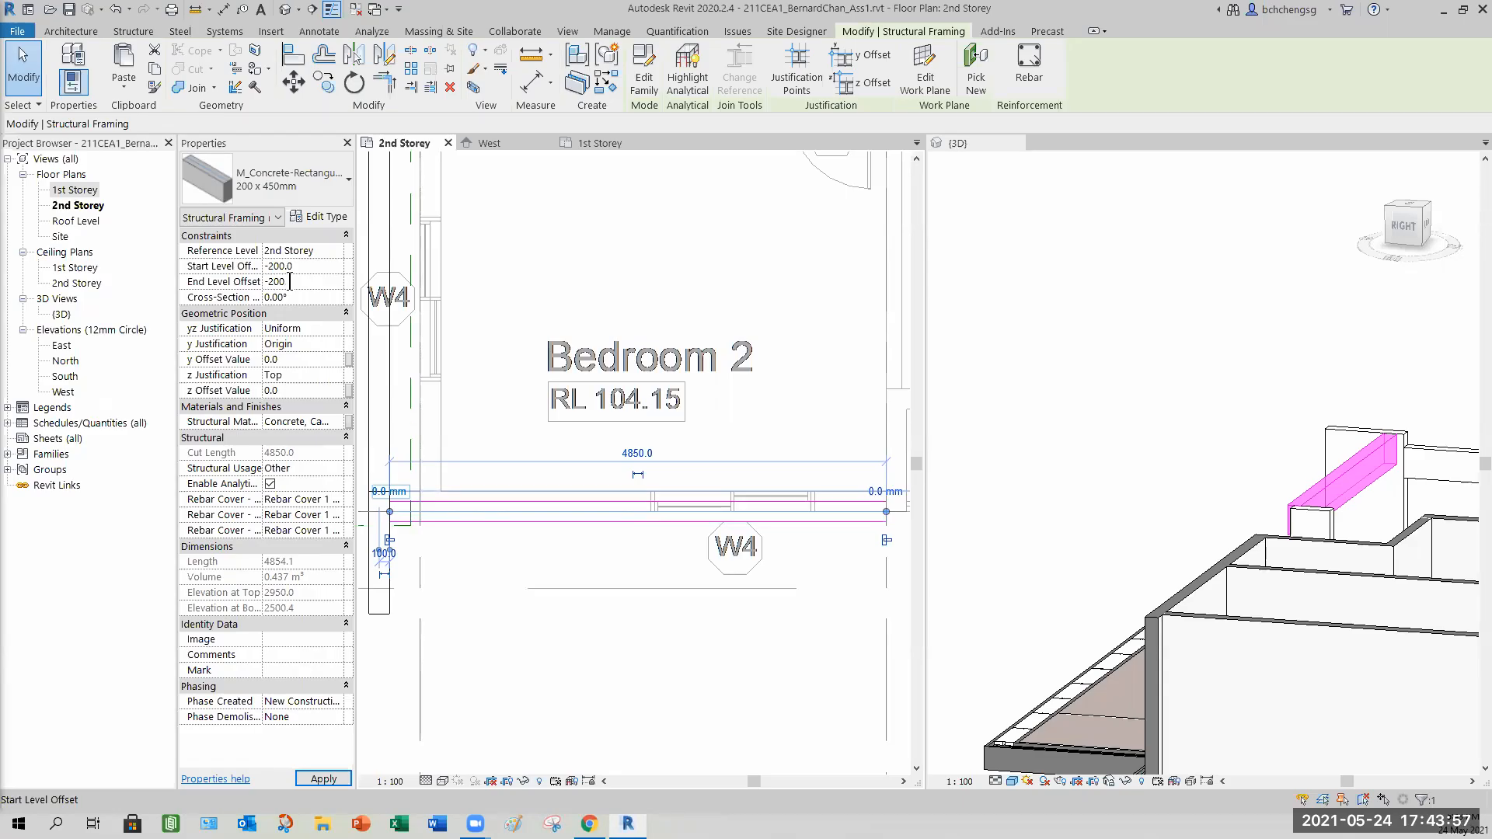
pyautogui.press('Return')
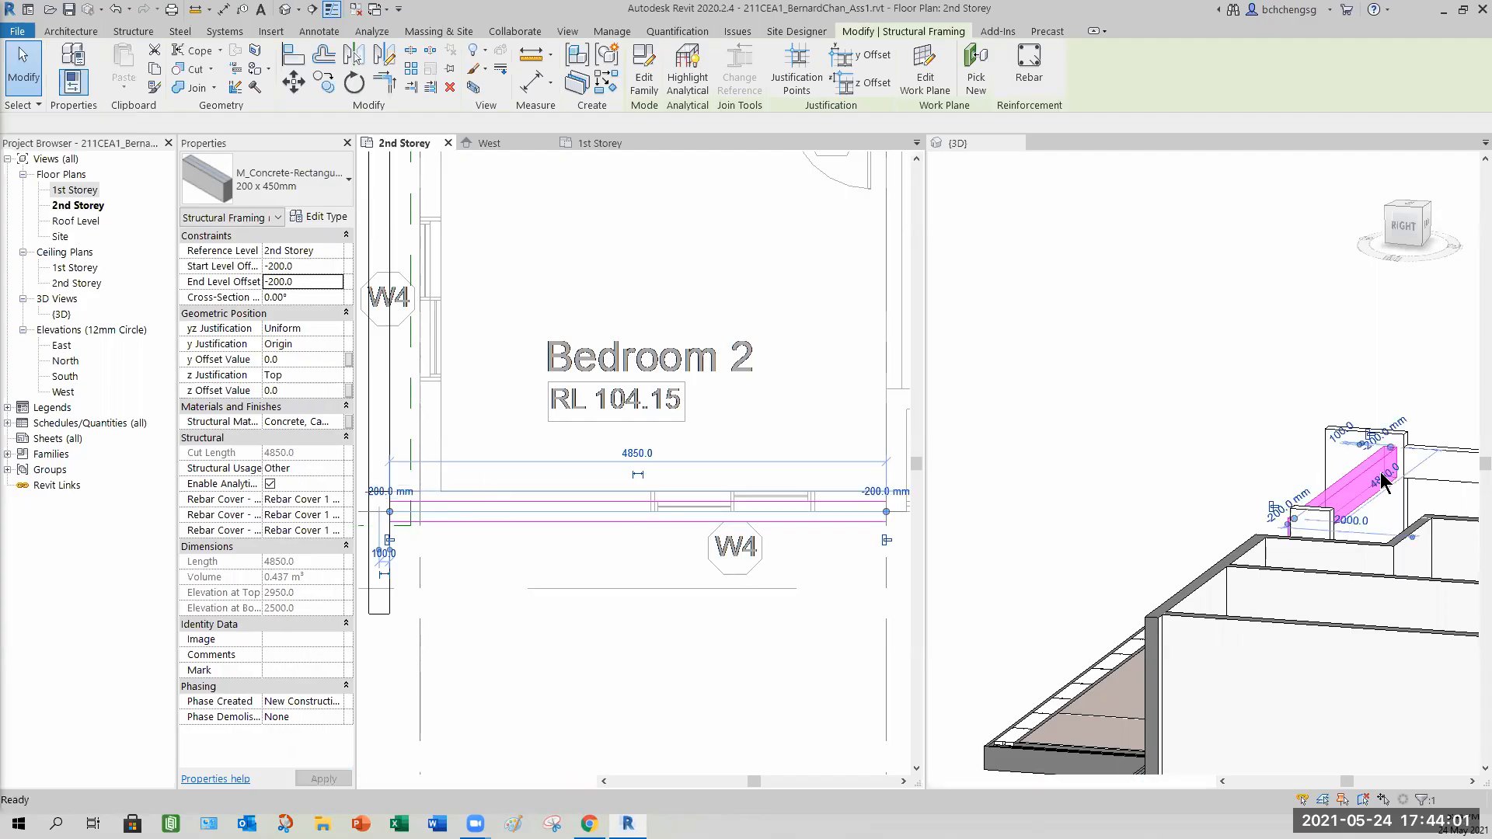
# Examine the lowered beam in the 3D view and the plan.
pyautogui.click(1416, 472)
pyautogui.scroll(5, 1415, 471)
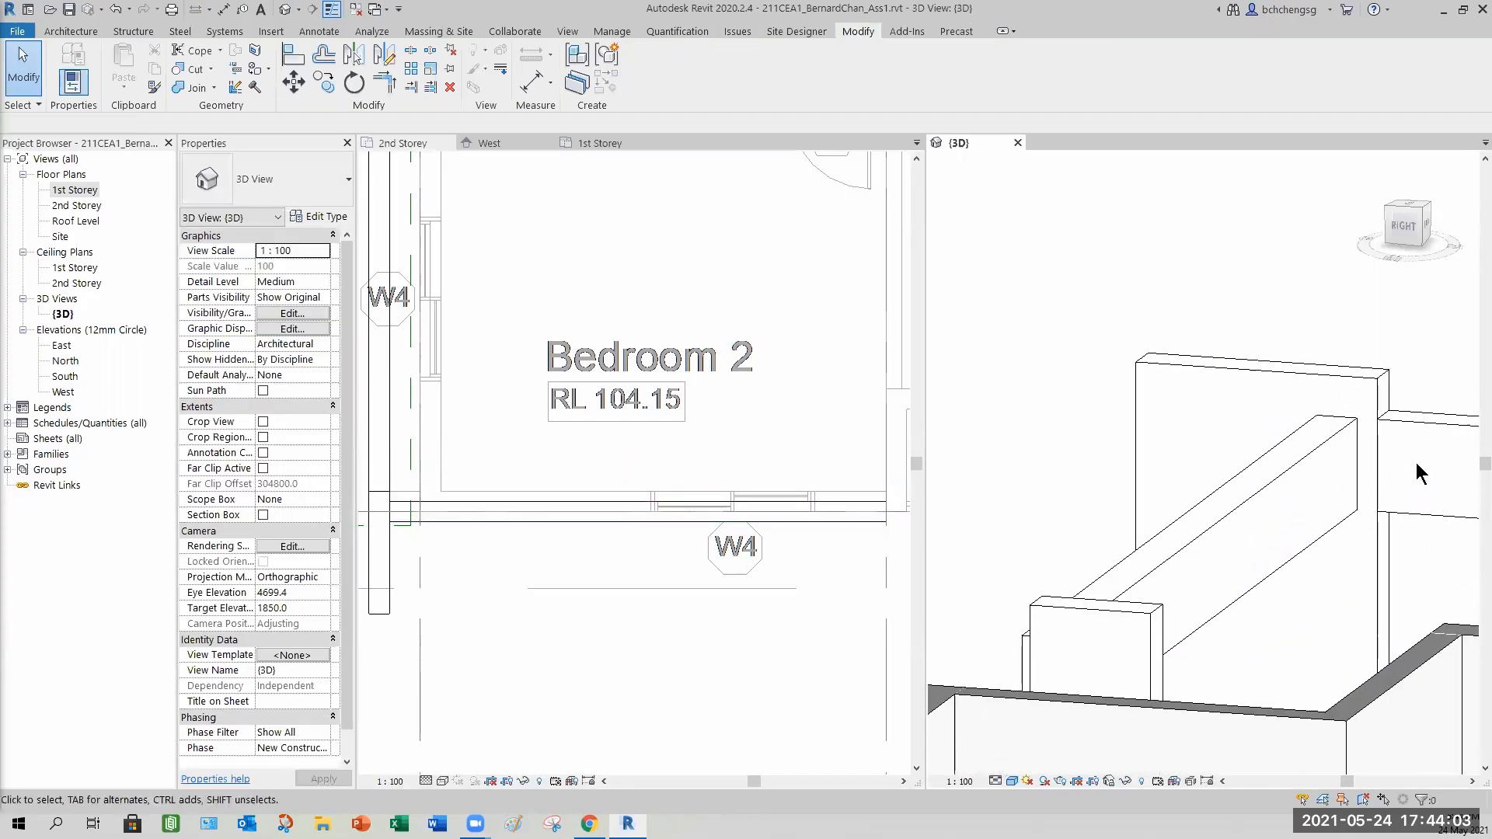
pyautogui.click(447, 577)
pyautogui.scroll(3, 522, 539)
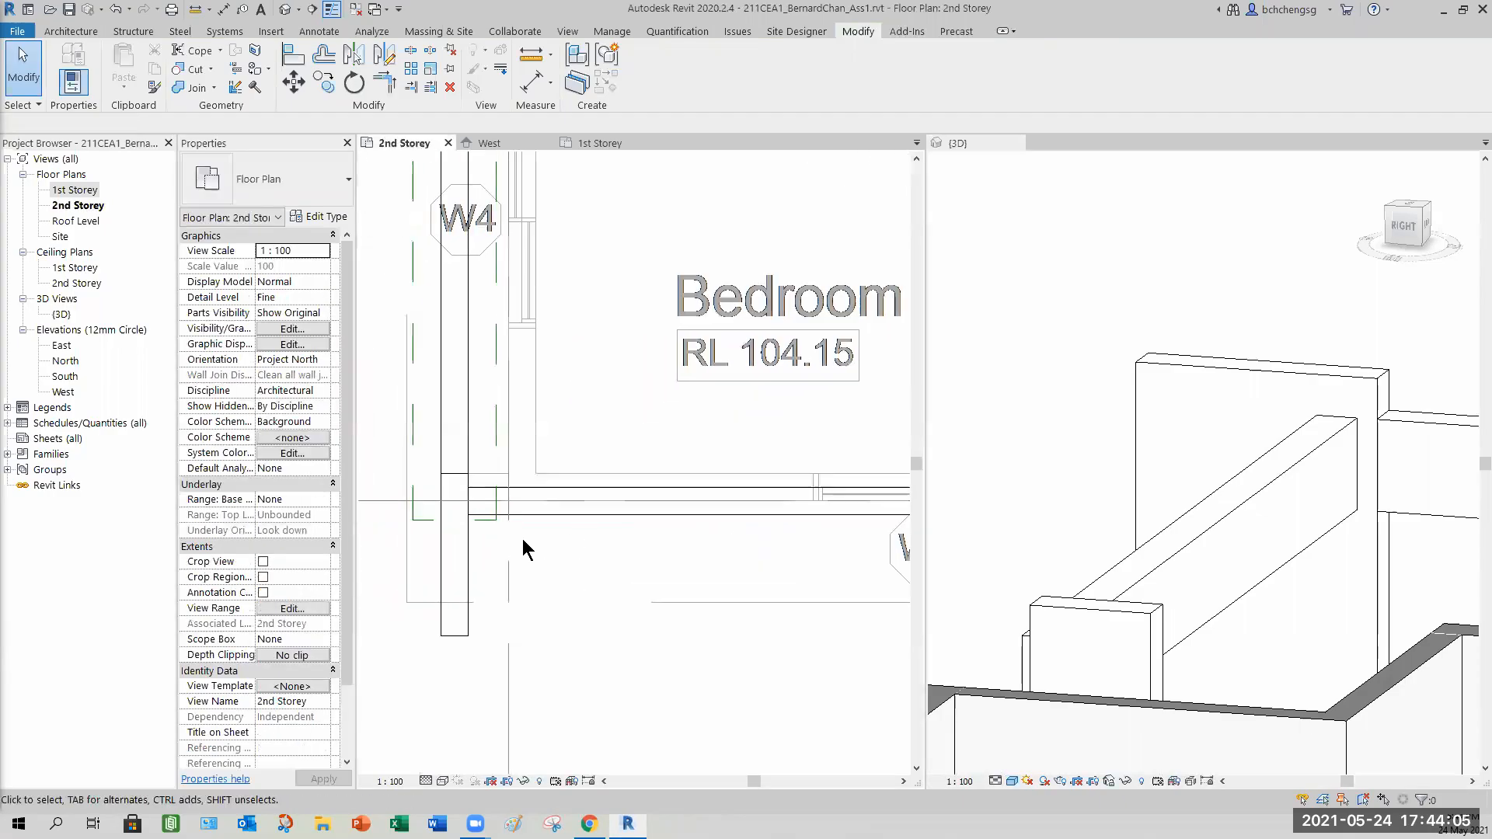
# Align the new beam's edge with the face of the rectangular column in the 2nd Storey plan.
pyautogui.click(292, 59)
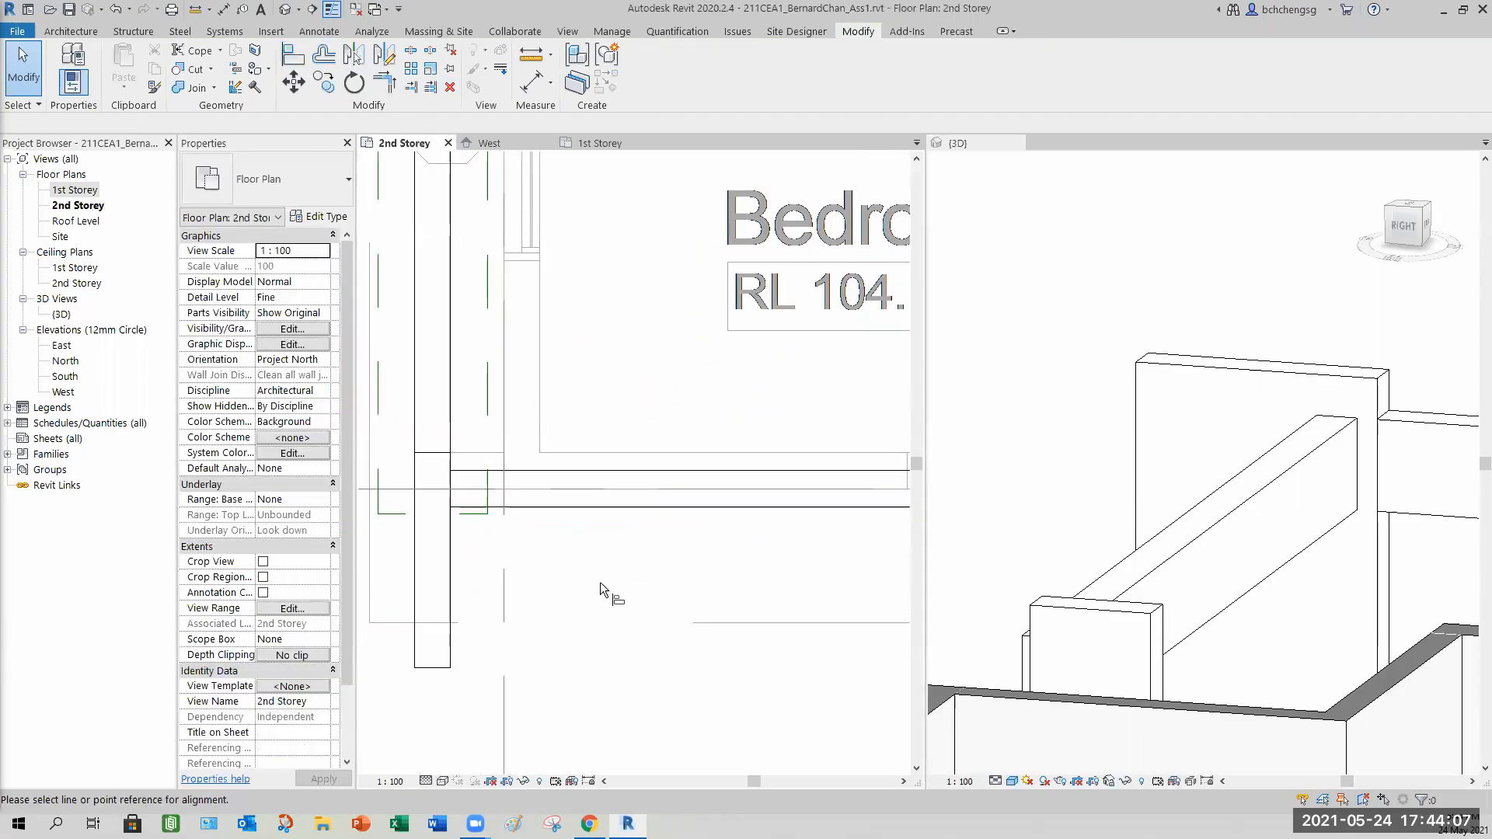
pyautogui.click(445, 458)
pyautogui.click(506, 473)
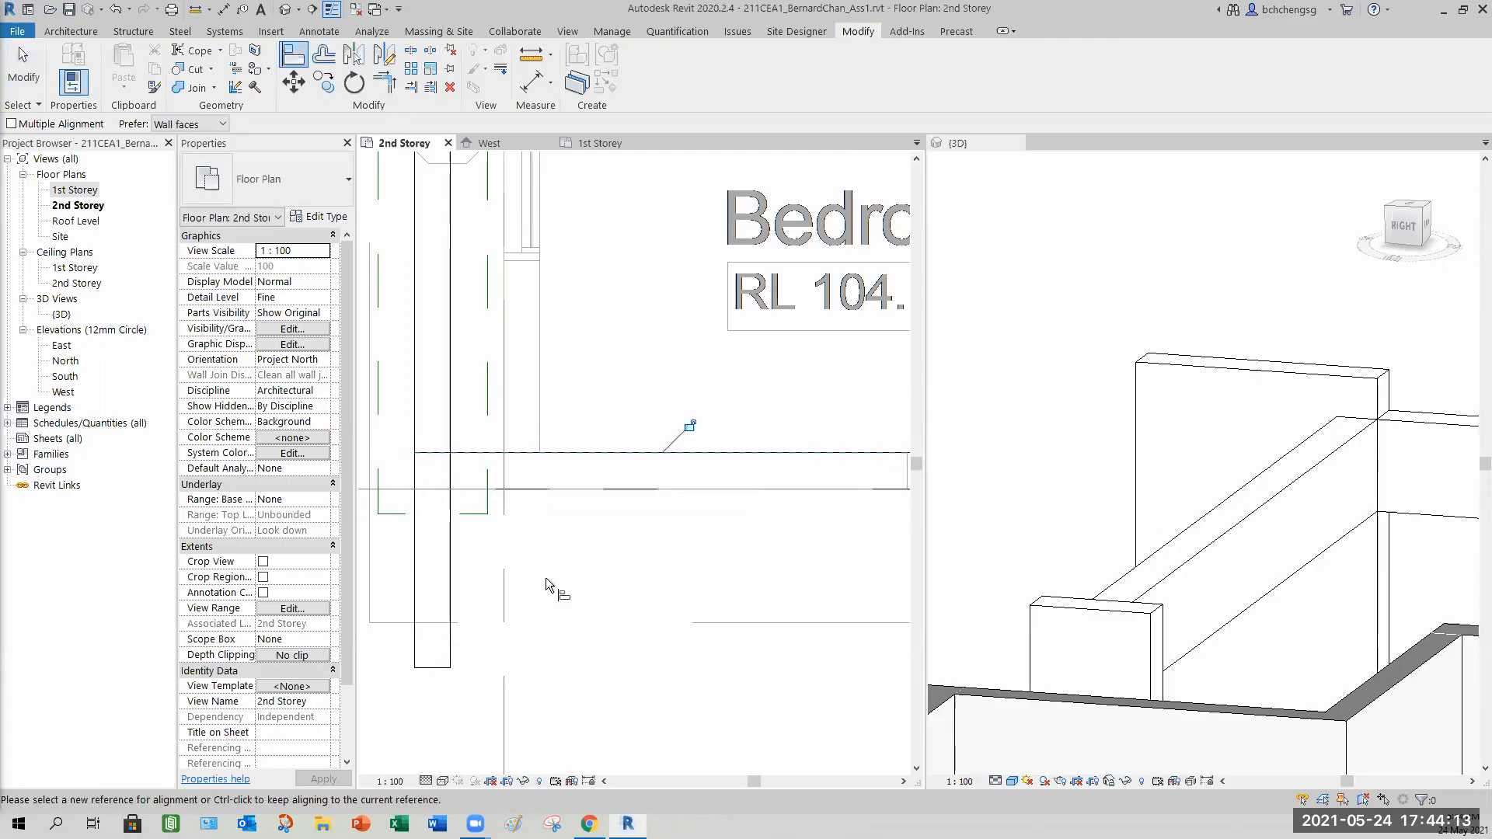
pyautogui.press('Escape')
pyautogui.press('Escape')
# Examine the aligned beam and its supporting columns in the 3D view from several angles.
pyautogui.scroll(-1, 775, 542)
pyautogui.scroll(-4, 775, 542)
pyautogui.moveTo(813, 628); pyautogui.dragTo(582, 577, button='middle')
pyautogui.click(1050, 536)
pyautogui.scroll(-2, 1045, 530)
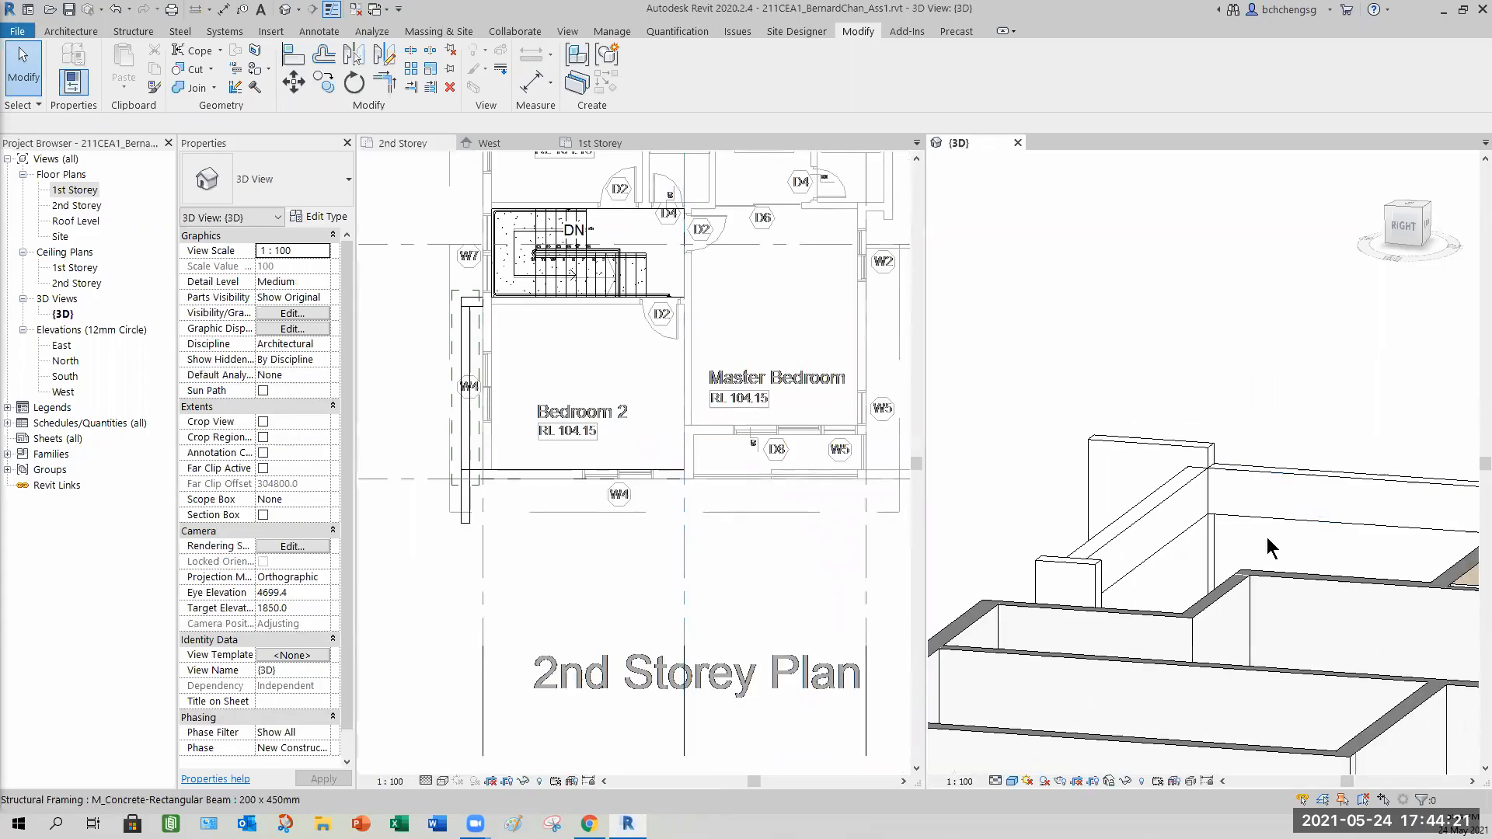
pyautogui.keyDown('shift'); pyautogui.moveTo(1243, 563); pyautogui.dragTo(1001, 704, button='middle'); pyautogui.keyUp('shift')
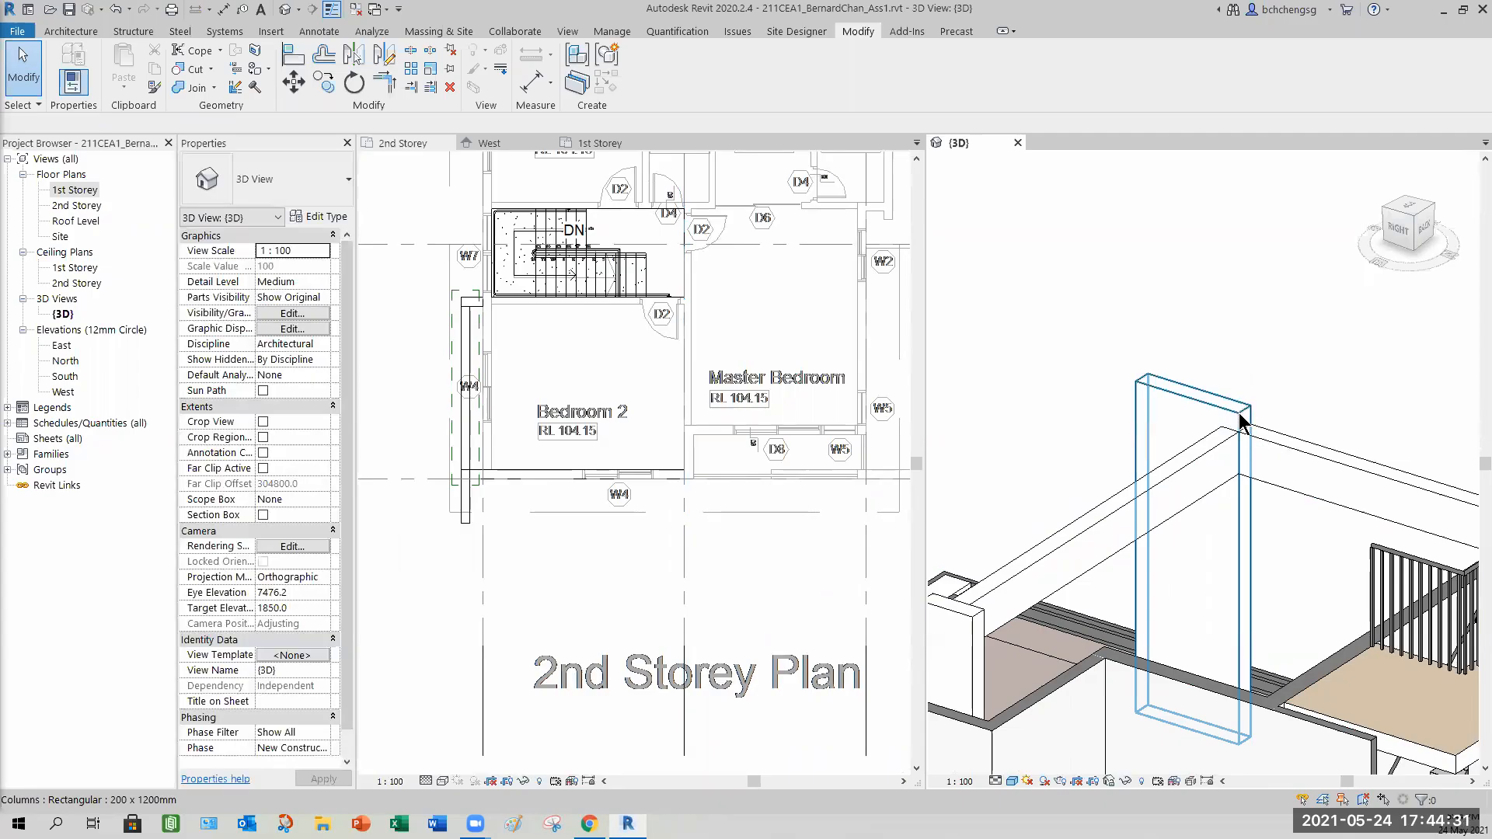
pyautogui.keyDown('shift'); pyautogui.moveTo(1130, 505); pyautogui.dragTo(1216, 622, button='middle'); pyautogui.keyUp('shift')
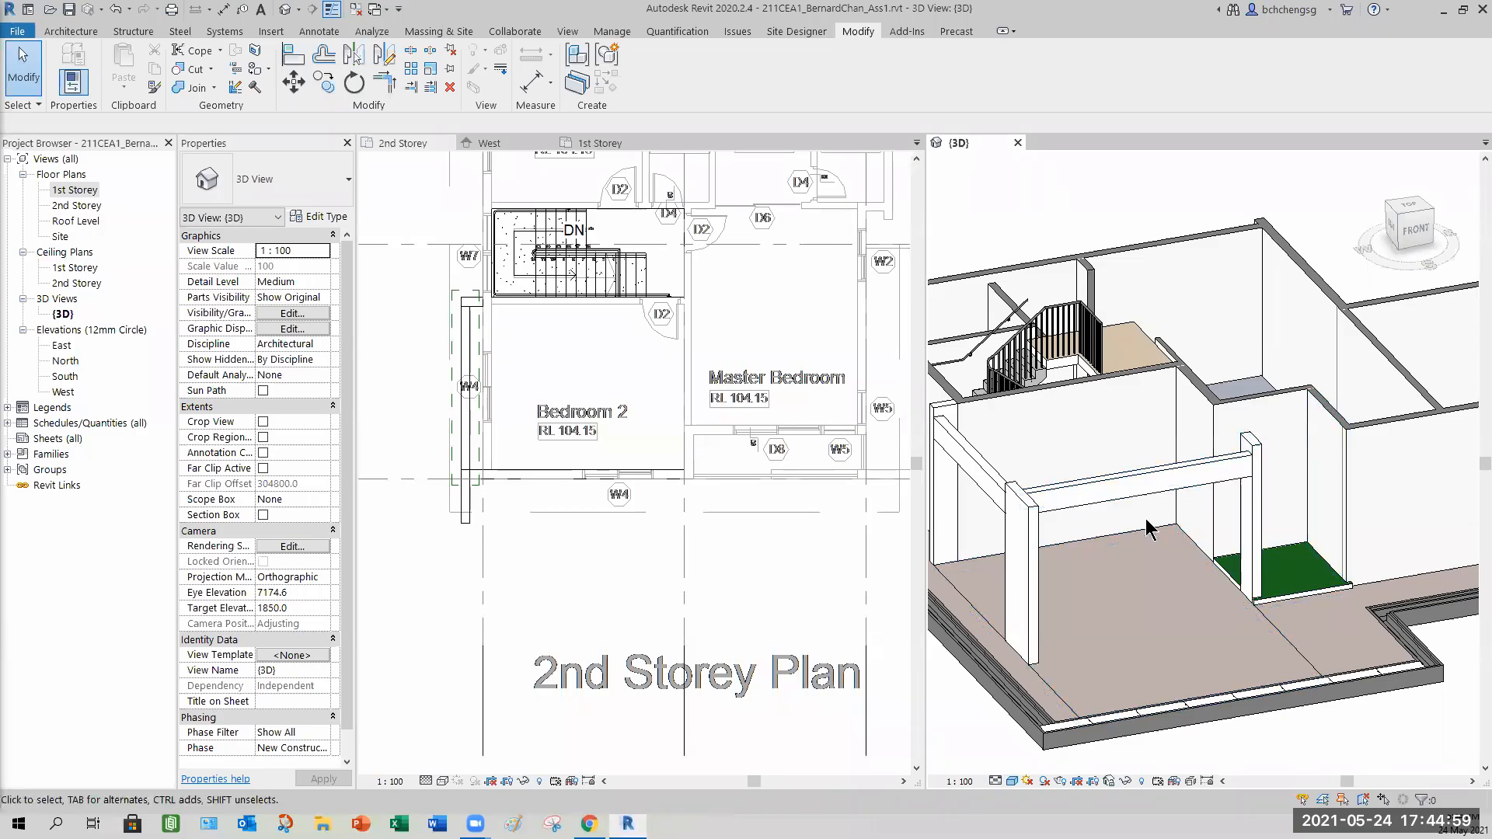
pyautogui.scroll(-3, 1034, 450)
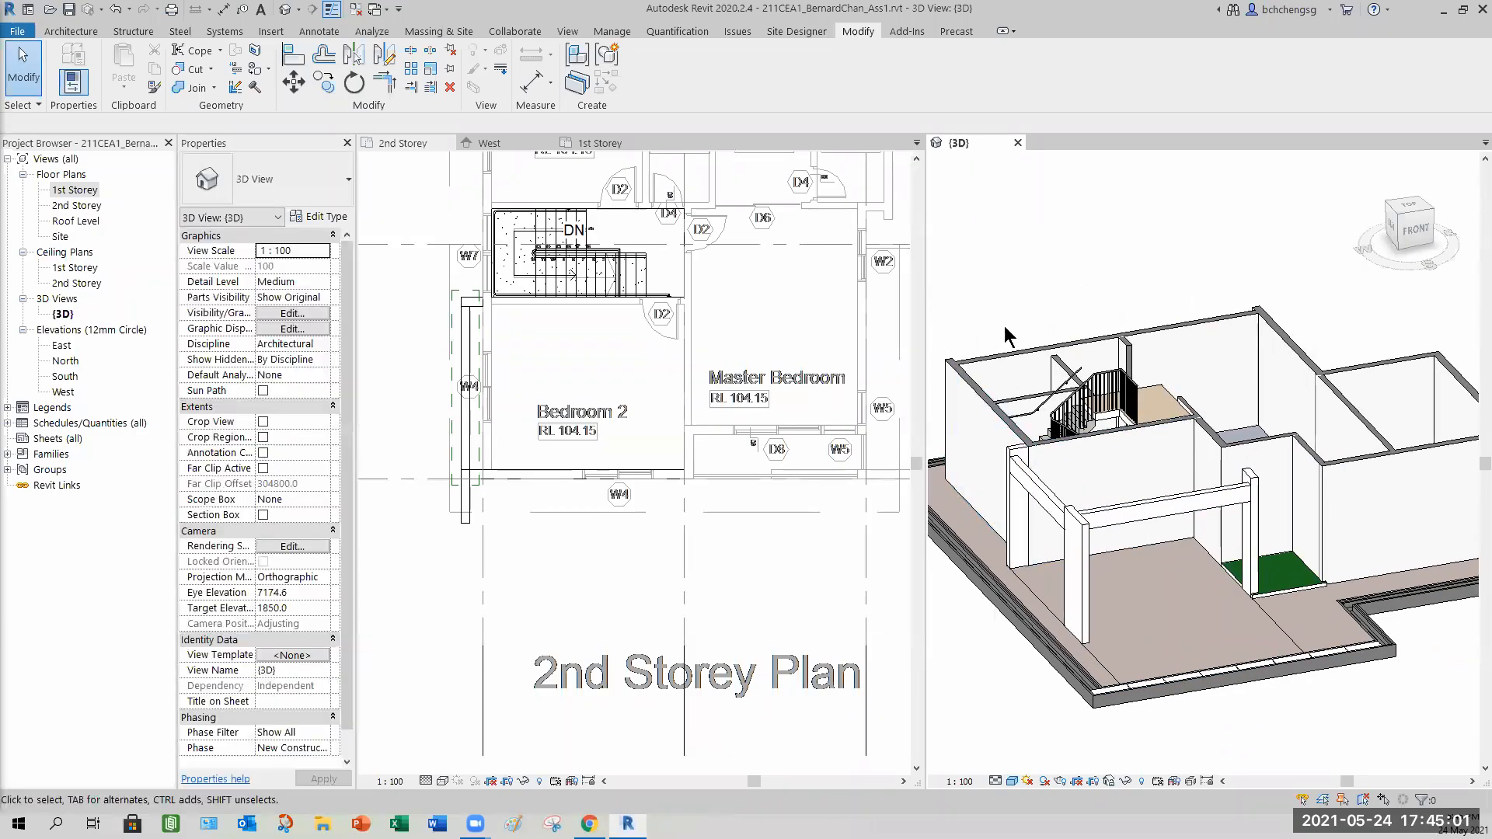